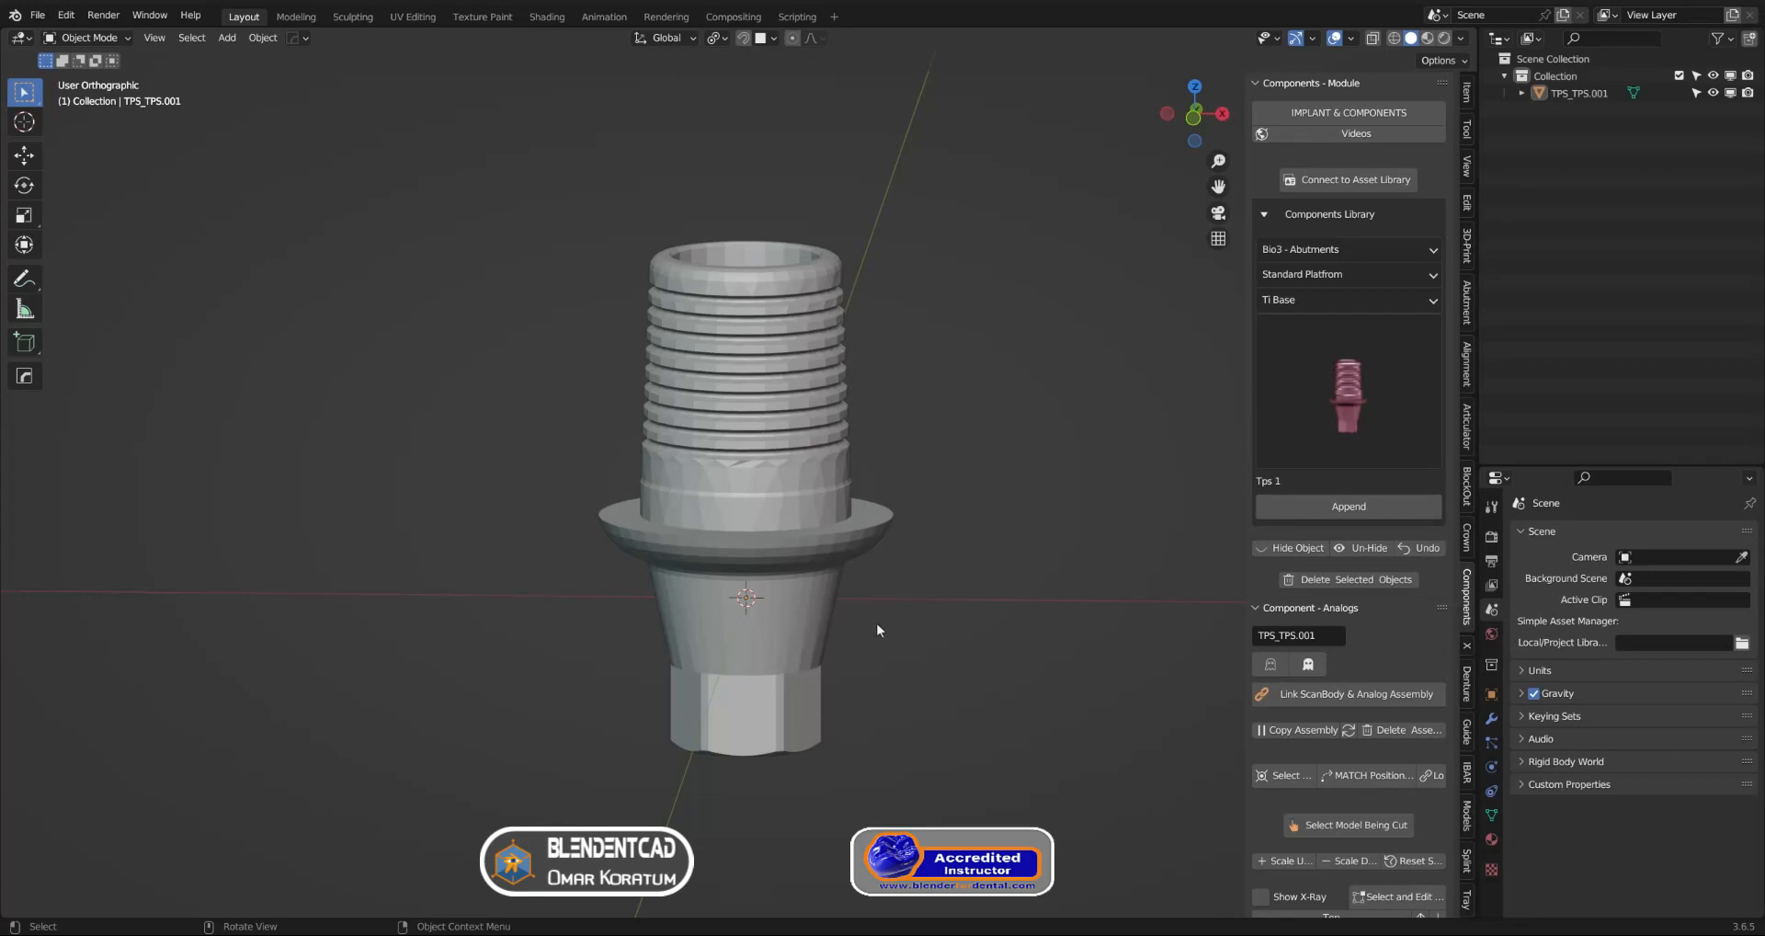
# Add a mesh circle at the abutment's origin with a radius of 5 mm
pyautogui.hotkey('shift', 'a')
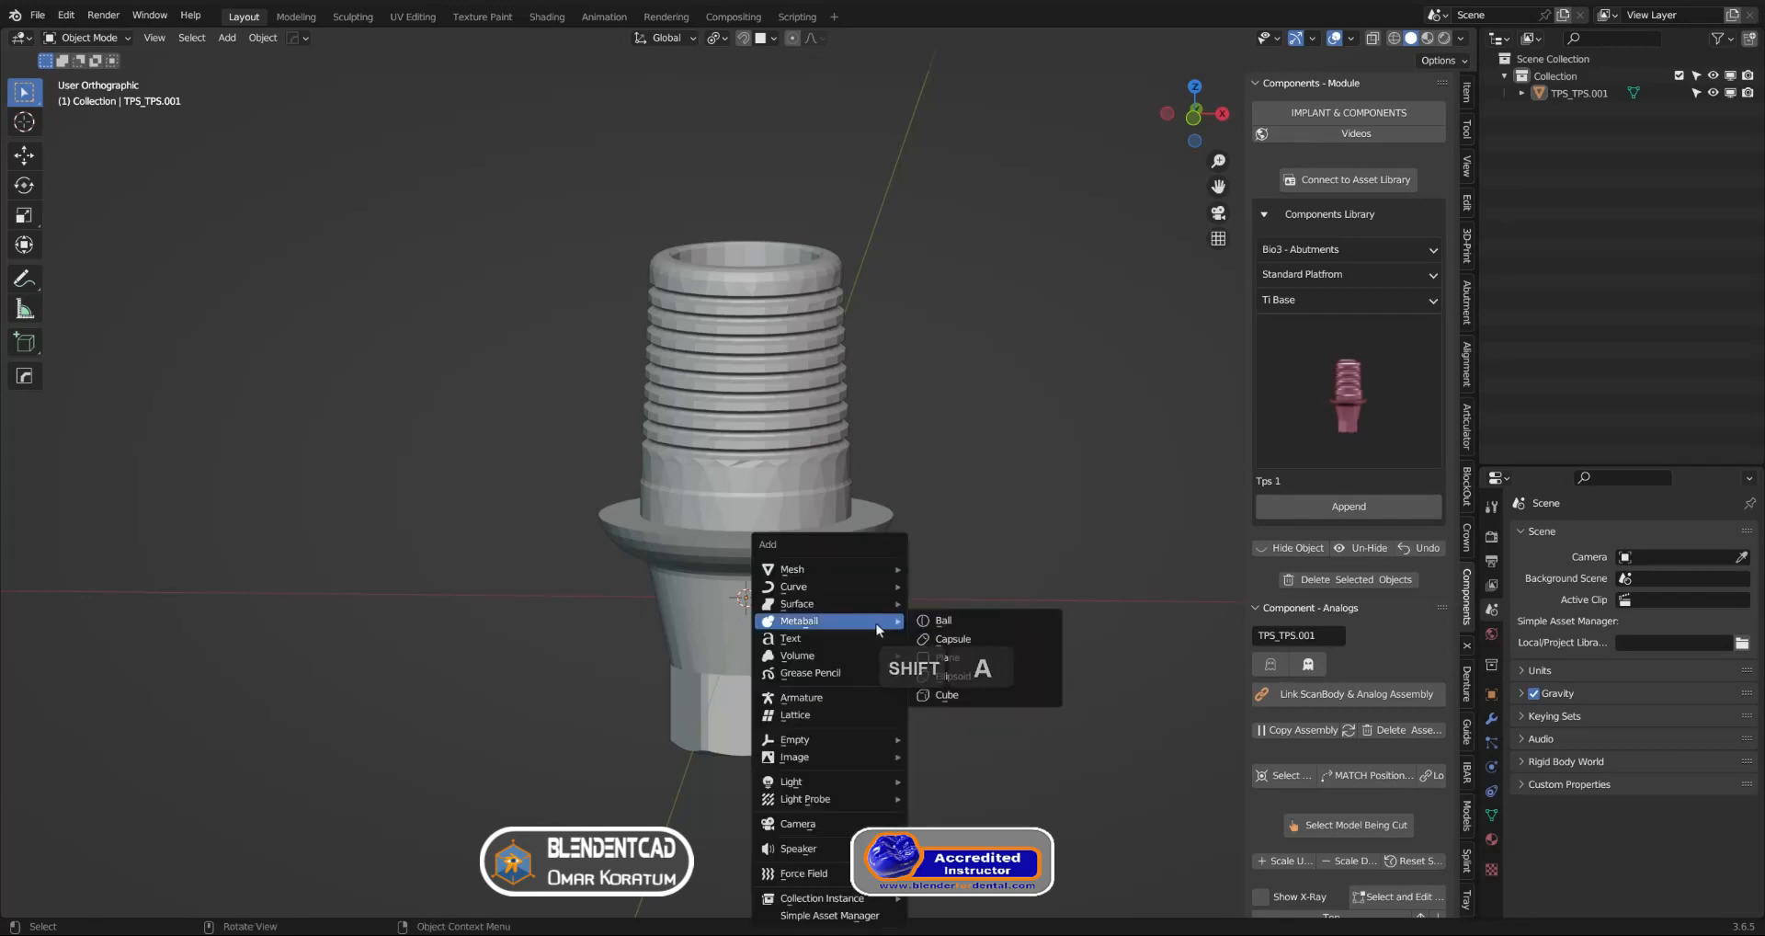
pyautogui.moveTo(830, 569)
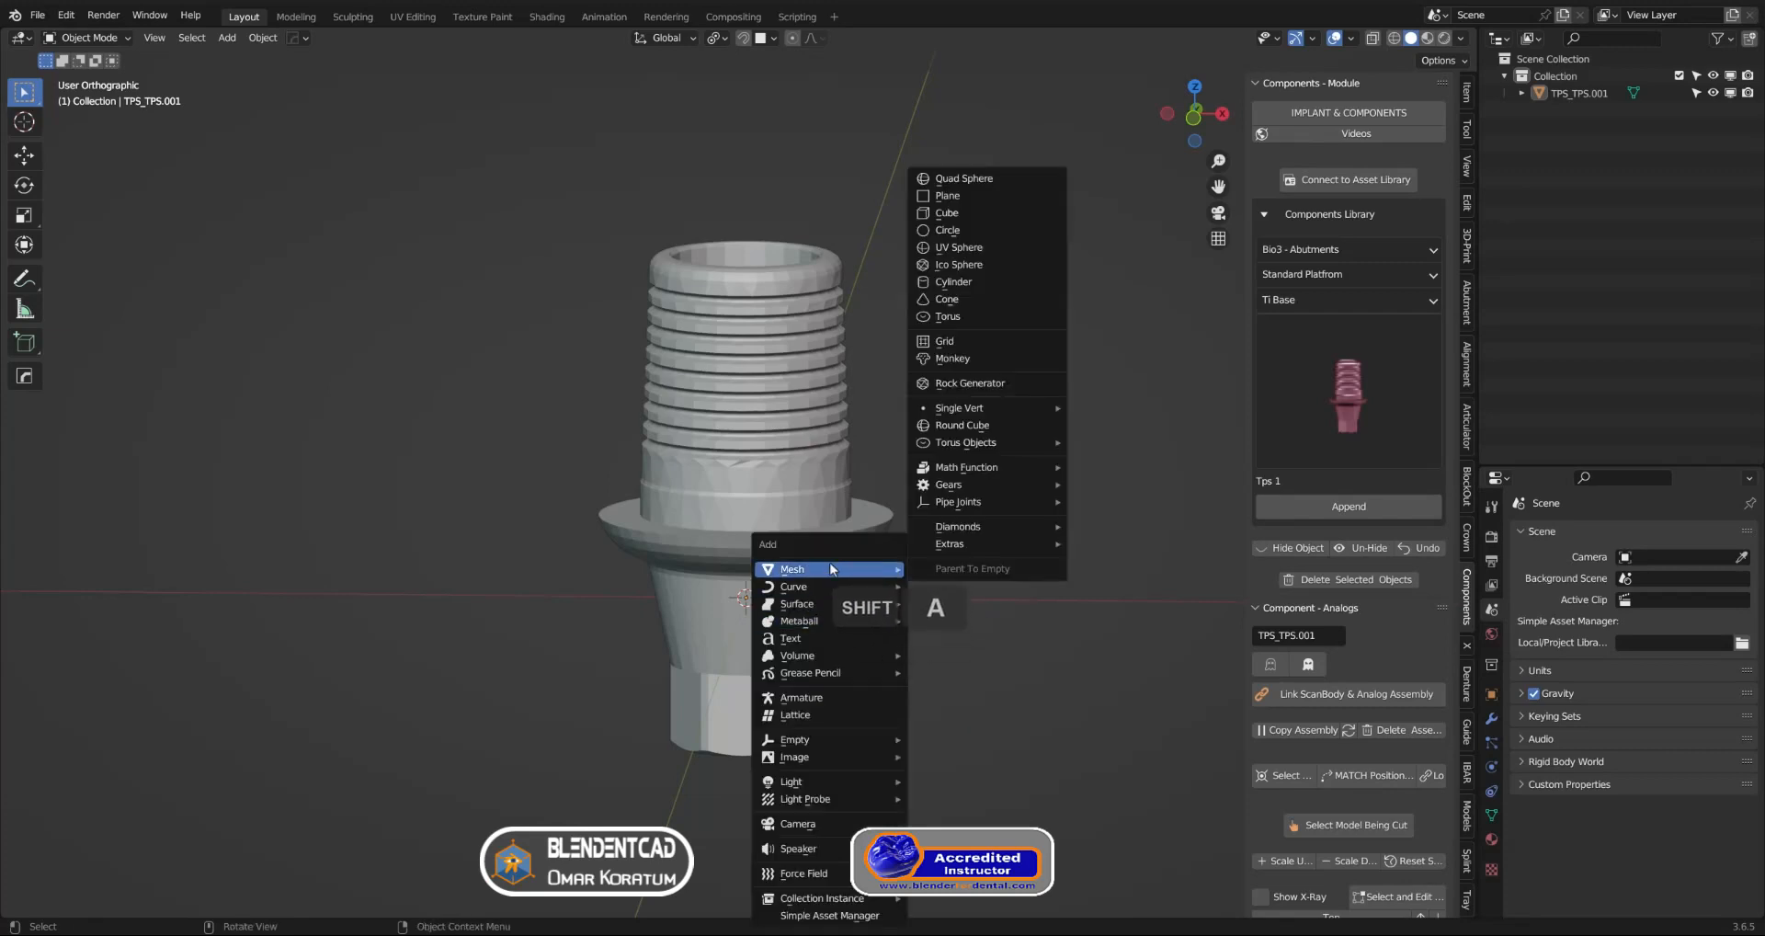
pyautogui.click(963, 230)
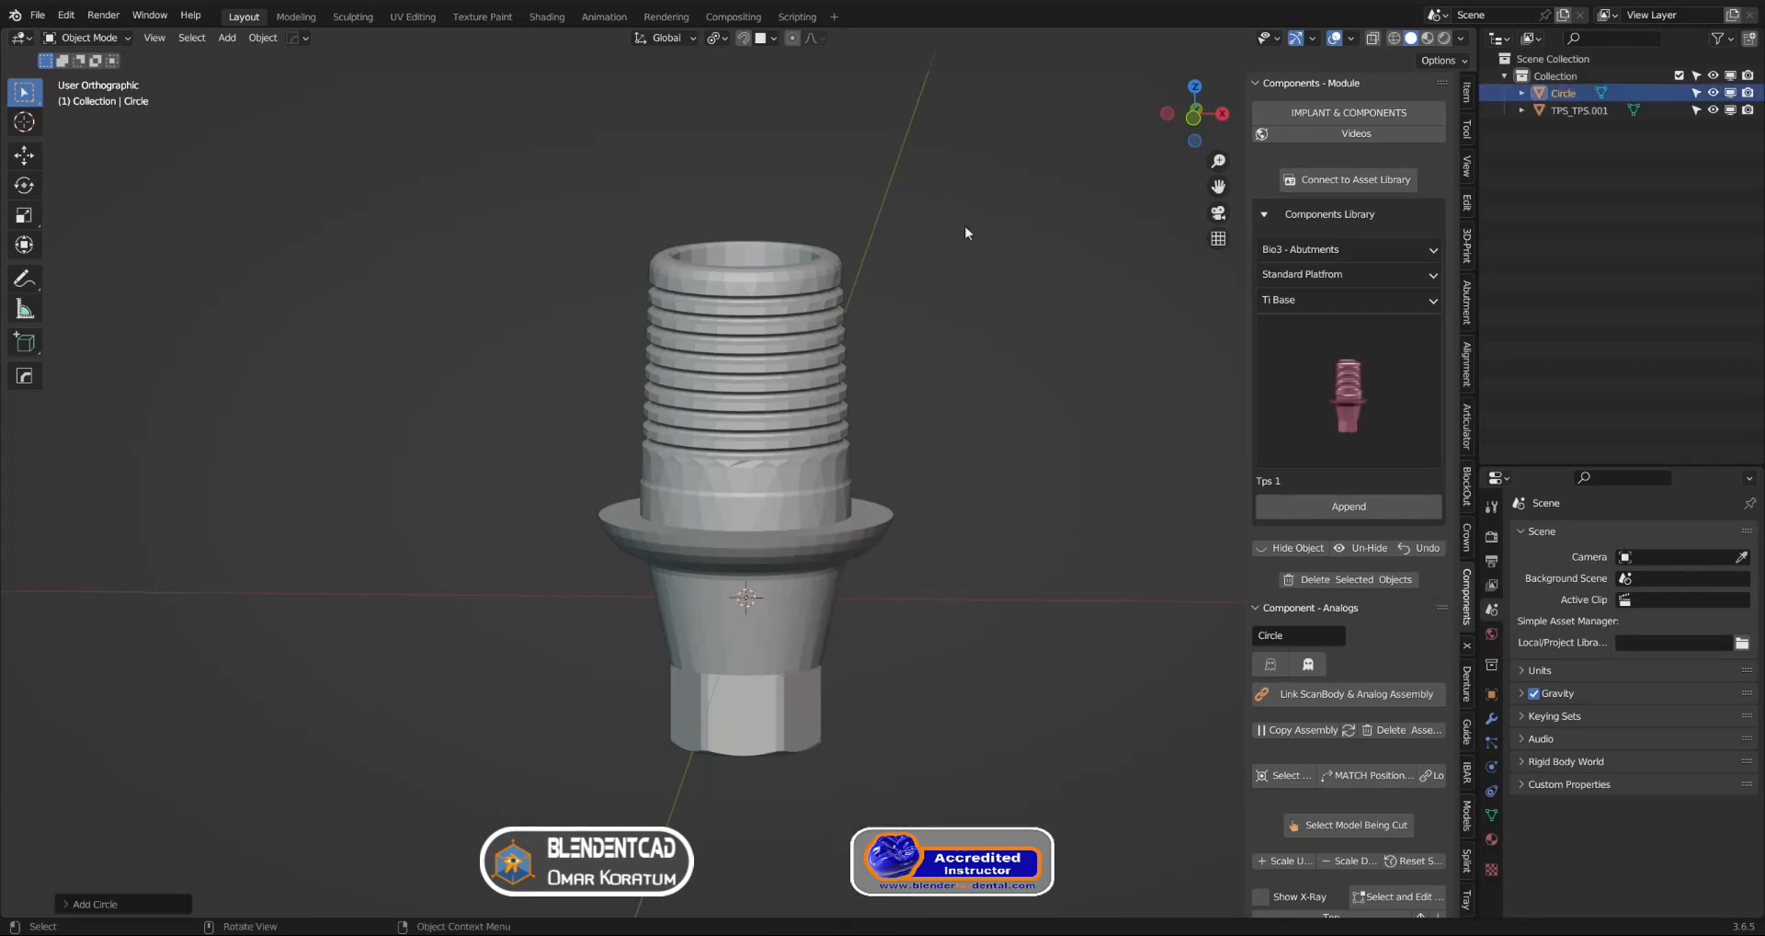
pyautogui.click(90, 904)
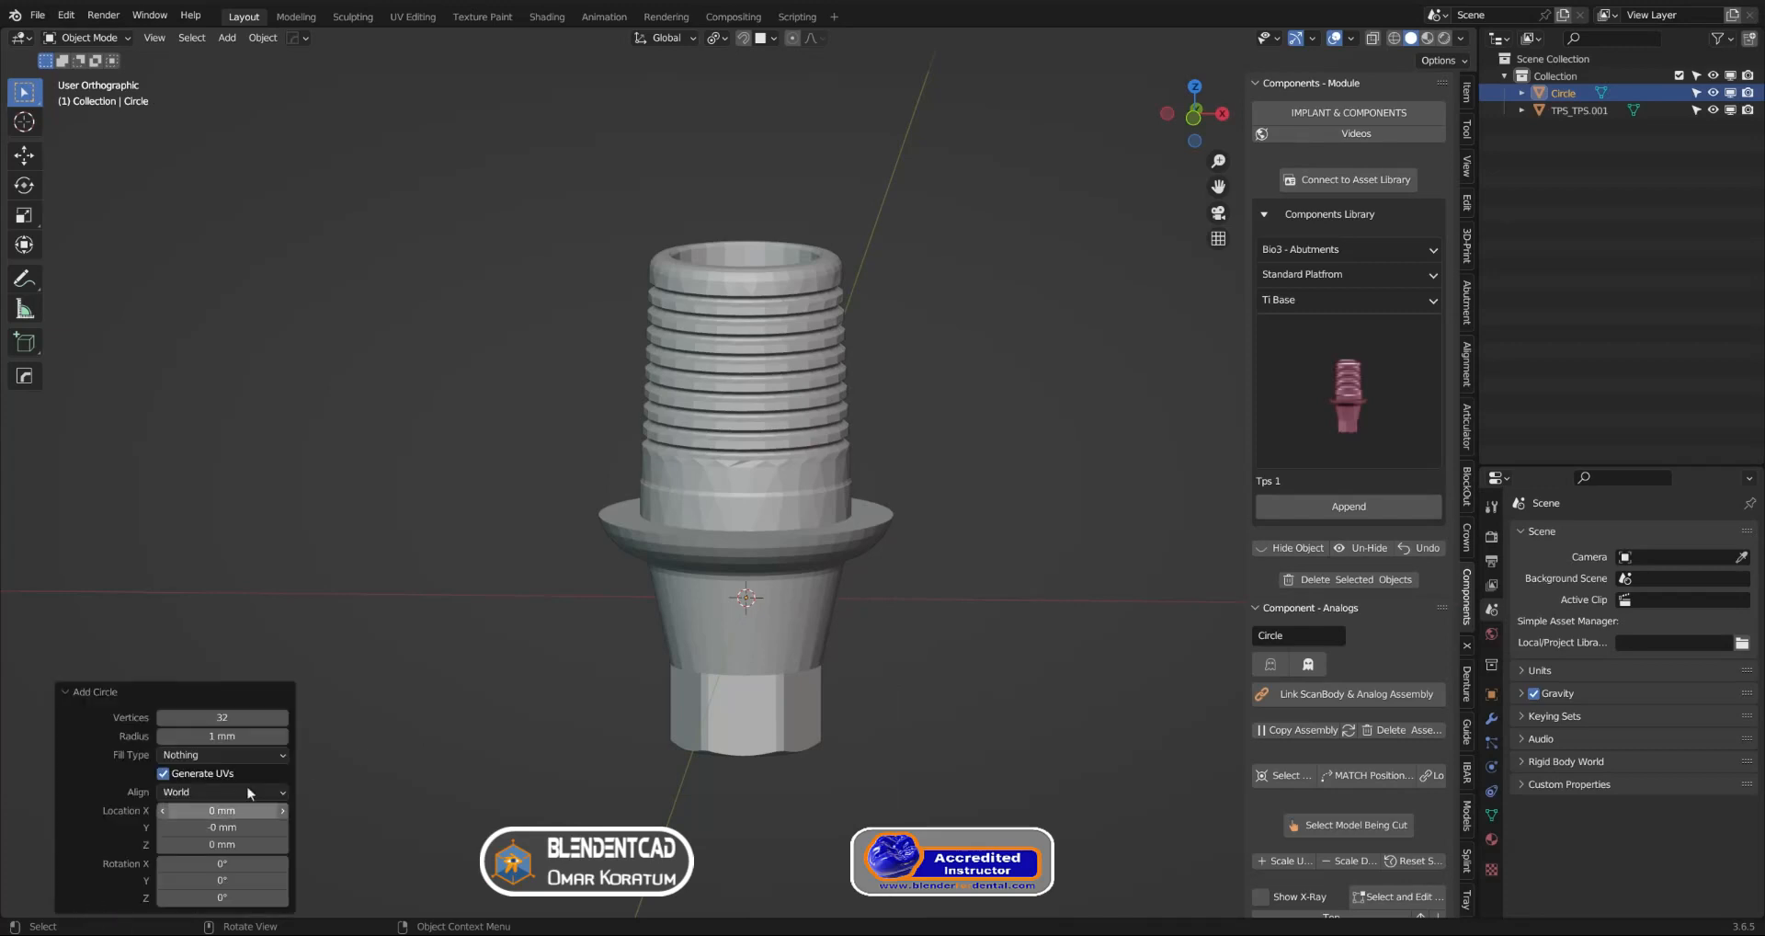
pyautogui.click(222, 736)
pyautogui.write('5')
pyautogui.press('Return')
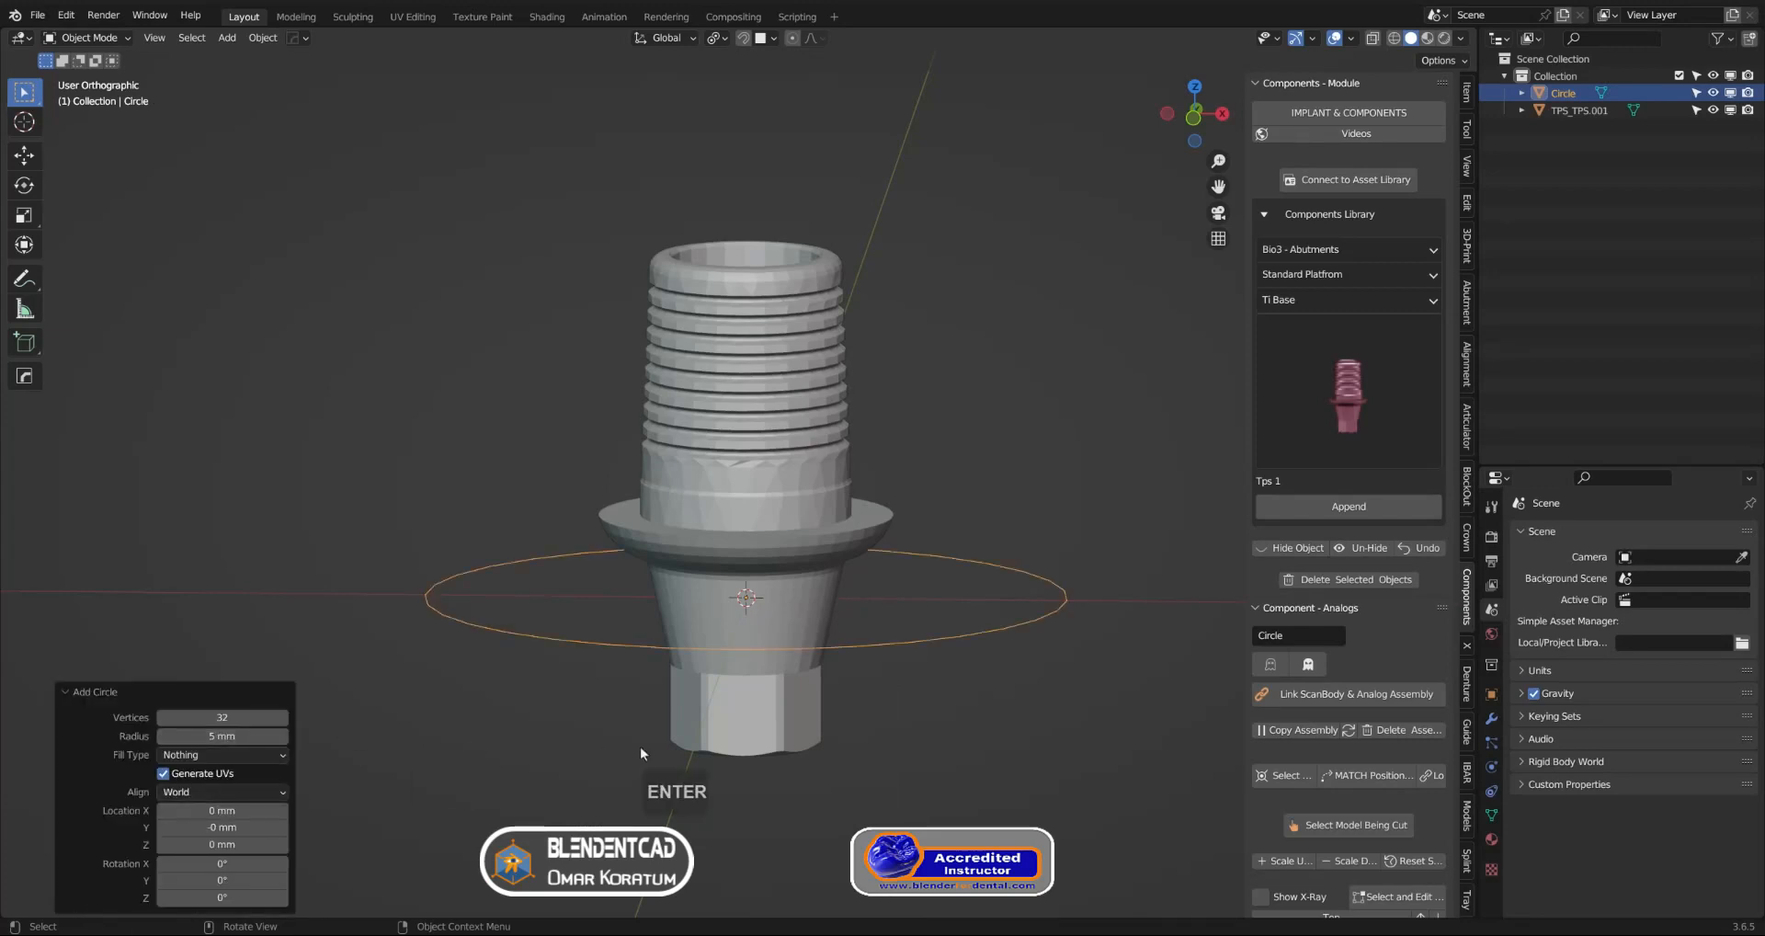
# Raise the circle about 1.47 mm along Z so it sits just above the abutment's shoulder
pyautogui.moveTo(965, 680)
pyautogui.mouseDown(button='middle')
pyautogui.moveTo(995, 656)
pyautogui.moveTo(979, 659)
pyautogui.mouseUp(button='middle')
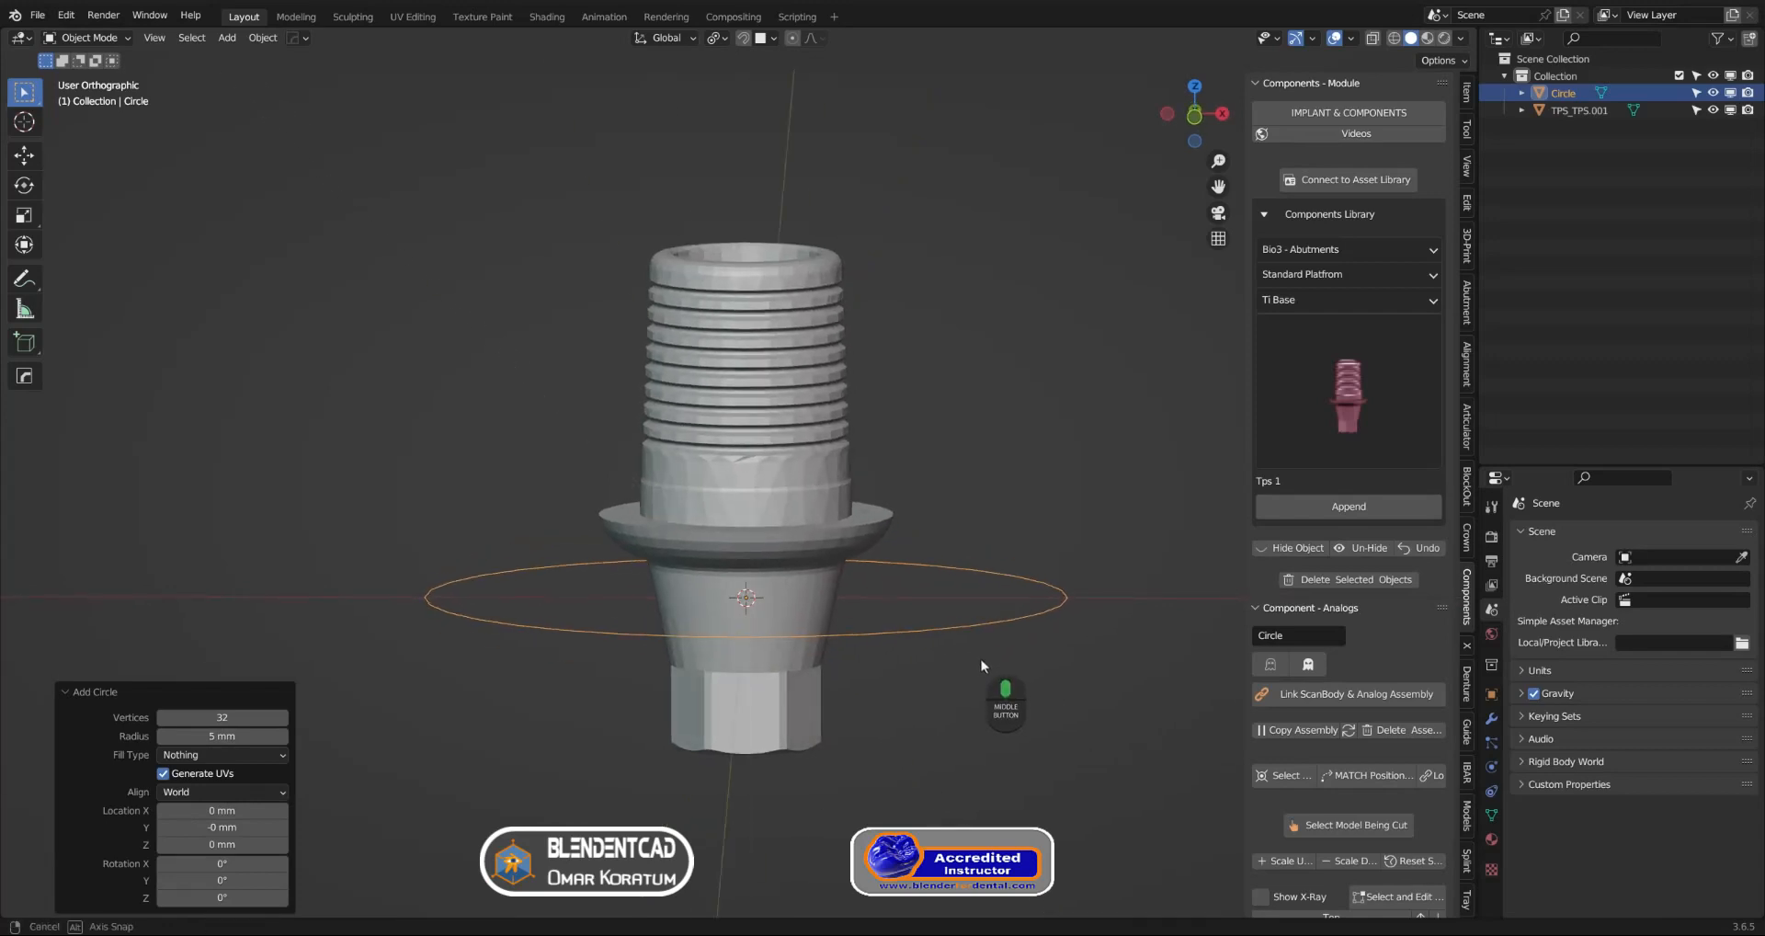
pyautogui.press('g')
pyautogui.press('z')
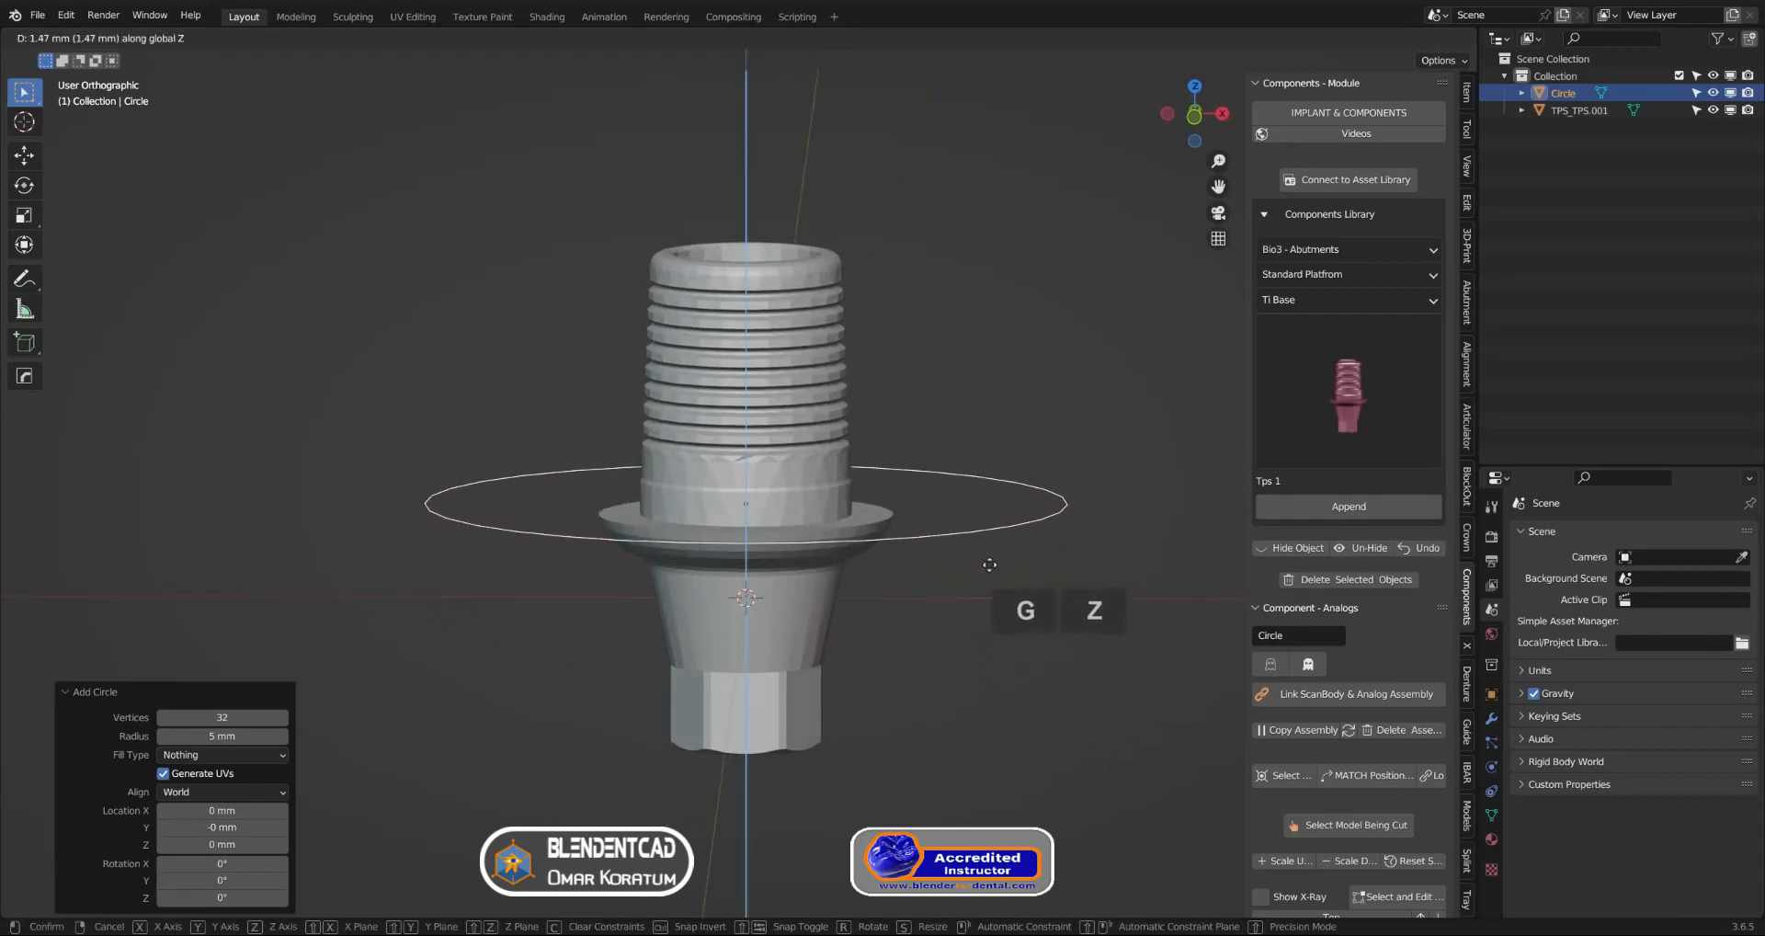
pyautogui.click(990, 565)
pyautogui.moveTo(960, 569); pyautogui.dragTo(800, 570, button='middle')
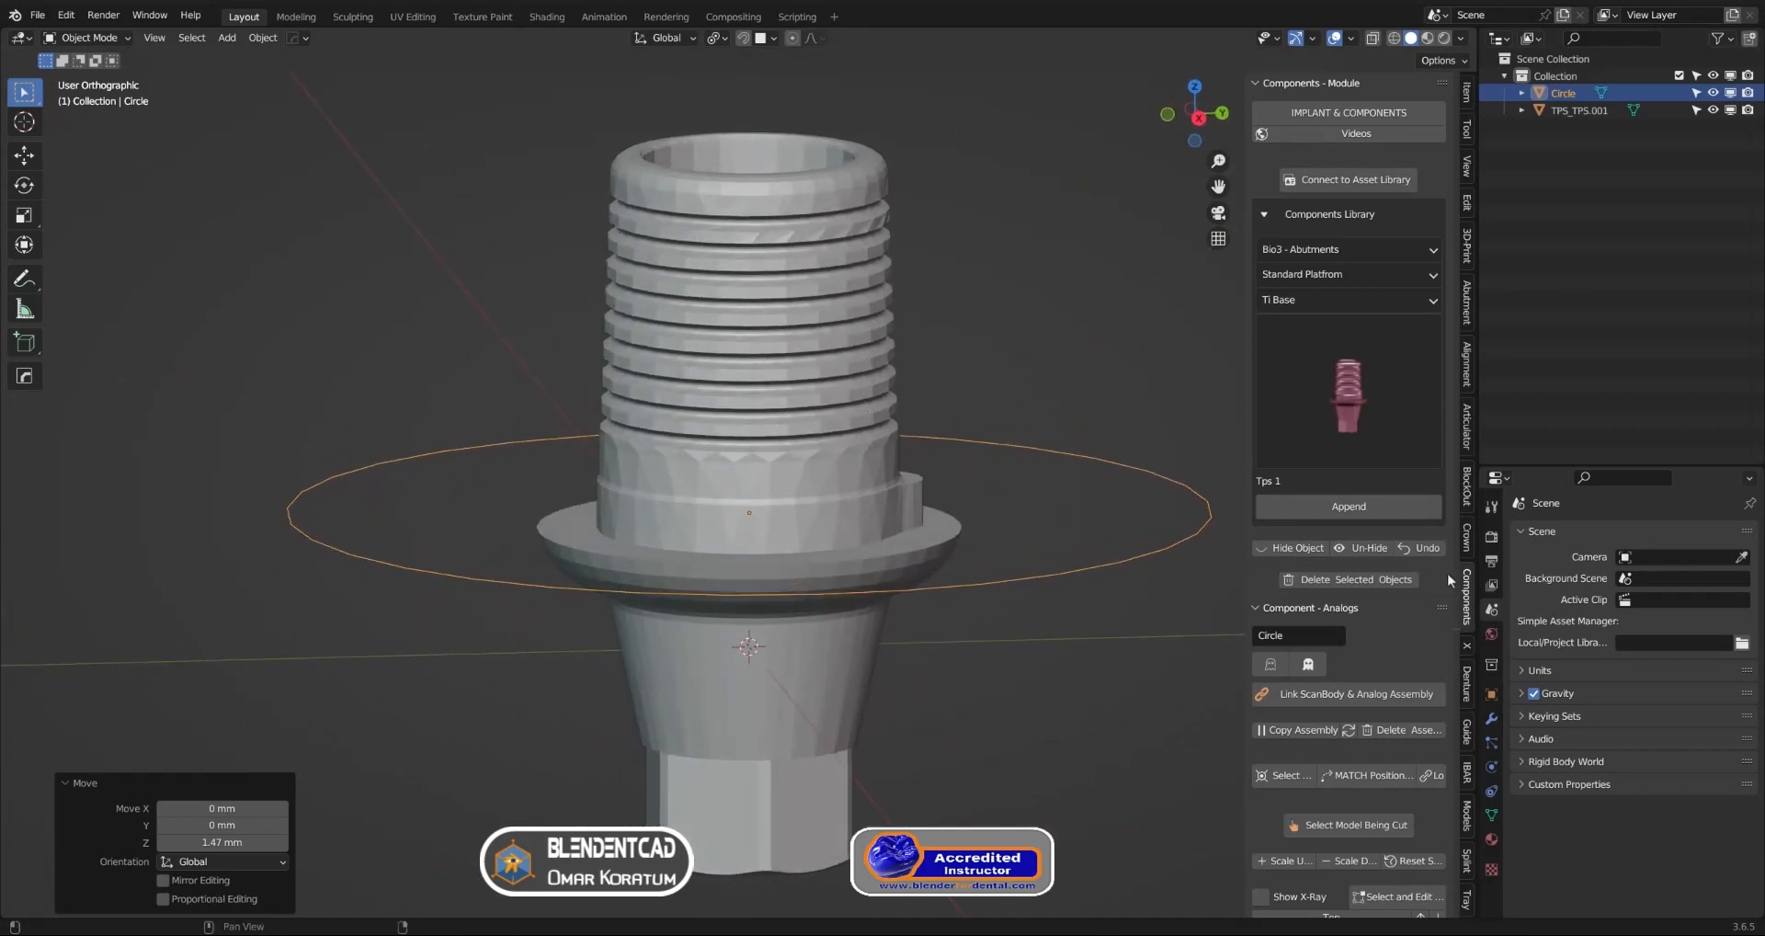
# Add a Shrinkwrap modifier to the circle using the Project wrap method, with the Negative direction enabled
pyautogui.click(1491, 720)
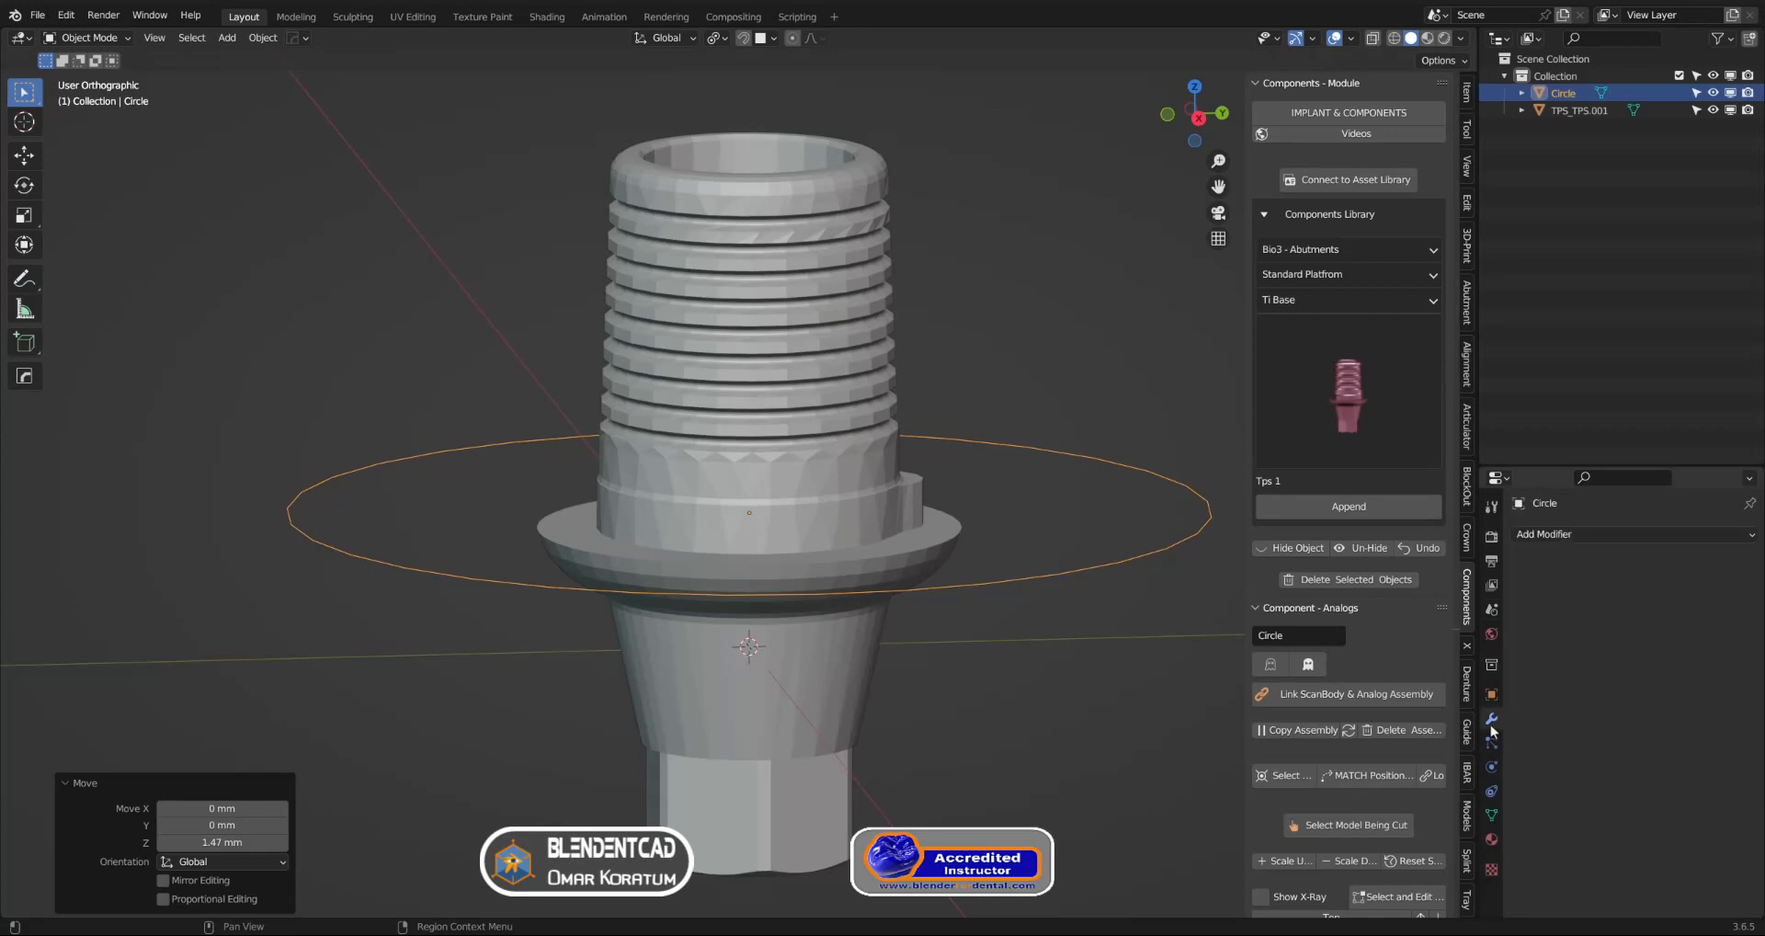
pyautogui.click(1497, 479)
pyautogui.click(1434, 549)
pyautogui.click(1572, 534)
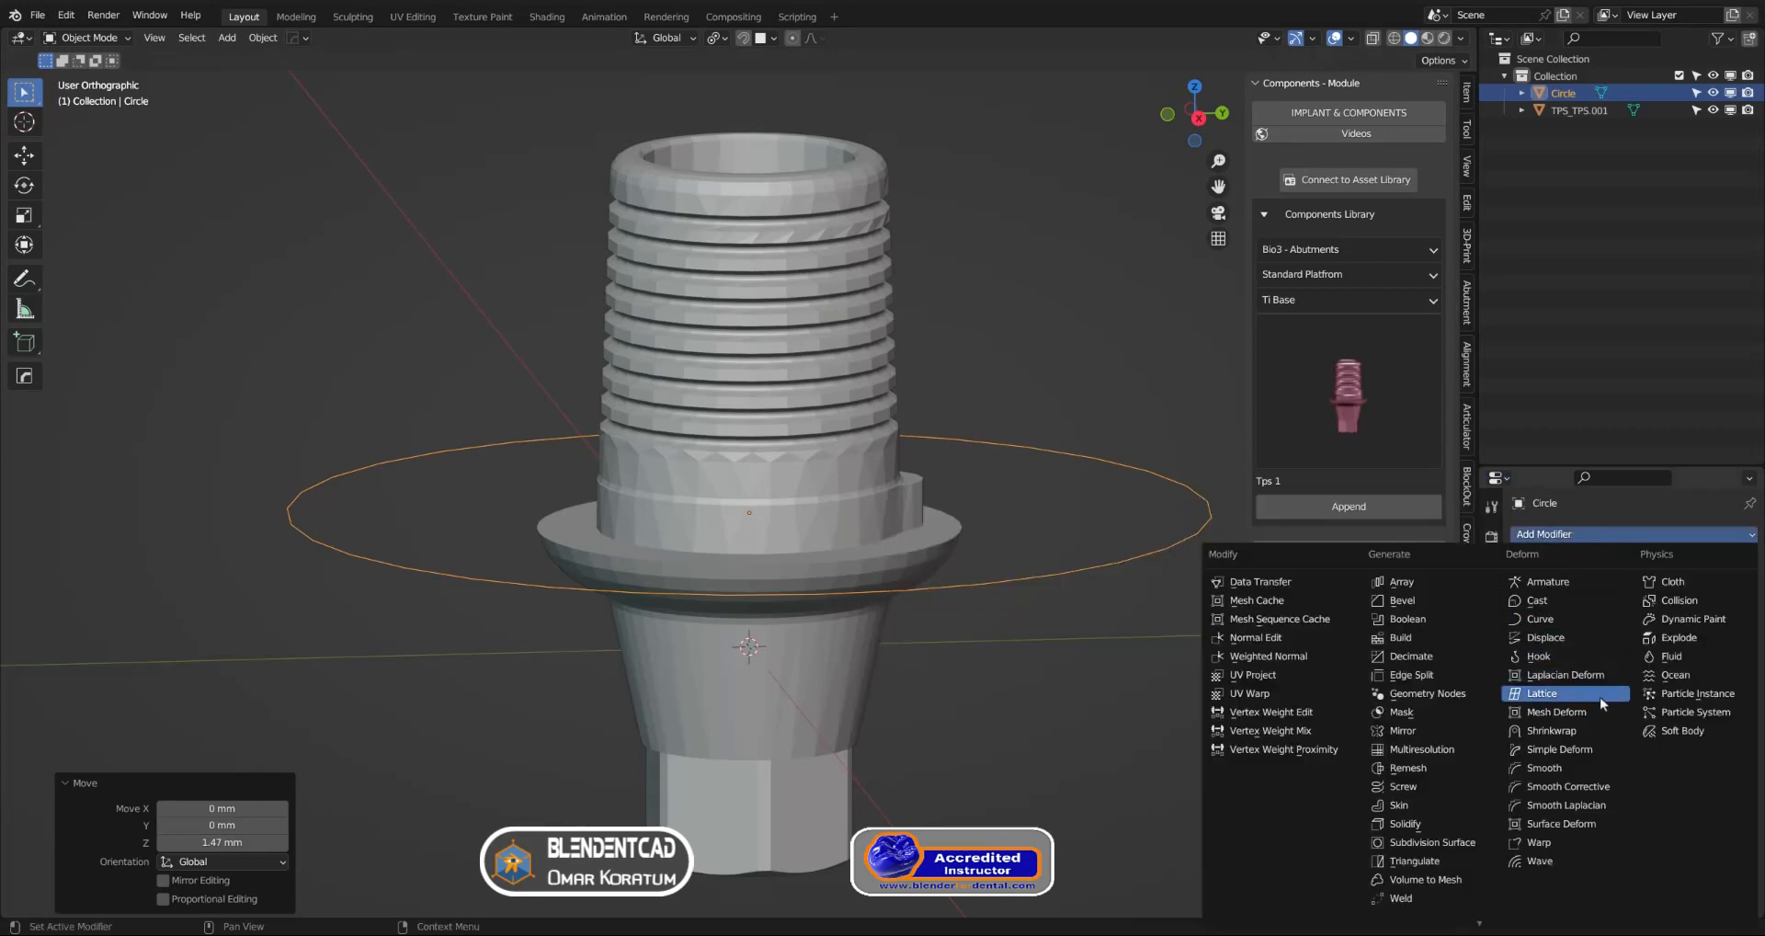
pyautogui.click(1585, 730)
pyautogui.click(1663, 586)
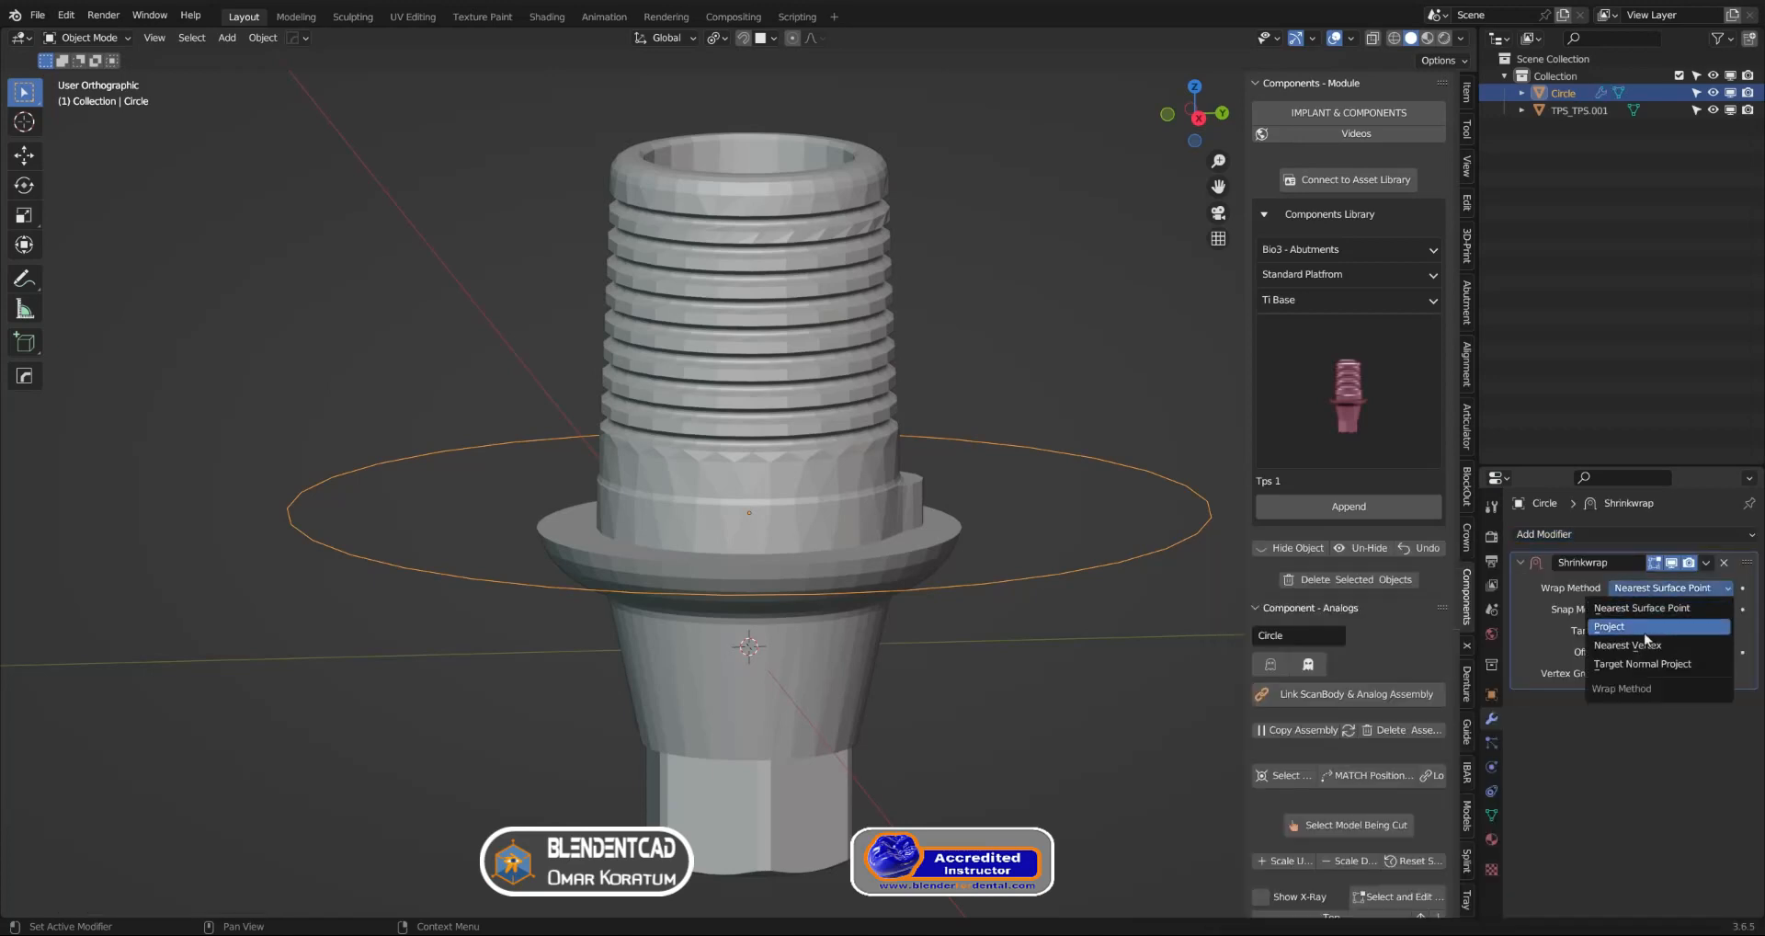
pyautogui.click(1642, 632)
pyautogui.click(1615, 692)
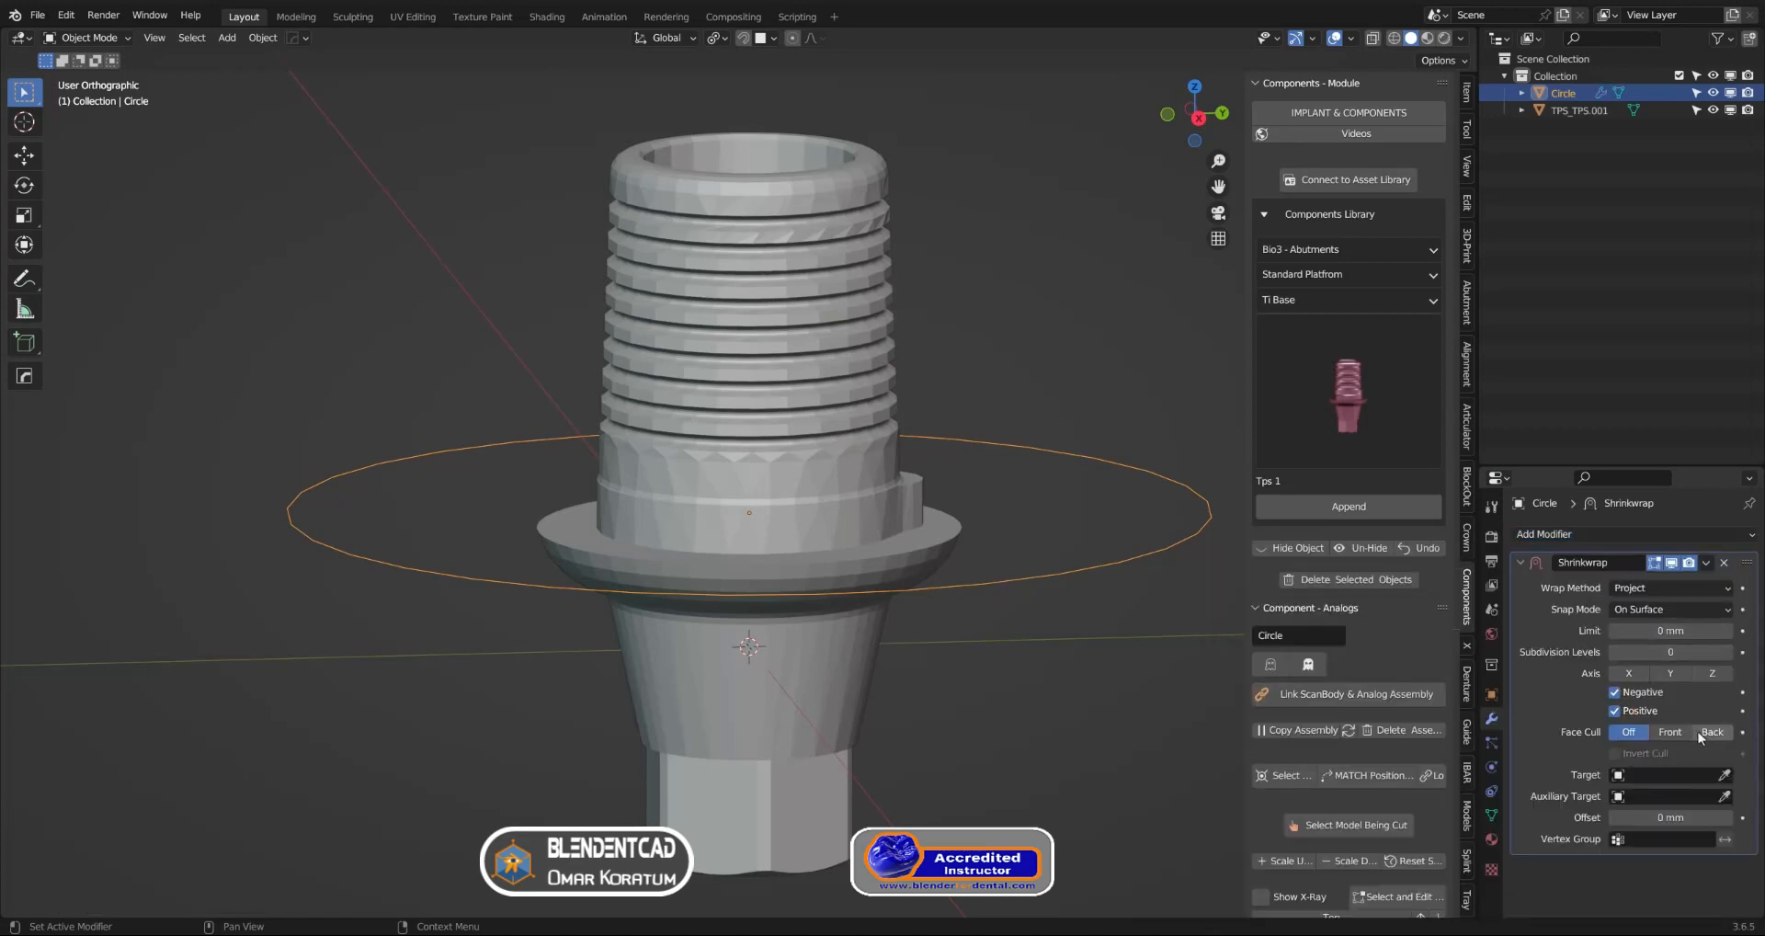
# Set the Ti base abutment as the Shrinkwrap target and the offset to 0.1 mm
pyautogui.click(1723, 780)
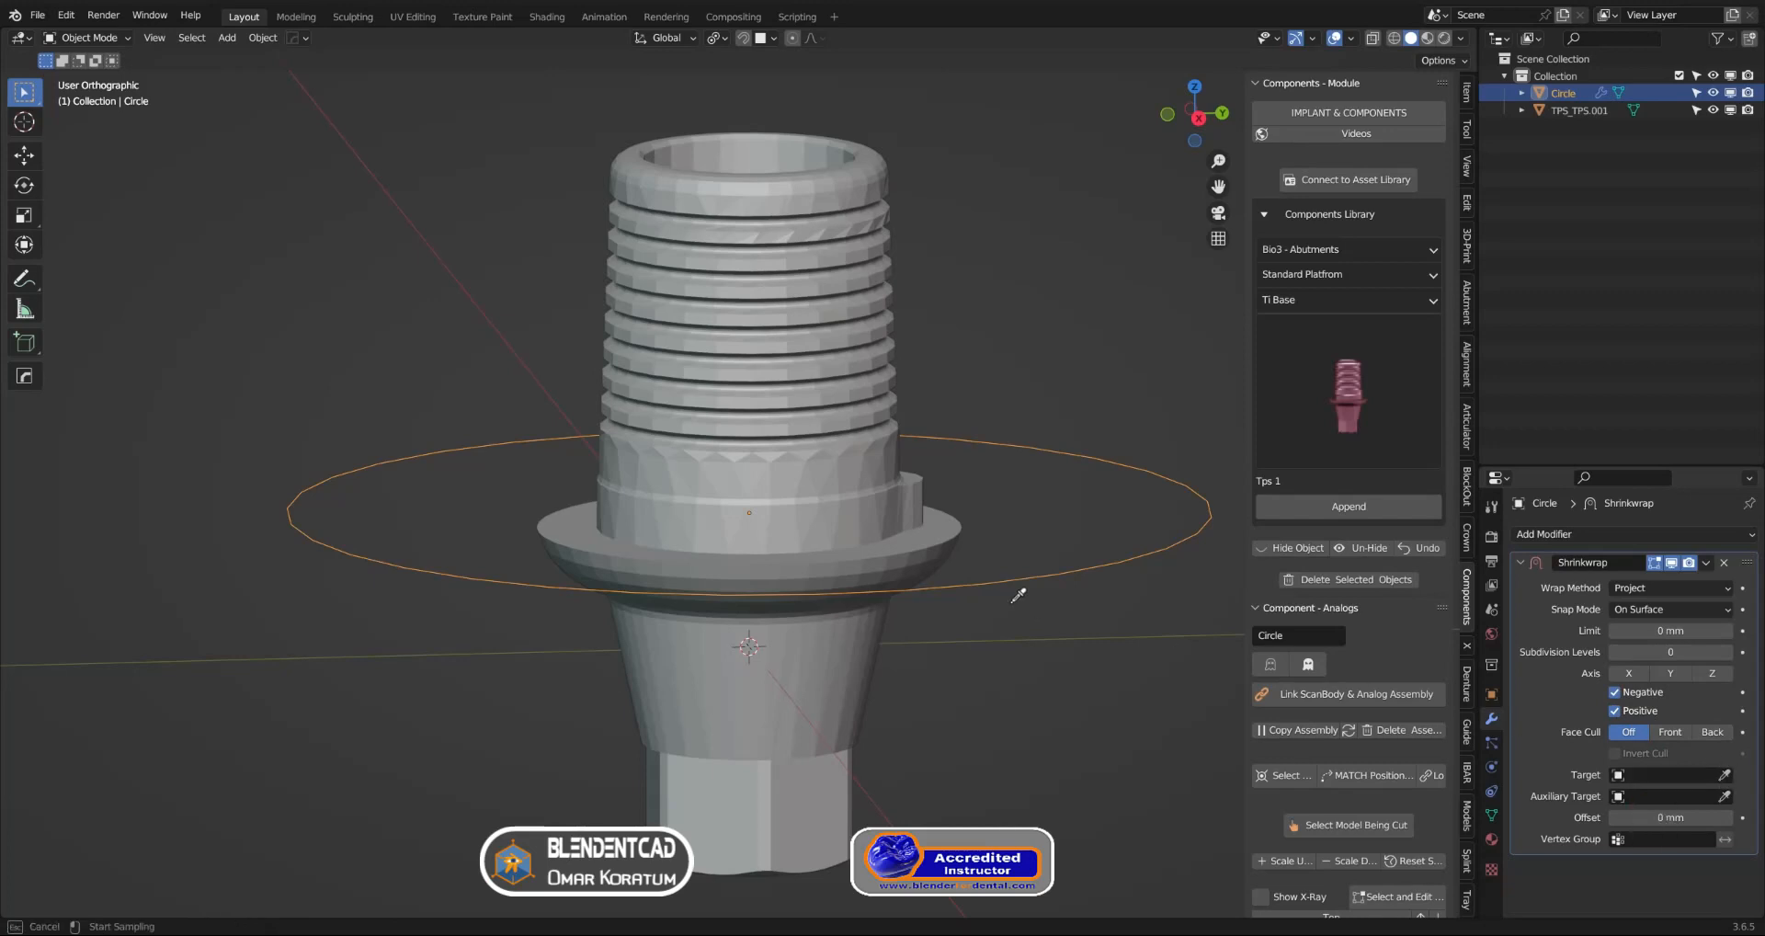
pyautogui.click(841, 575)
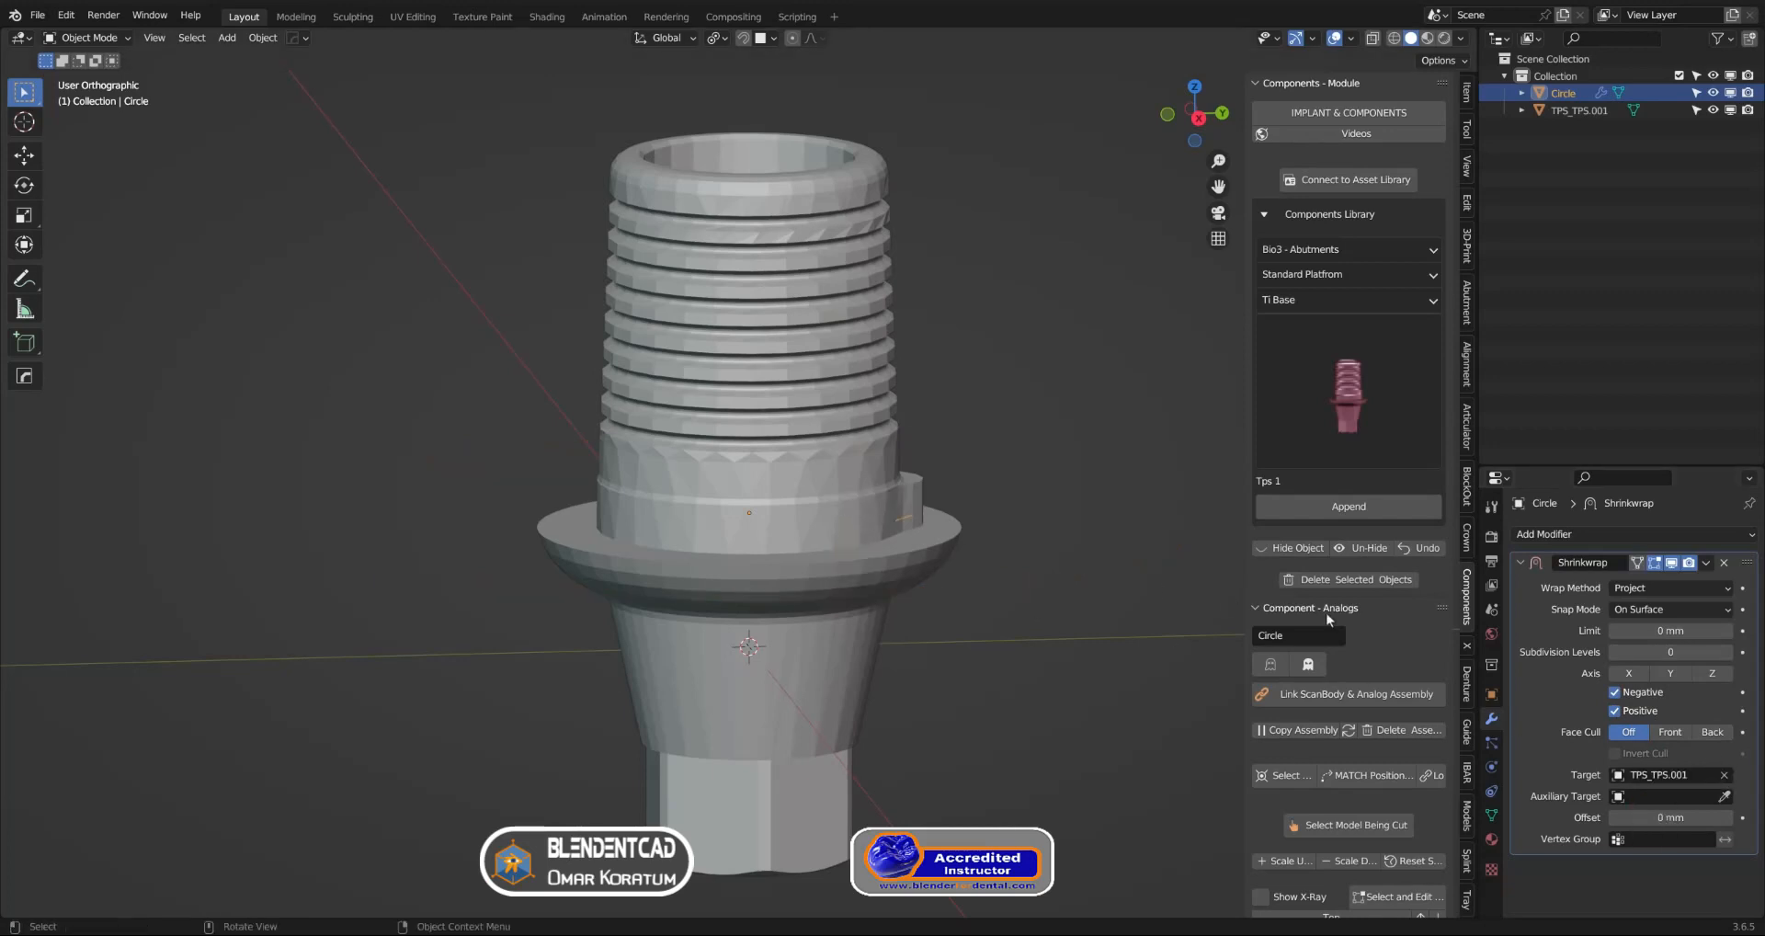
pyautogui.click(1683, 817)
pyautogui.write('0.1')
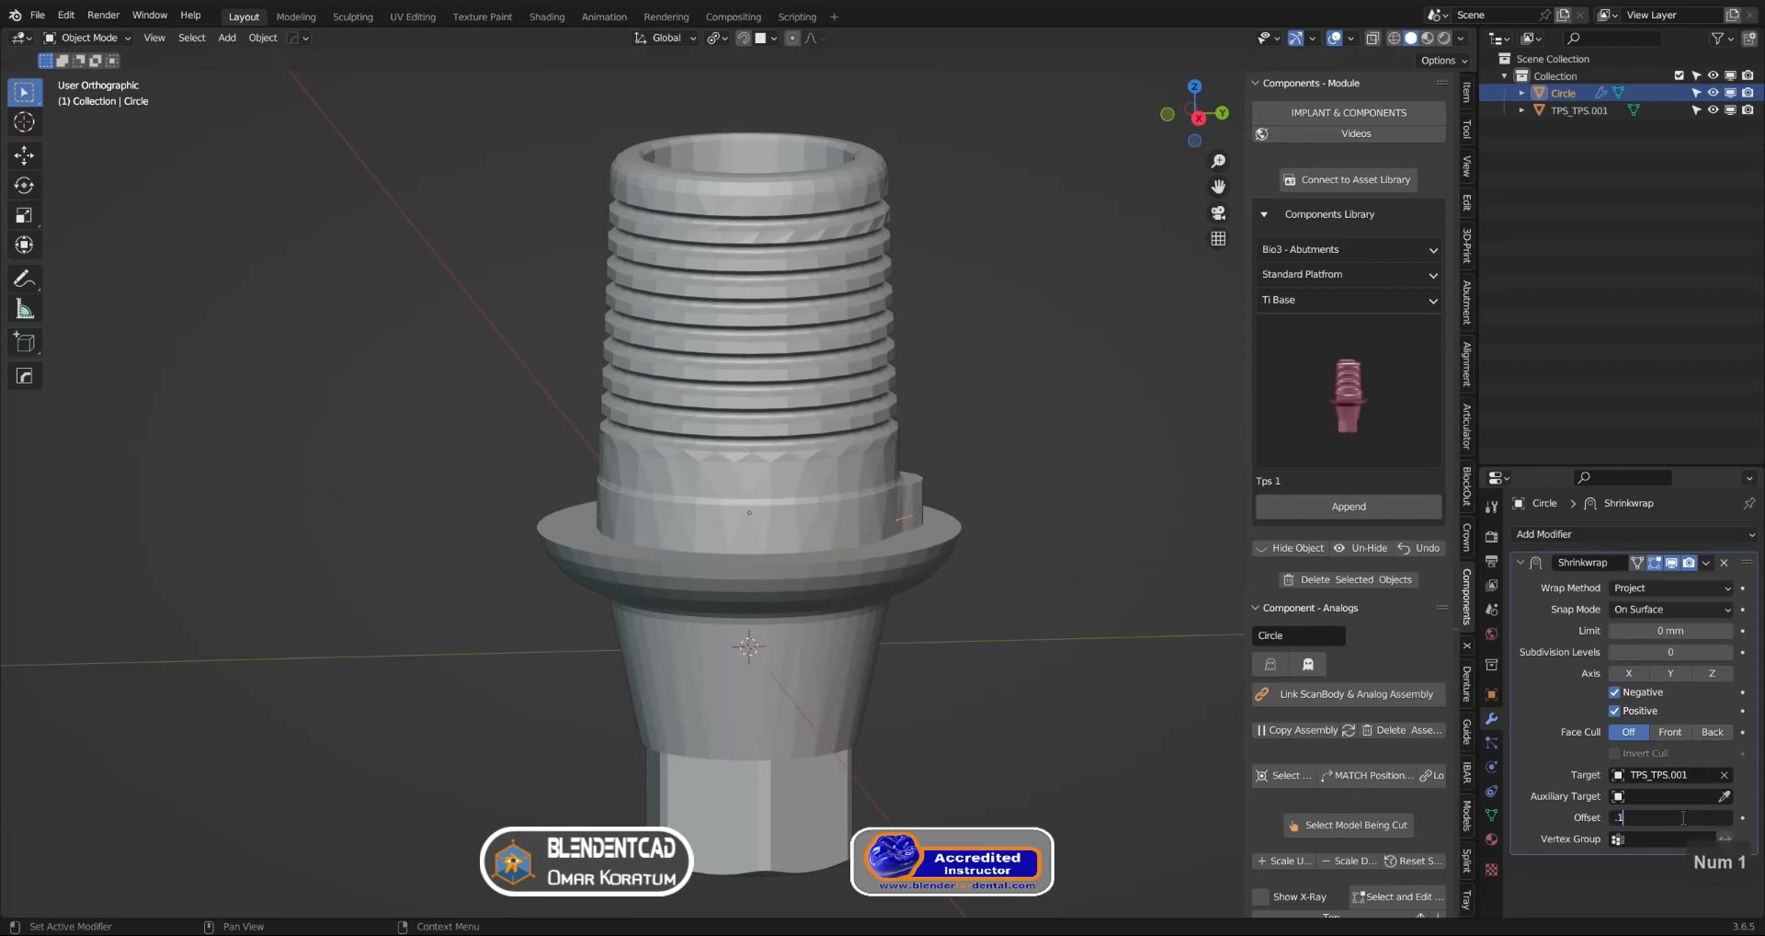
pyautogui.press('Return')
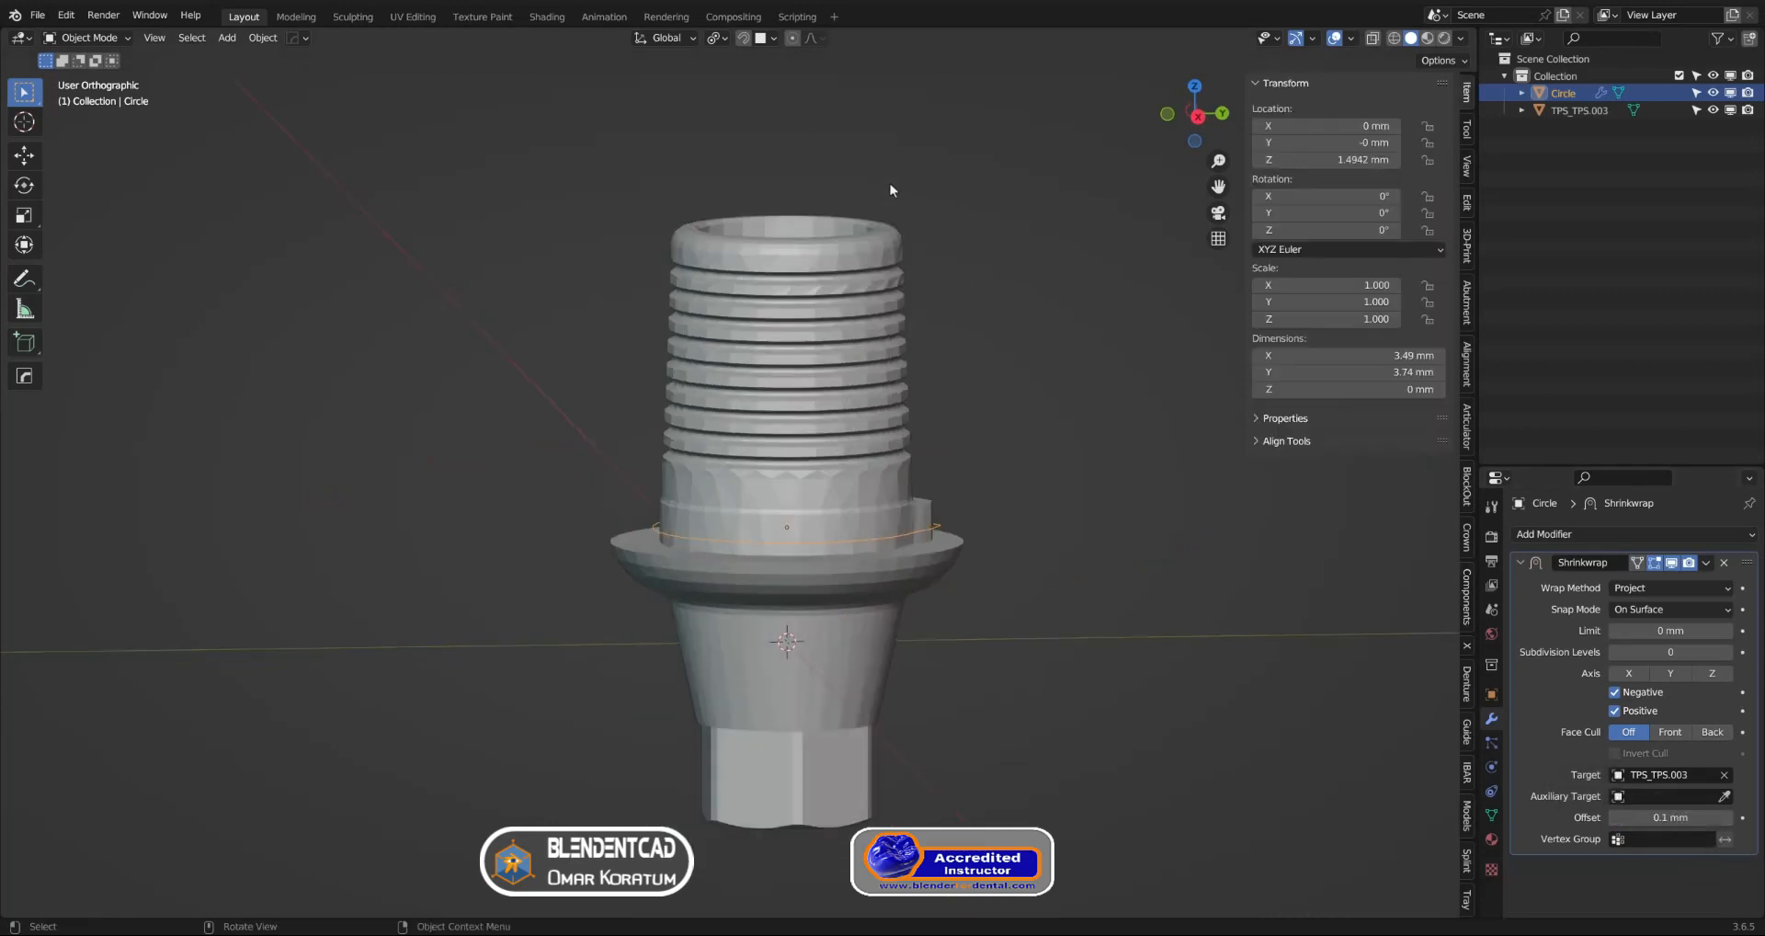
# Lower the circle's vertices about 0.19 mm along Z in Edit Mode, toward the abutment's shoulder
pyautogui.click(84, 40)
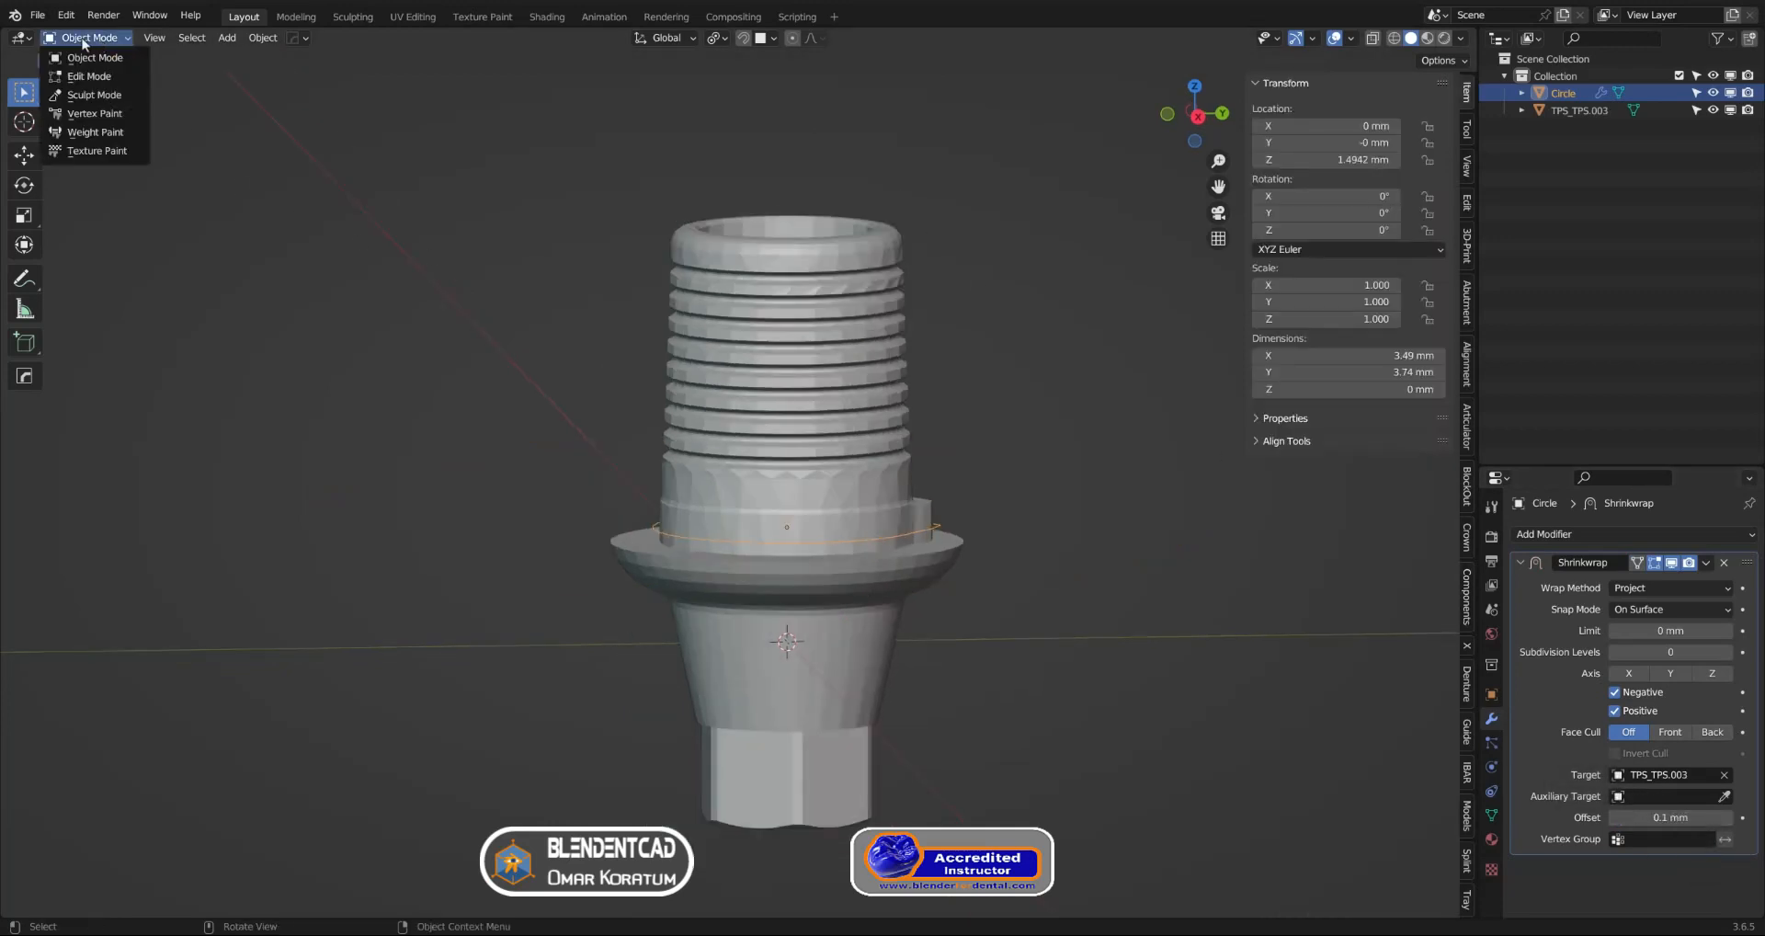
pyautogui.click(90, 77)
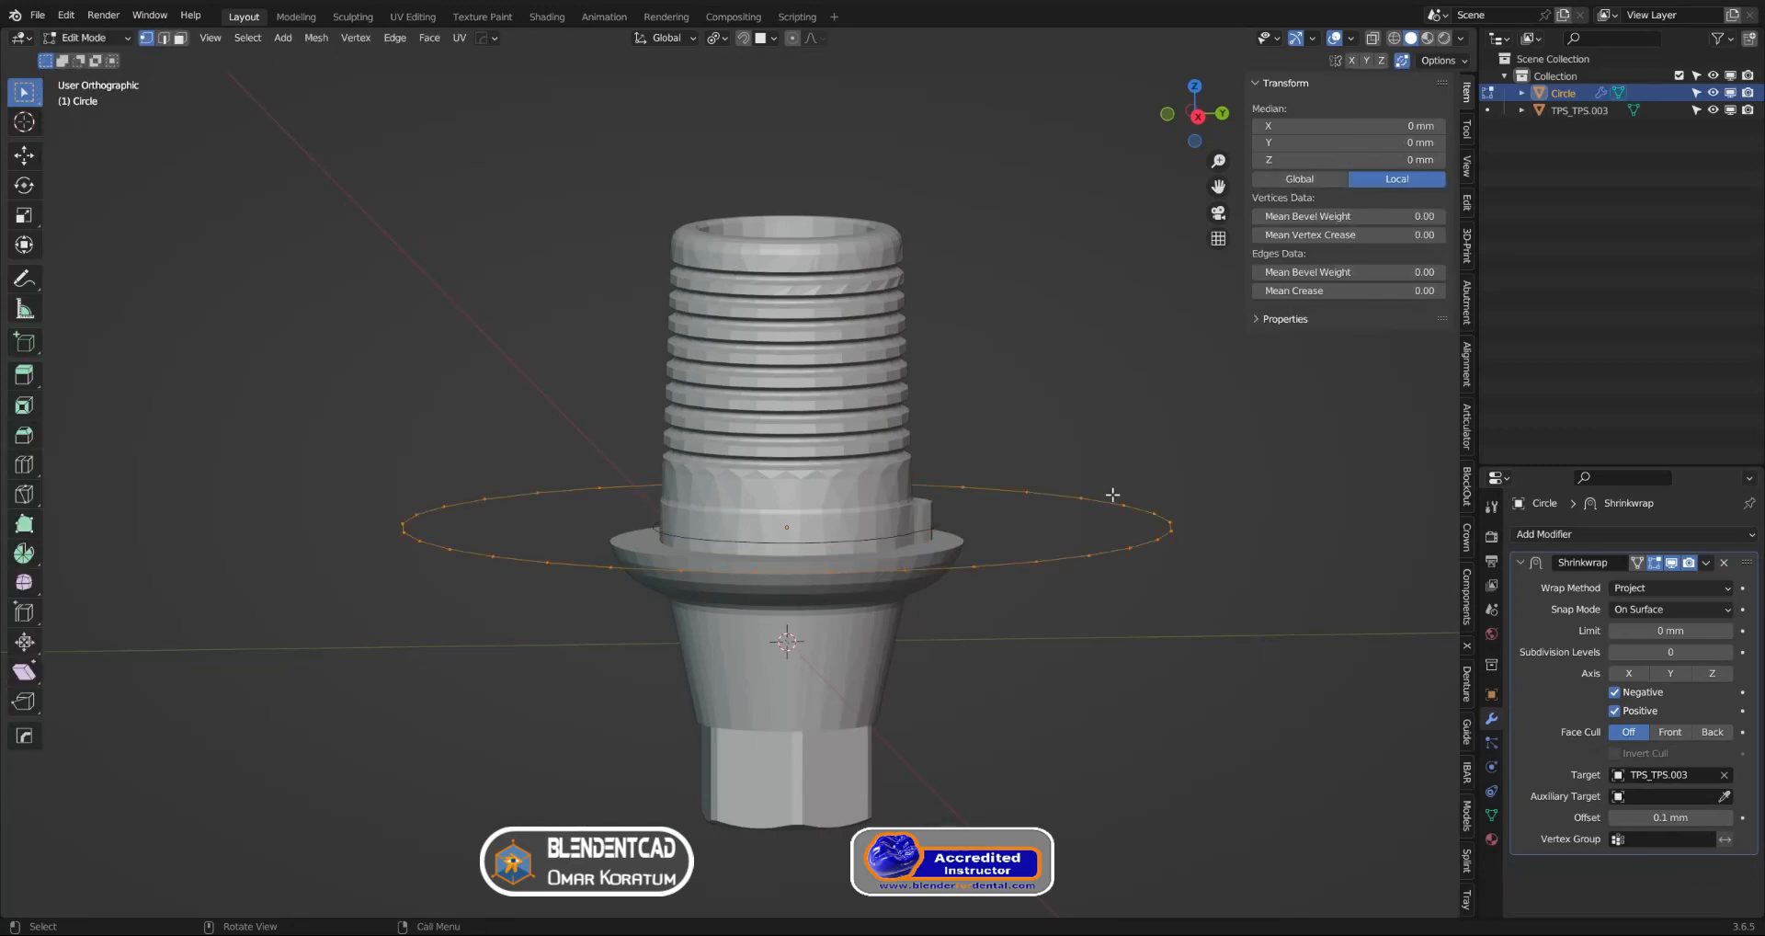
pyautogui.press('g')
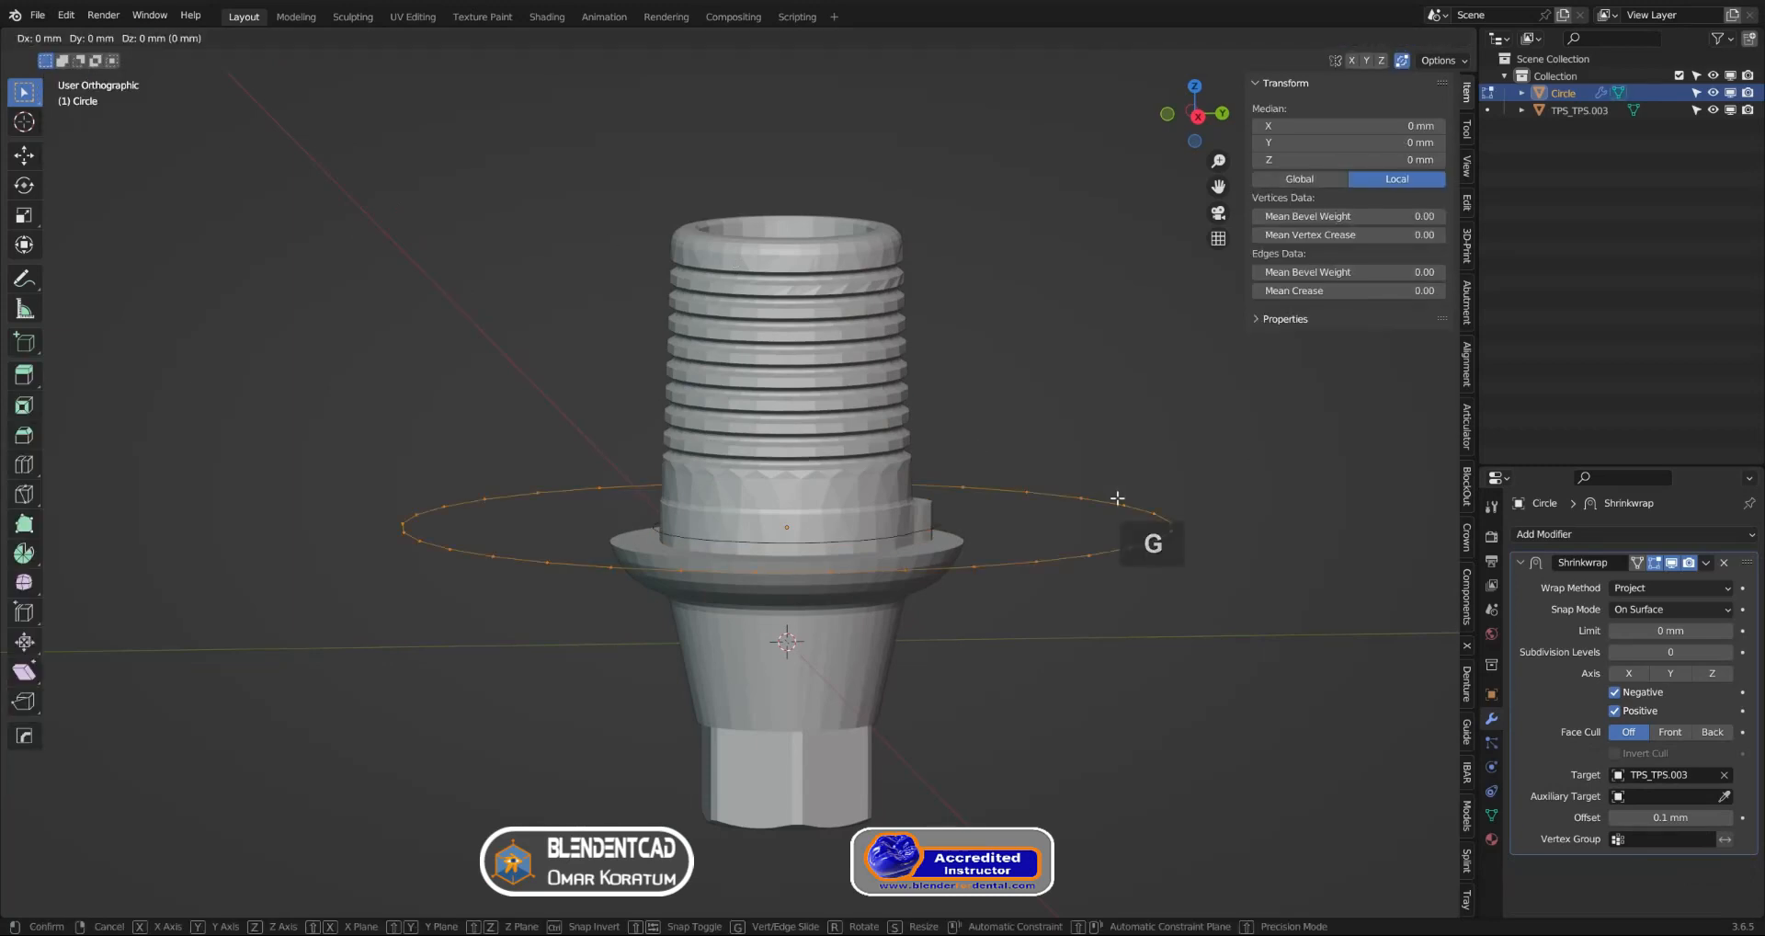
pyautogui.press('z')
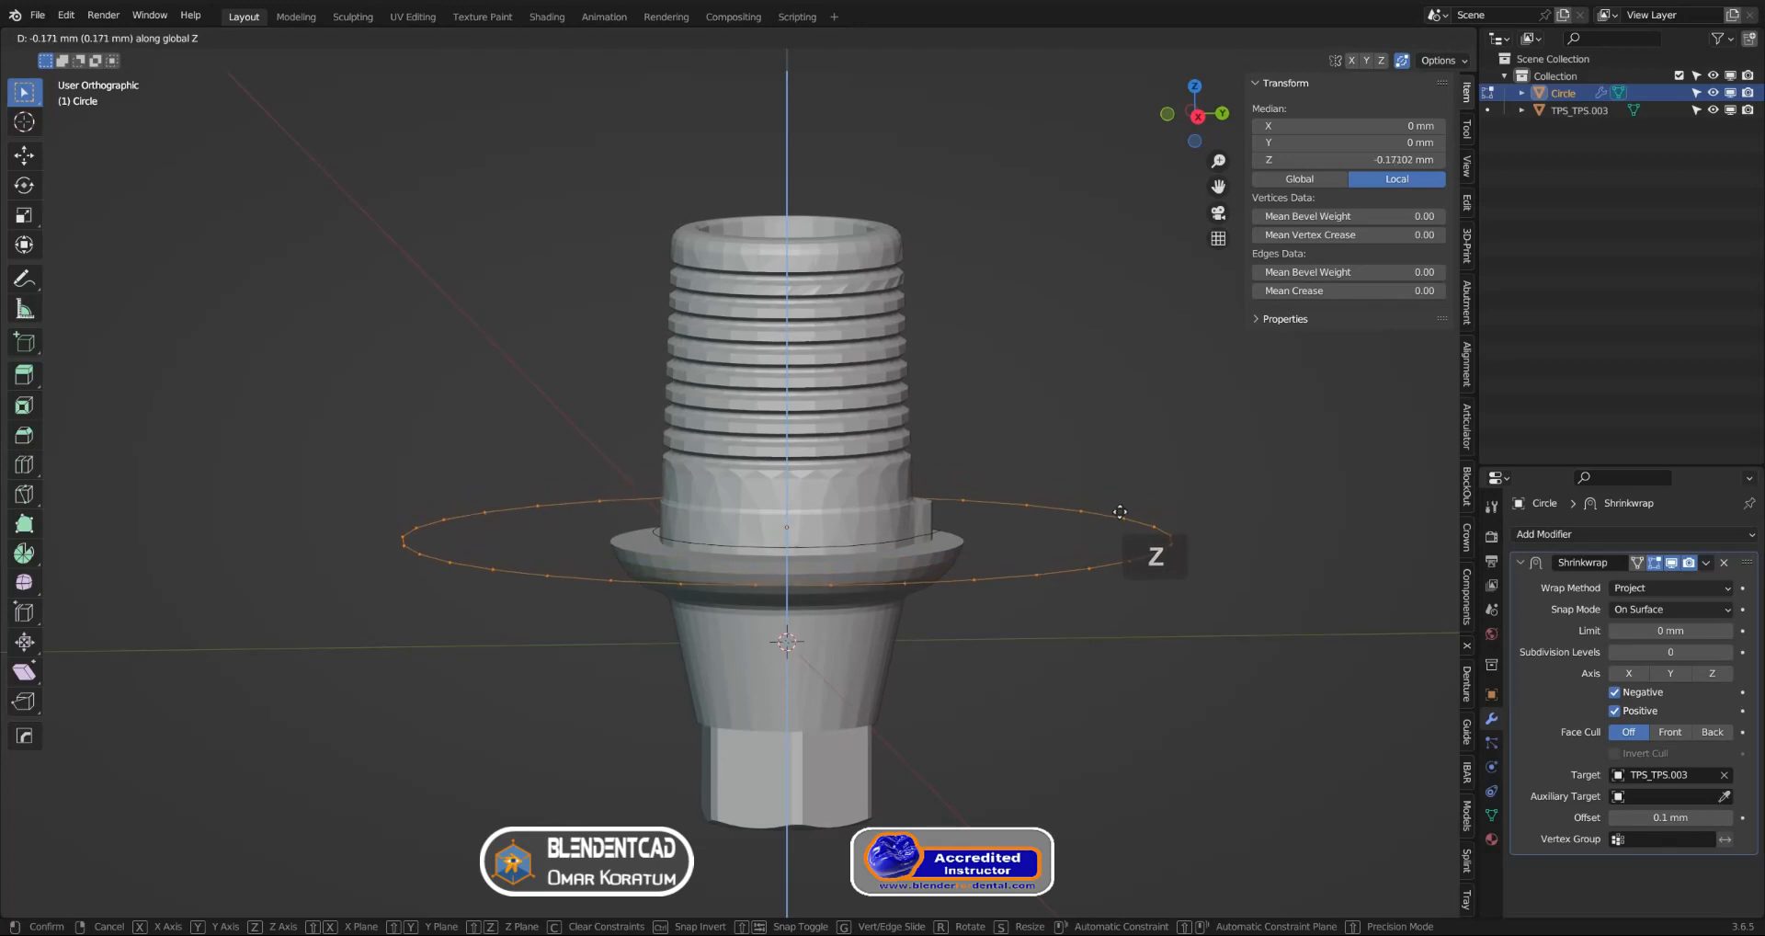
pyautogui.click(1118, 512)
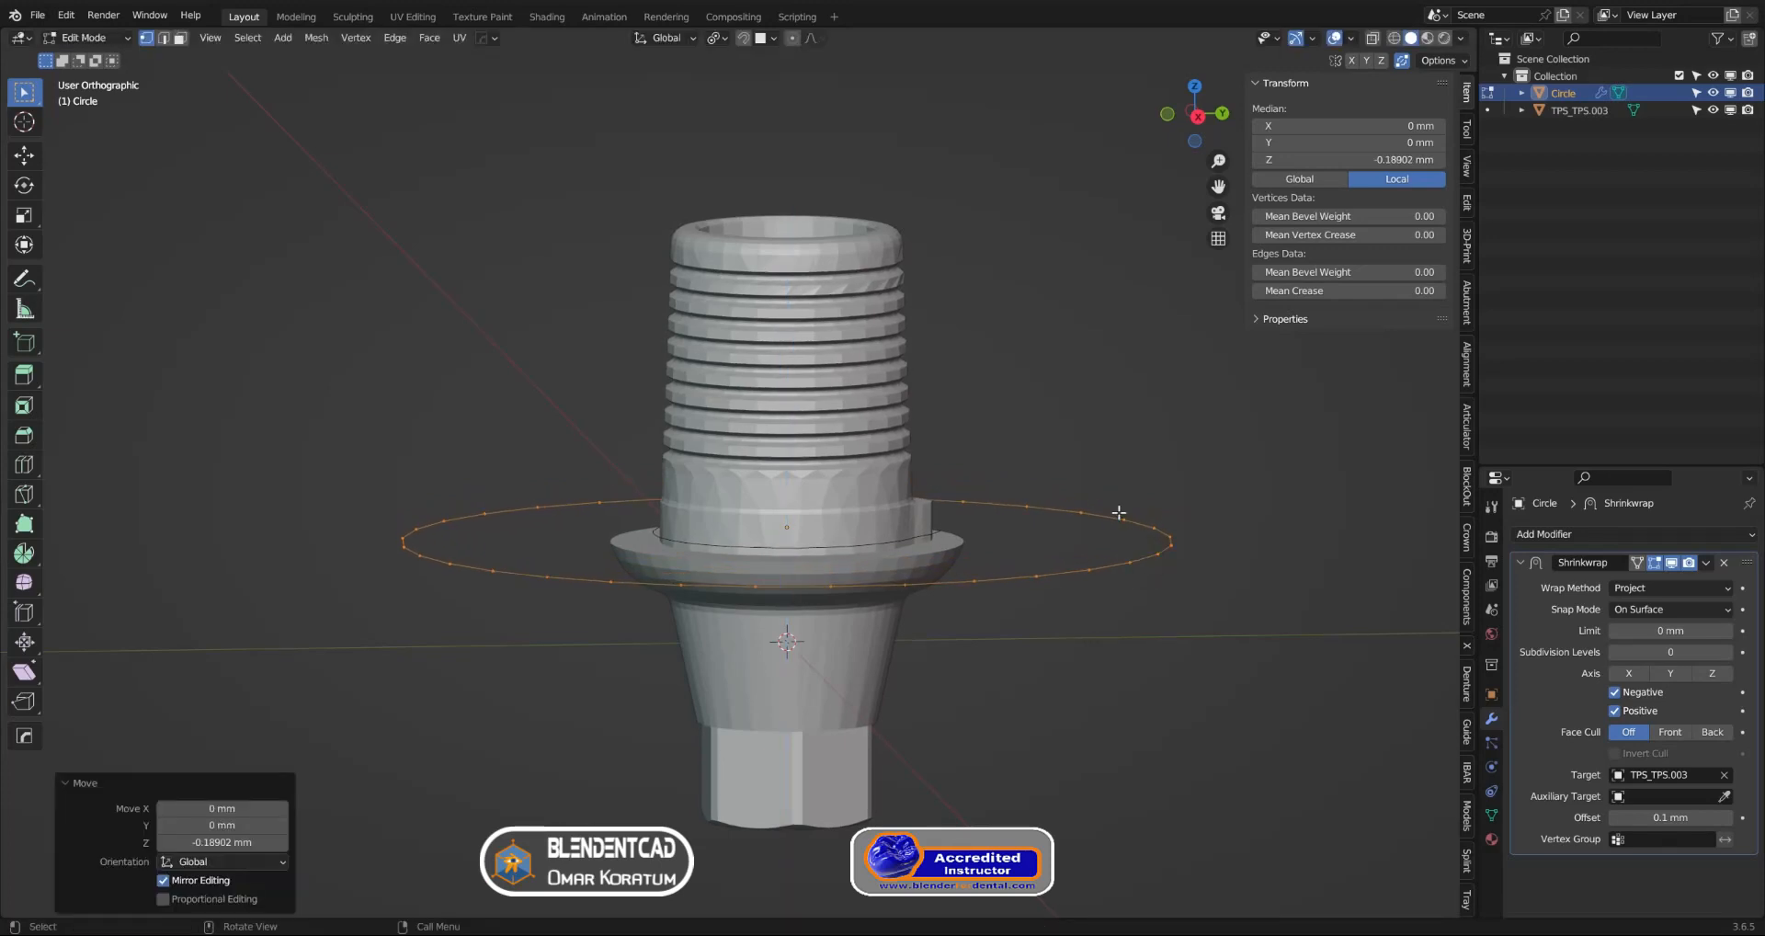
# Extrude the circle upward about 0.5 mm along Z and raise its bottom edge loop about 0.06 mm
pyautogui.press('e')
pyautogui.press('z')
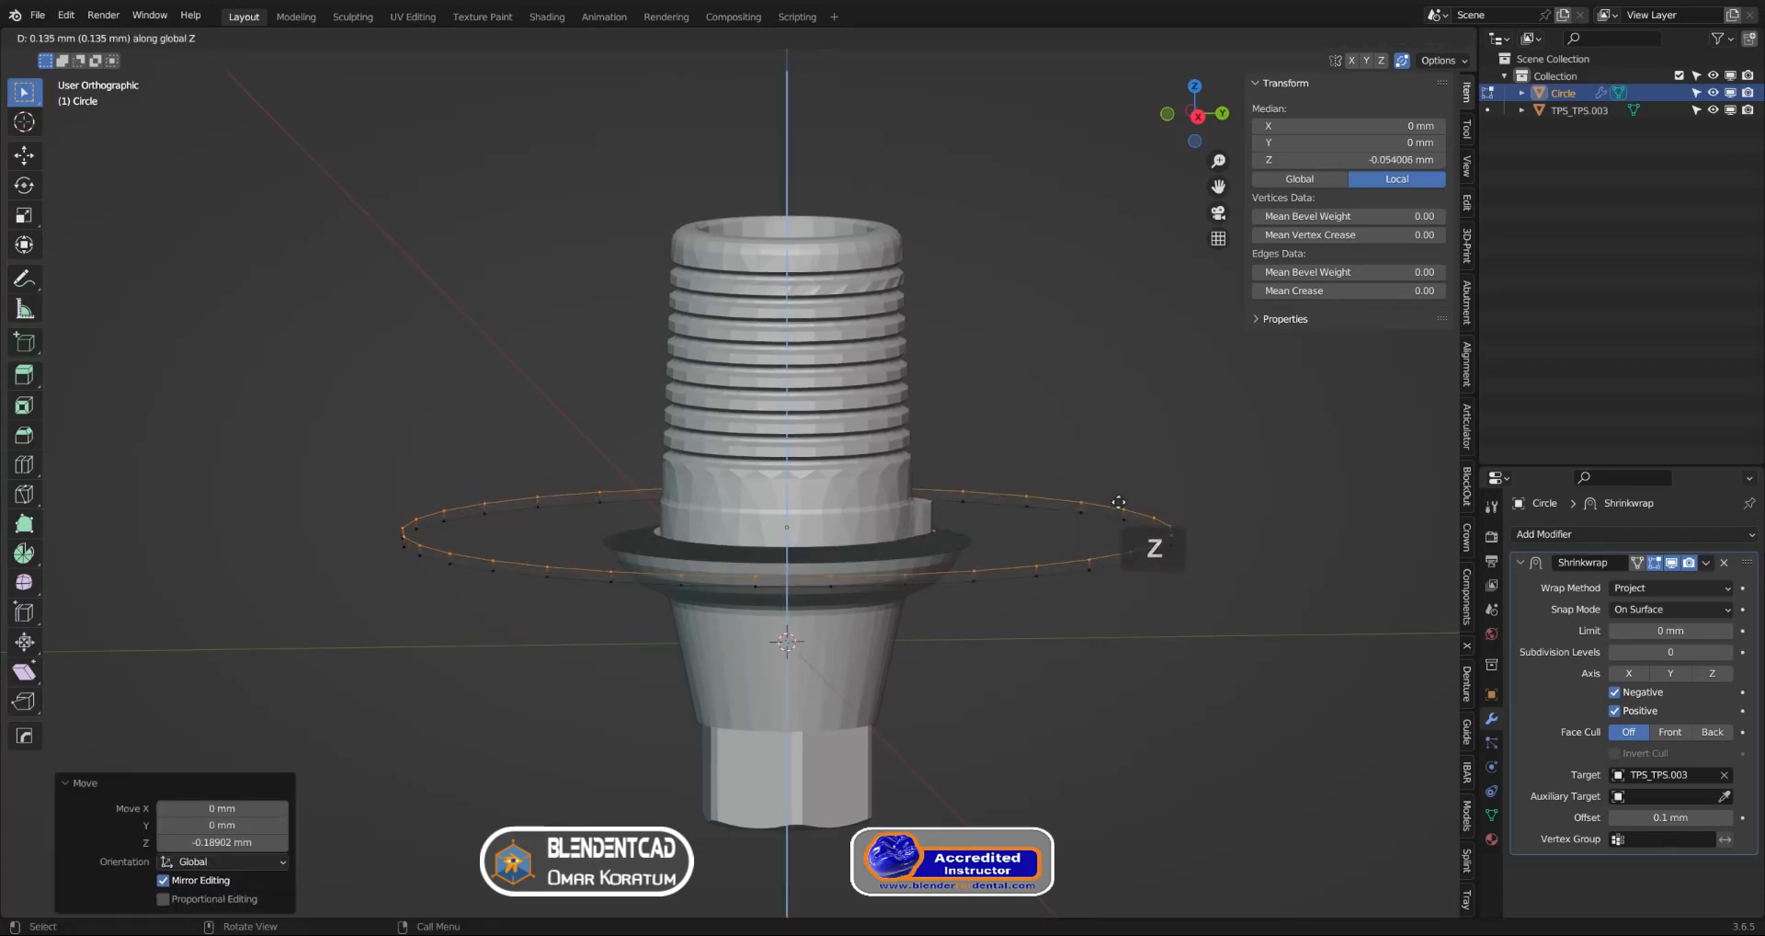
pyautogui.click(1119, 475)
pyautogui.keyDown('alt'); pyautogui.click(1026, 581); pyautogui.keyUp('alt')
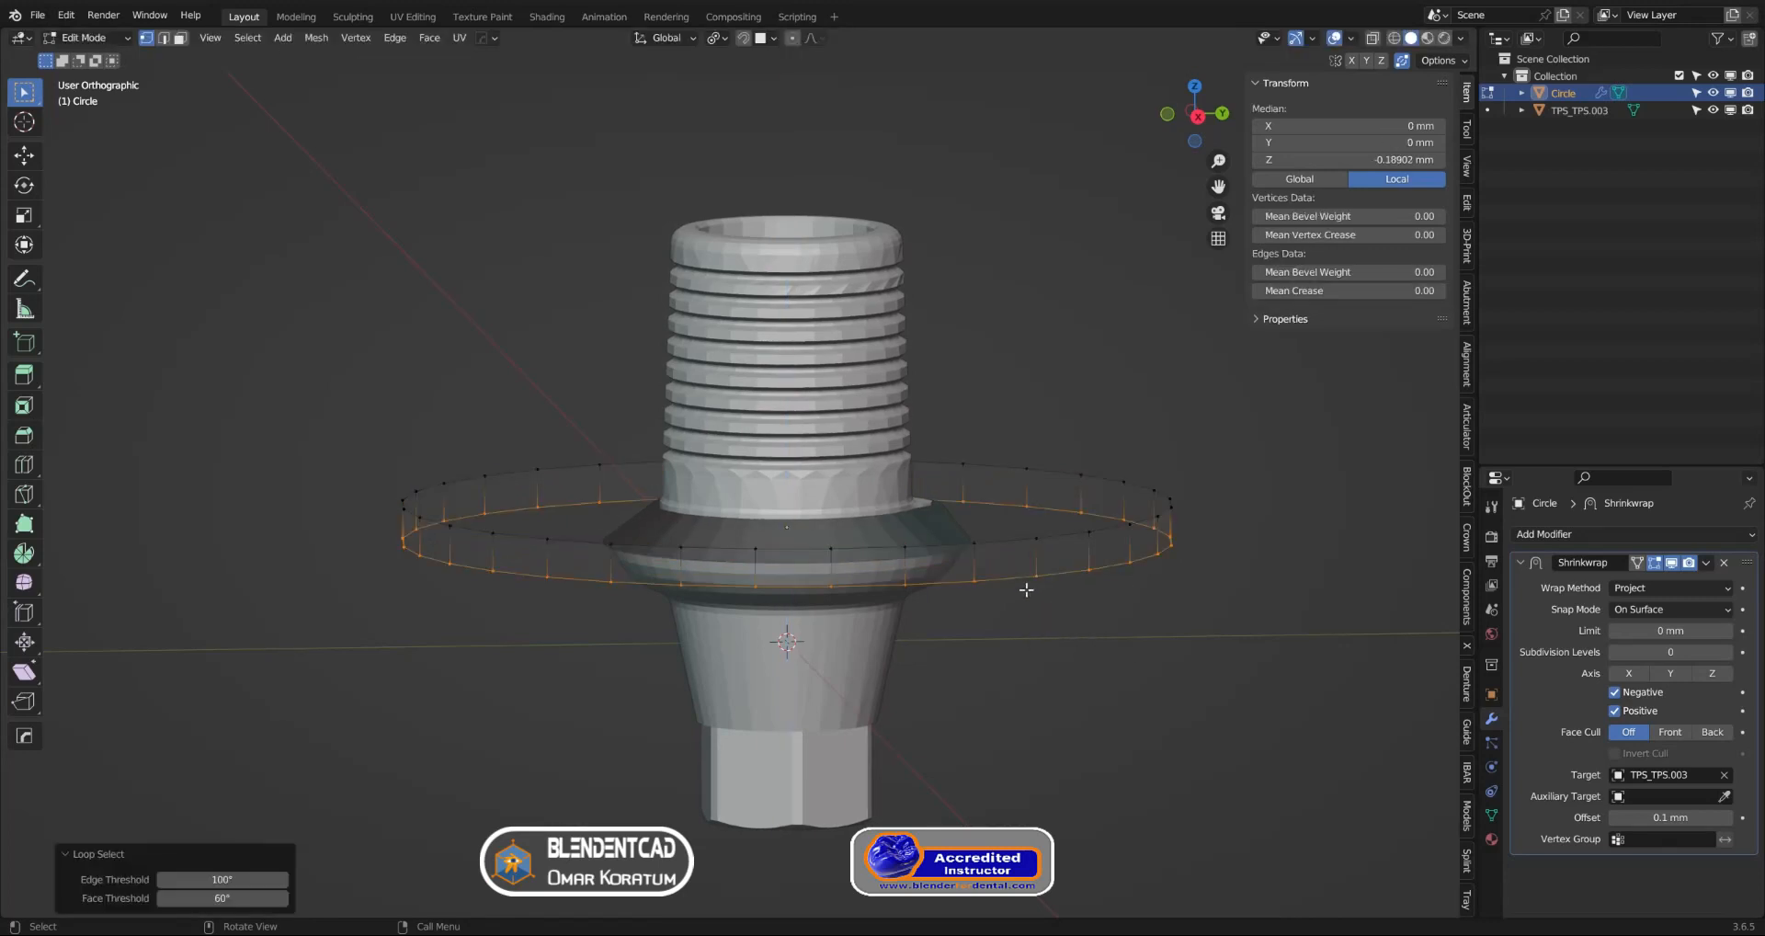
pyautogui.press('g')
pyautogui.press('z')
pyautogui.click(1027, 585)
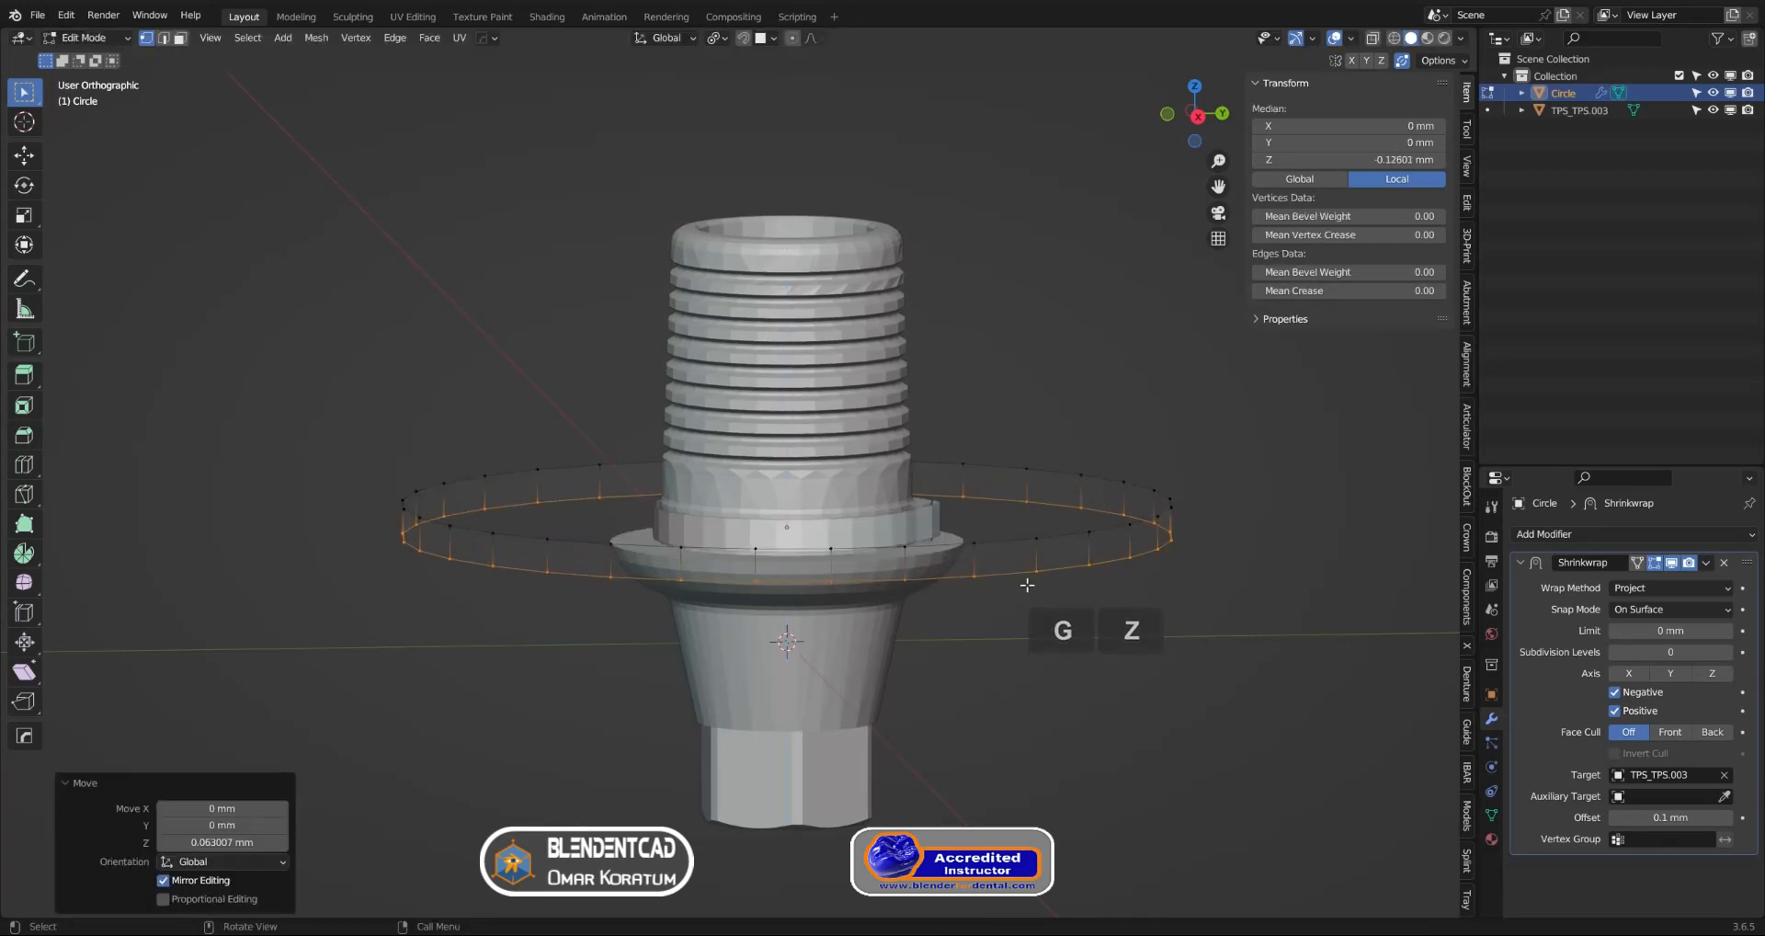
# Lower the top edge loop about 0.01 mm along Z and extrude it upward about 0.18 mm
pyautogui.keyDown('alt'); pyautogui.click(1069, 459); pyautogui.keyUp('alt')
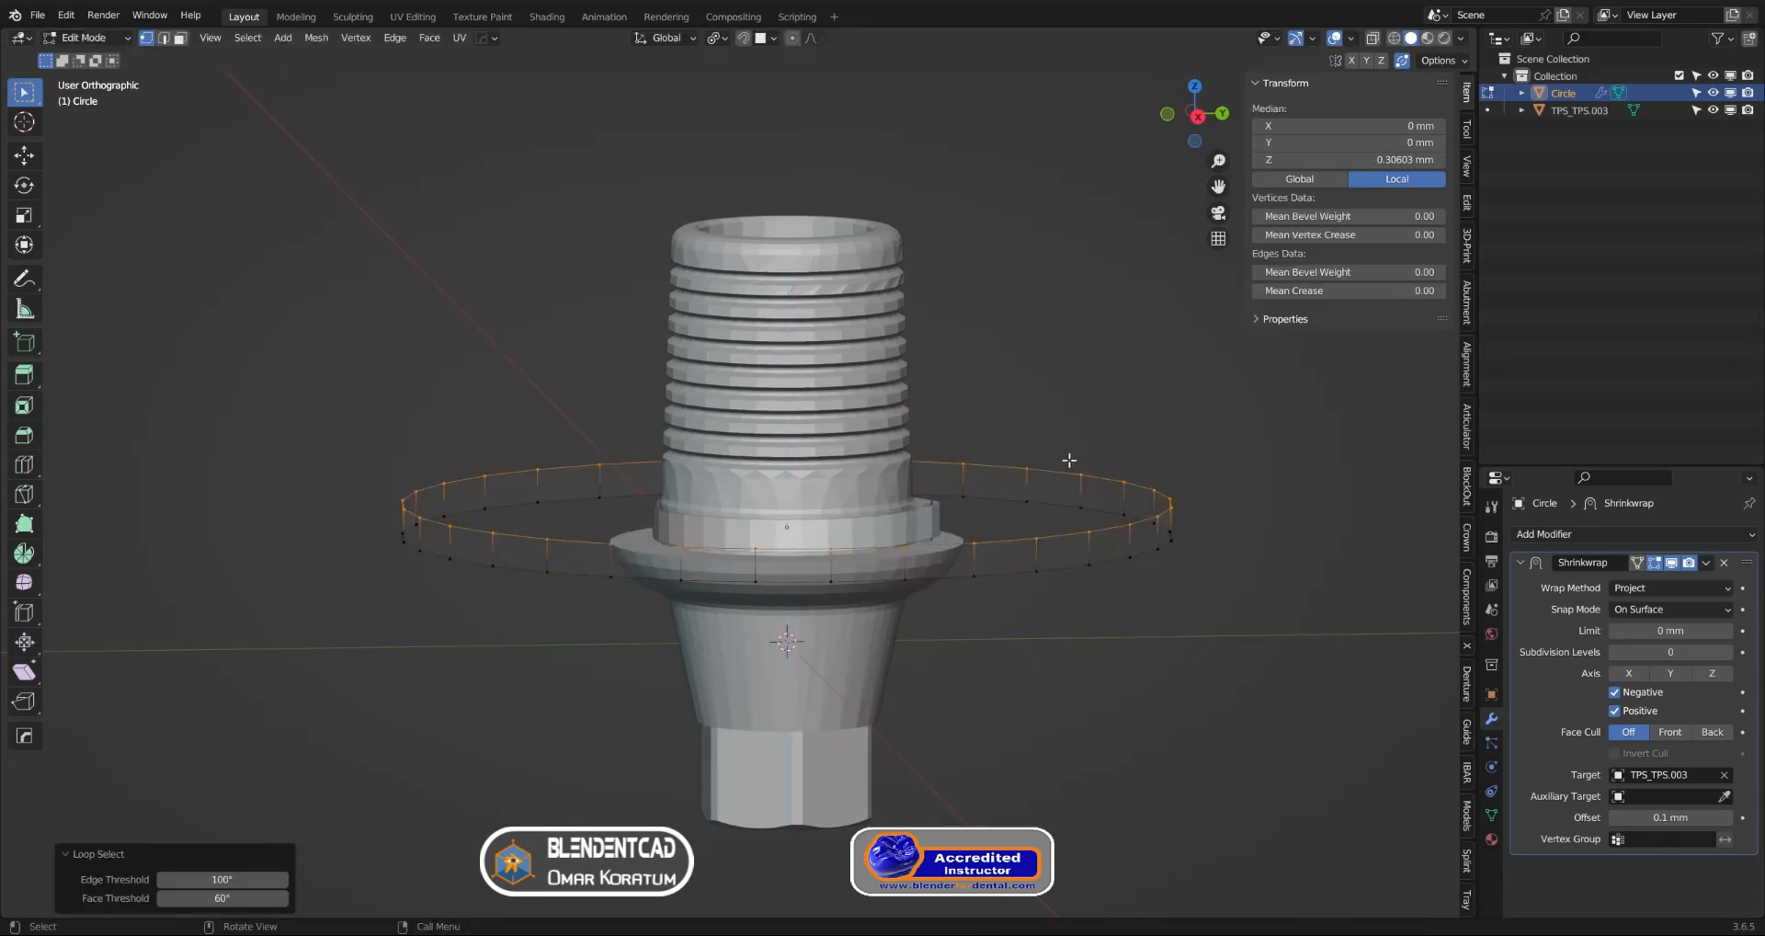
pyautogui.press('g')
pyautogui.press('z')
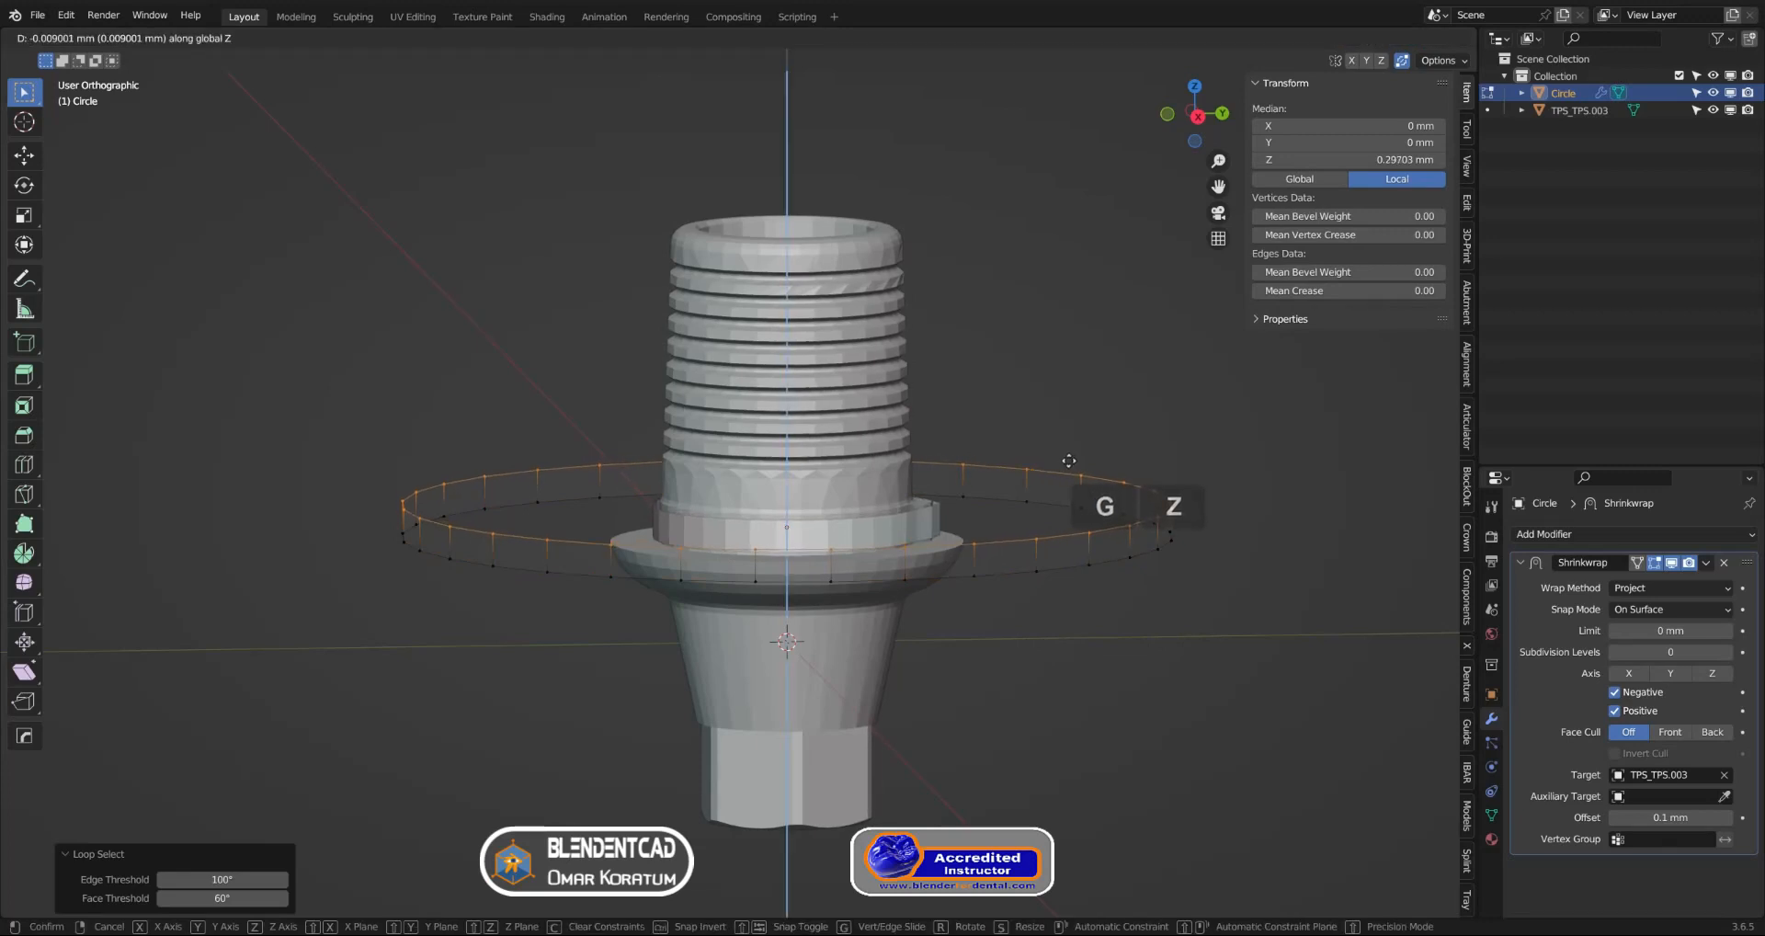
pyautogui.click(1069, 460)
pyautogui.press('e')
pyautogui.press('z')
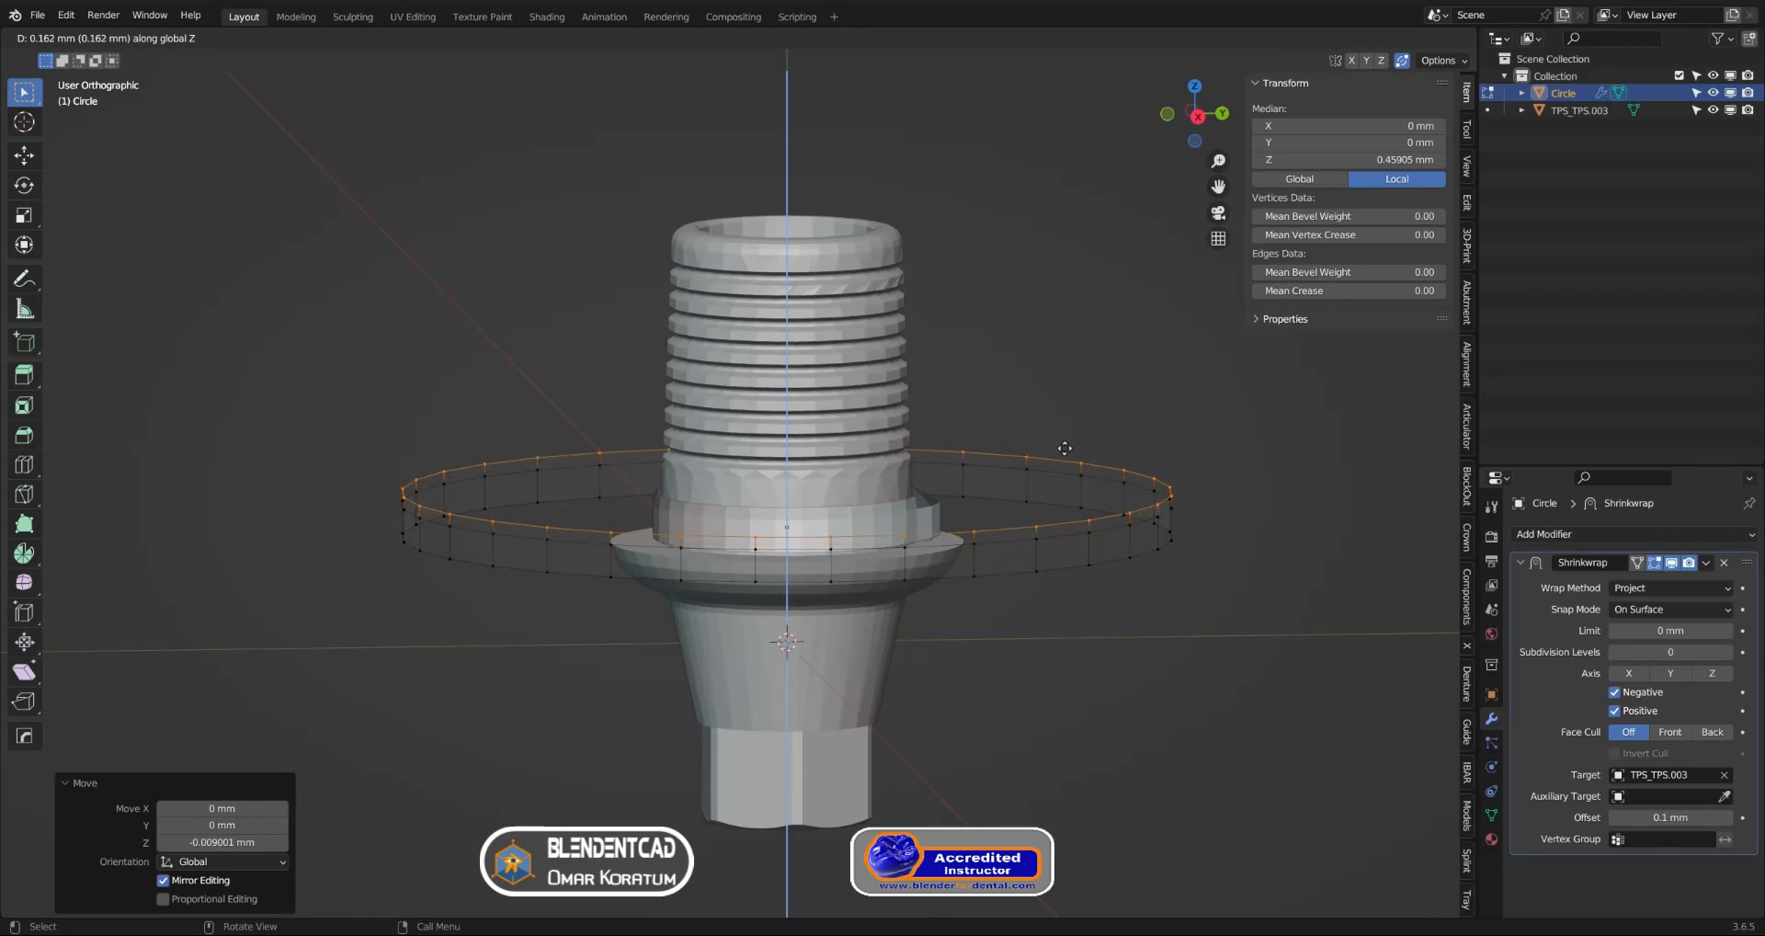
pyautogui.click(1065, 448)
# Extrude the top edge loop upward by about 0.35 mm and again by about 2.88 mm, up to the abutment's rim
pyautogui.press('e')
pyautogui.press('z')
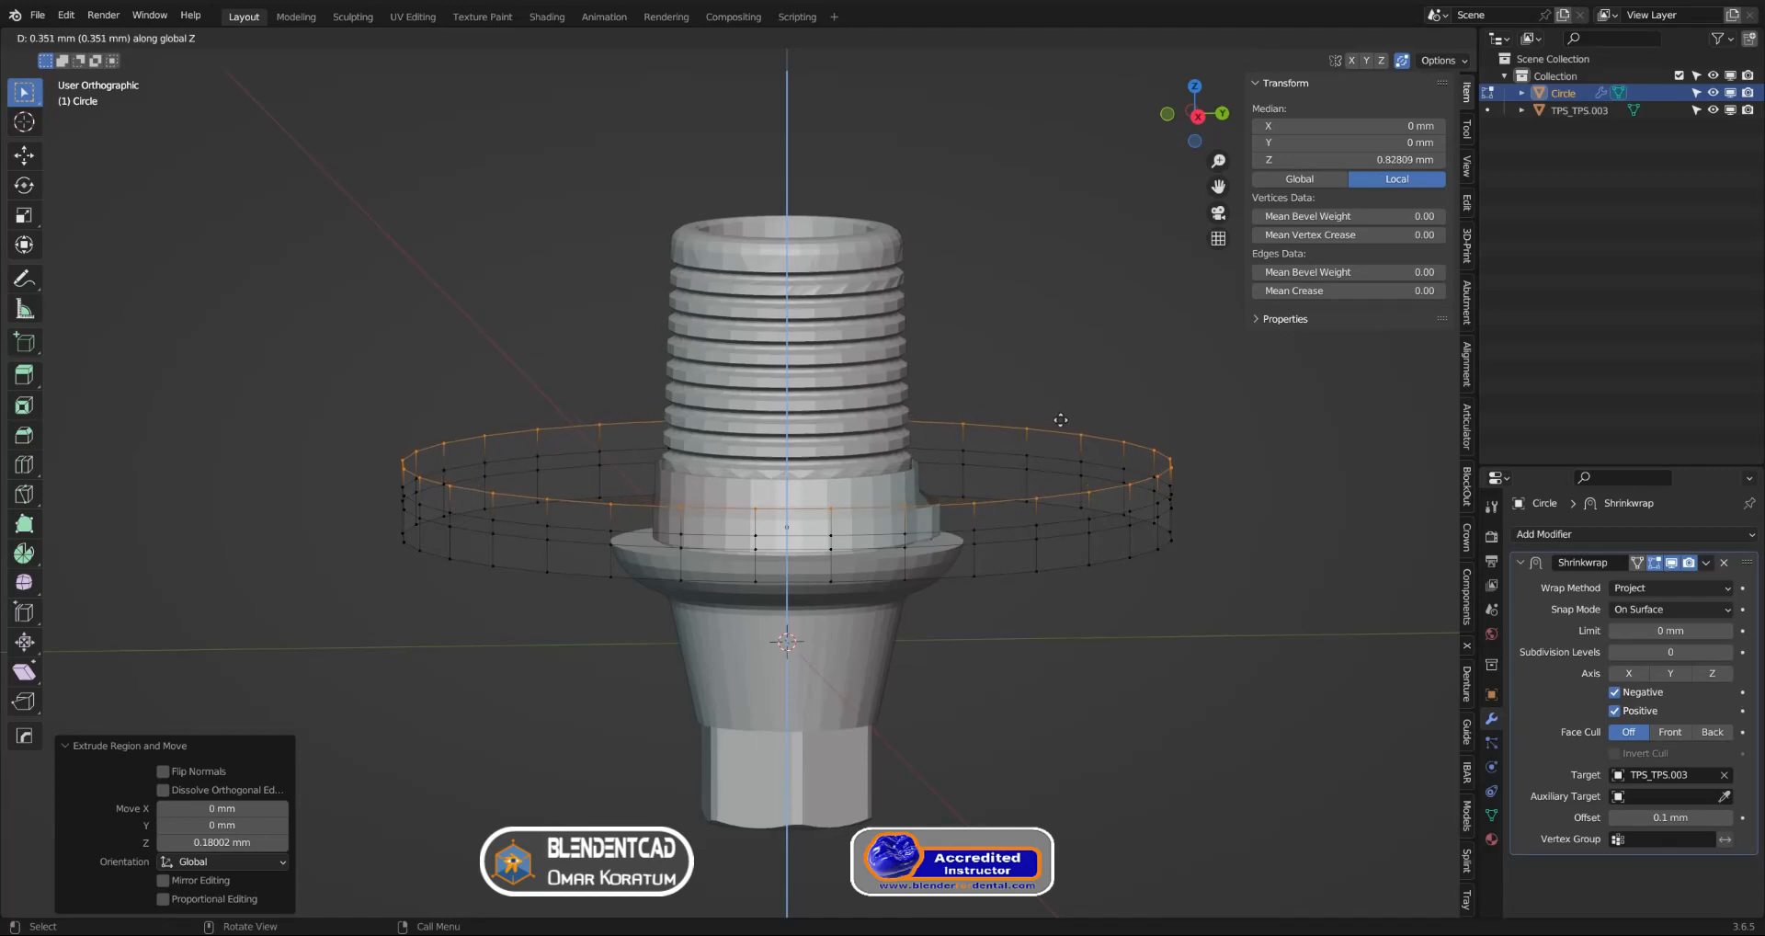
pyautogui.click(1061, 420)
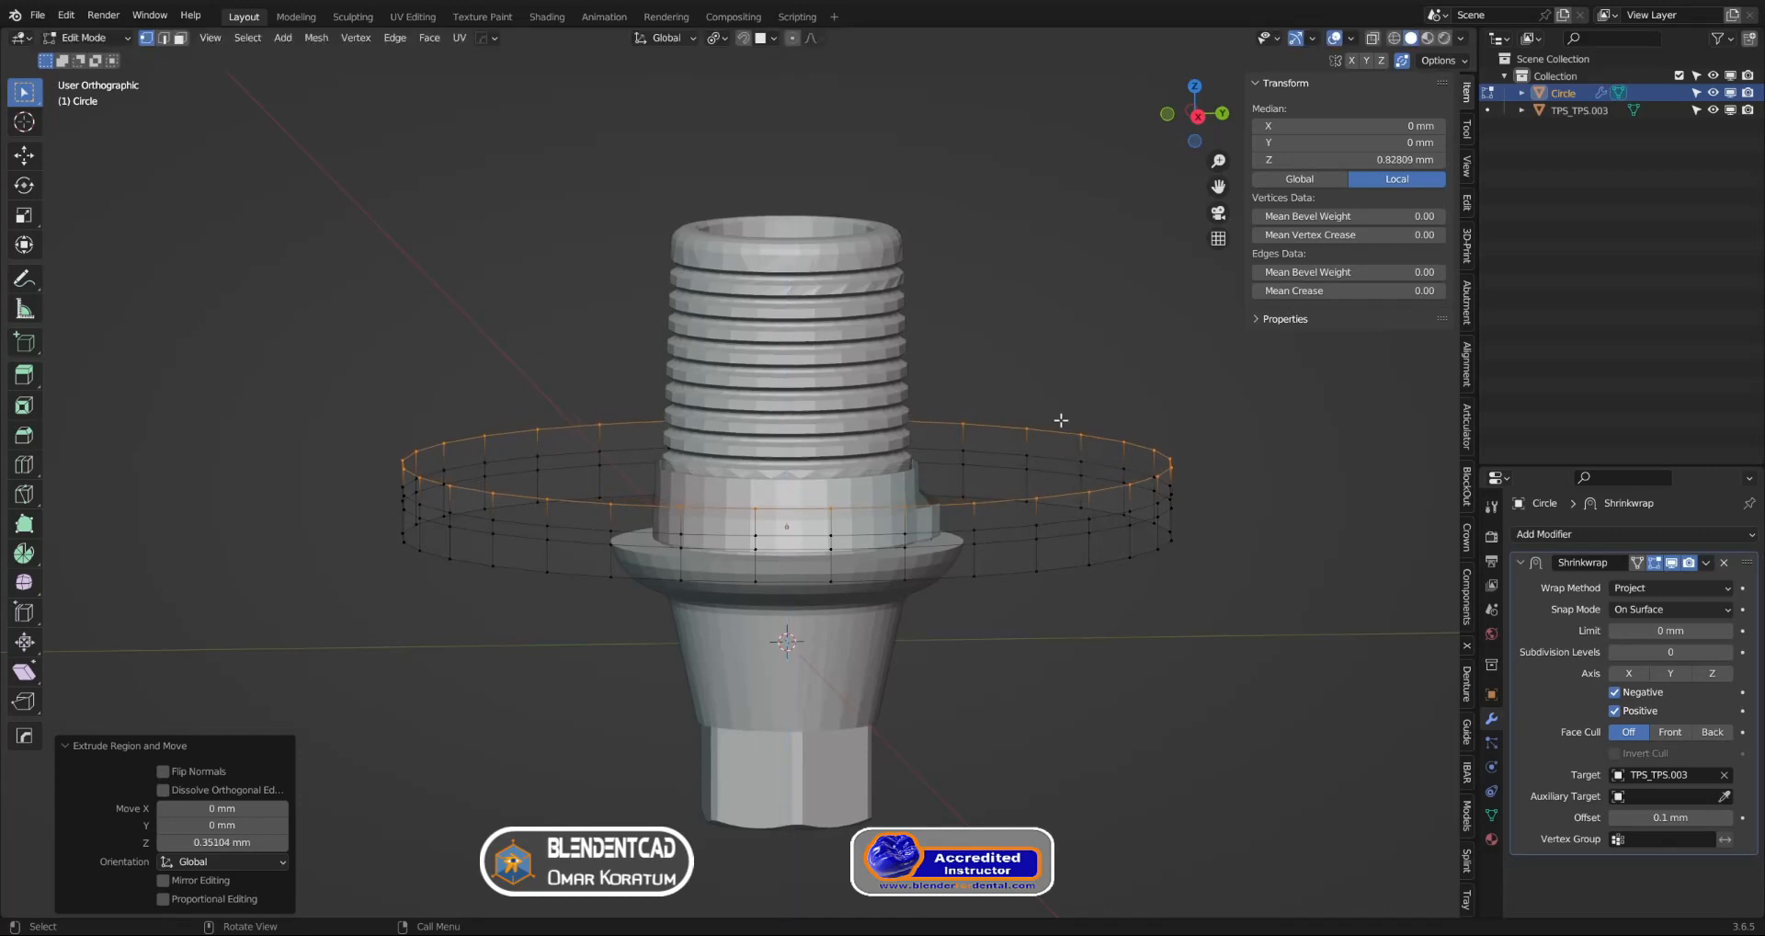
pyautogui.press('e')
pyautogui.press('z')
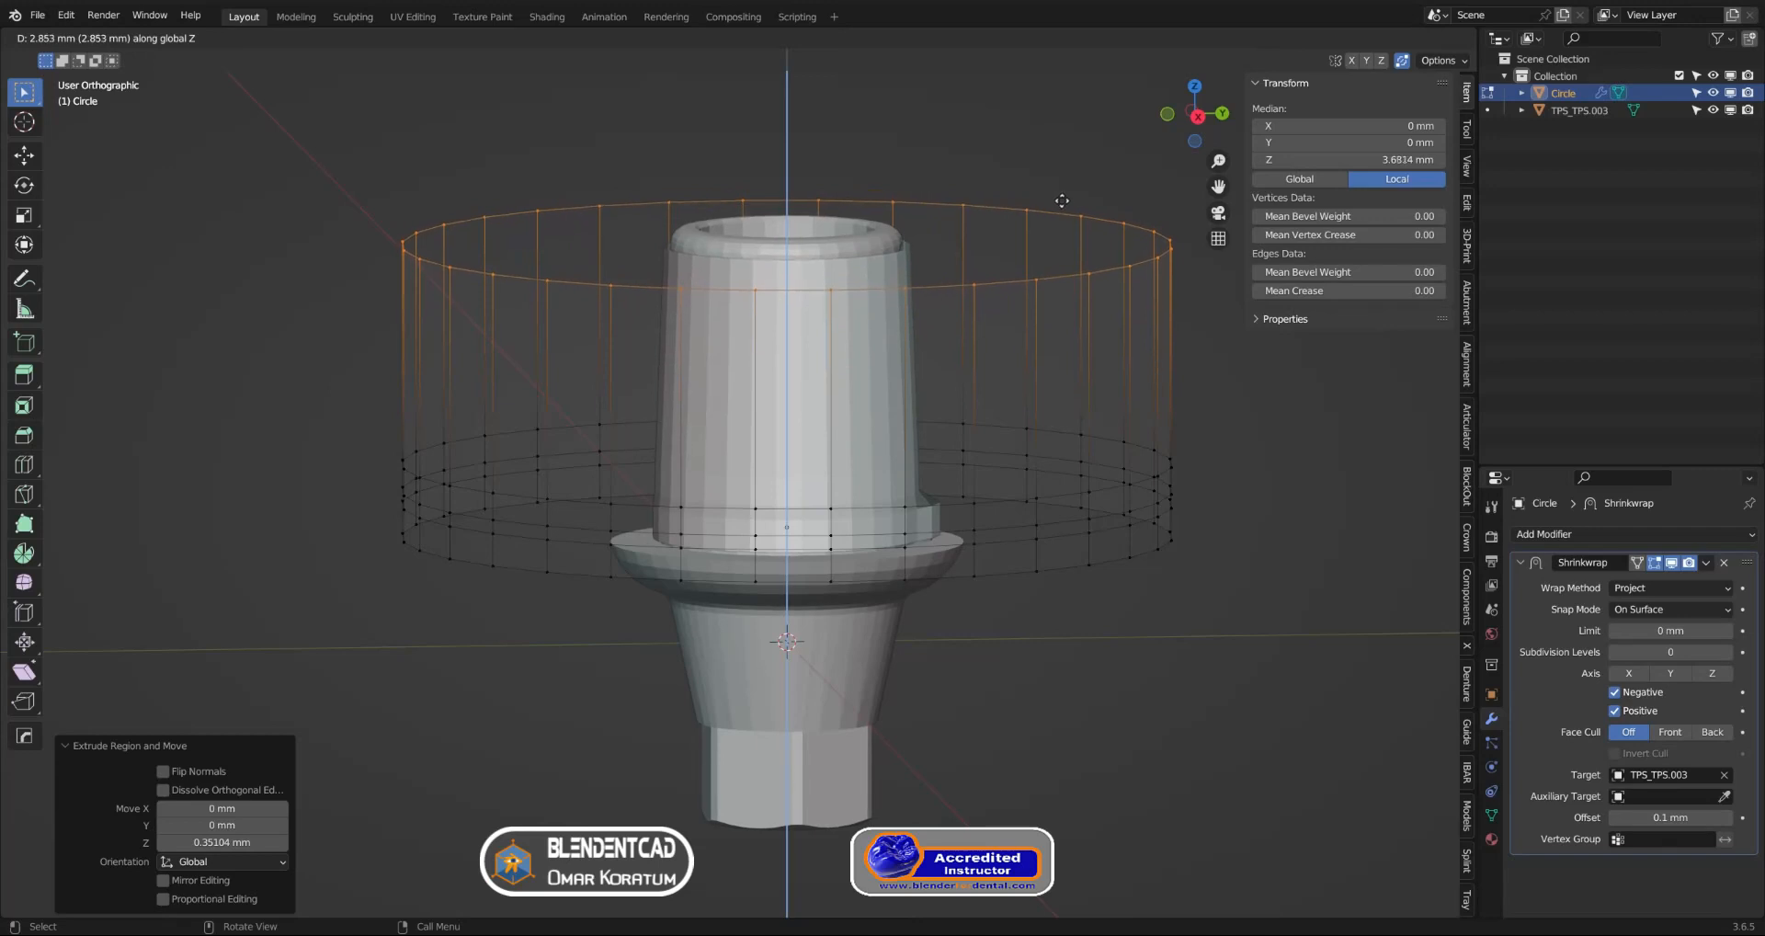
pyautogui.click(1062, 199)
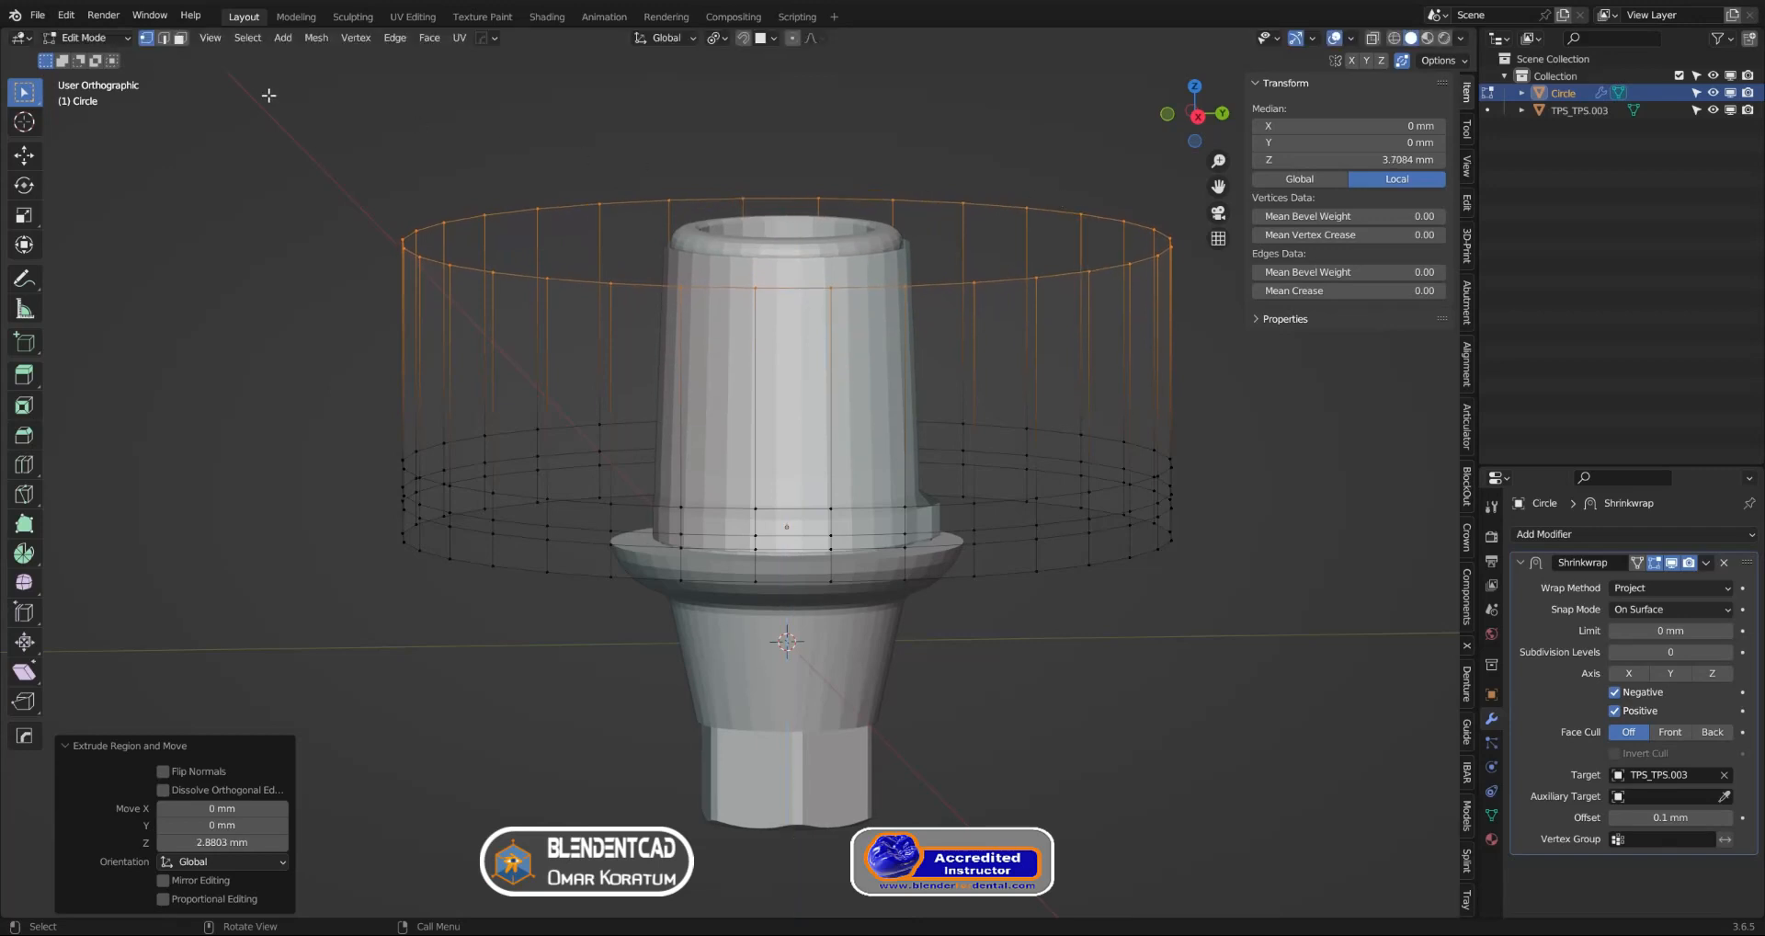
# Apply the Shrinkwrap modifier to the circle in Object Mode and return to Edit Mode
pyautogui.click(96, 39)
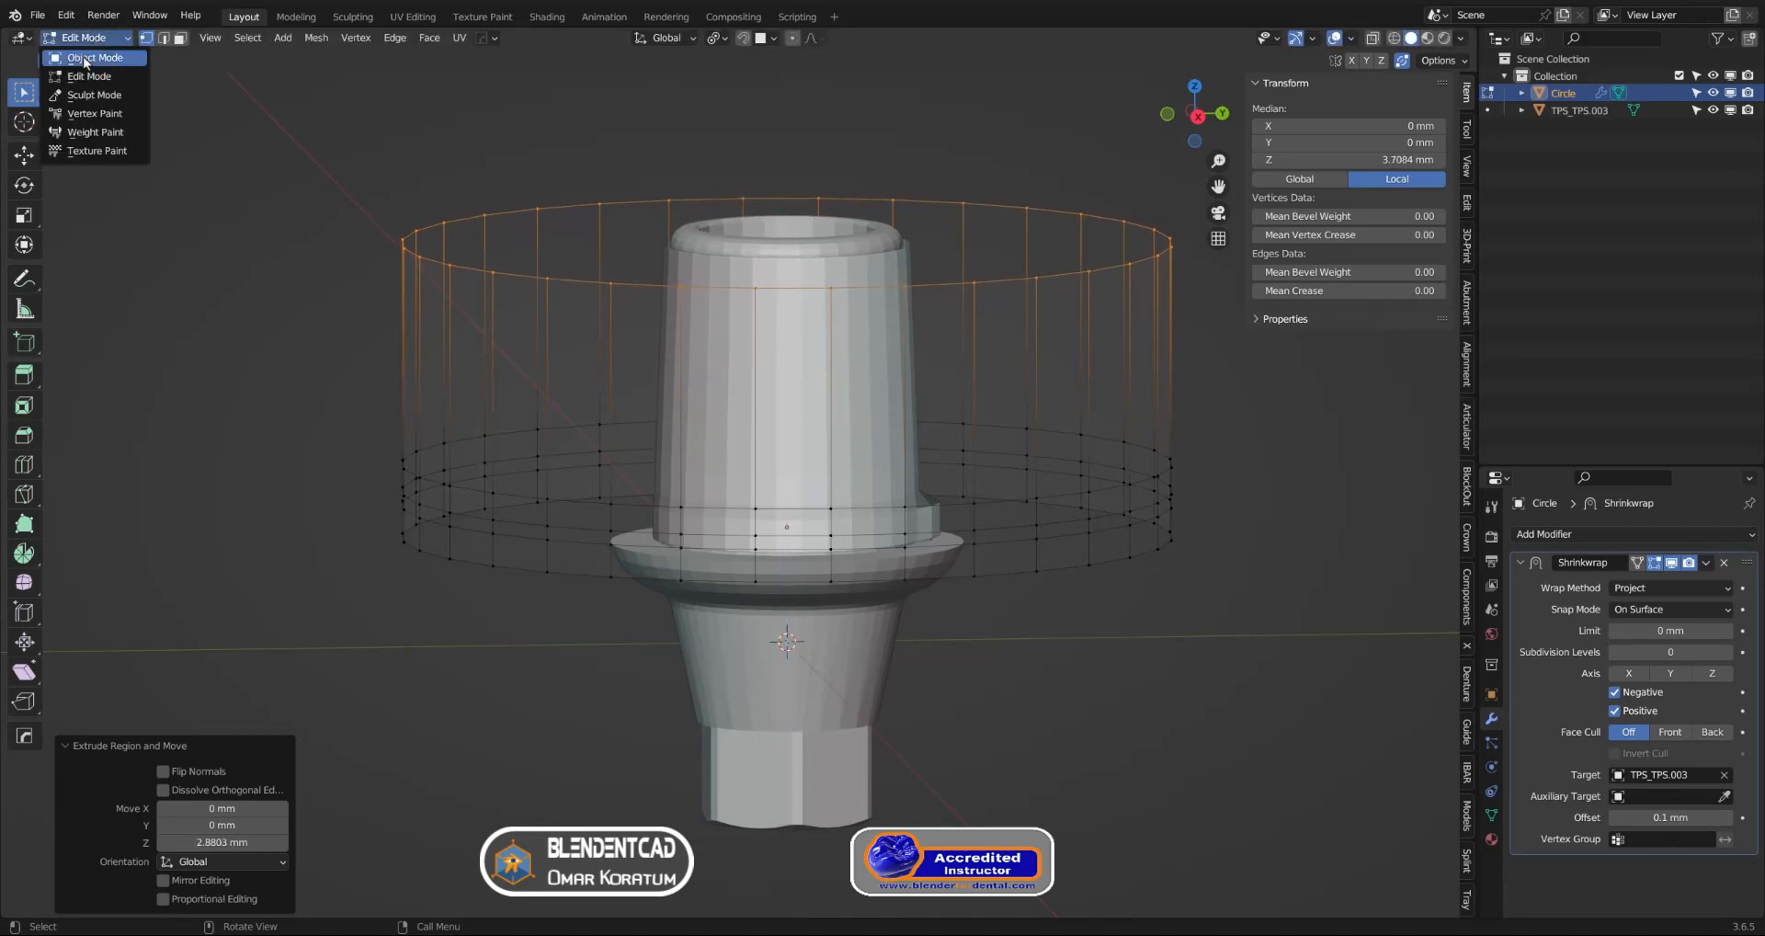
pyautogui.click(83, 57)
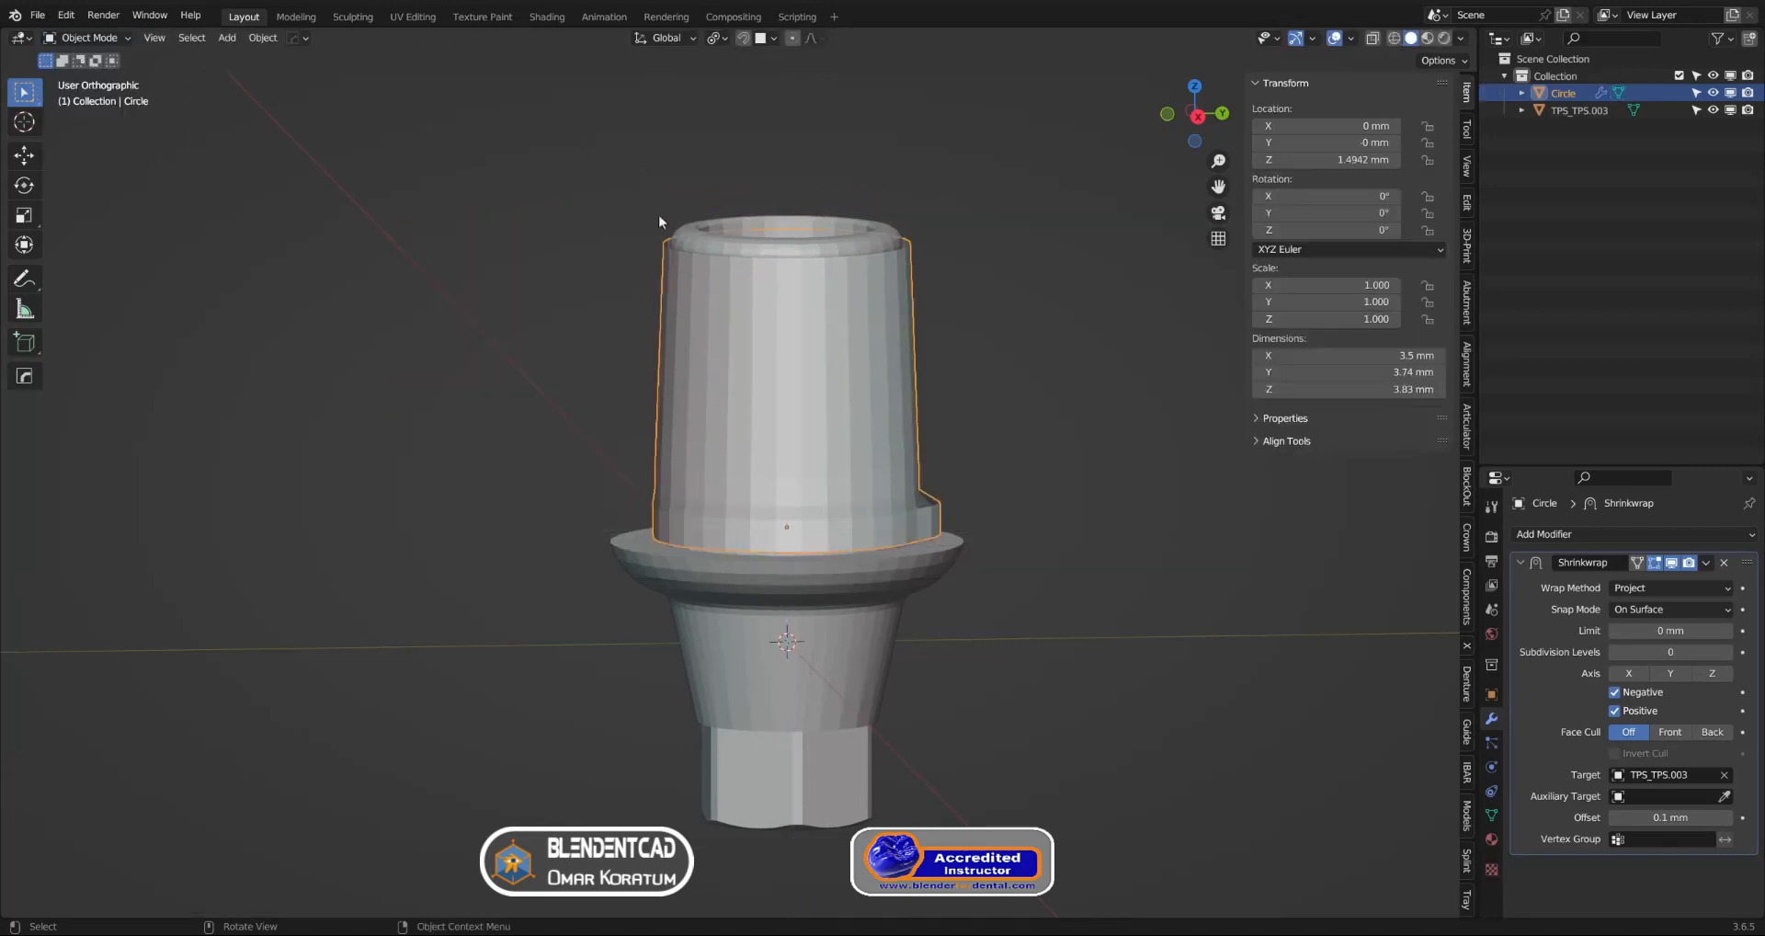
pyautogui.click(1707, 564)
pyautogui.click(1663, 581)
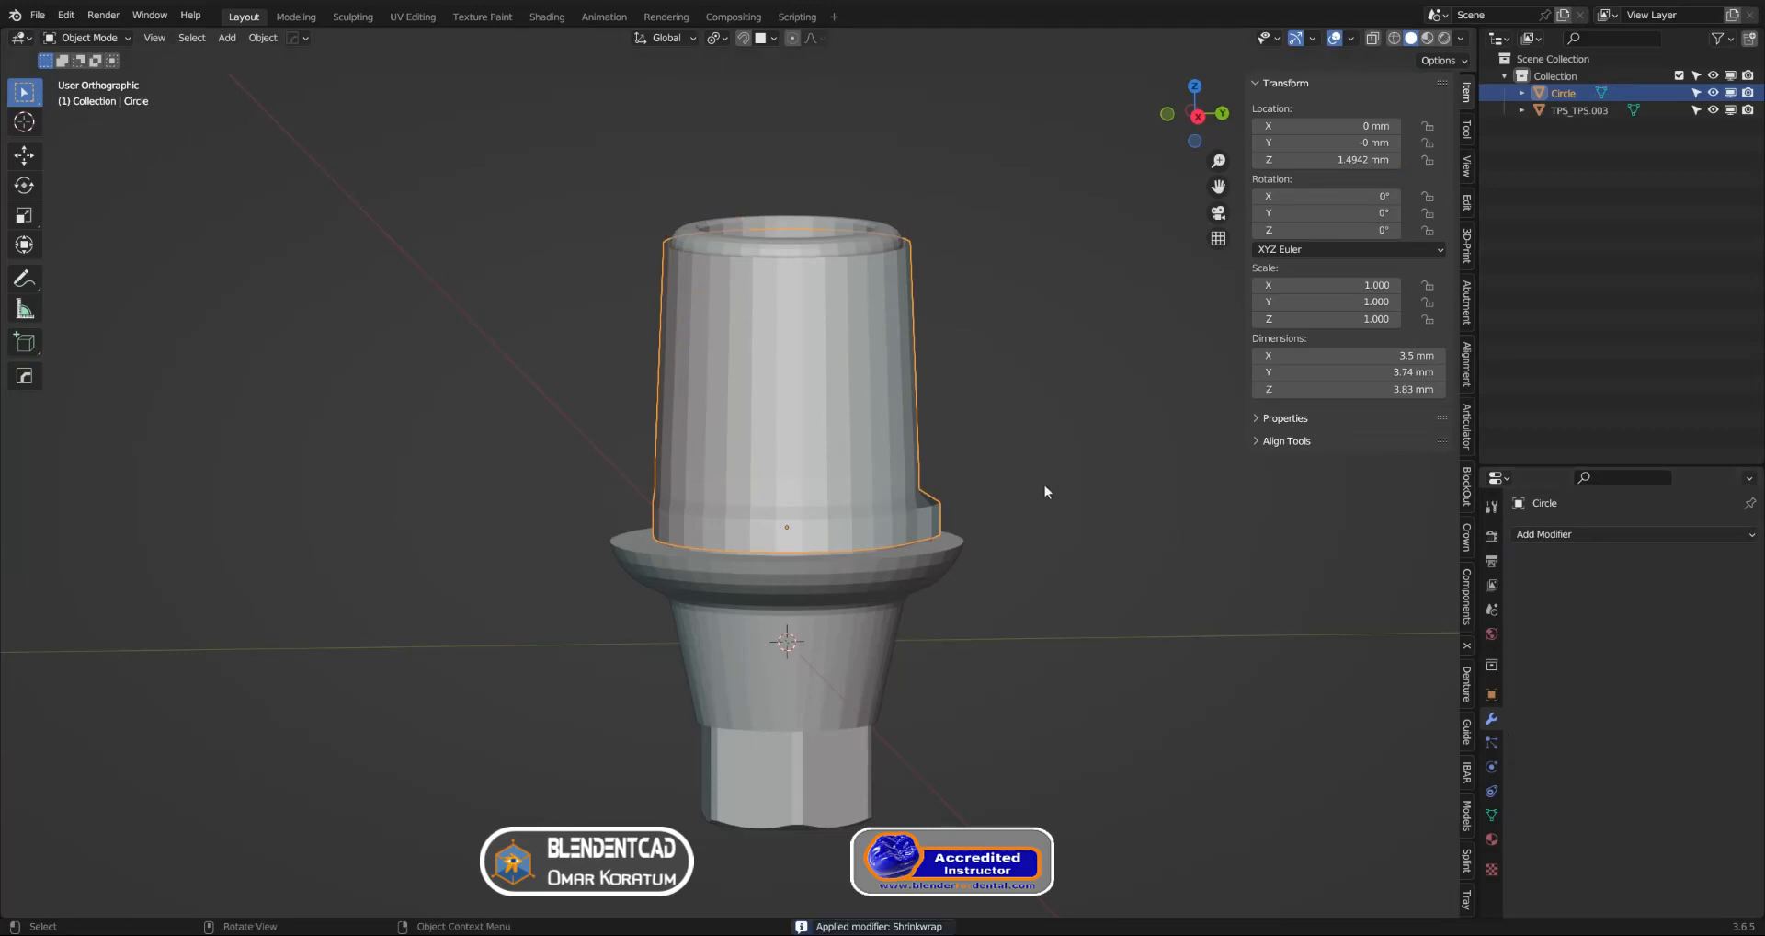
pyautogui.click(85, 37)
pyautogui.click(87, 76)
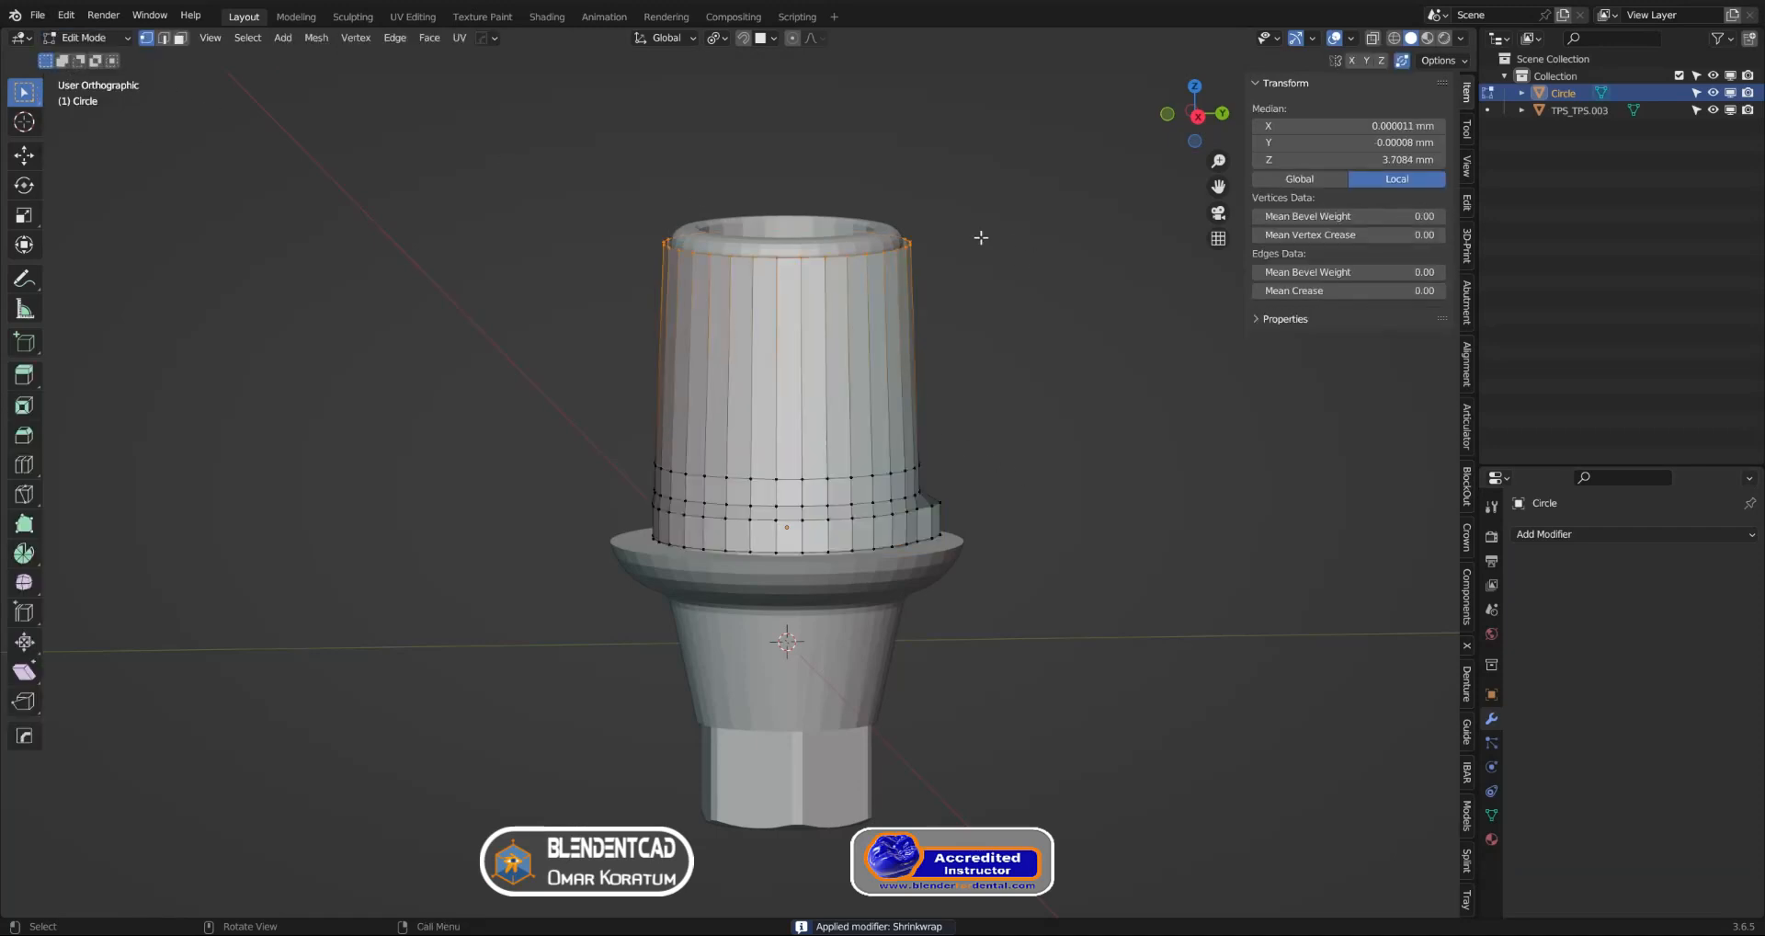
# Raise the sleeve's top edge loop about 0.21 mm along Z, snapping it to the abutment's top rim
pyautogui.keyDown('shift'); pyautogui.moveTo(909, 217); pyautogui.dragTo(907, 229); pyautogui.keyUp('shift')
pyautogui.scroll(2, 925, 277)
pyautogui.keyDown('shift'); pyautogui.moveTo(908, 229); pyautogui.dragTo(984, 332, button='middle'); pyautogui.keyUp('shift')
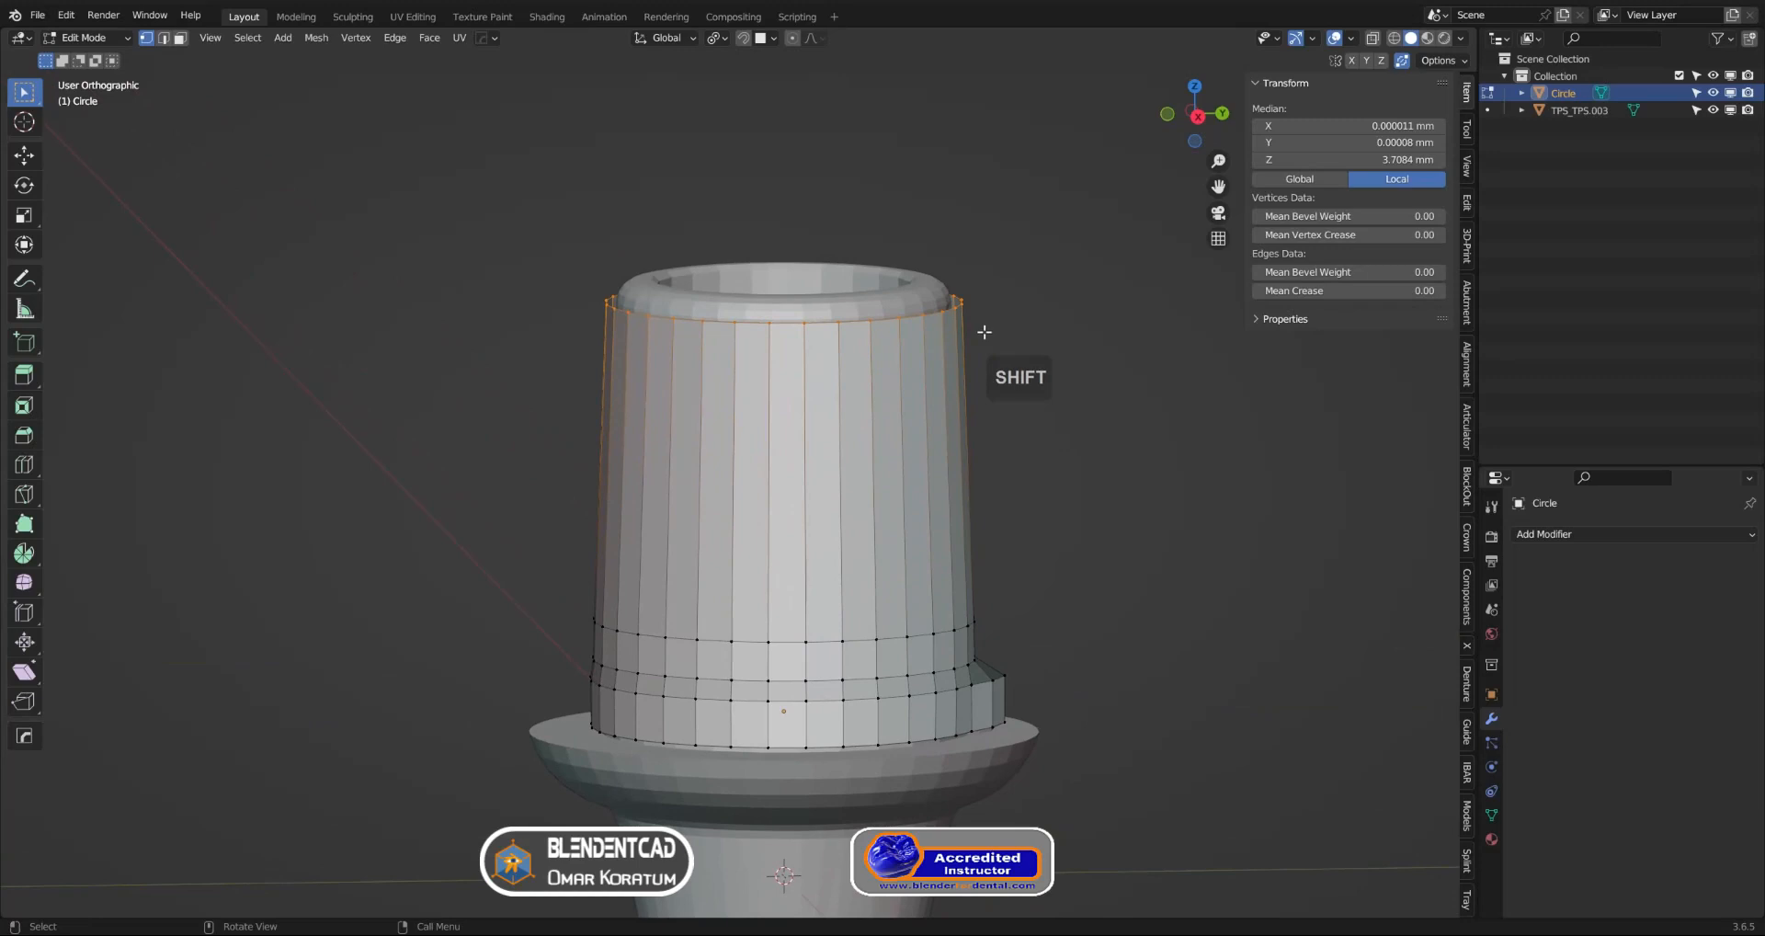
pyautogui.press('g')
pyautogui.press('z')
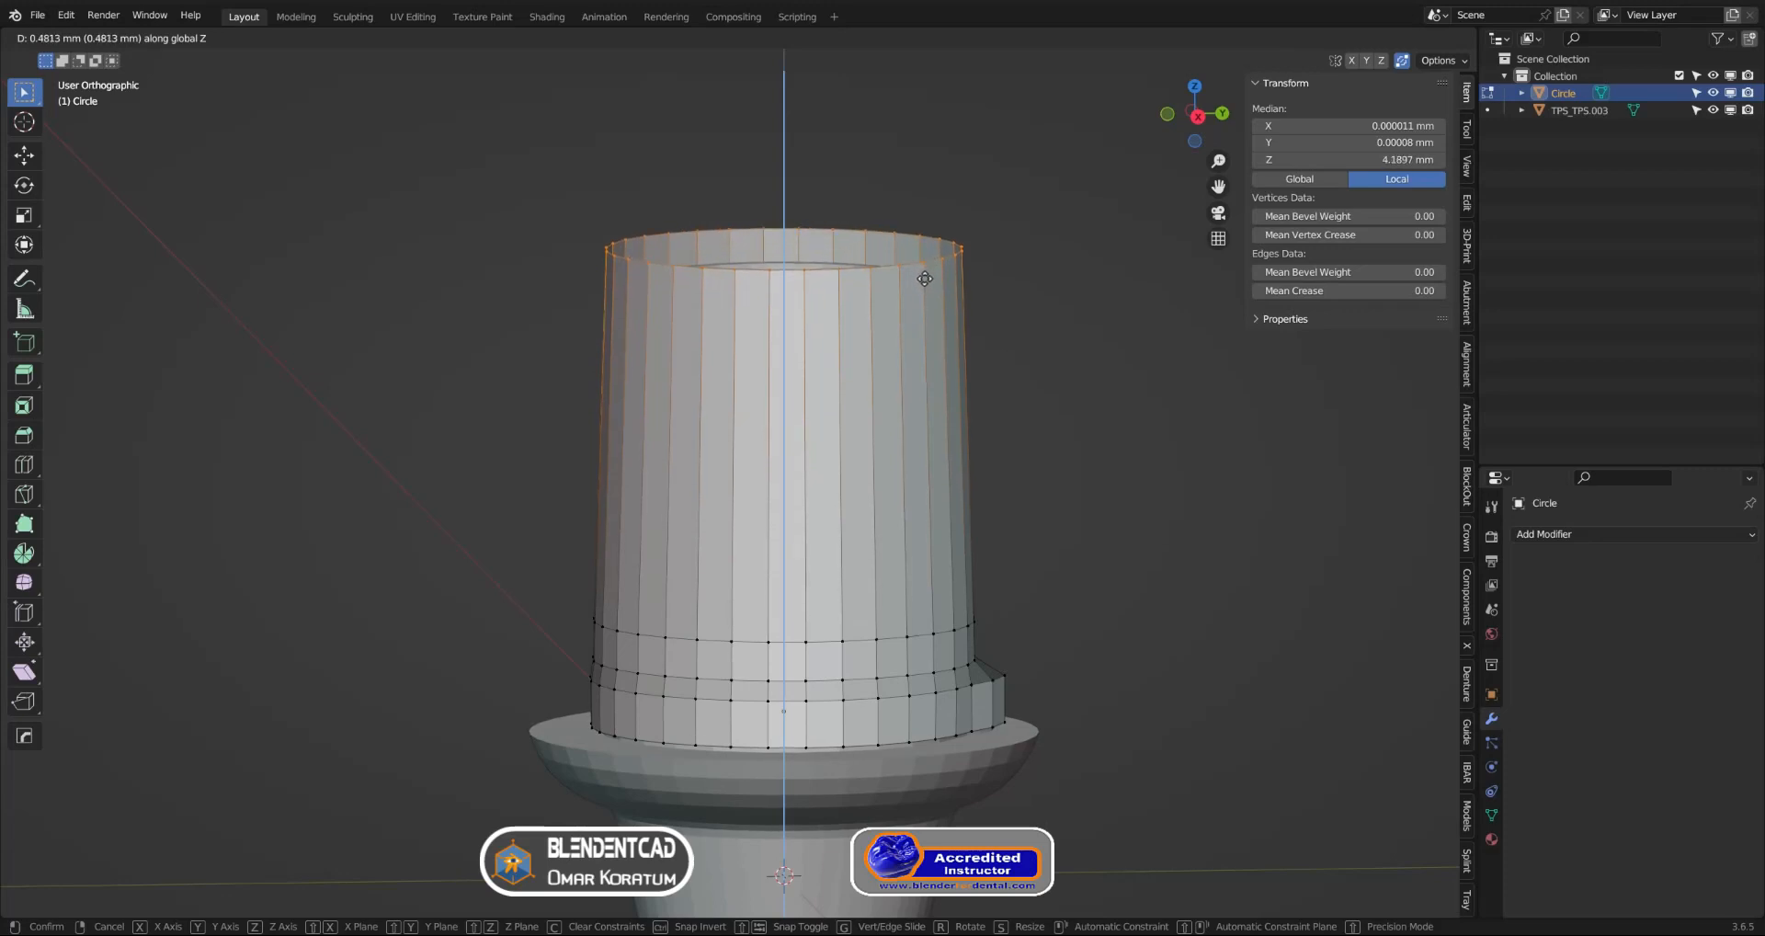
pyautogui.press('ctrl')
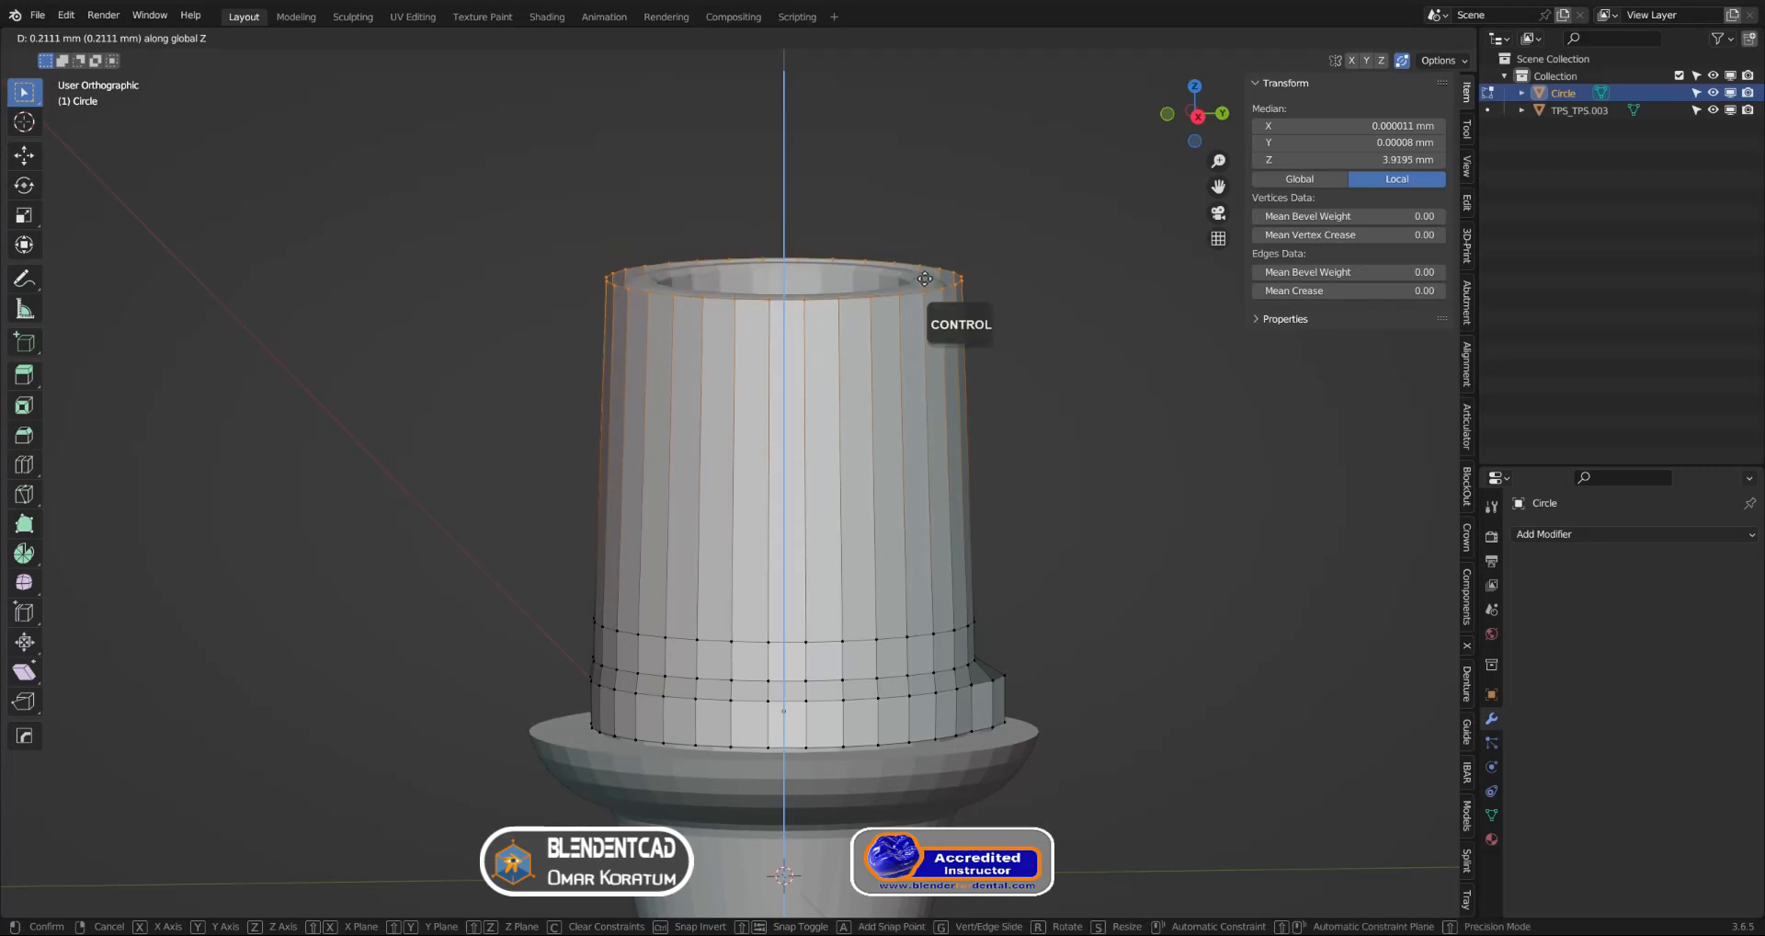
pyautogui.click(925, 278)
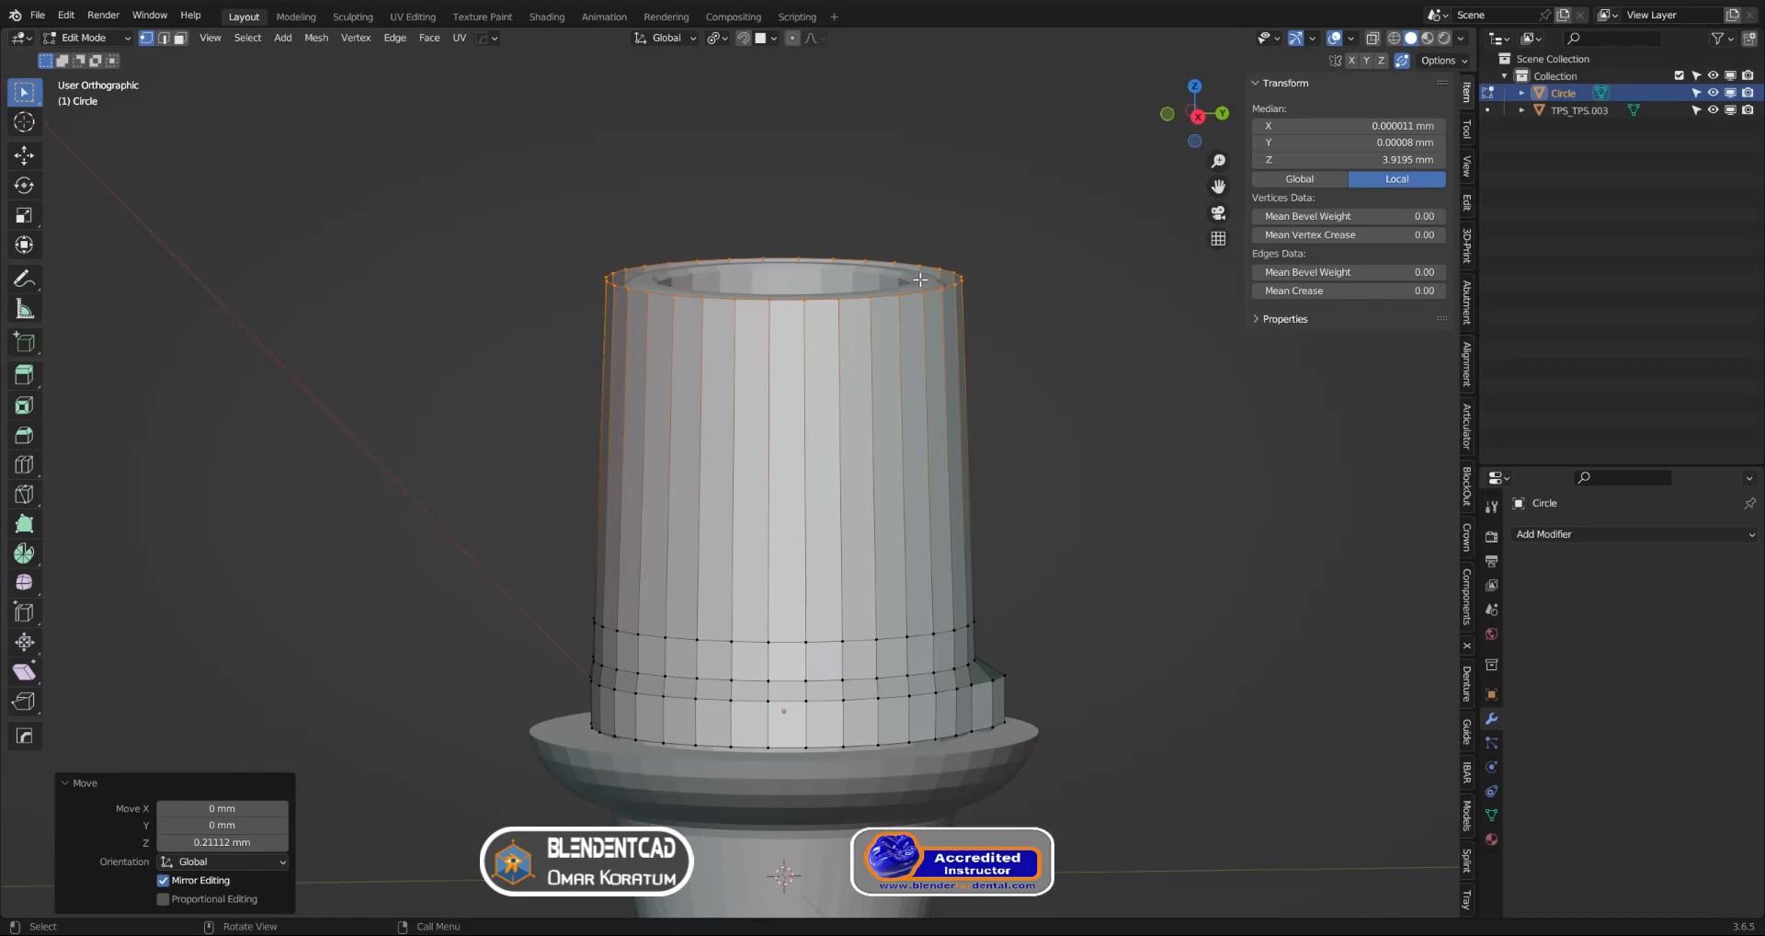
# Reselect the sleeve's top edge loop and snap it again along Z to the height of the abutment's rim
pyautogui.click(772, 38)
pyautogui.press('g')
pyautogui.press('z')
pyautogui.rightClick(997, 294)
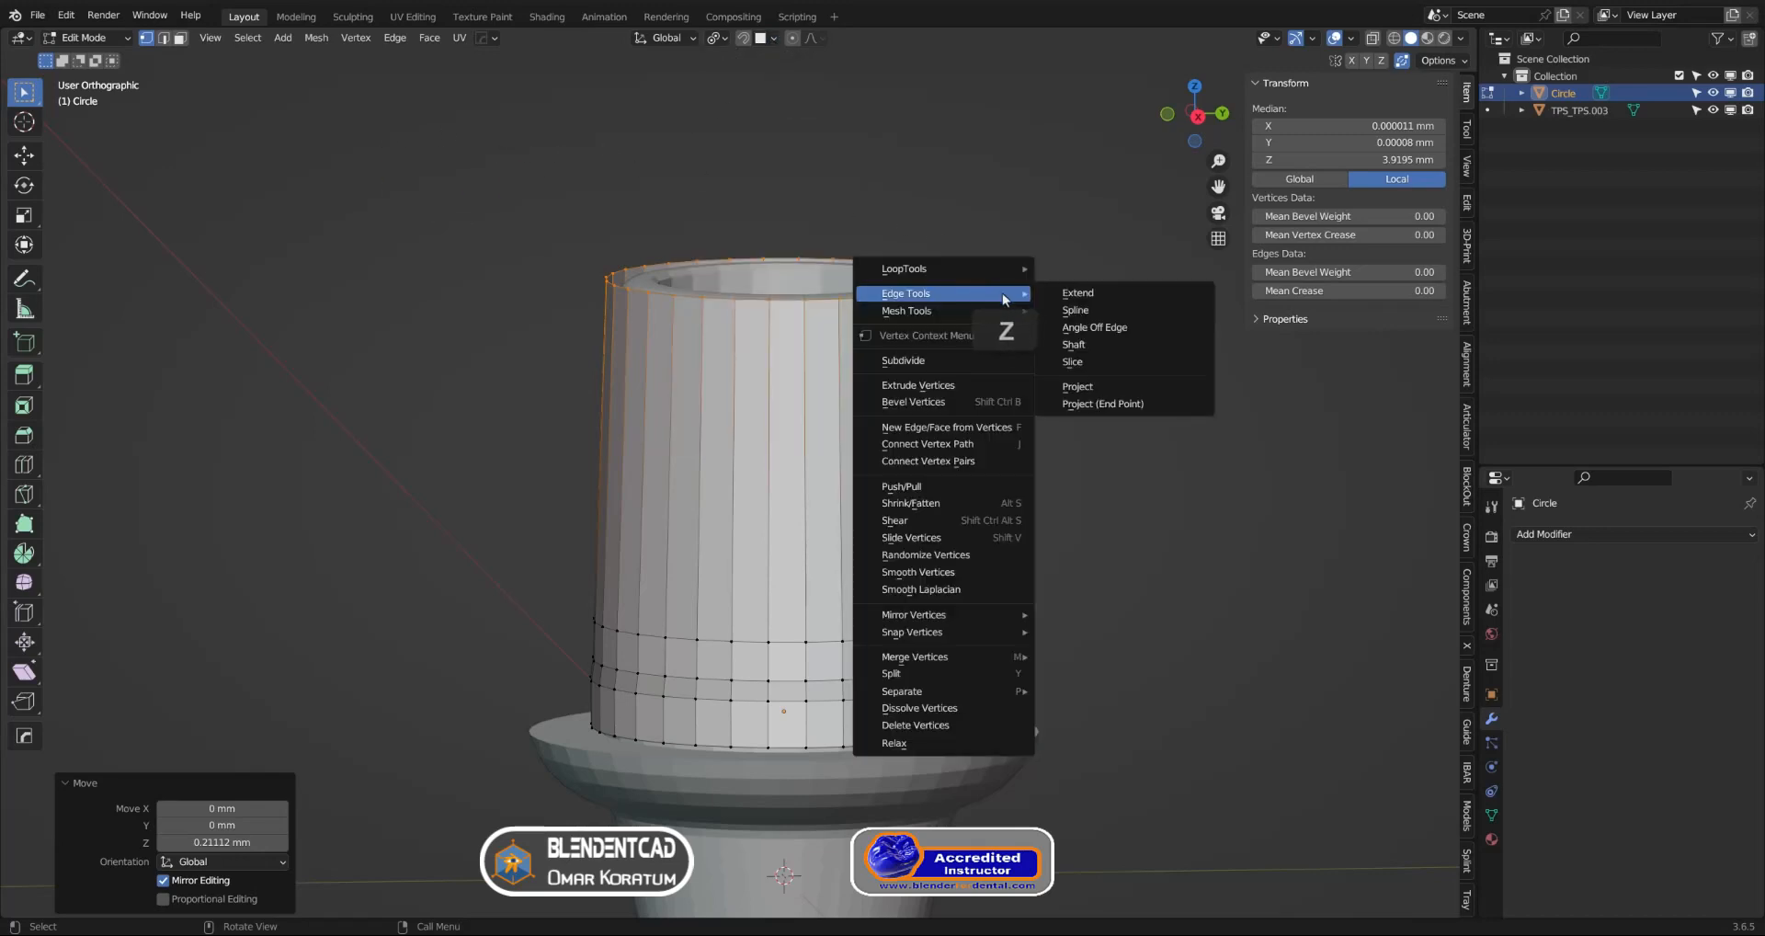
pyautogui.keyDown('alt'); pyautogui.click(957, 268); pyautogui.keyUp('alt')
pyautogui.press('g')
pyautogui.press('z')
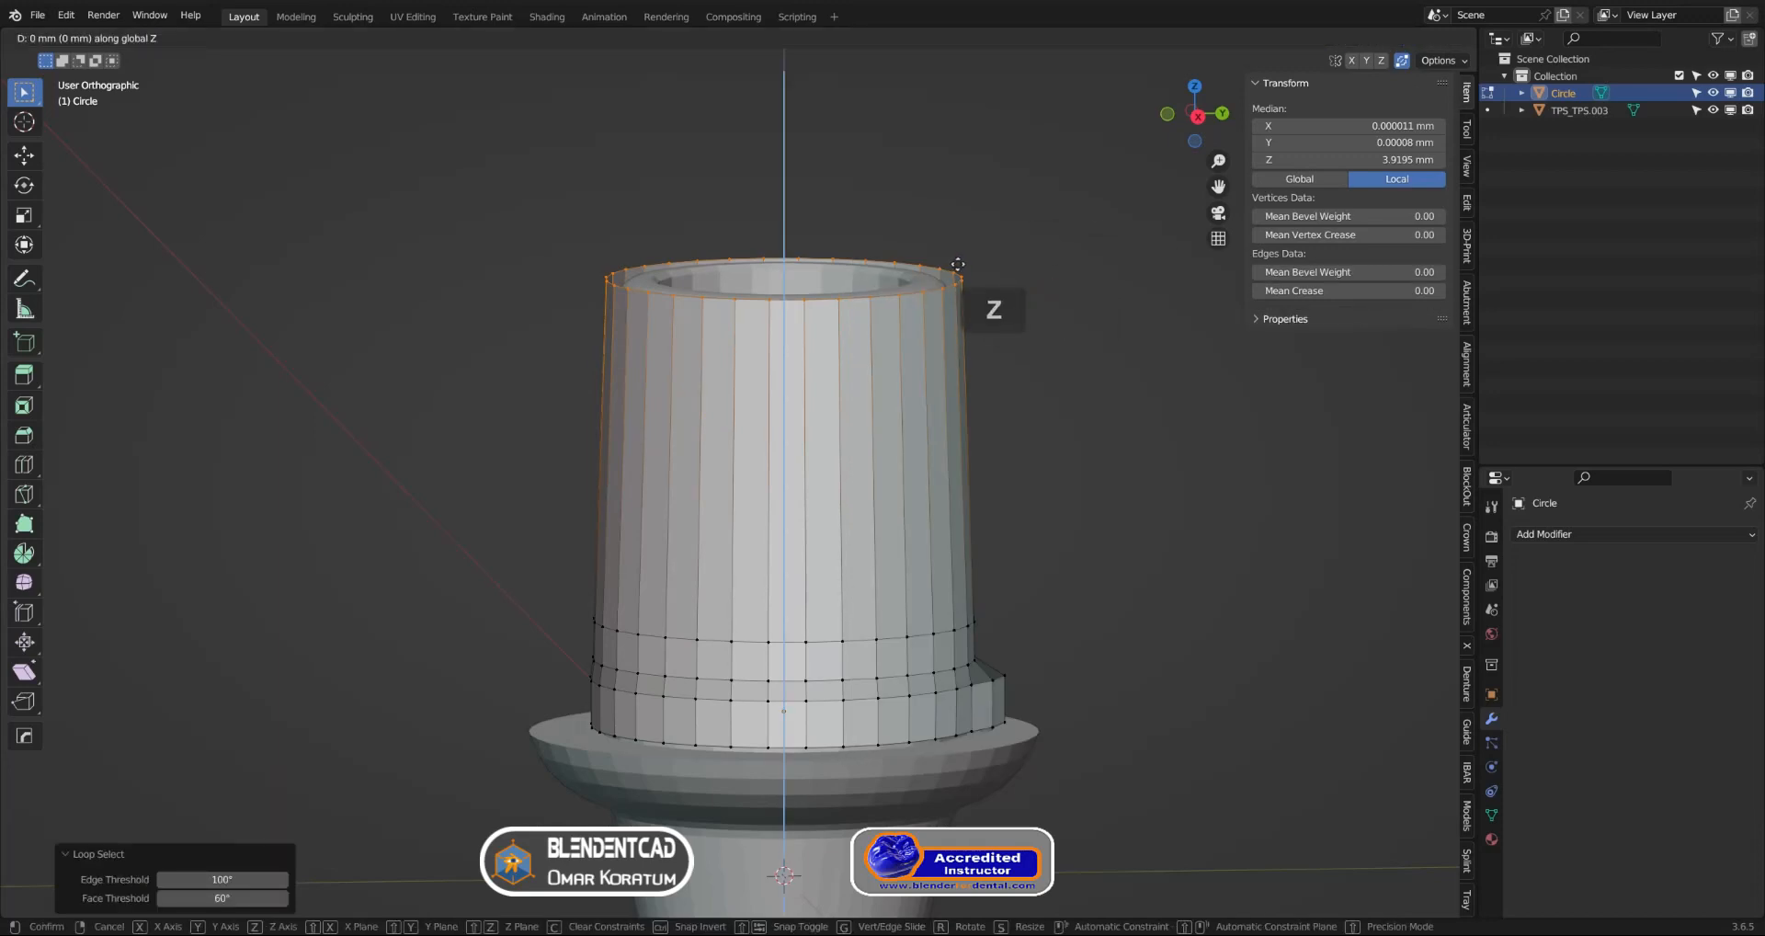
pyautogui.press('ctrl')
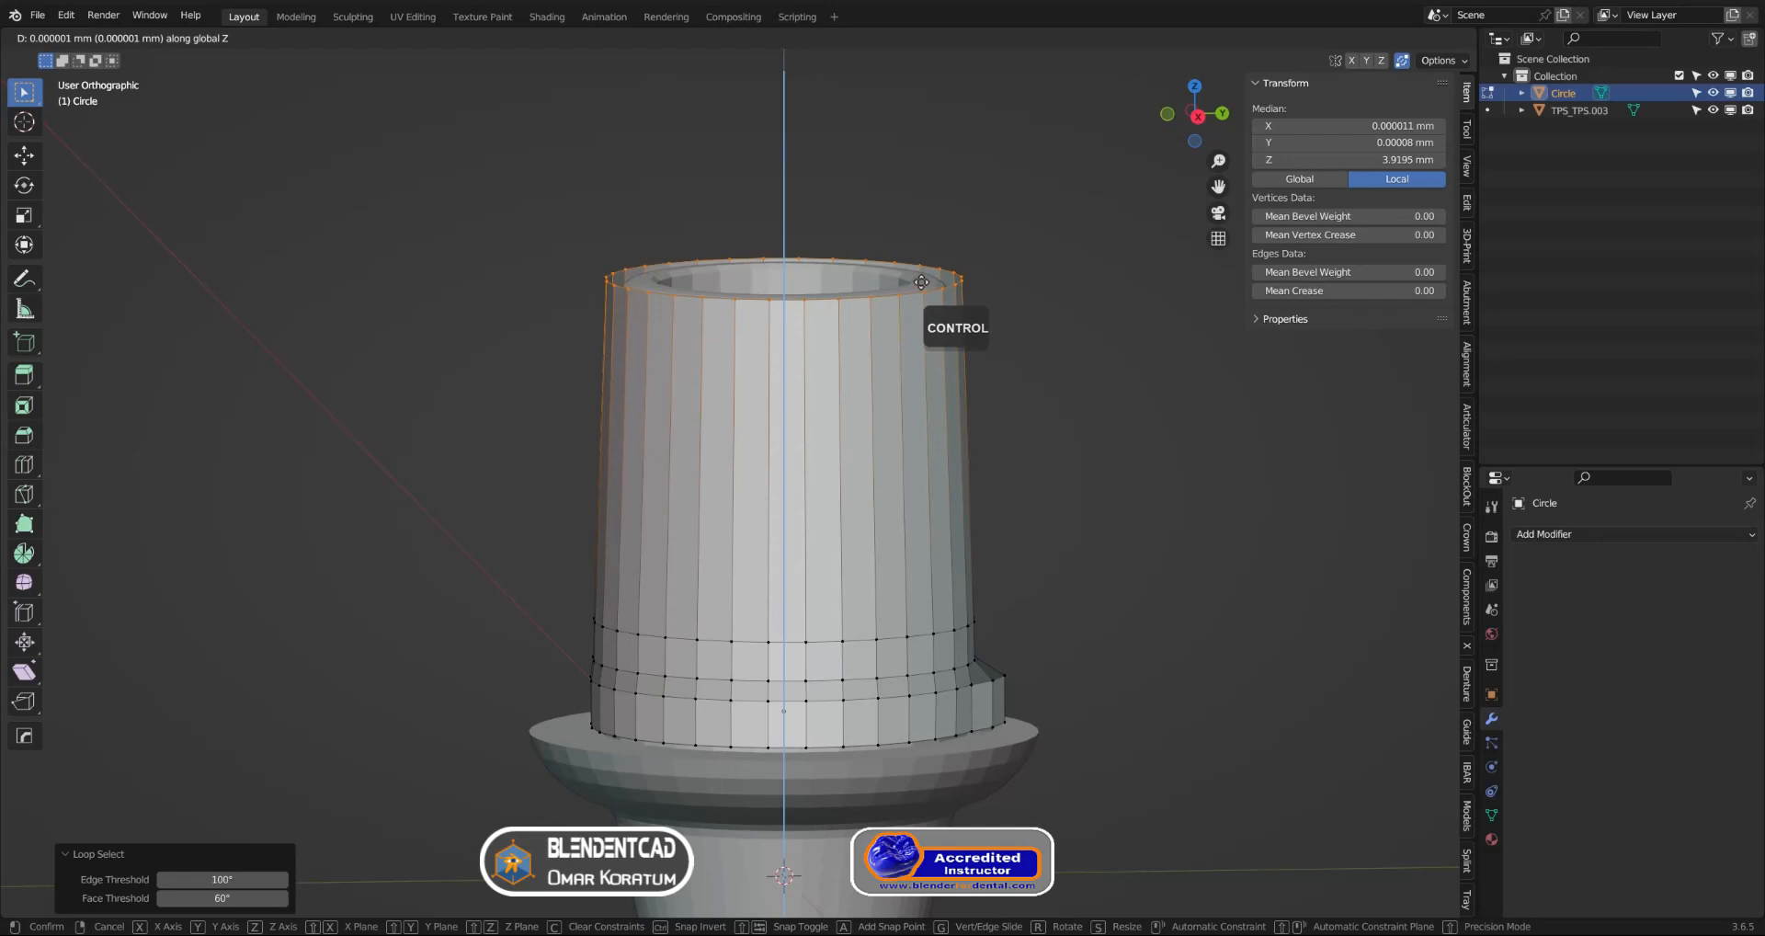
pyautogui.click(921, 282)
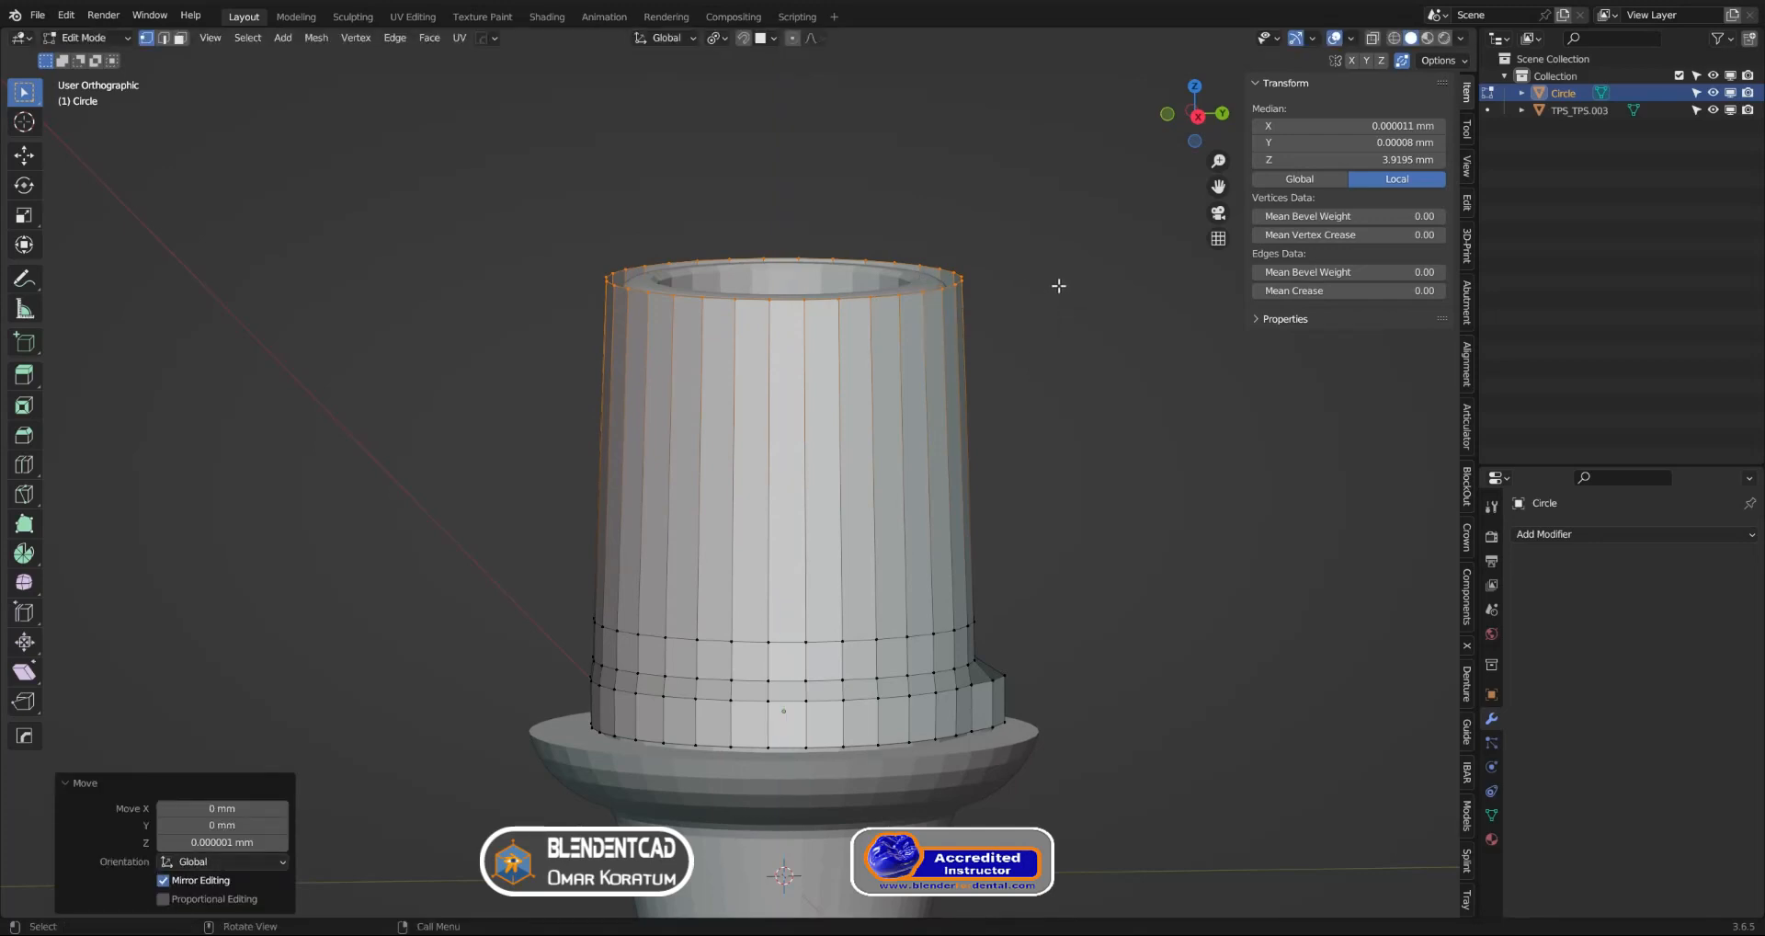
# Extrude the top edge loop upward along Z by 0.12 mm
pyautogui.press('e')
pyautogui.press('z')
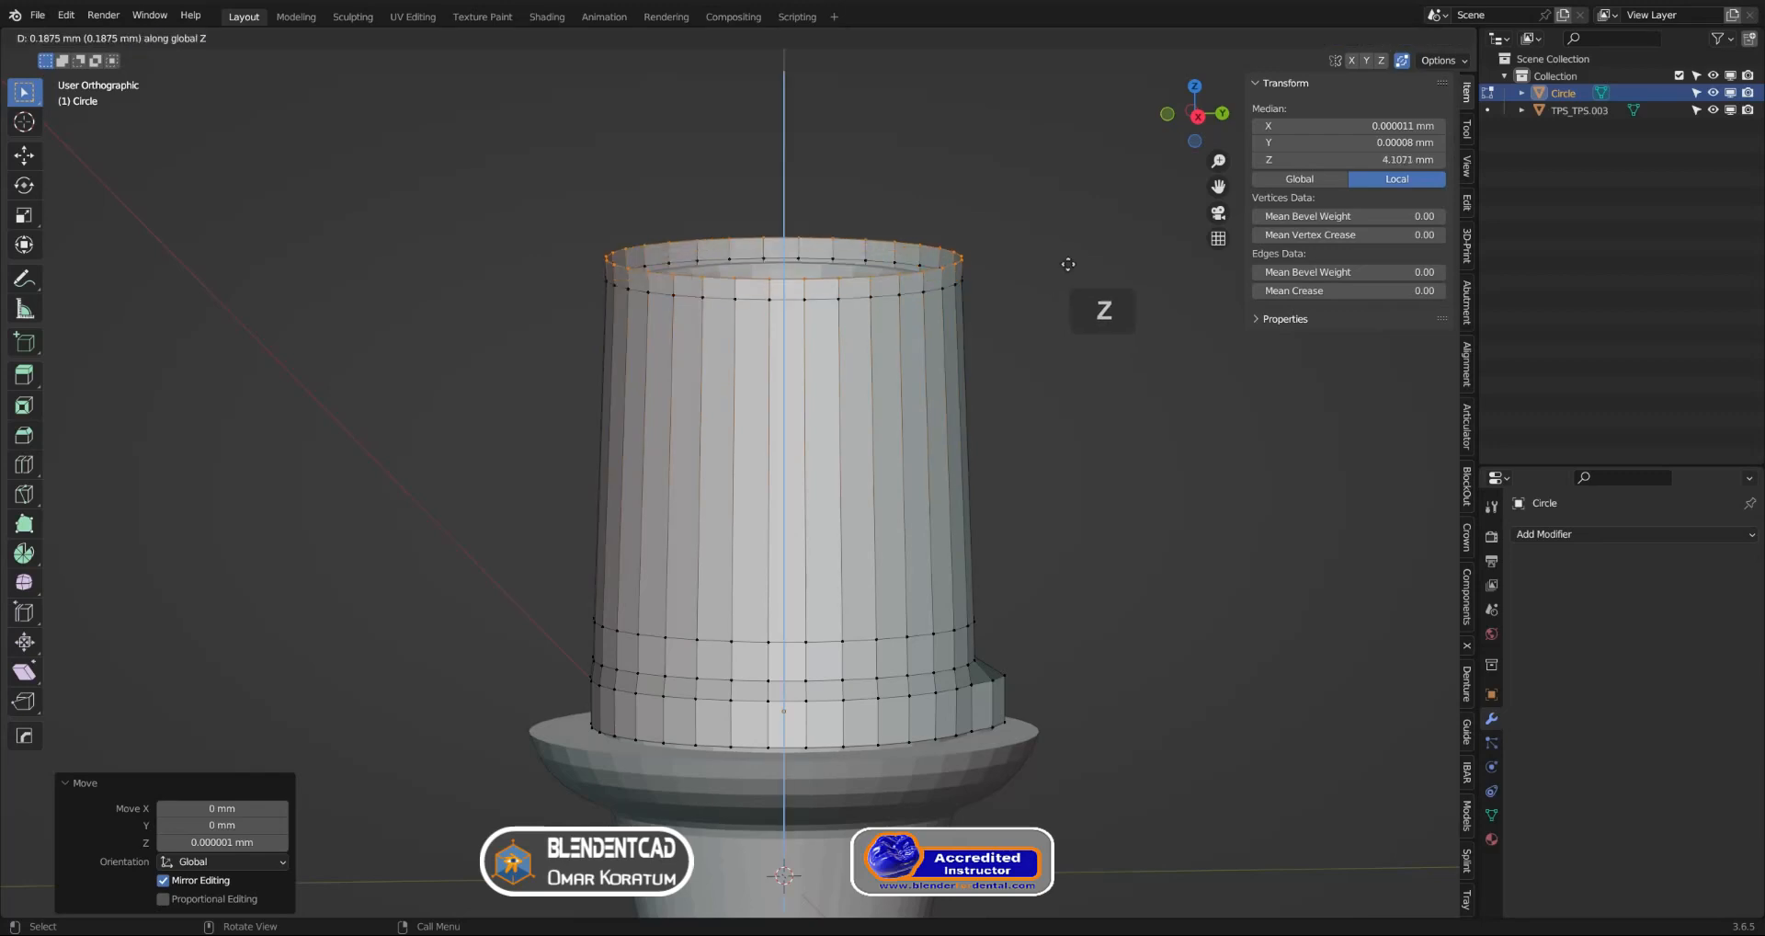
pyautogui.click(1063, 269)
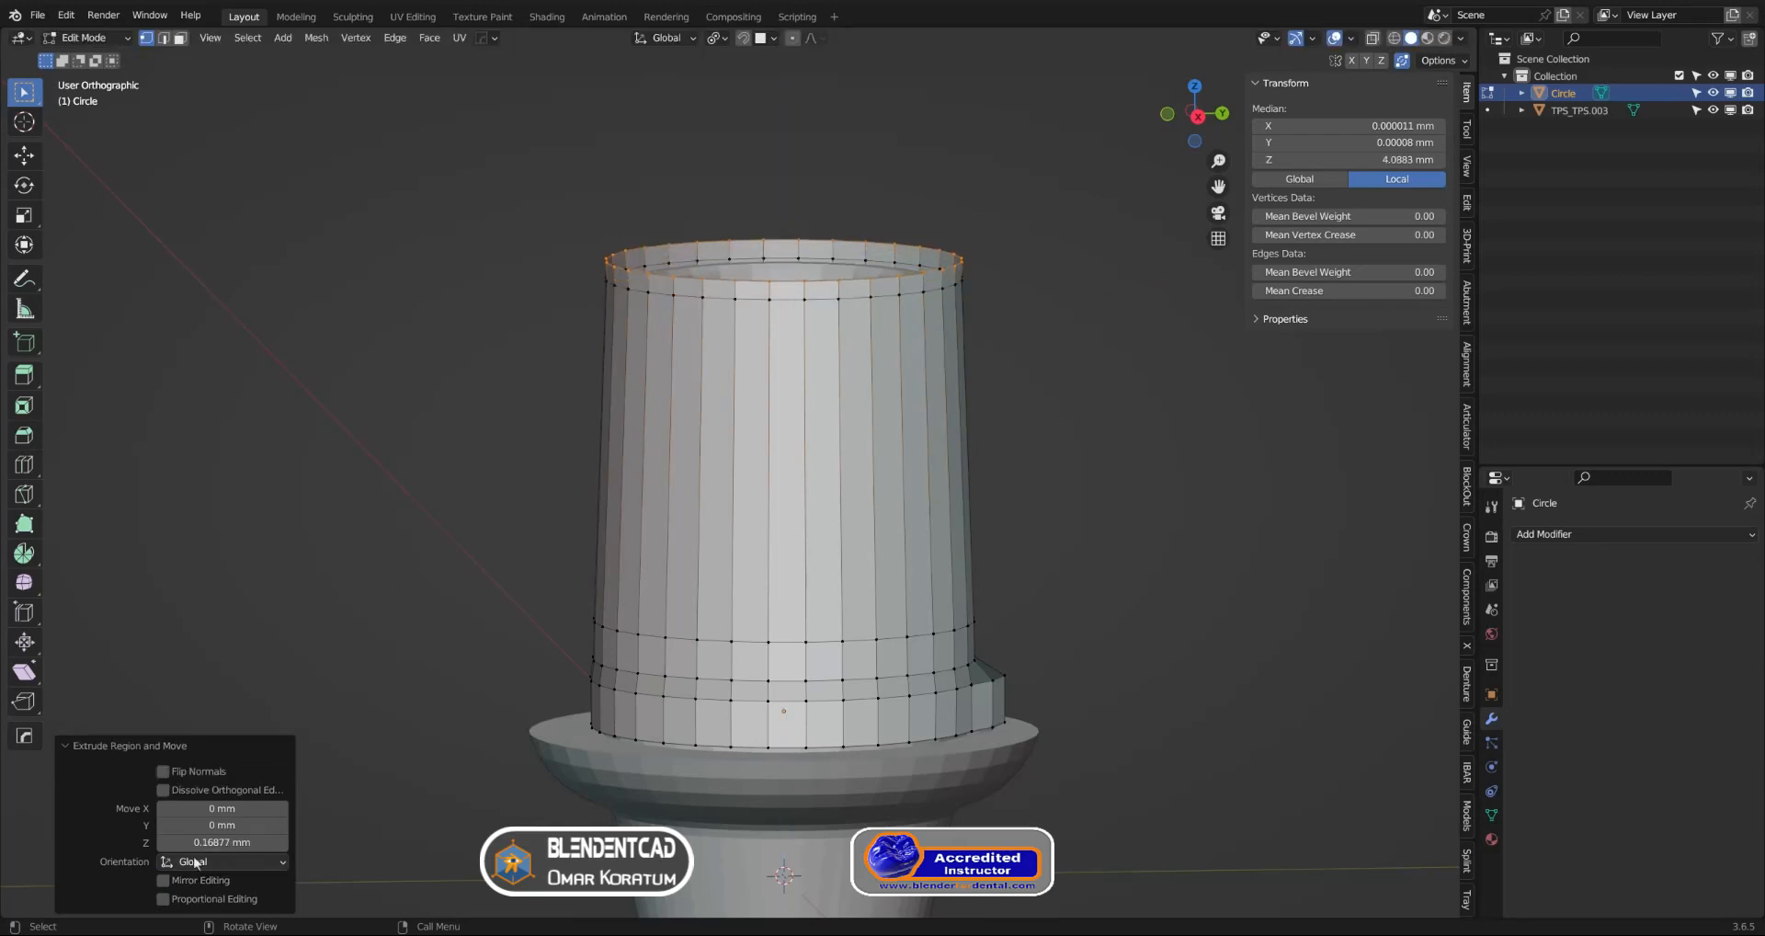
pyautogui.click(228, 842)
pyautogui.write('.1')
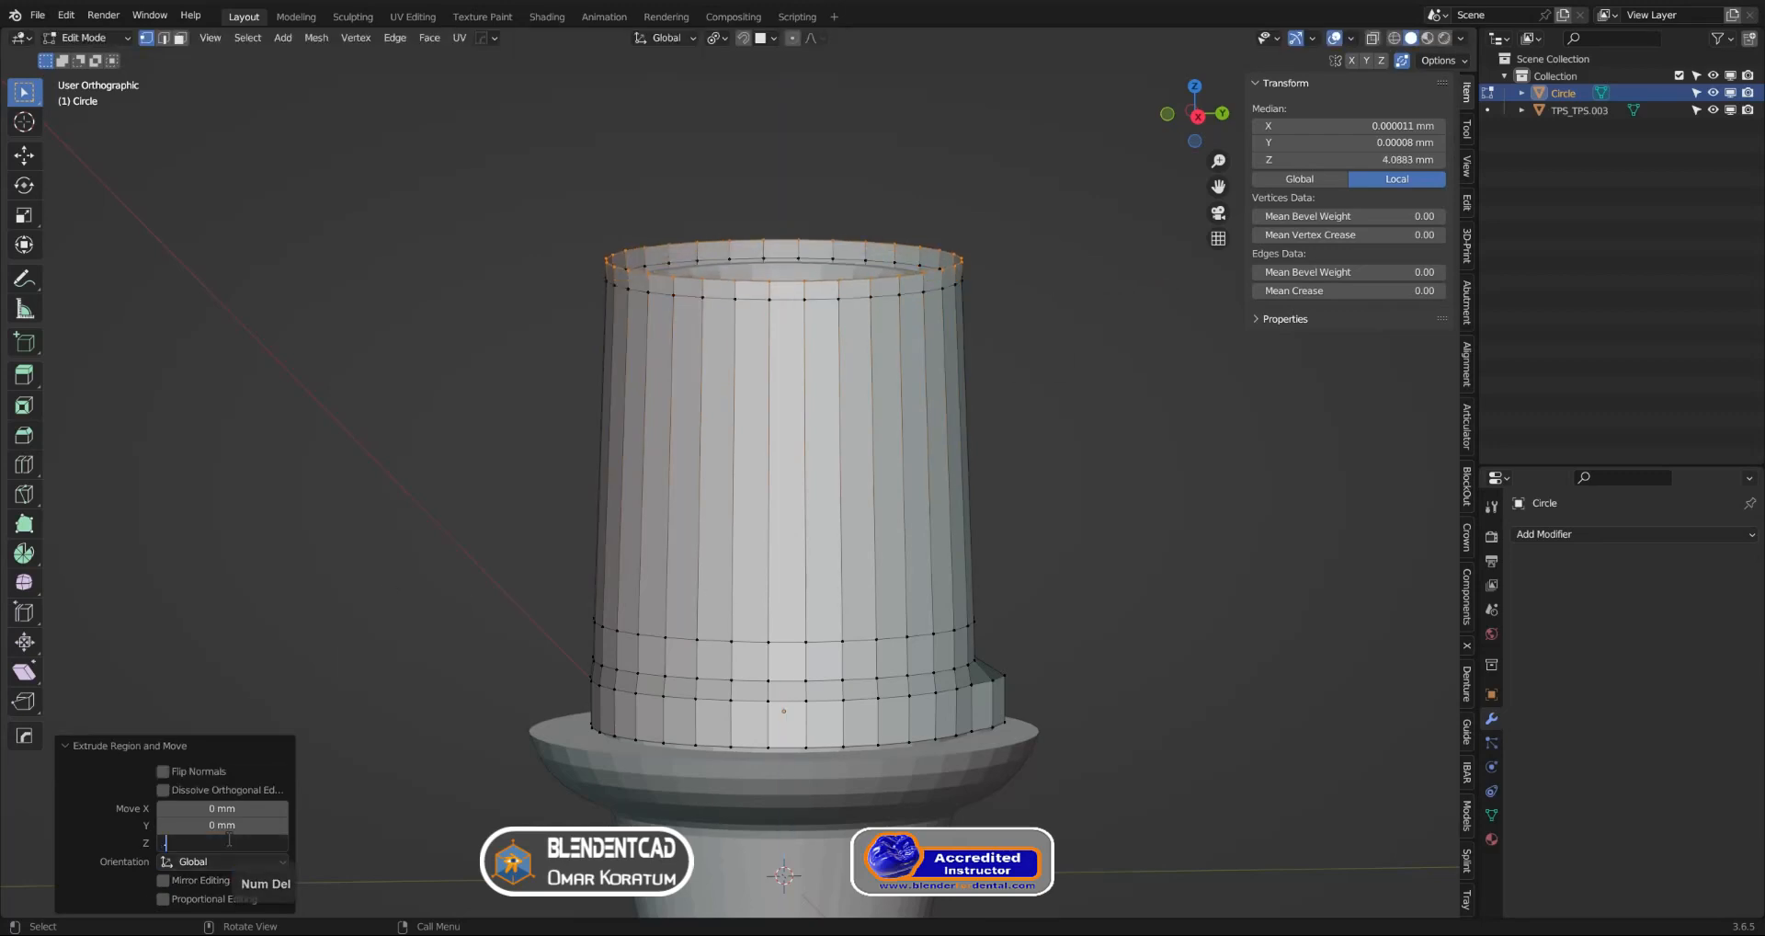
pyautogui.write('2')
pyautogui.press('Return')
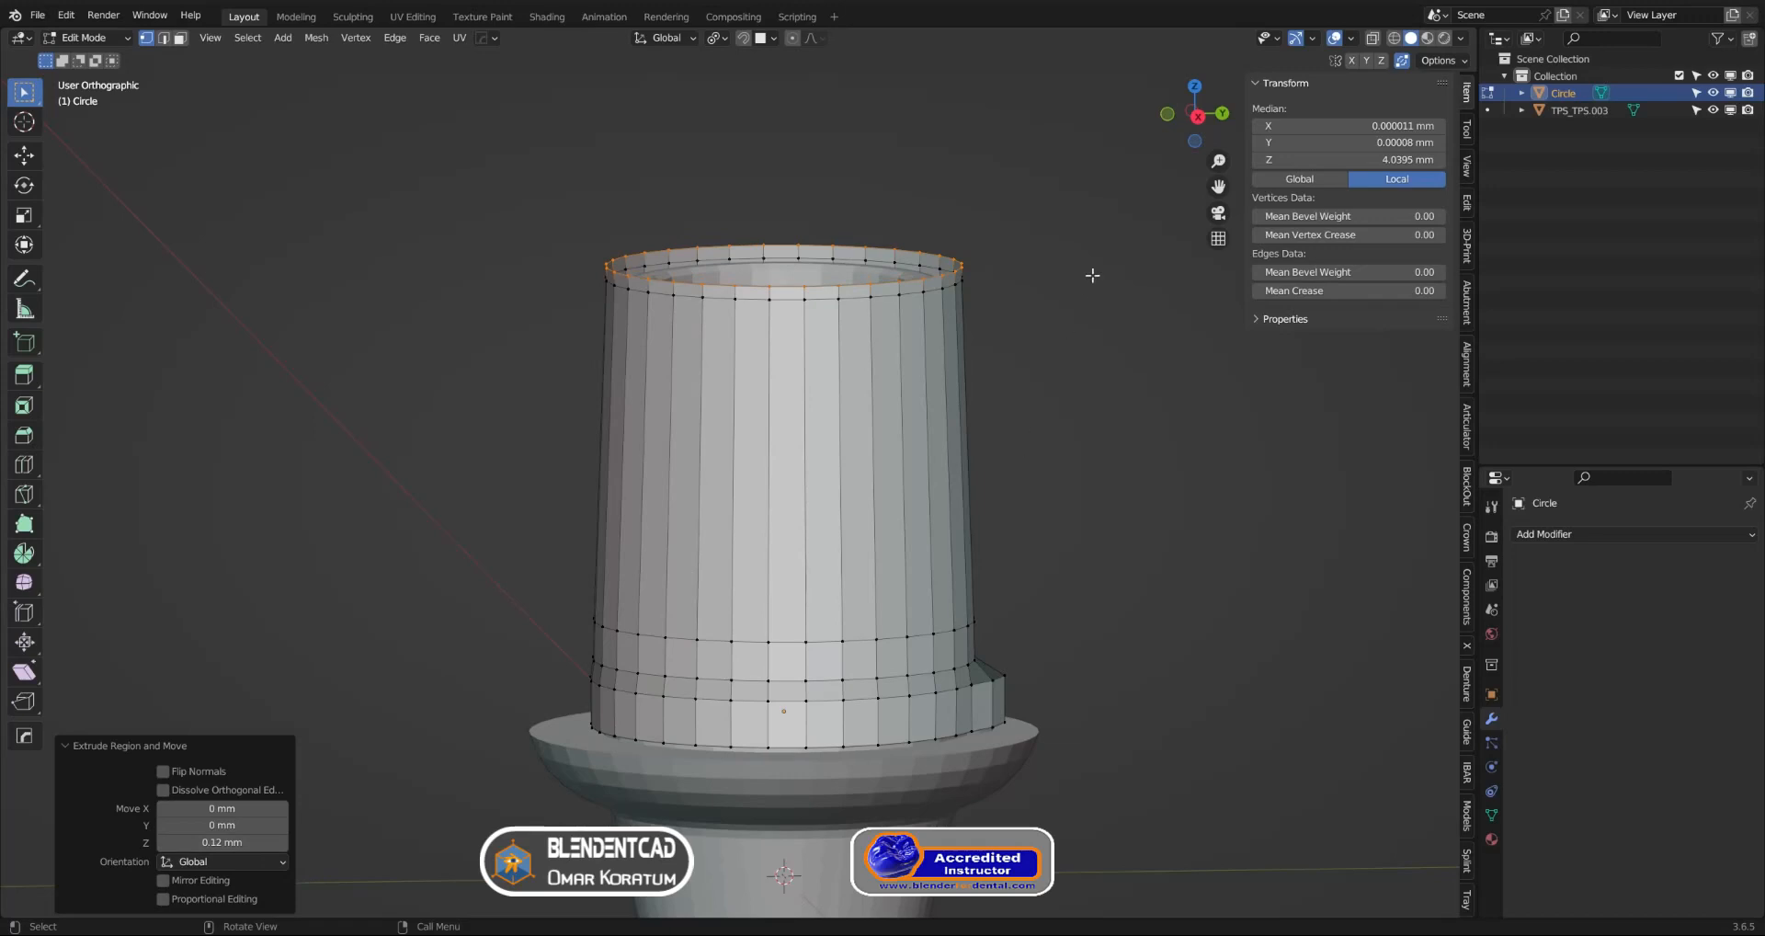
# Fill the sleeve's top opening with a face and bevel its edges about 0.048 mm with 2 segments
pyautogui.press('f')
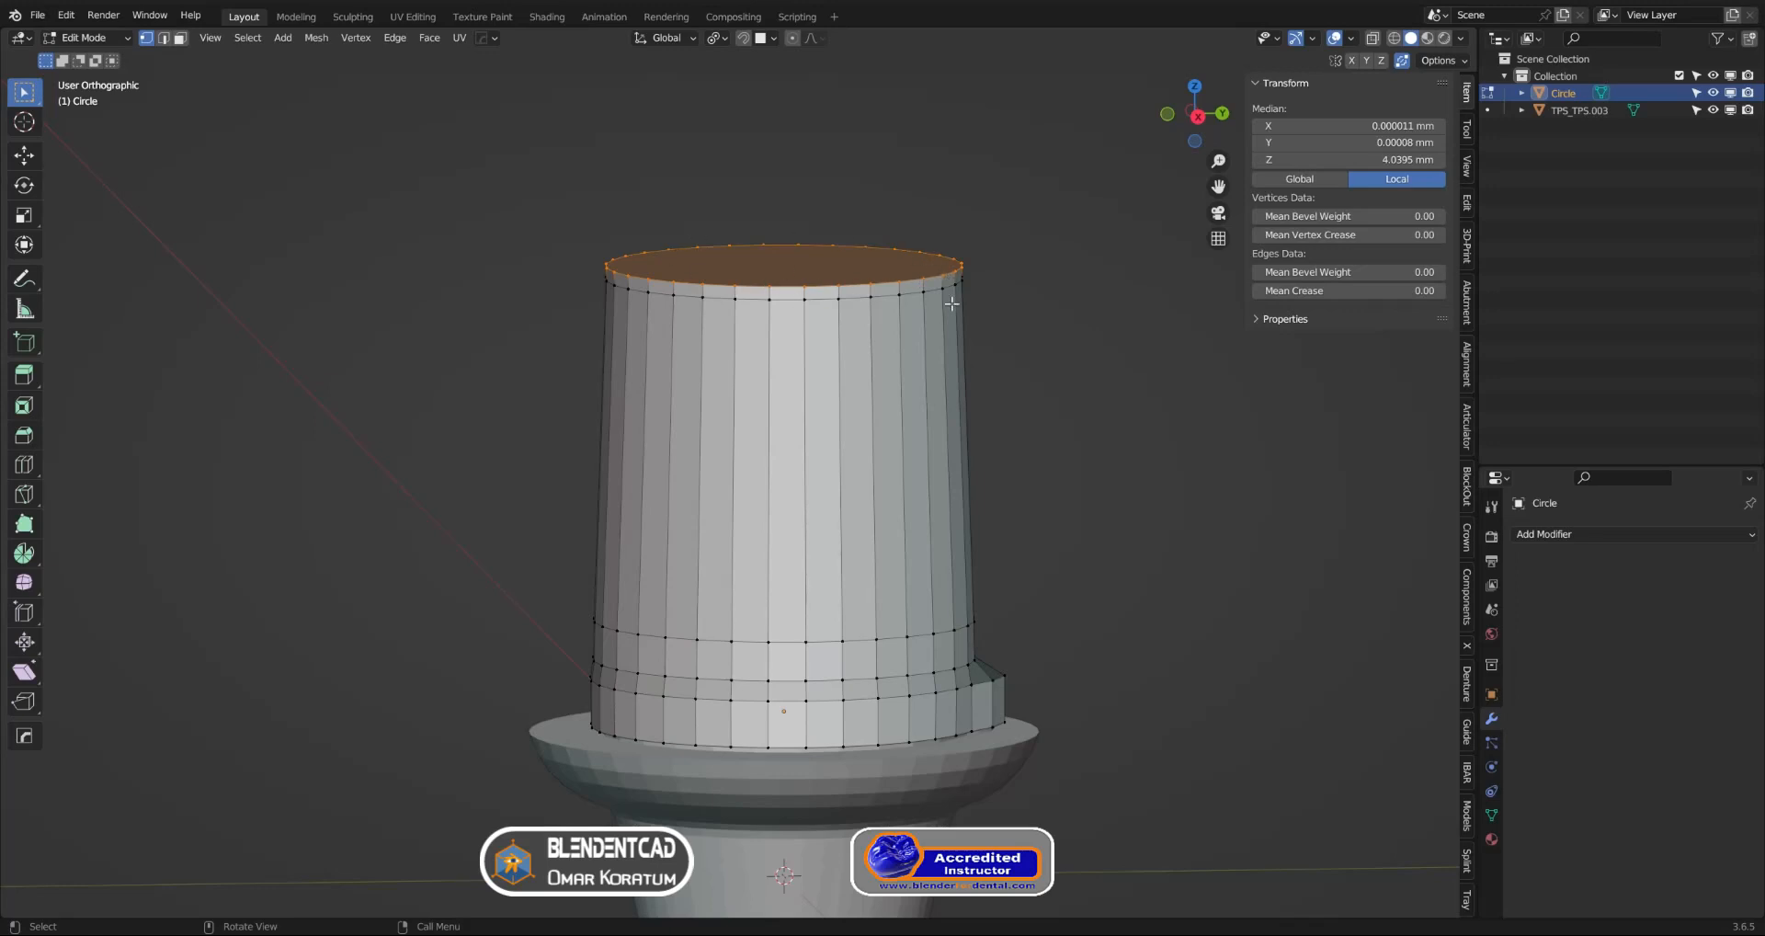
pyautogui.hotkey('ctrl', 'e')
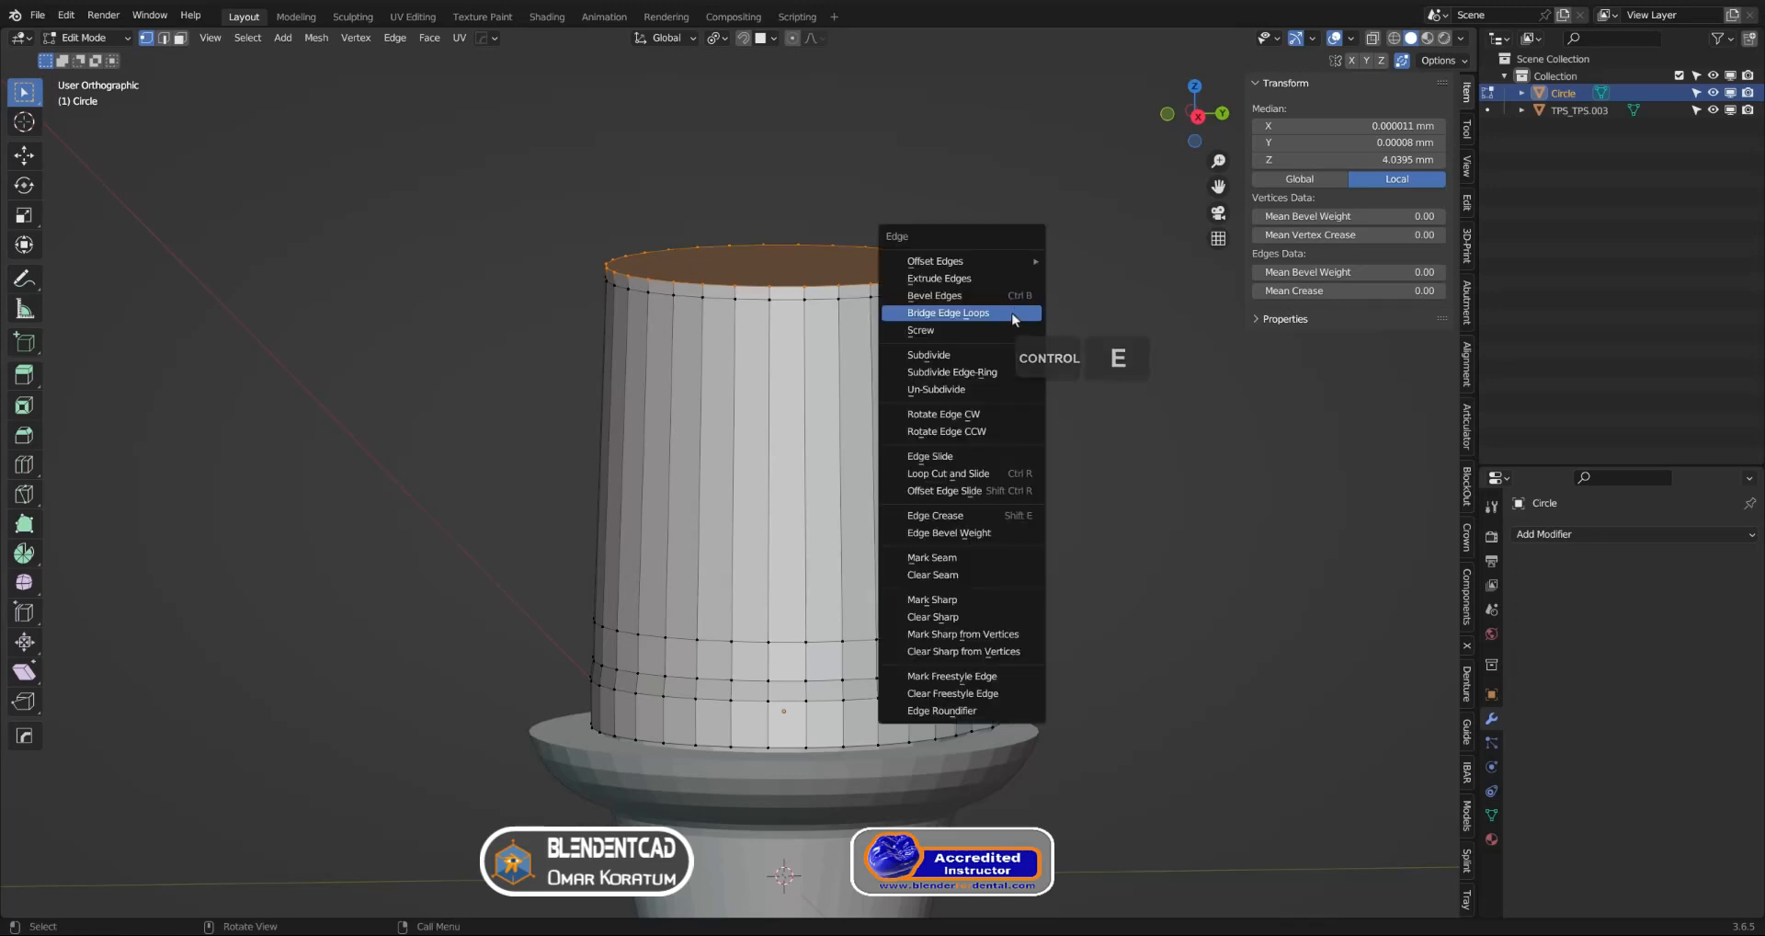
pyautogui.click(972, 297)
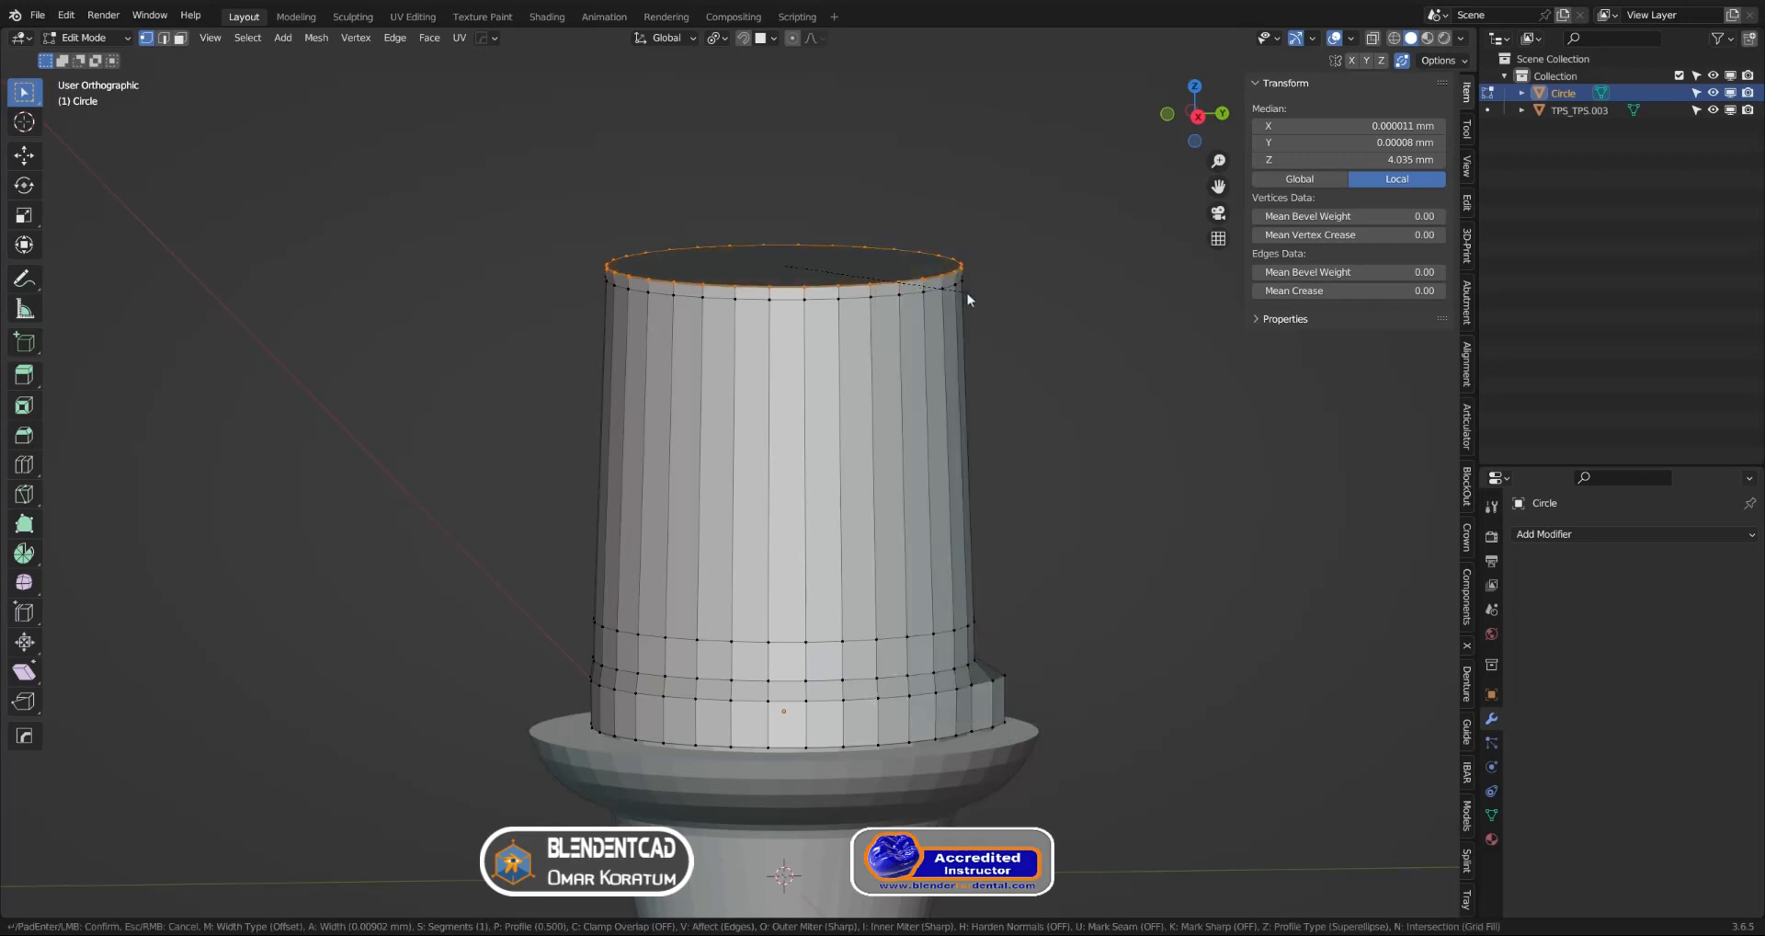
pyautogui.scroll(1, 971, 295)
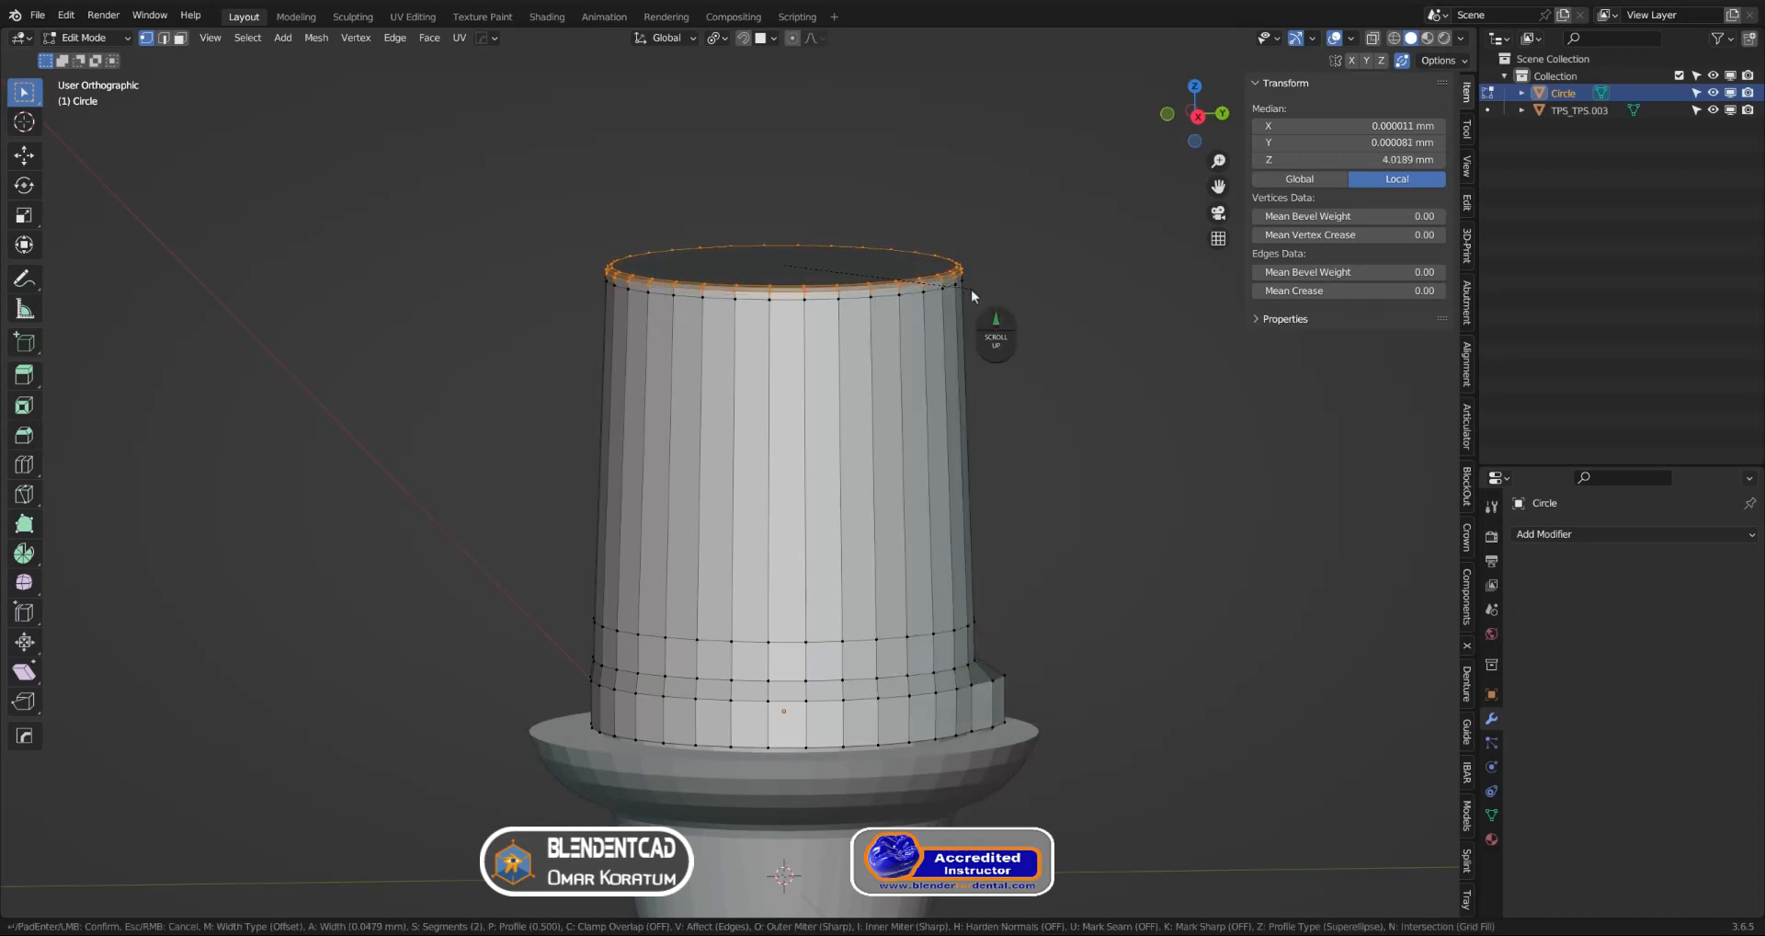
pyautogui.click(971, 288)
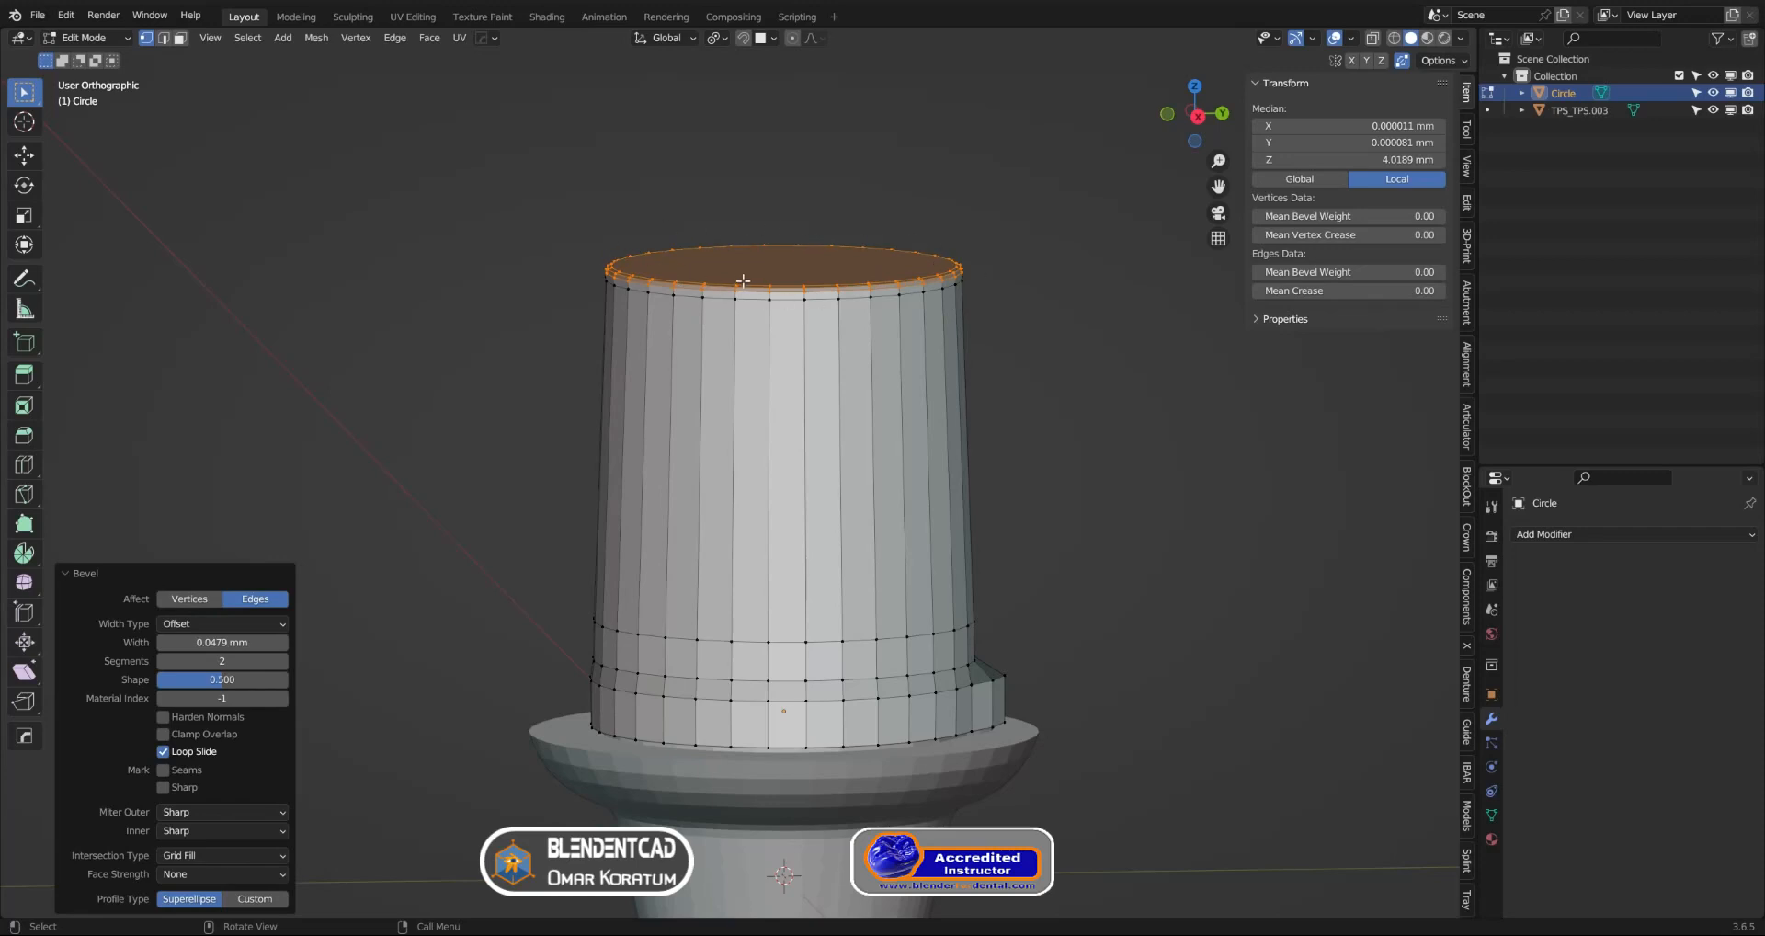
# Lower the sleeve's bottom edge loop about 0.054 mm along Z, snapping it to the abutment's shoulder
pyautogui.keyDown('shift'); pyautogui.moveTo(1044, 461); pyautogui.dragTo(1044, 388, button='middle'); pyautogui.keyUp('shift')
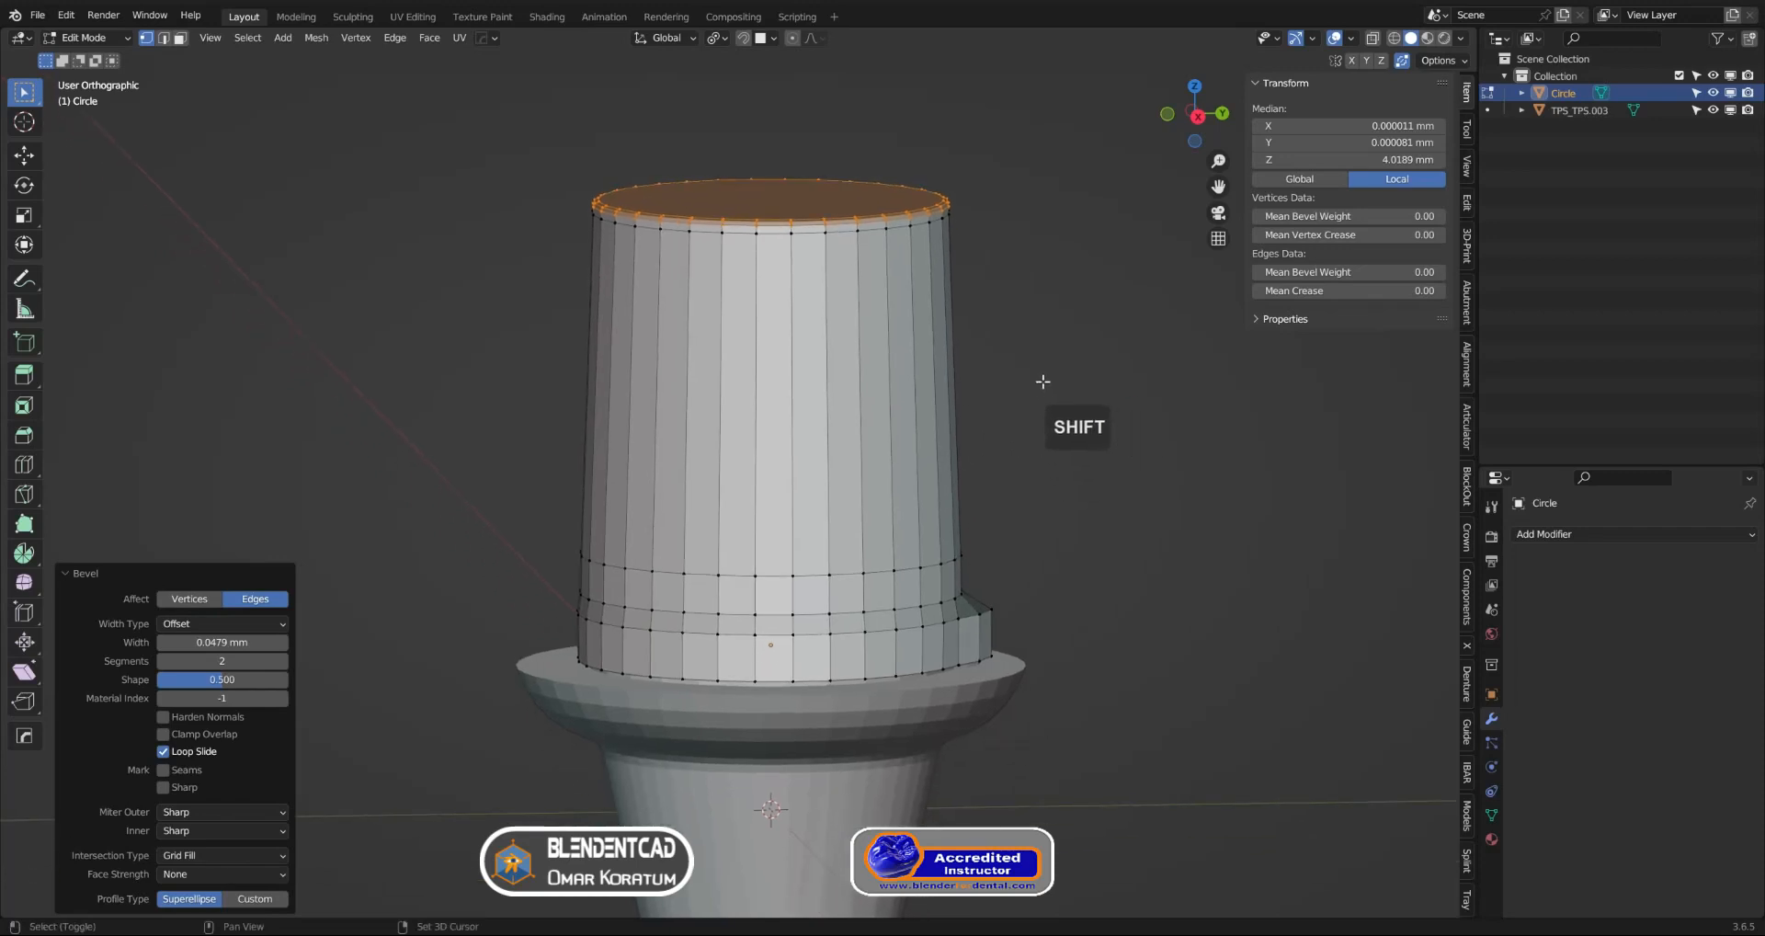
pyautogui.keyDown('alt'); pyautogui.click(982, 660); pyautogui.keyUp('alt')
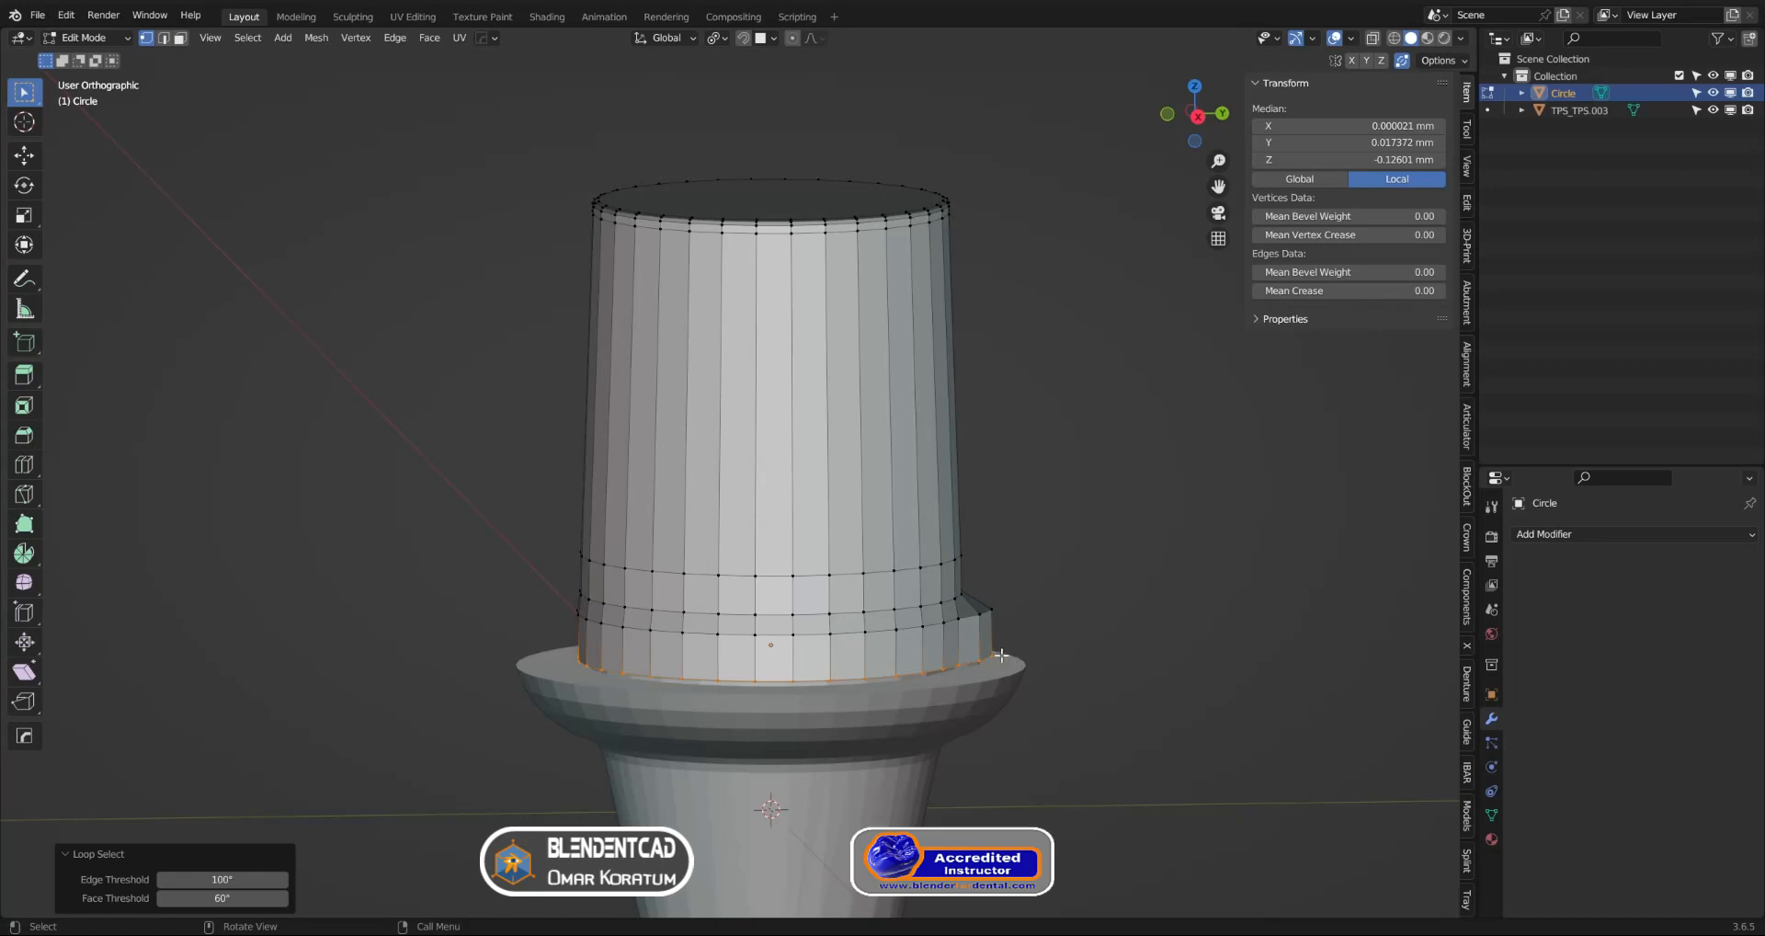
pyautogui.press('g')
pyautogui.press('z')
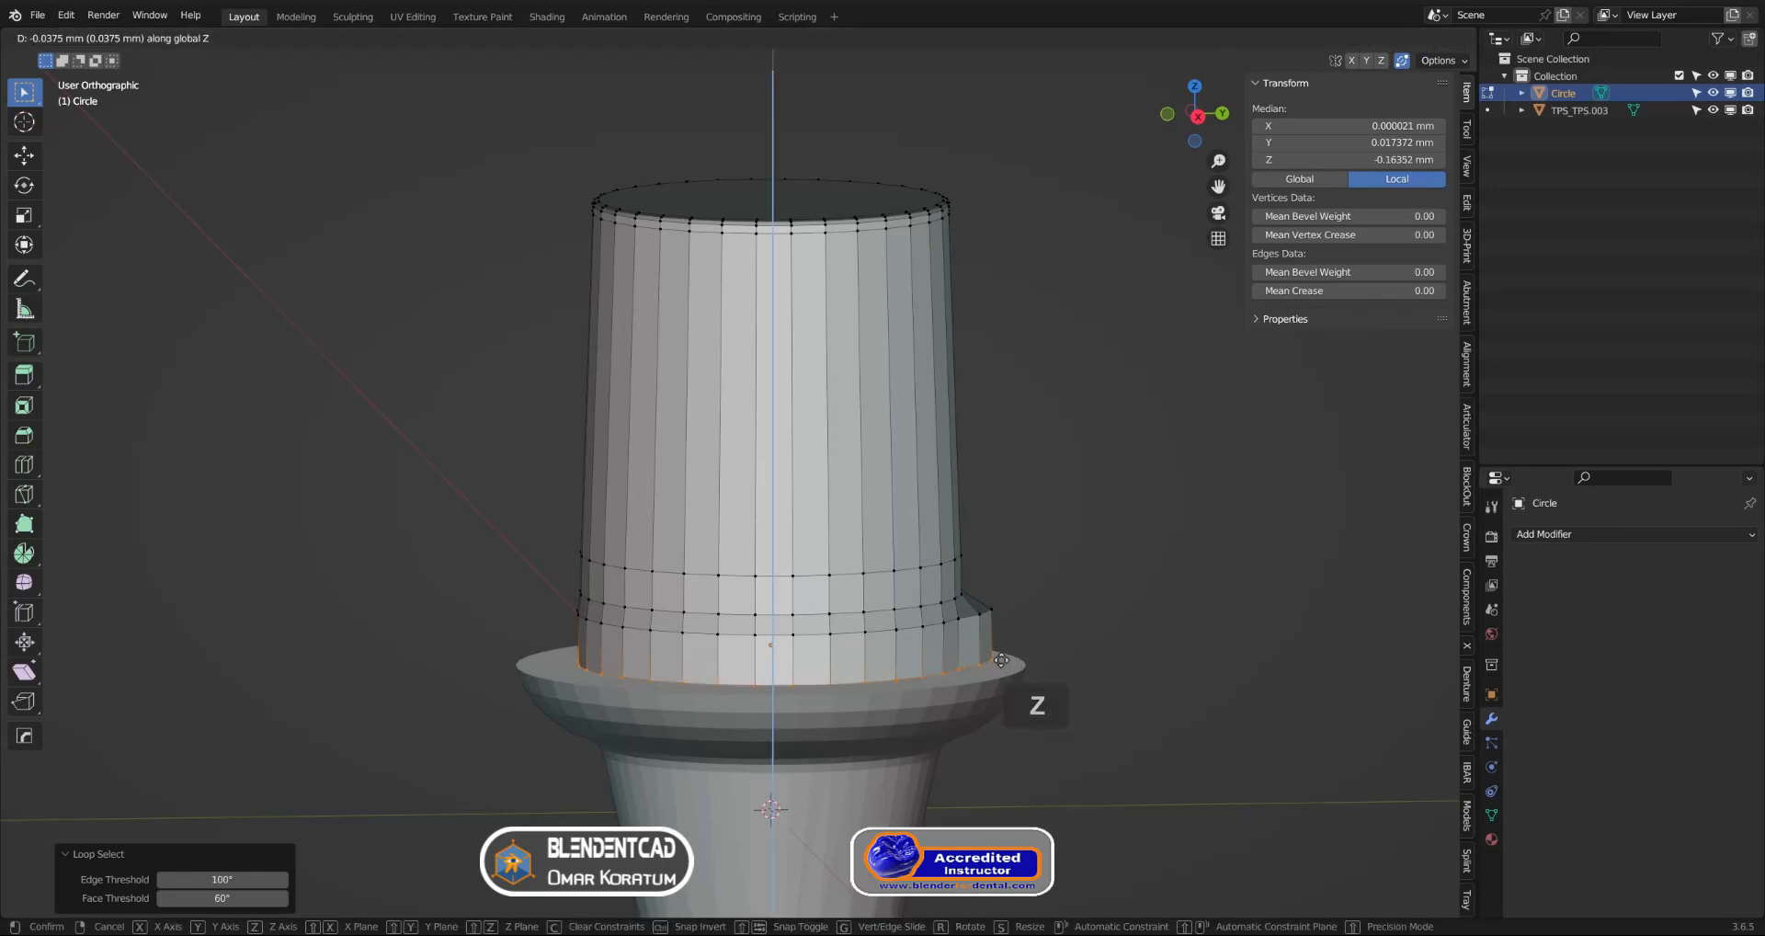
pyautogui.press('ctrl')
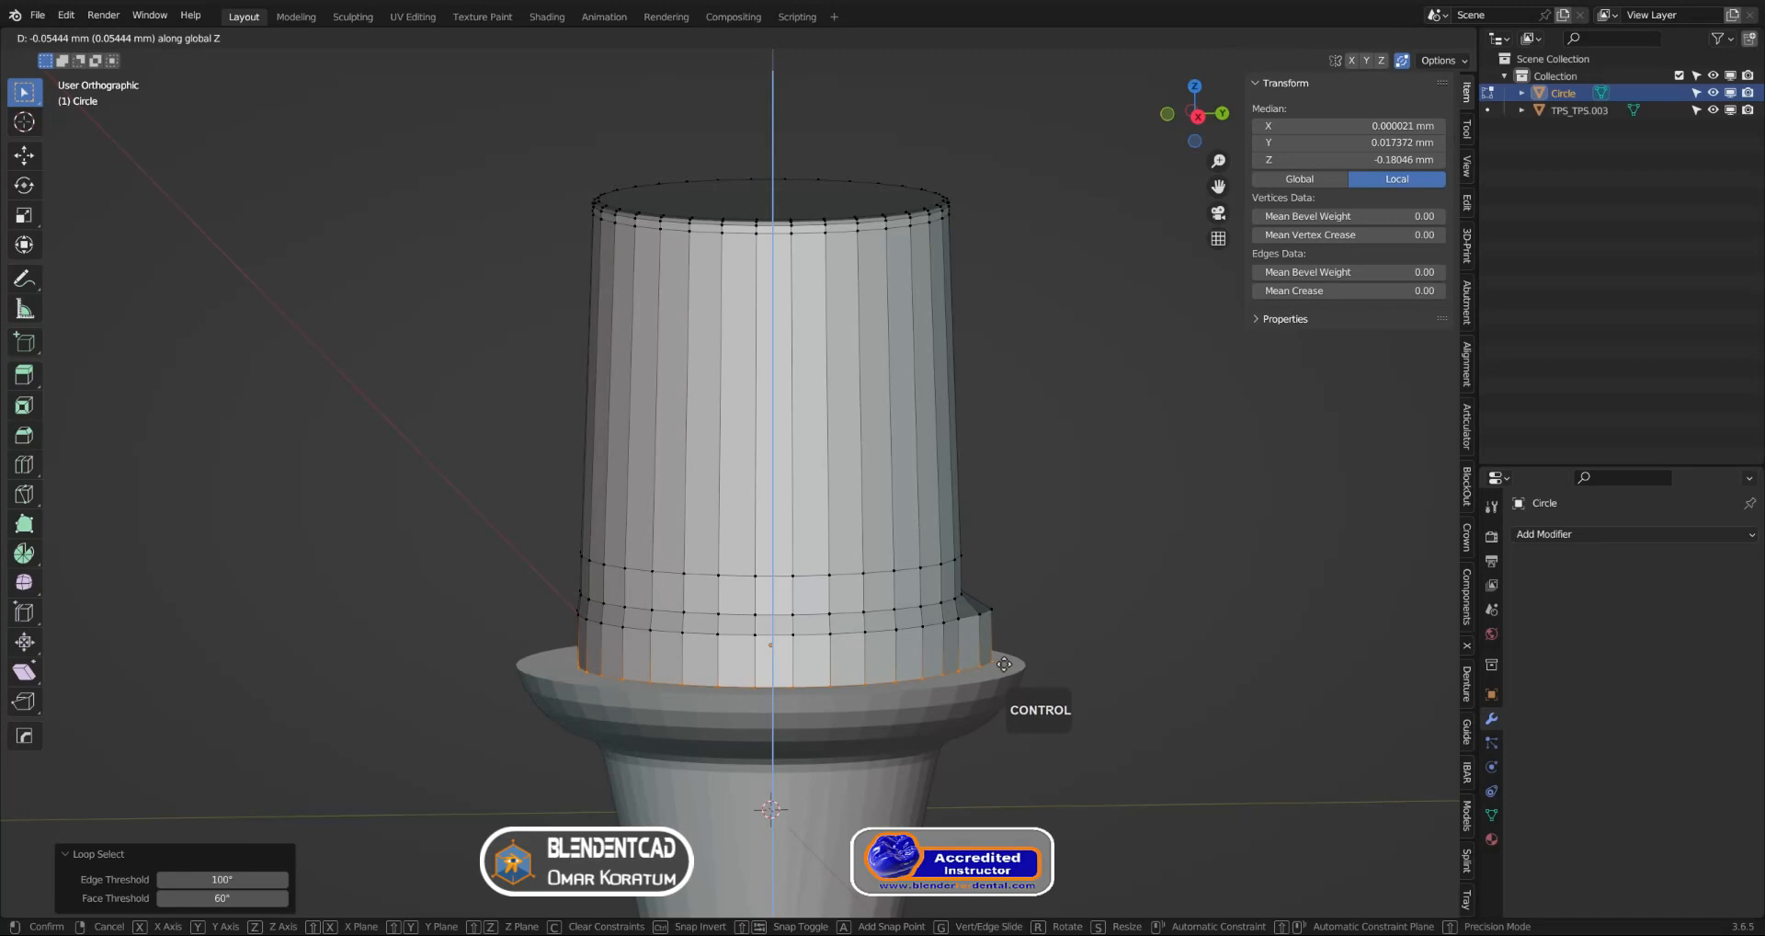
pyautogui.click(1003, 664)
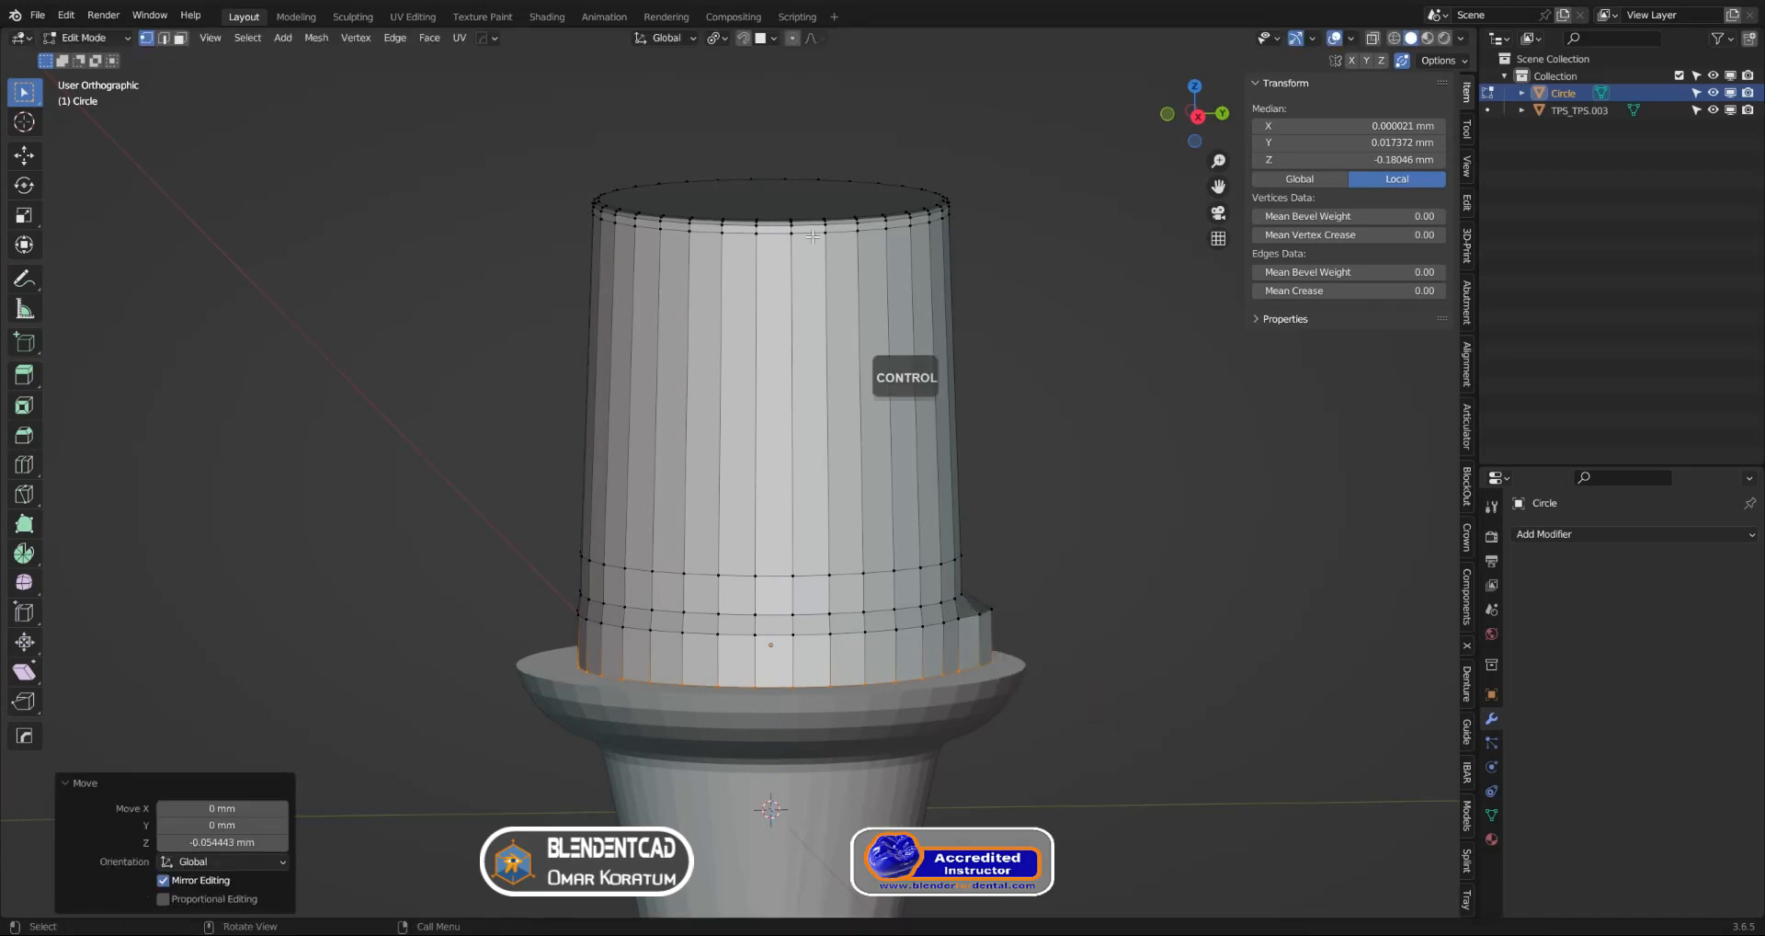
# Leave the circle's Edit Mode and open the abutment TPS_TPS.003 in Edit Mode with nothing selected
pyautogui.click(87, 37)
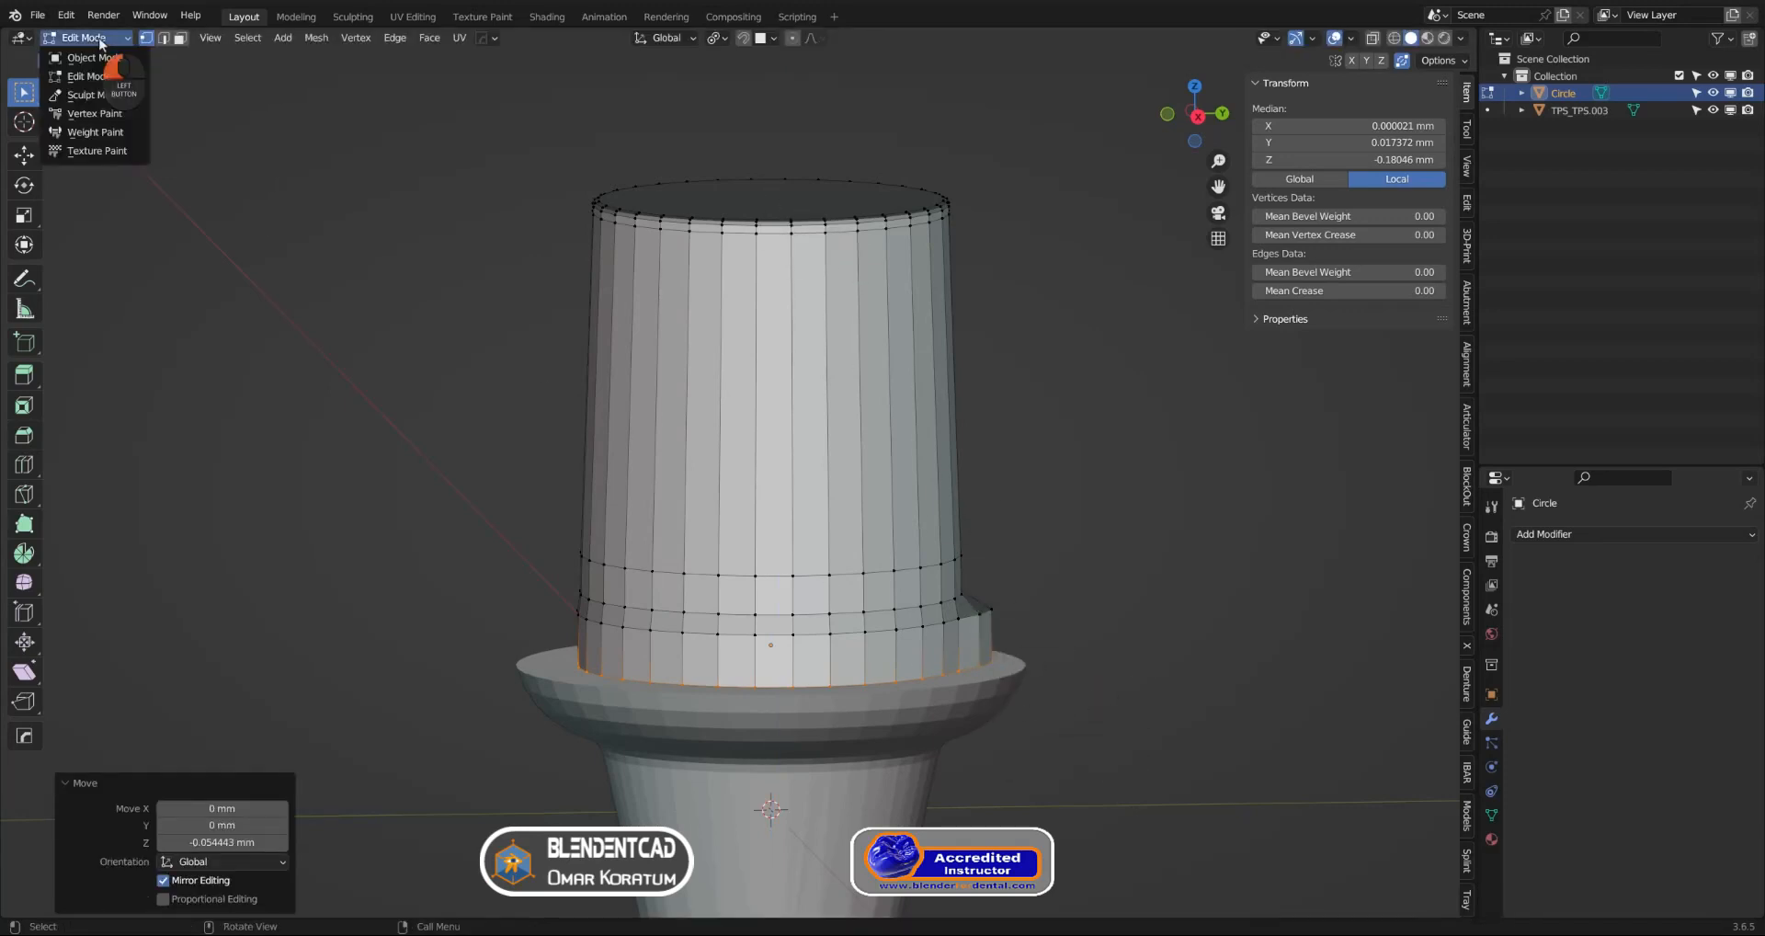
pyautogui.click(94, 58)
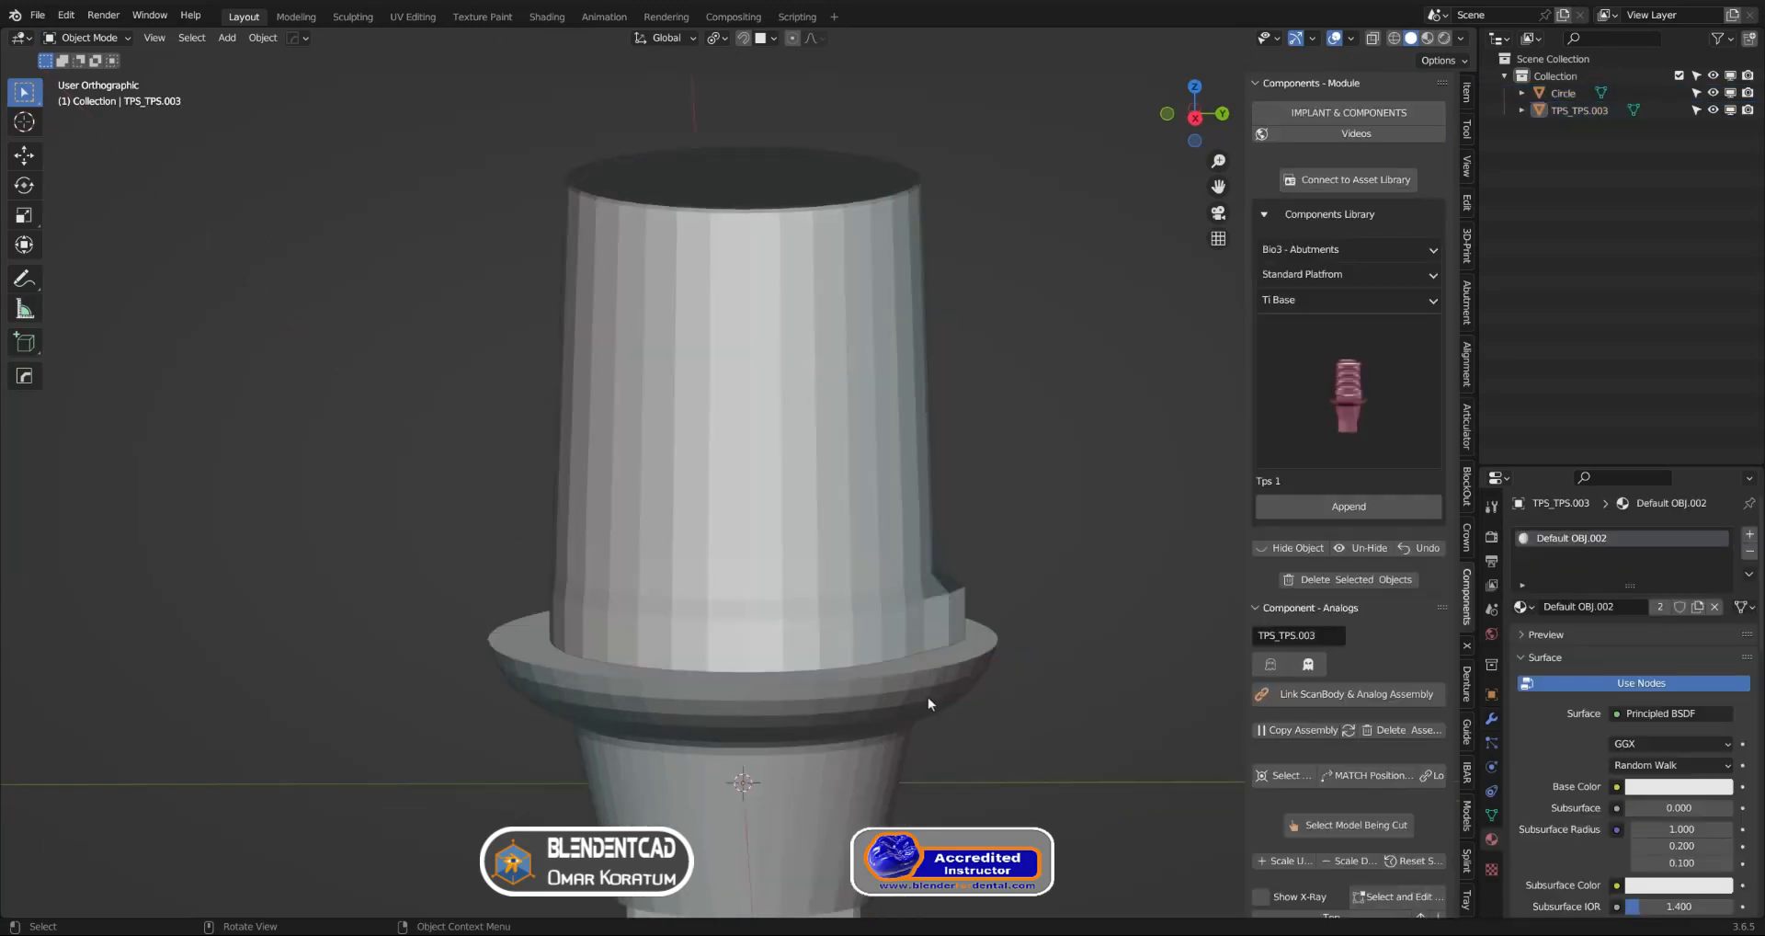
pyautogui.click(931, 700)
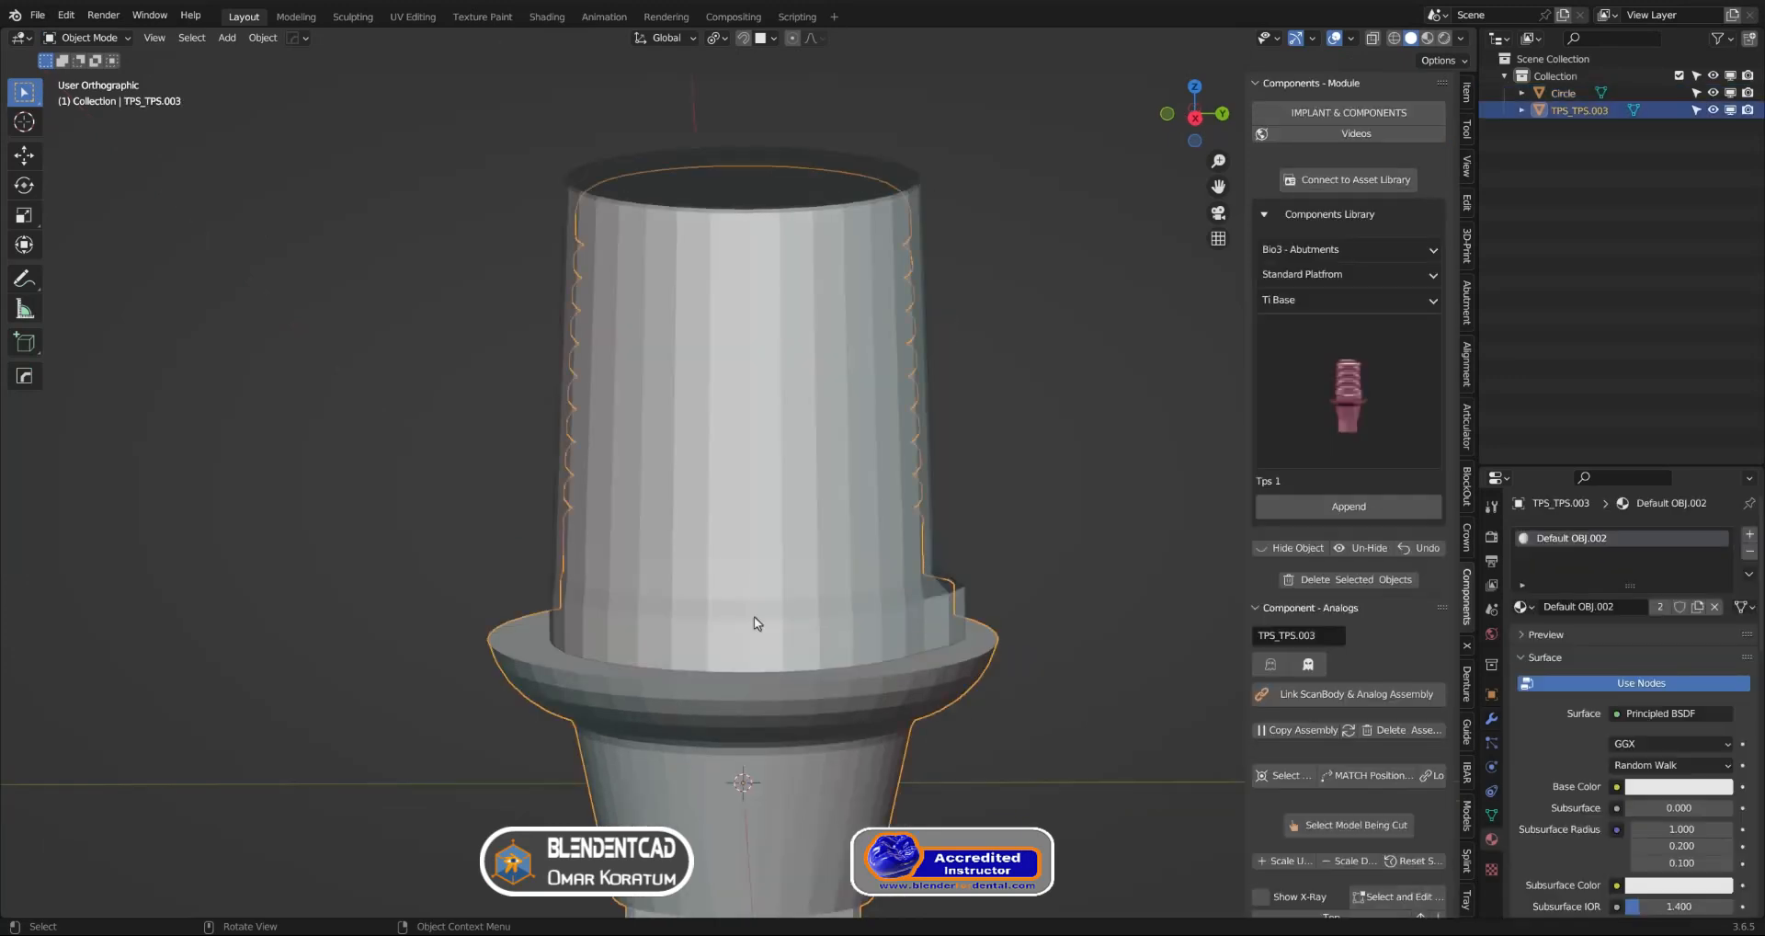
pyautogui.click(125, 38)
pyautogui.click(98, 80)
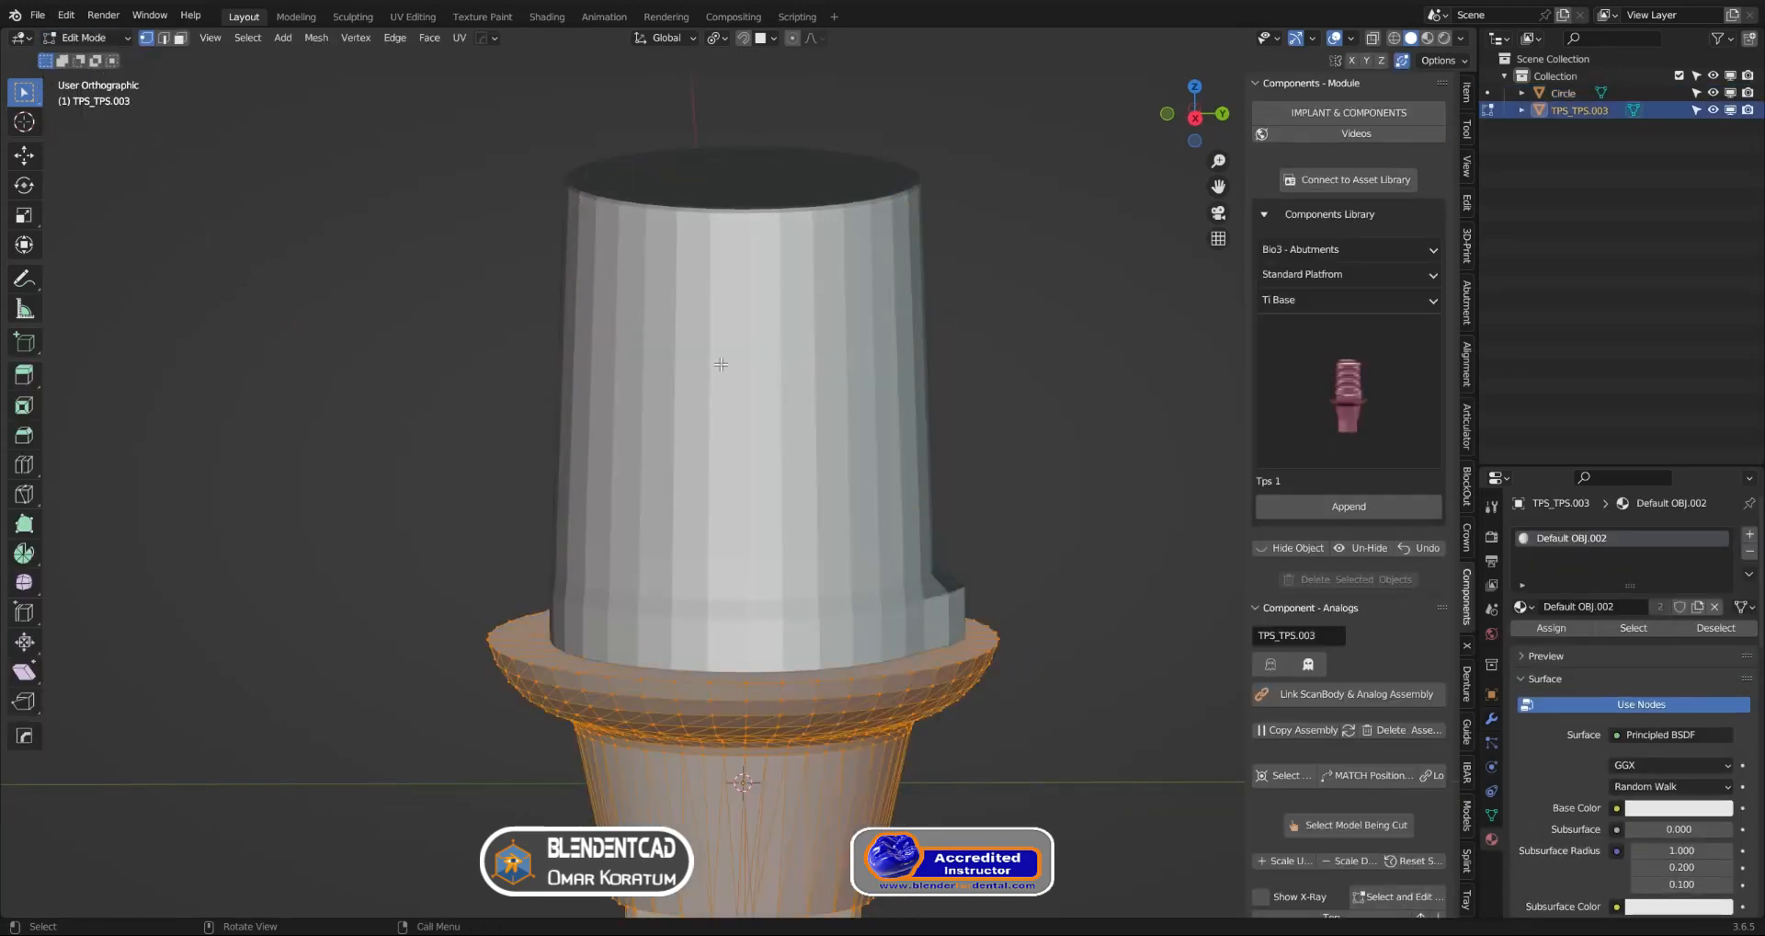
pyautogui.click(1029, 587)
# Try to loop-select the outer edge of the abutment's shoulder
pyautogui.keyDown('shift'); pyautogui.moveTo(972, 551); pyautogui.dragTo(970, 488, button='middle'); pyautogui.keyUp('shift')
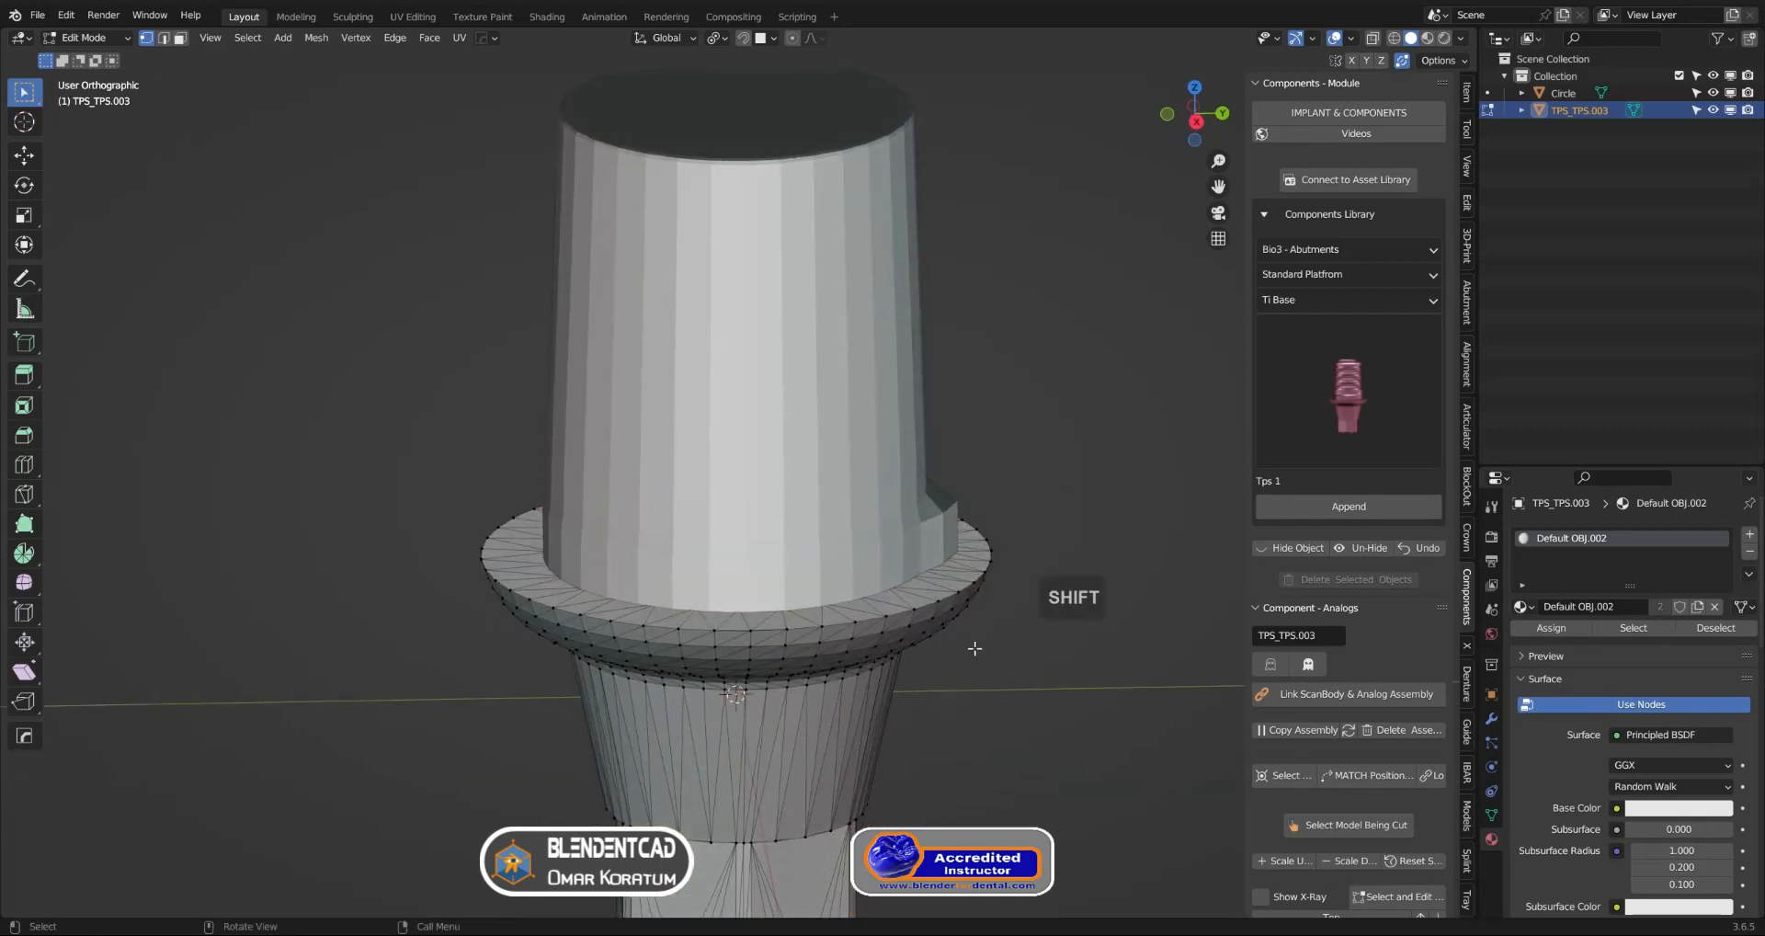
pyautogui.keyDown('alt'); pyautogui.click(980, 525); pyautogui.keyUp('alt')
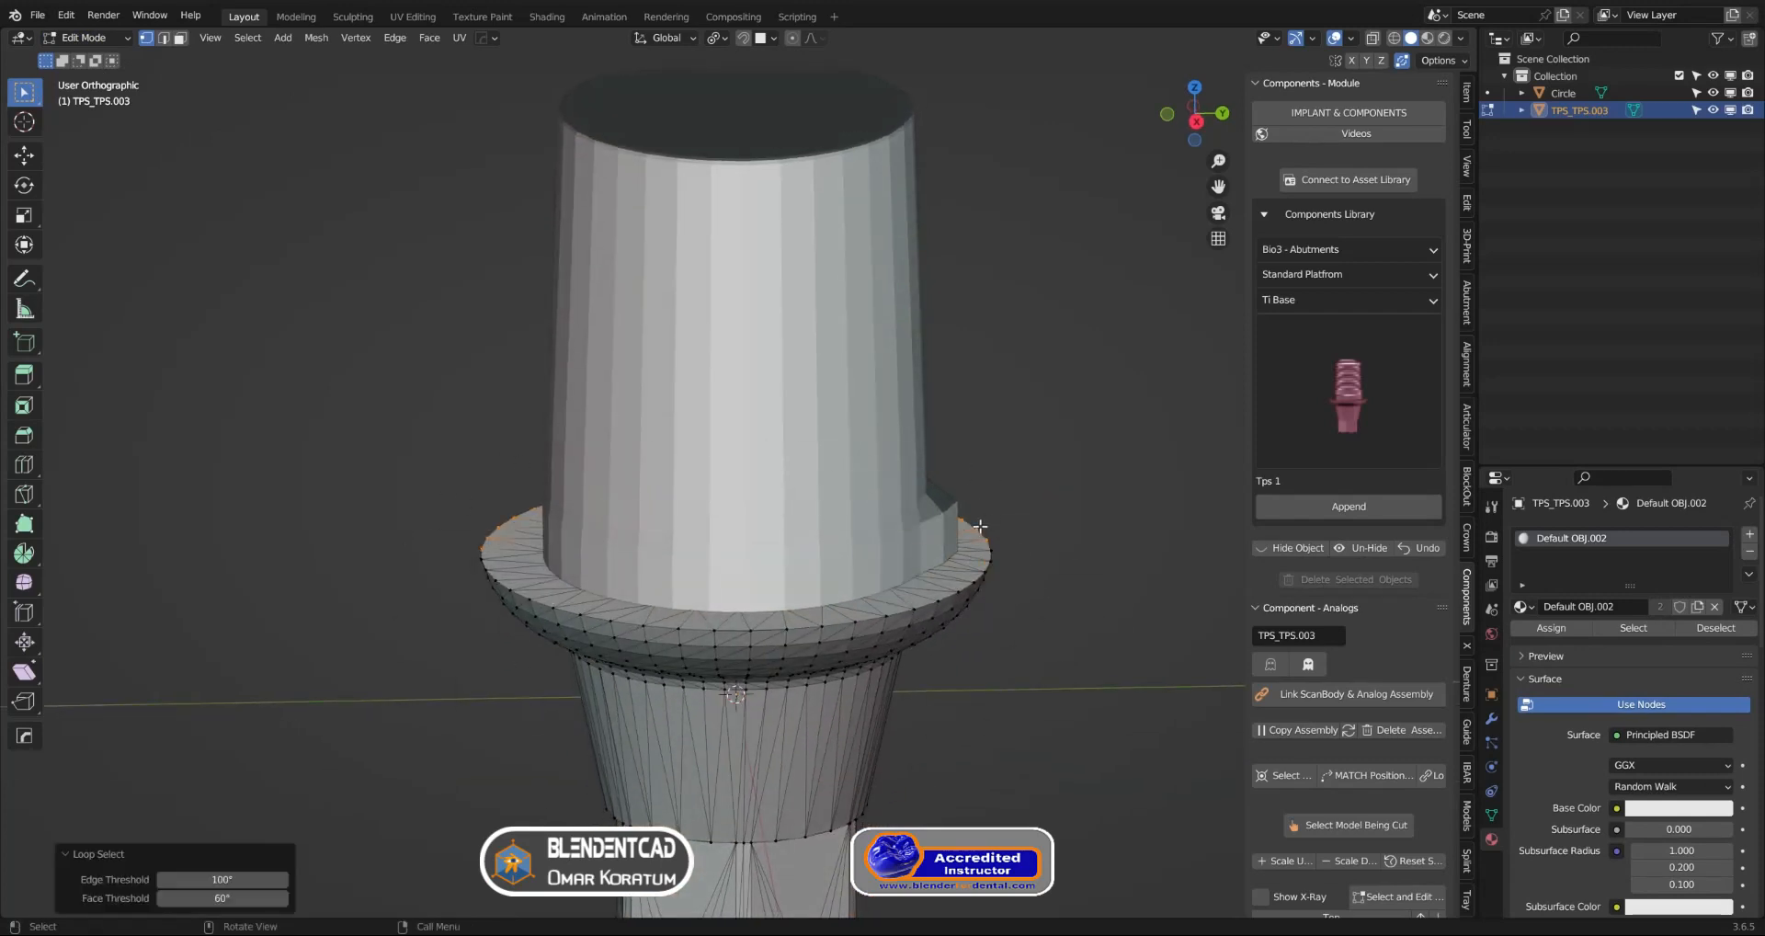
pyautogui.moveTo(1033, 567); pyautogui.dragTo(759, 575, button='middle')
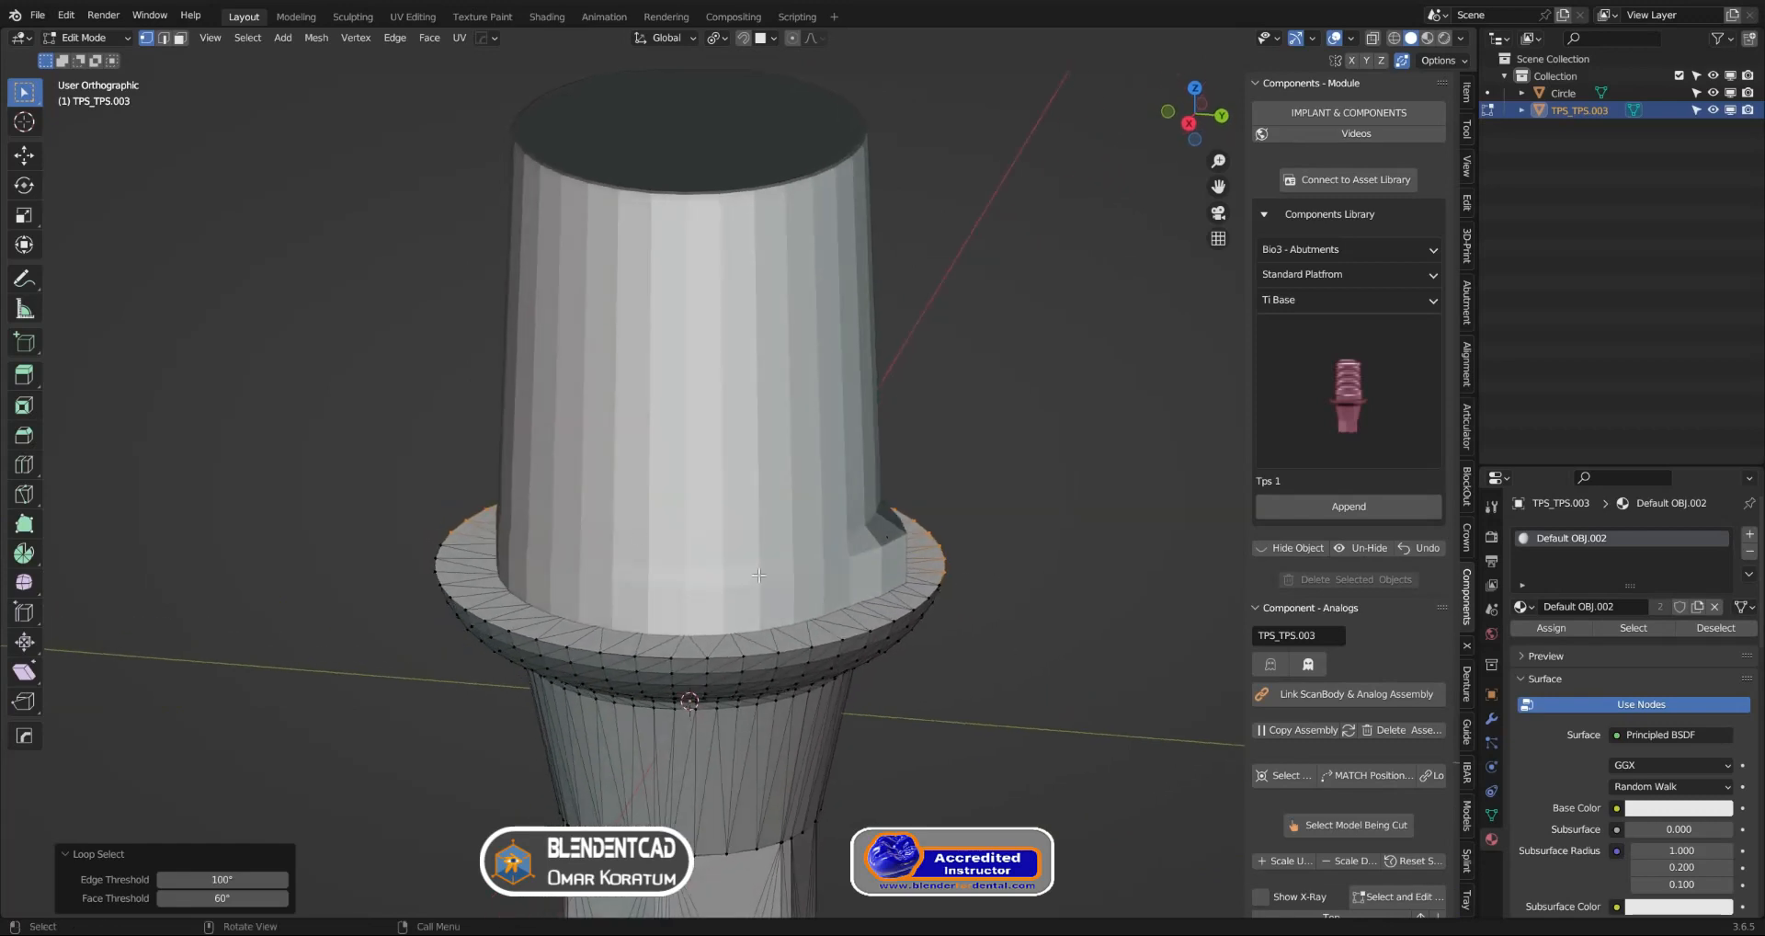
pyautogui.moveTo(947, 534); pyautogui.dragTo(981, 497, button='middle')
pyautogui.scroll(1, 981, 498)
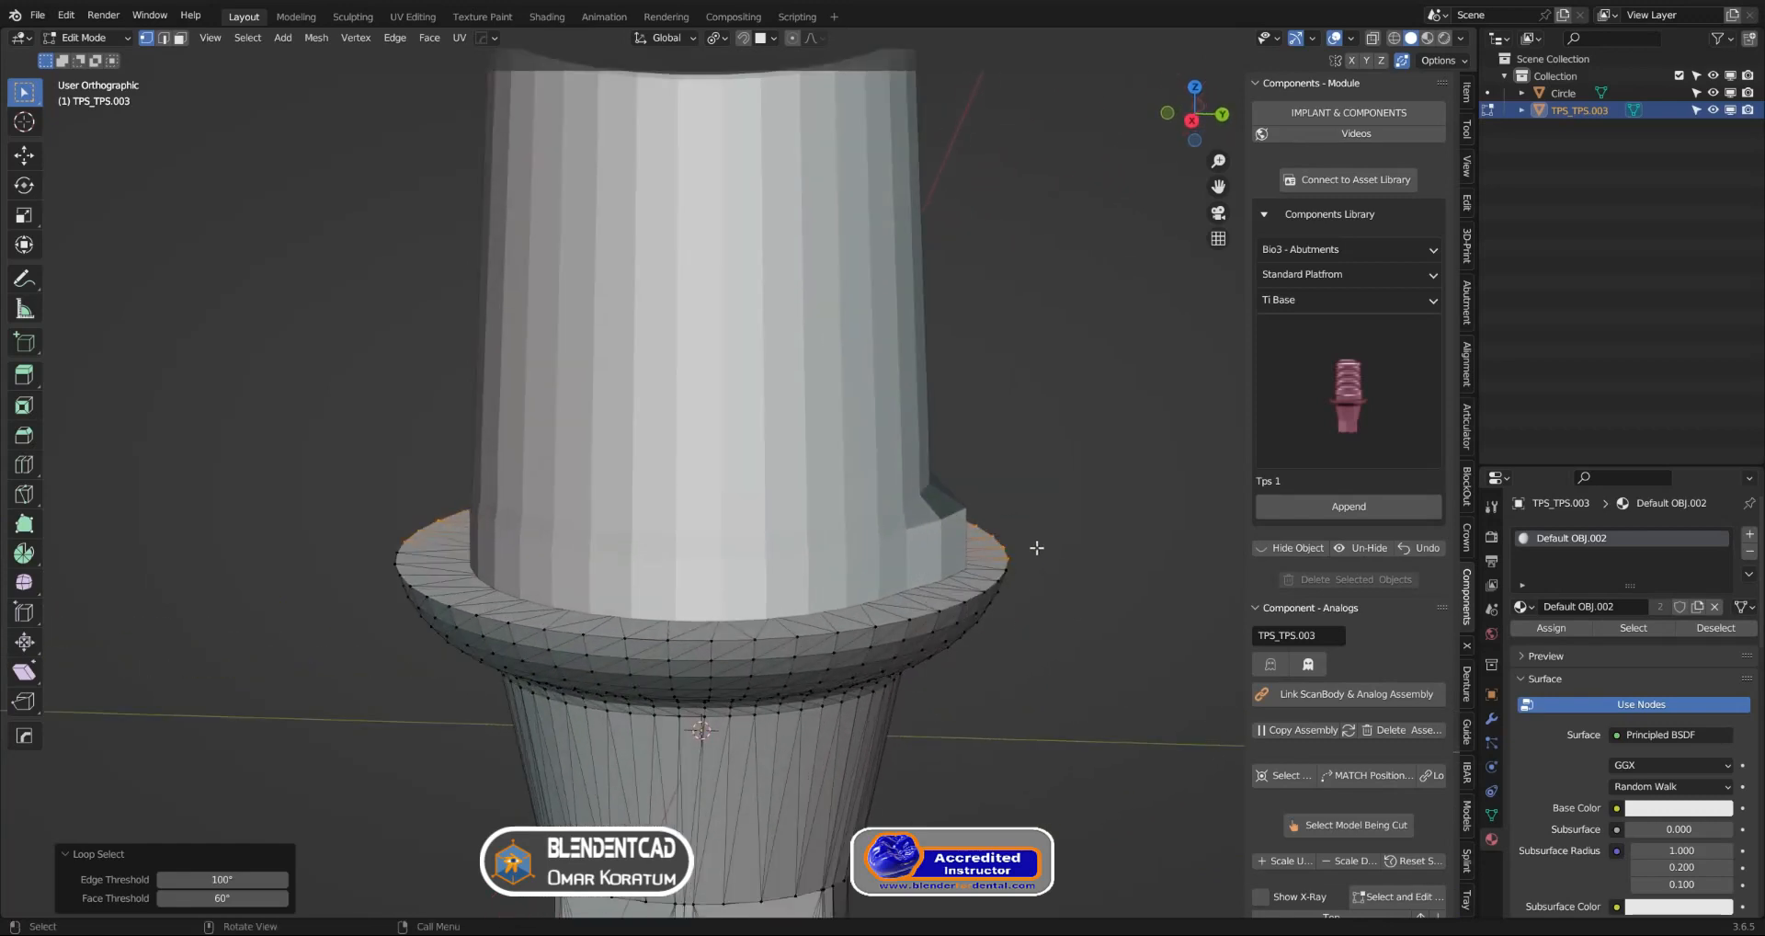
pyautogui.scroll(-1, 1037, 548)
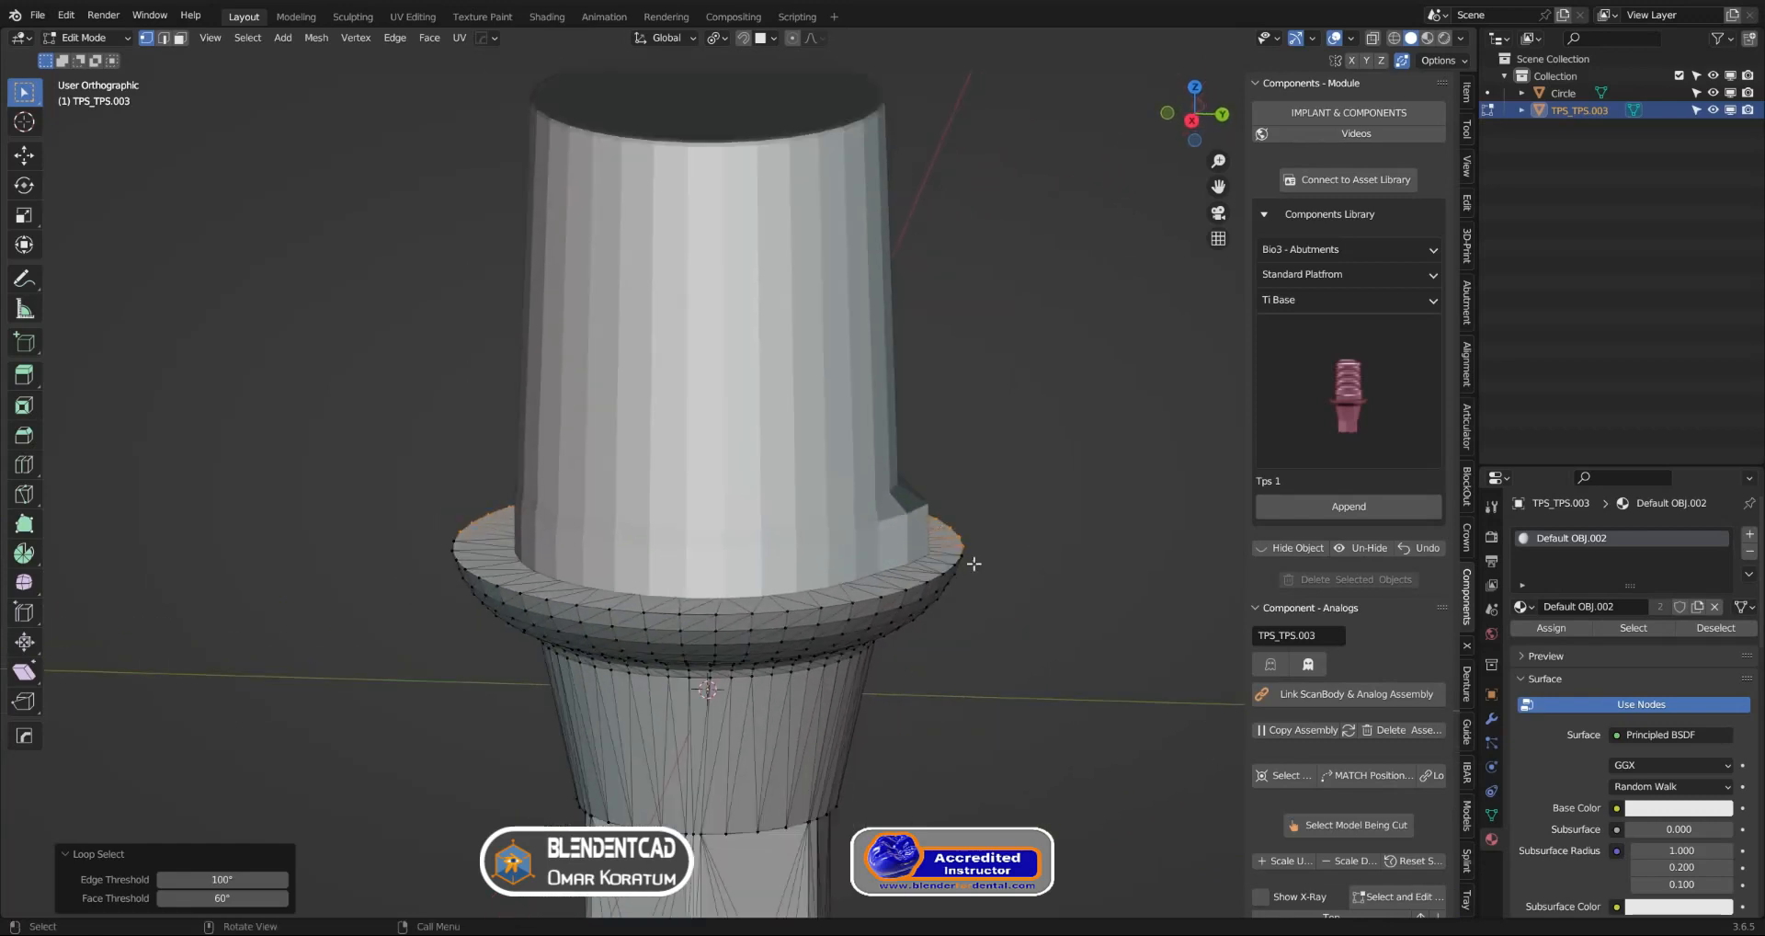
# With X-ray on in front view, box-select and delete all of the abutment's vertices below the shoulder's top plane
pyautogui.press('`')
pyautogui.click(932, 585)
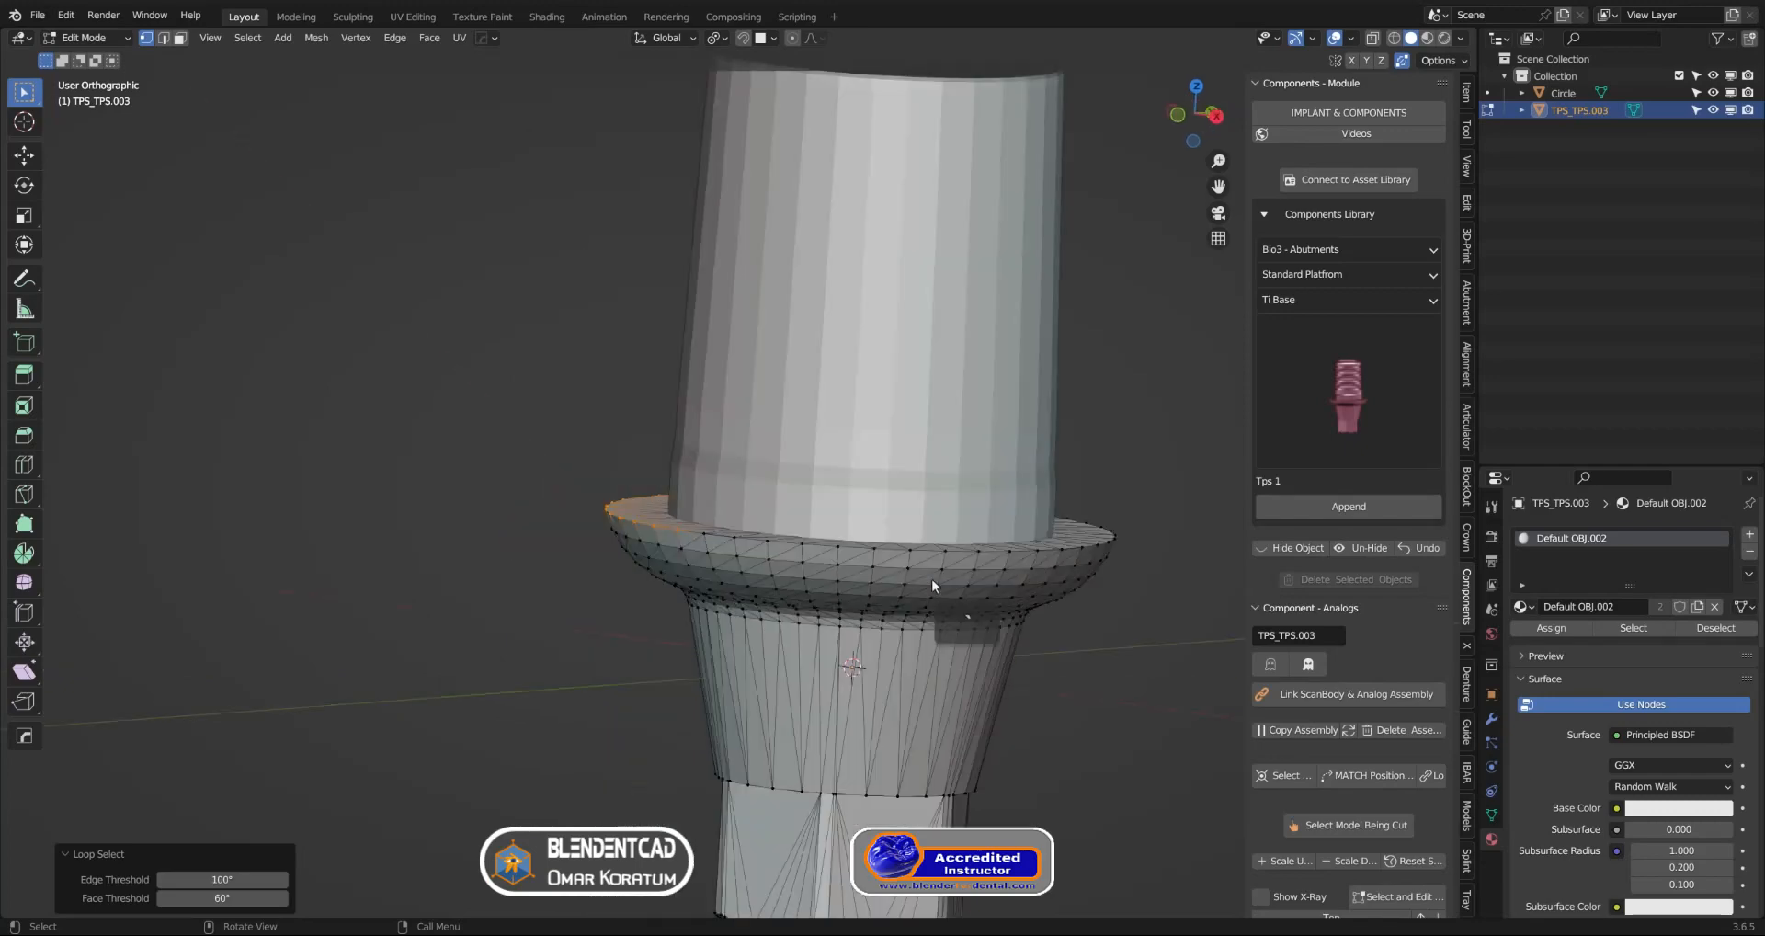
pyautogui.click(1374, 38)
pyautogui.keyDown('shift'); pyautogui.moveTo(1123, 408); pyautogui.dragTo(919, 328, button='middle'); pyautogui.keyUp('shift')
pyautogui.click(956, 331)
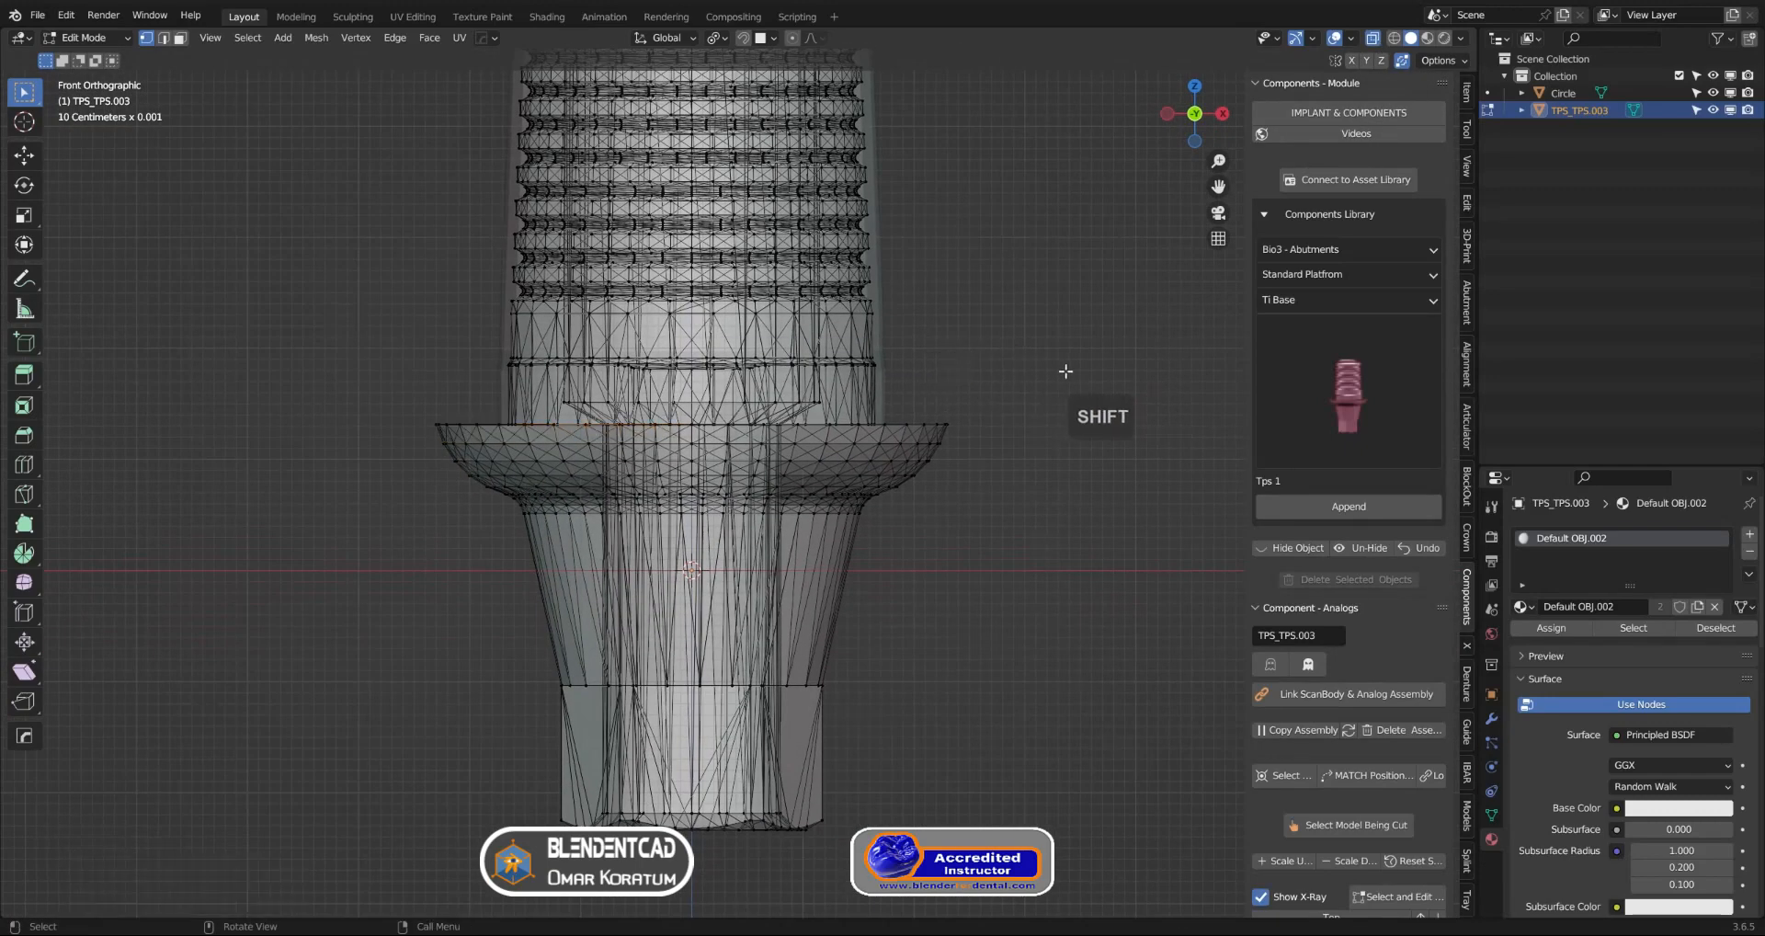
pyautogui.press('b')
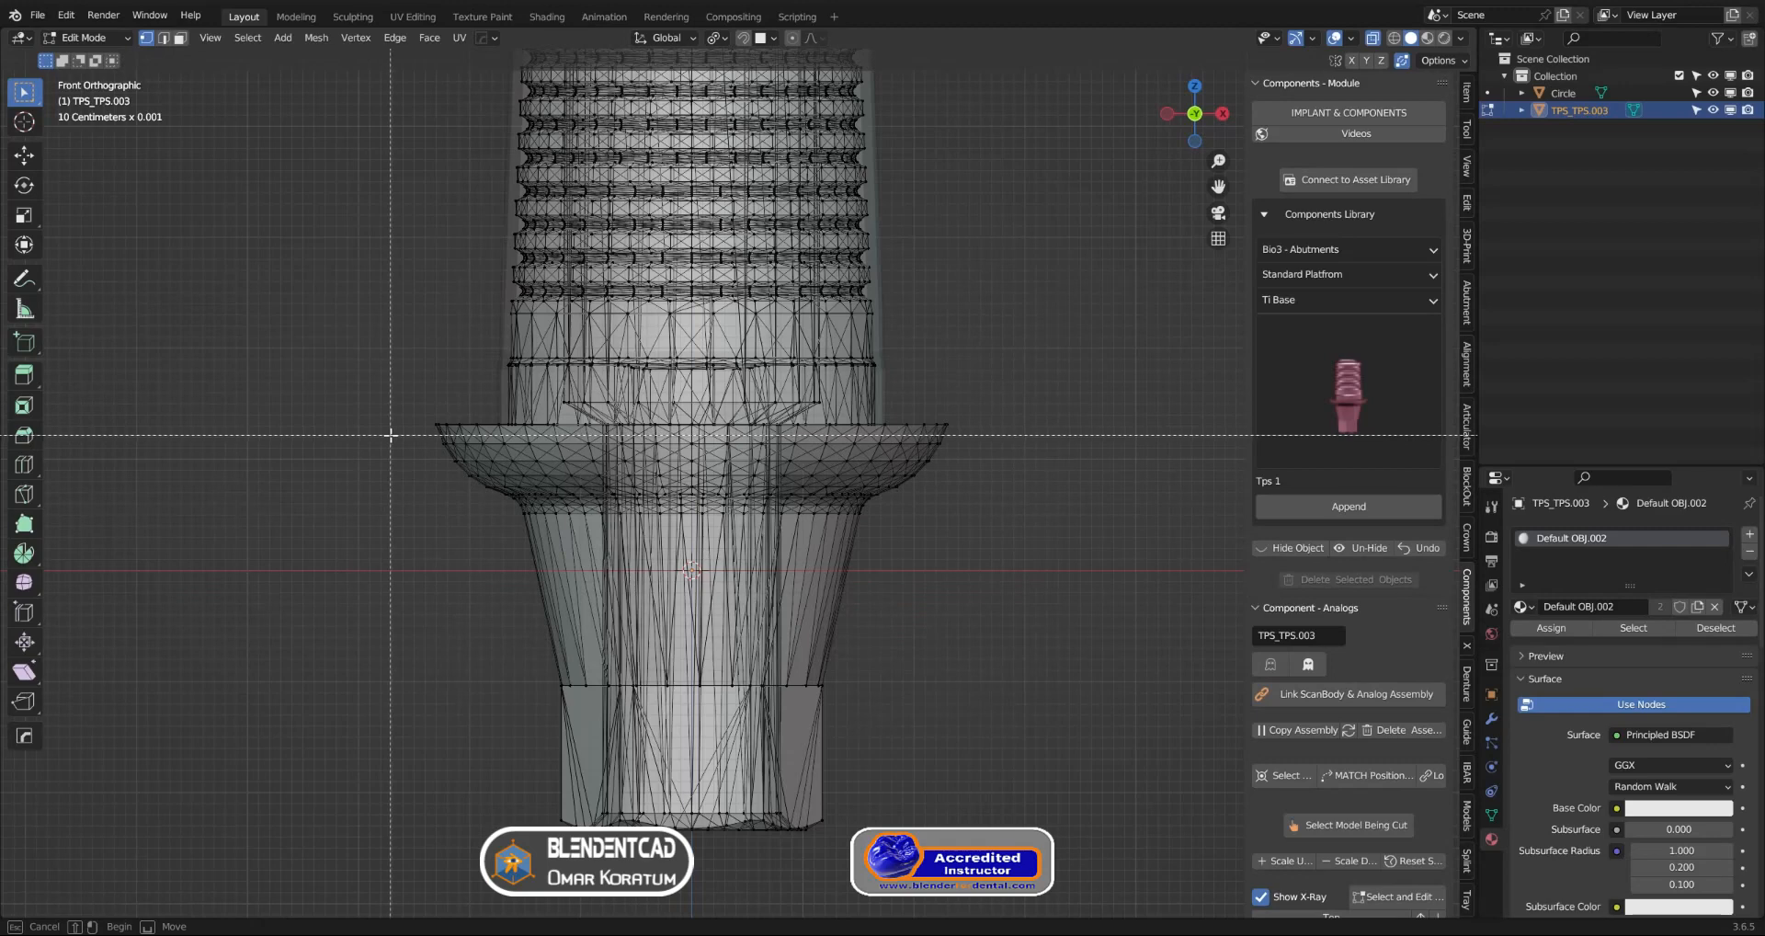
pyautogui.press('b')
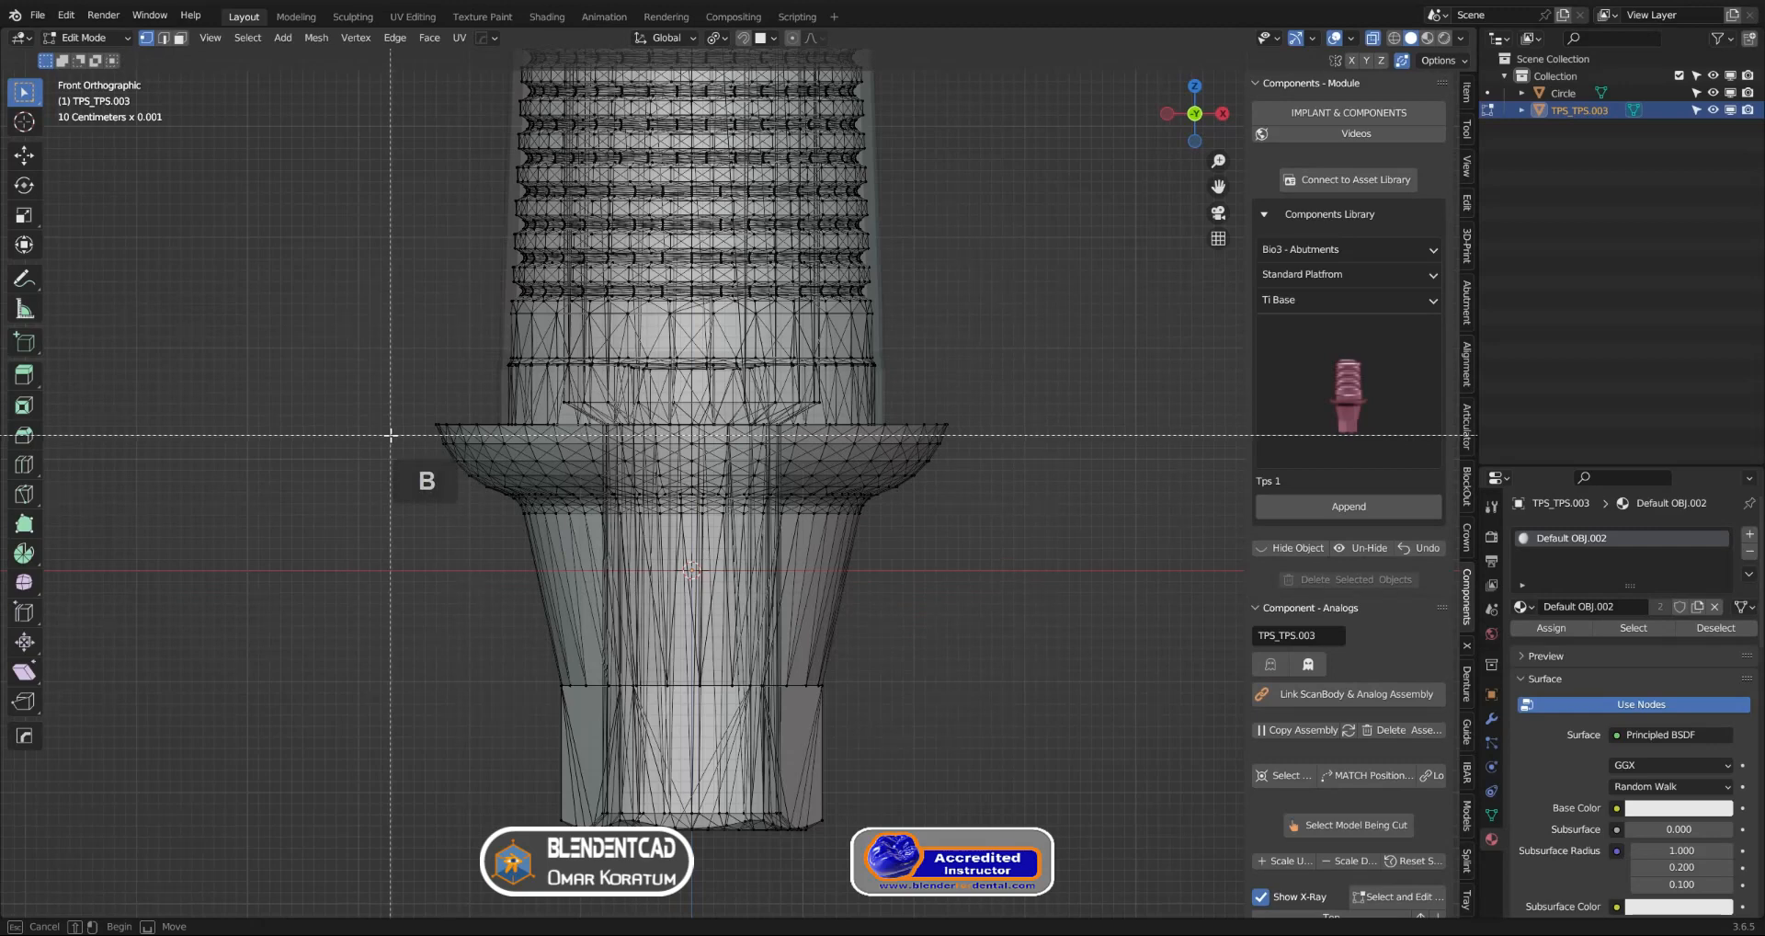
pyautogui.moveTo(390, 434); pyautogui.dragTo(1046, 857)
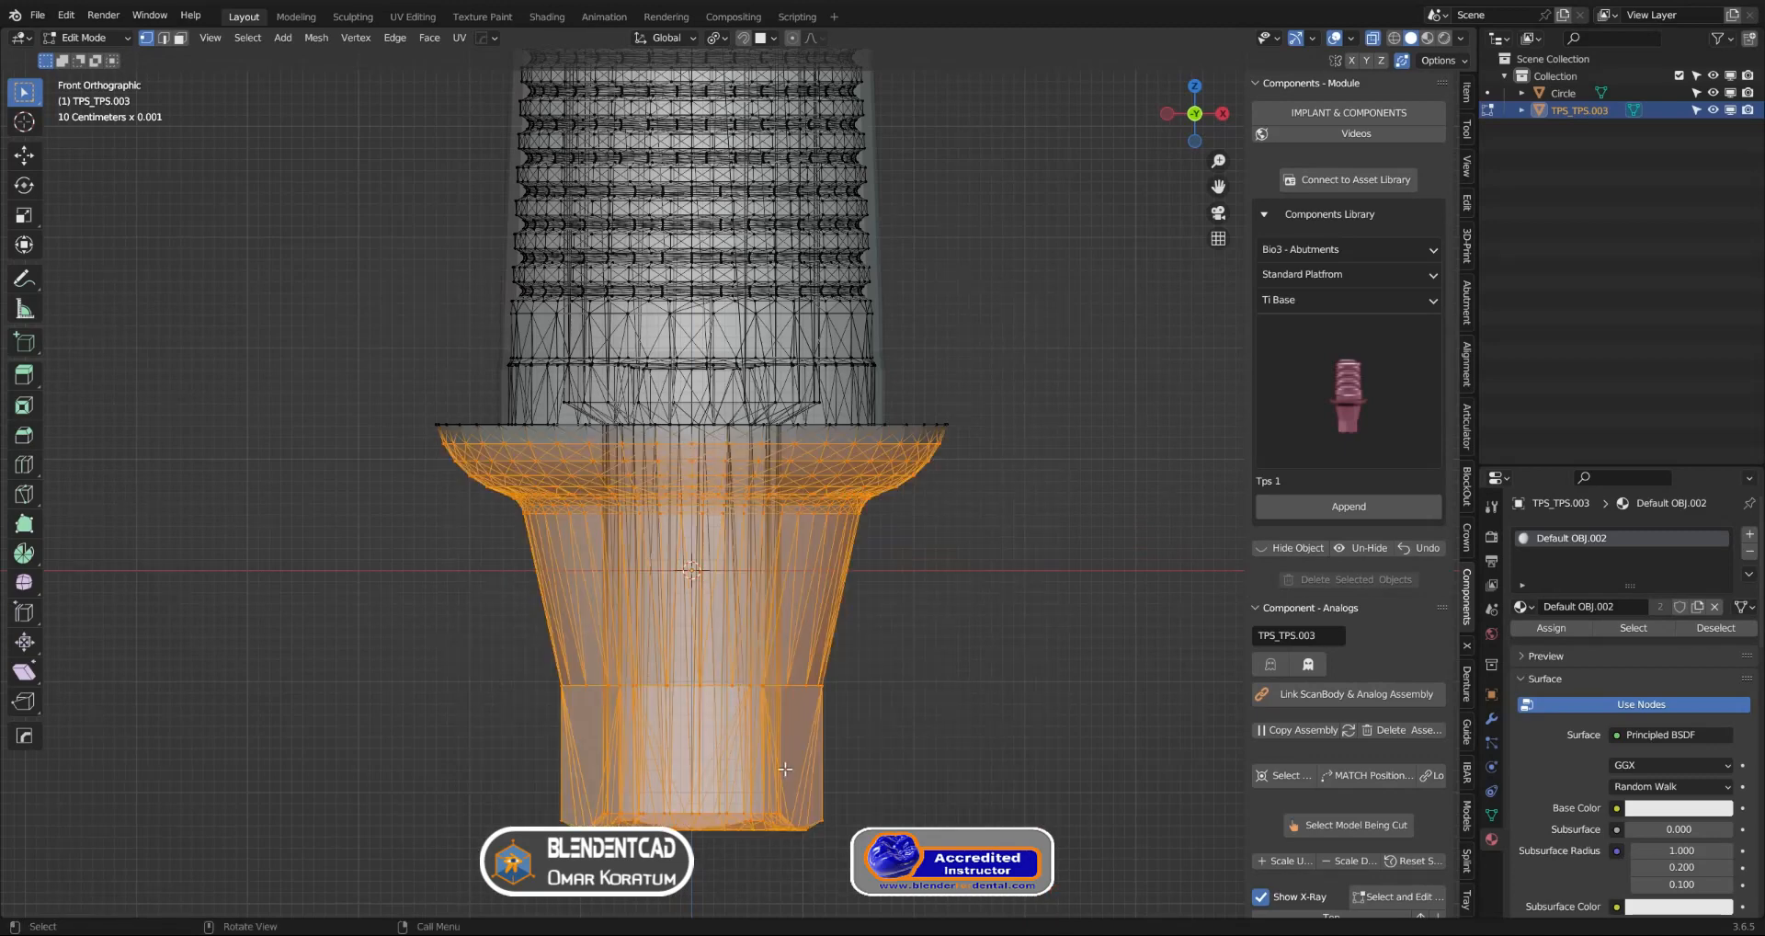
pyautogui.press('x')
pyautogui.click(966, 549)
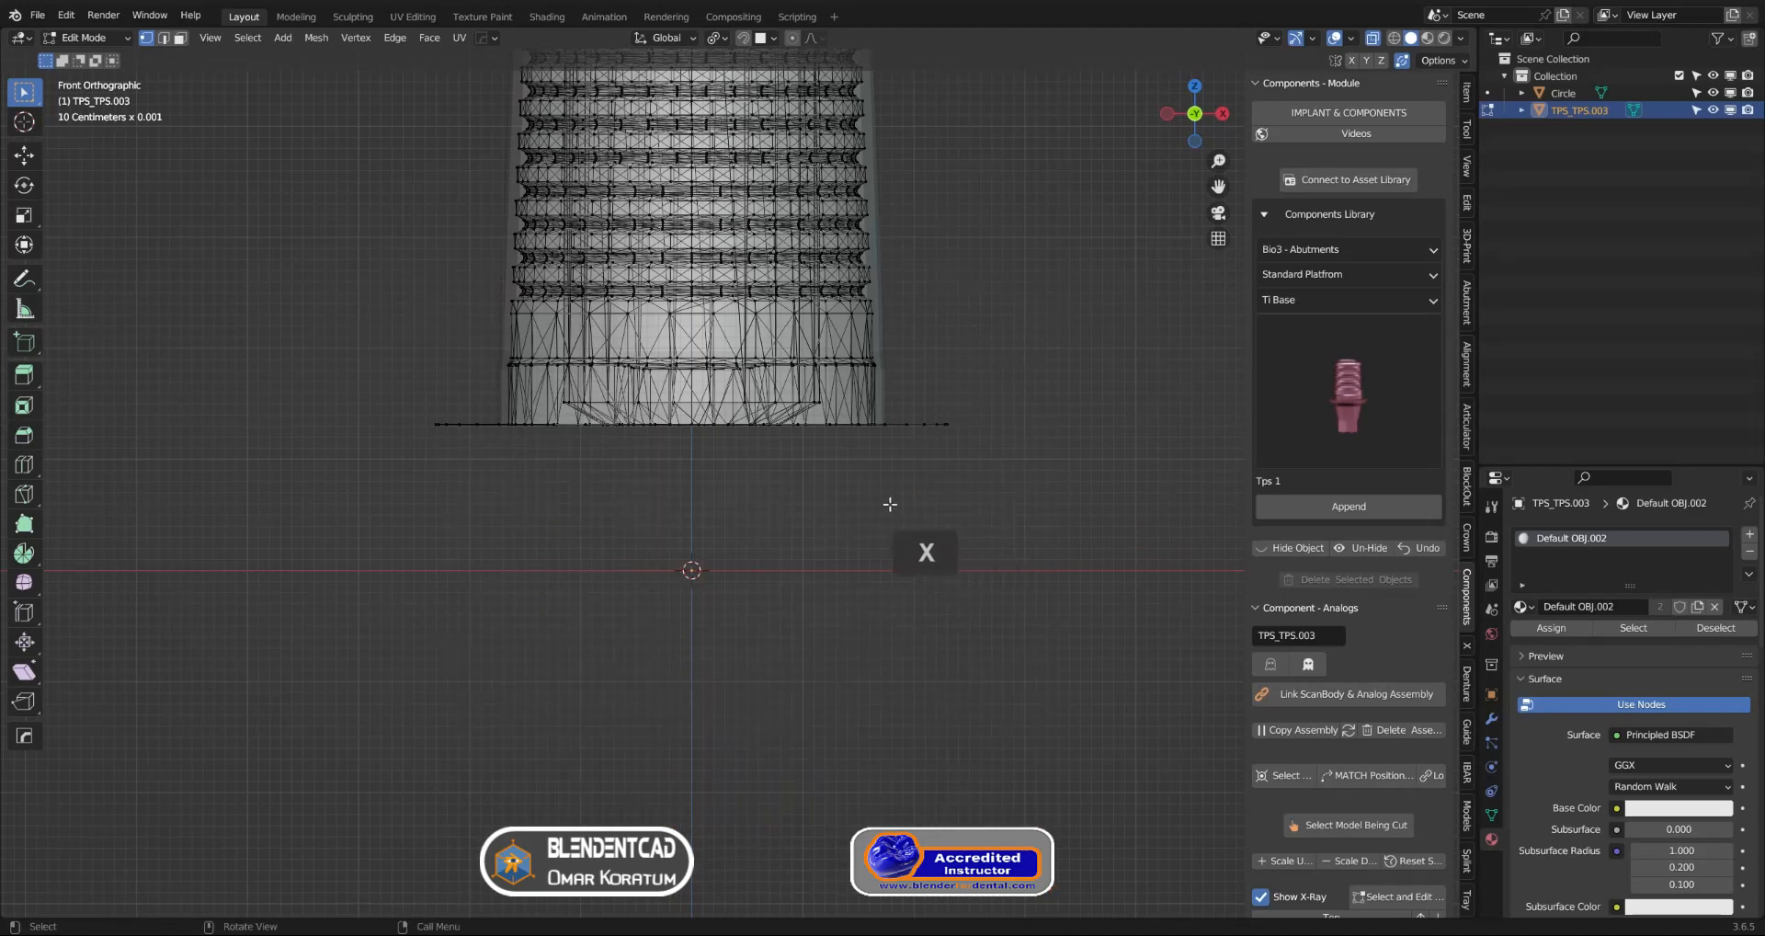
# Loop-select the shoulder's outer edge and merge its vertices by distance at 0.001 mm, with Unselected enabled
pyautogui.moveTo(890, 503); pyautogui.dragTo(991, 445, button='middle')
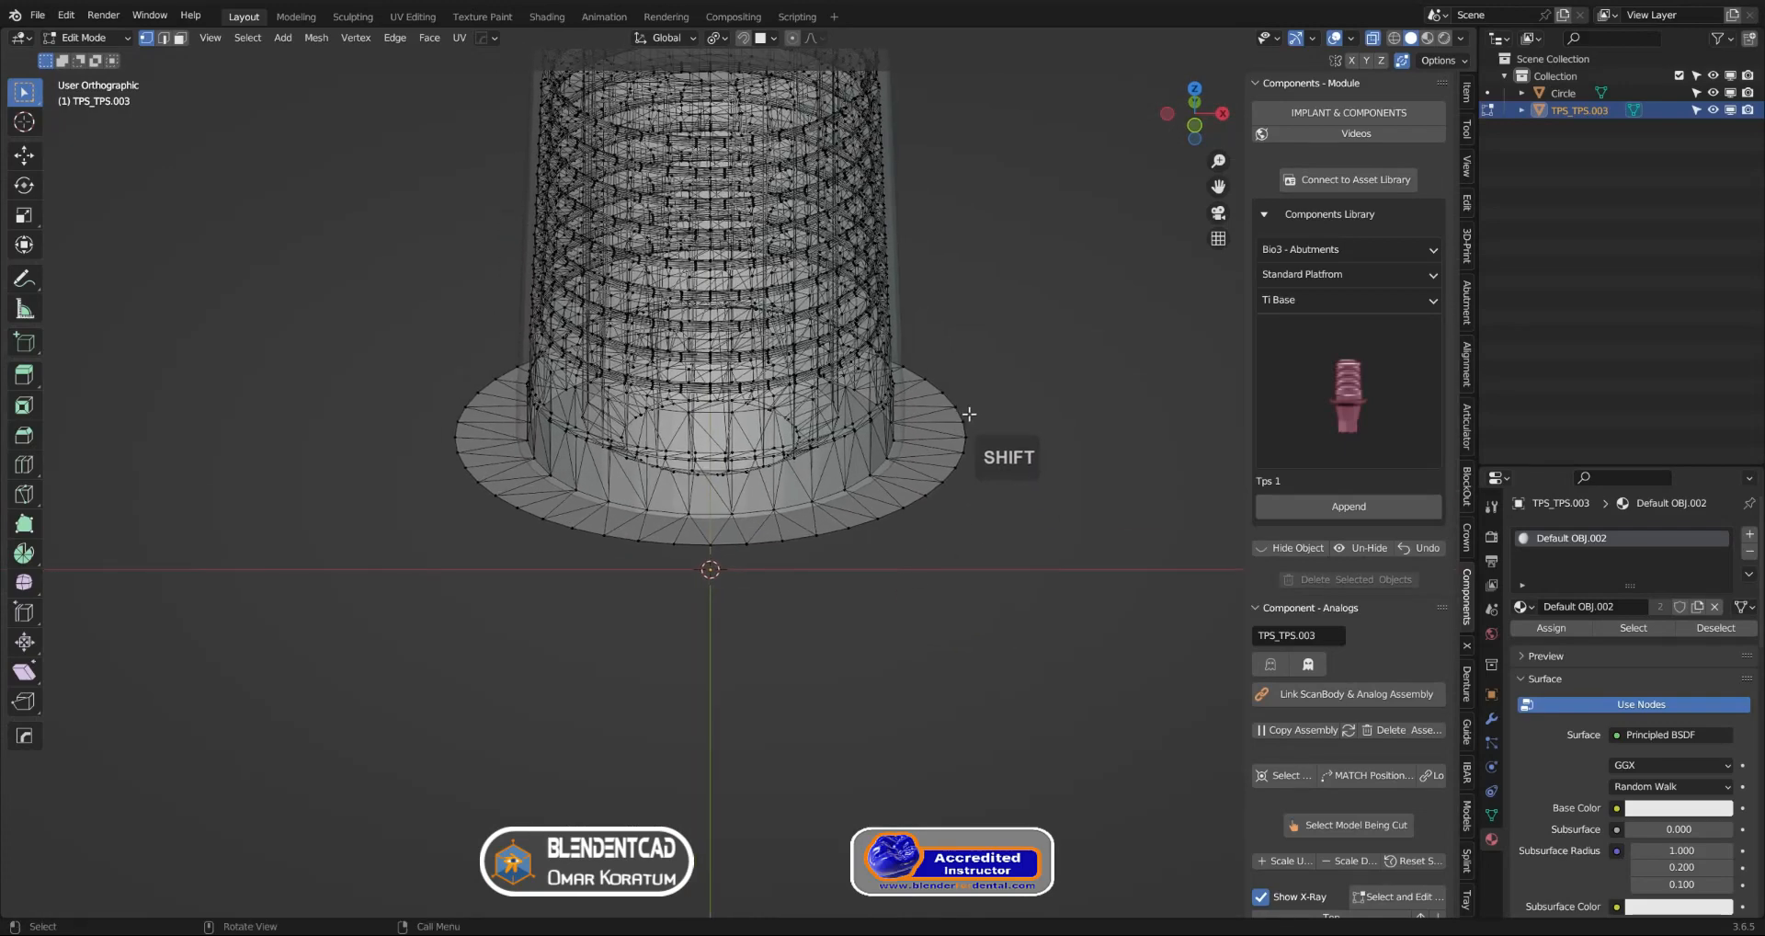
pyautogui.keyDown('shift'); pyautogui.click(964, 413); pyautogui.keyUp('shift')
pyautogui.scroll(1, 985, 452)
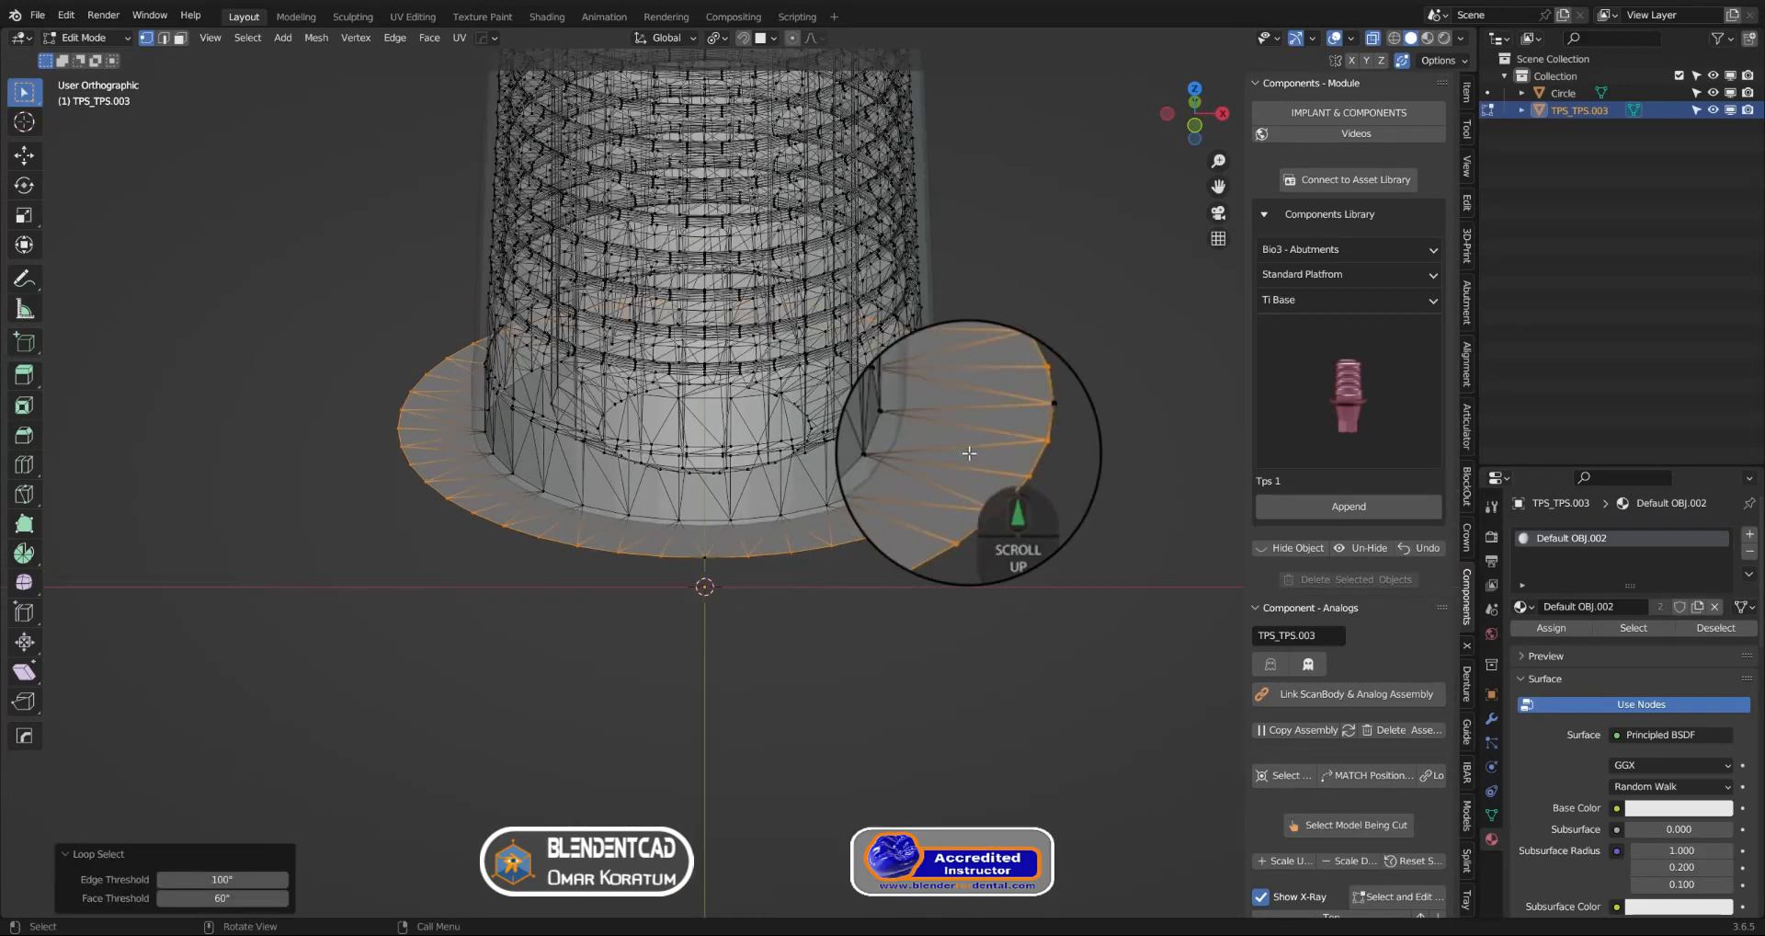
pyautogui.moveTo(646, 461); pyautogui.dragTo(945, 482, button='middle')
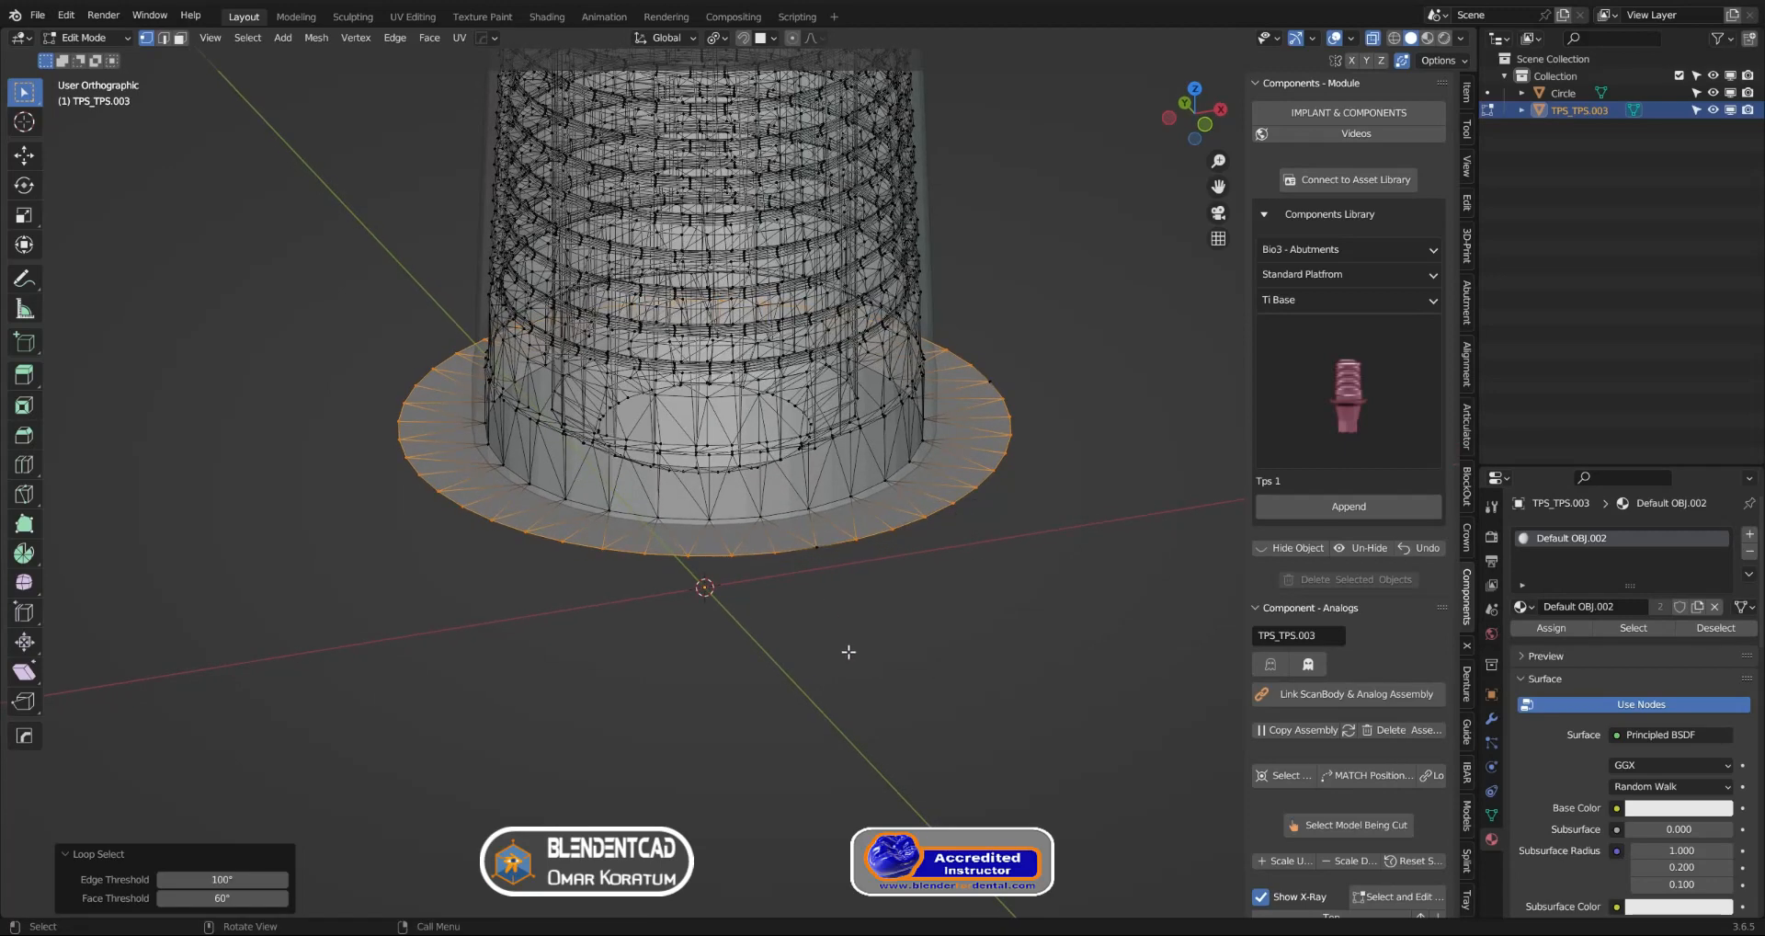
pyautogui.press('m')
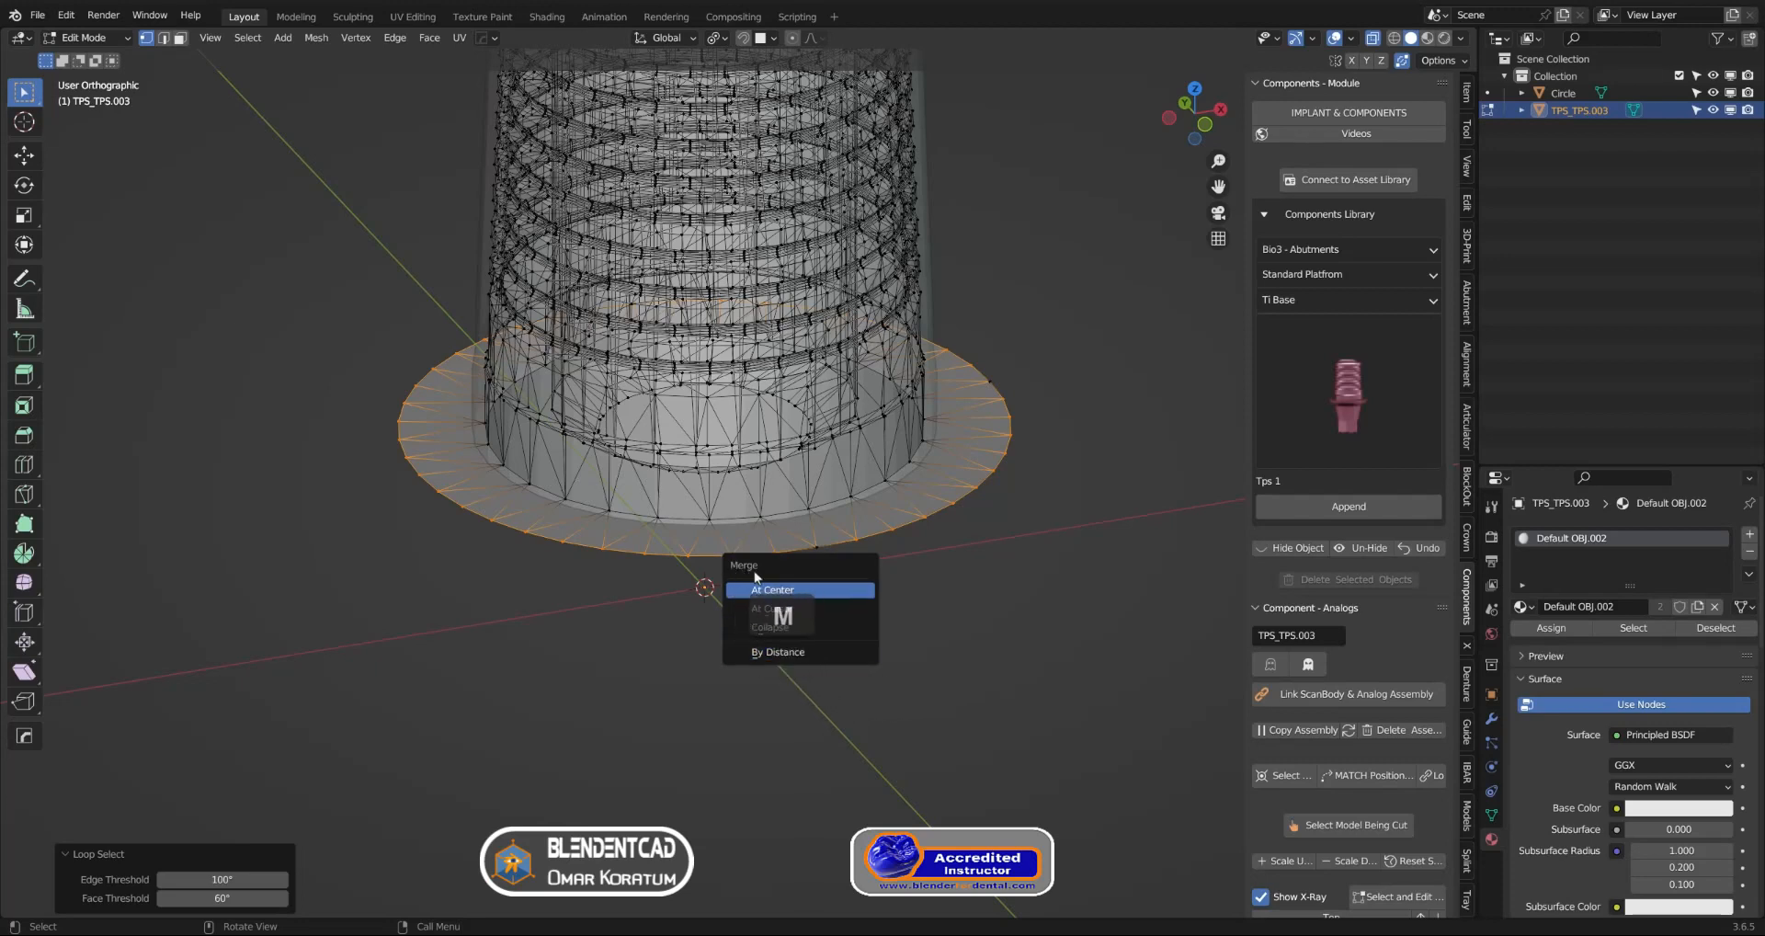
pyautogui.click(791, 655)
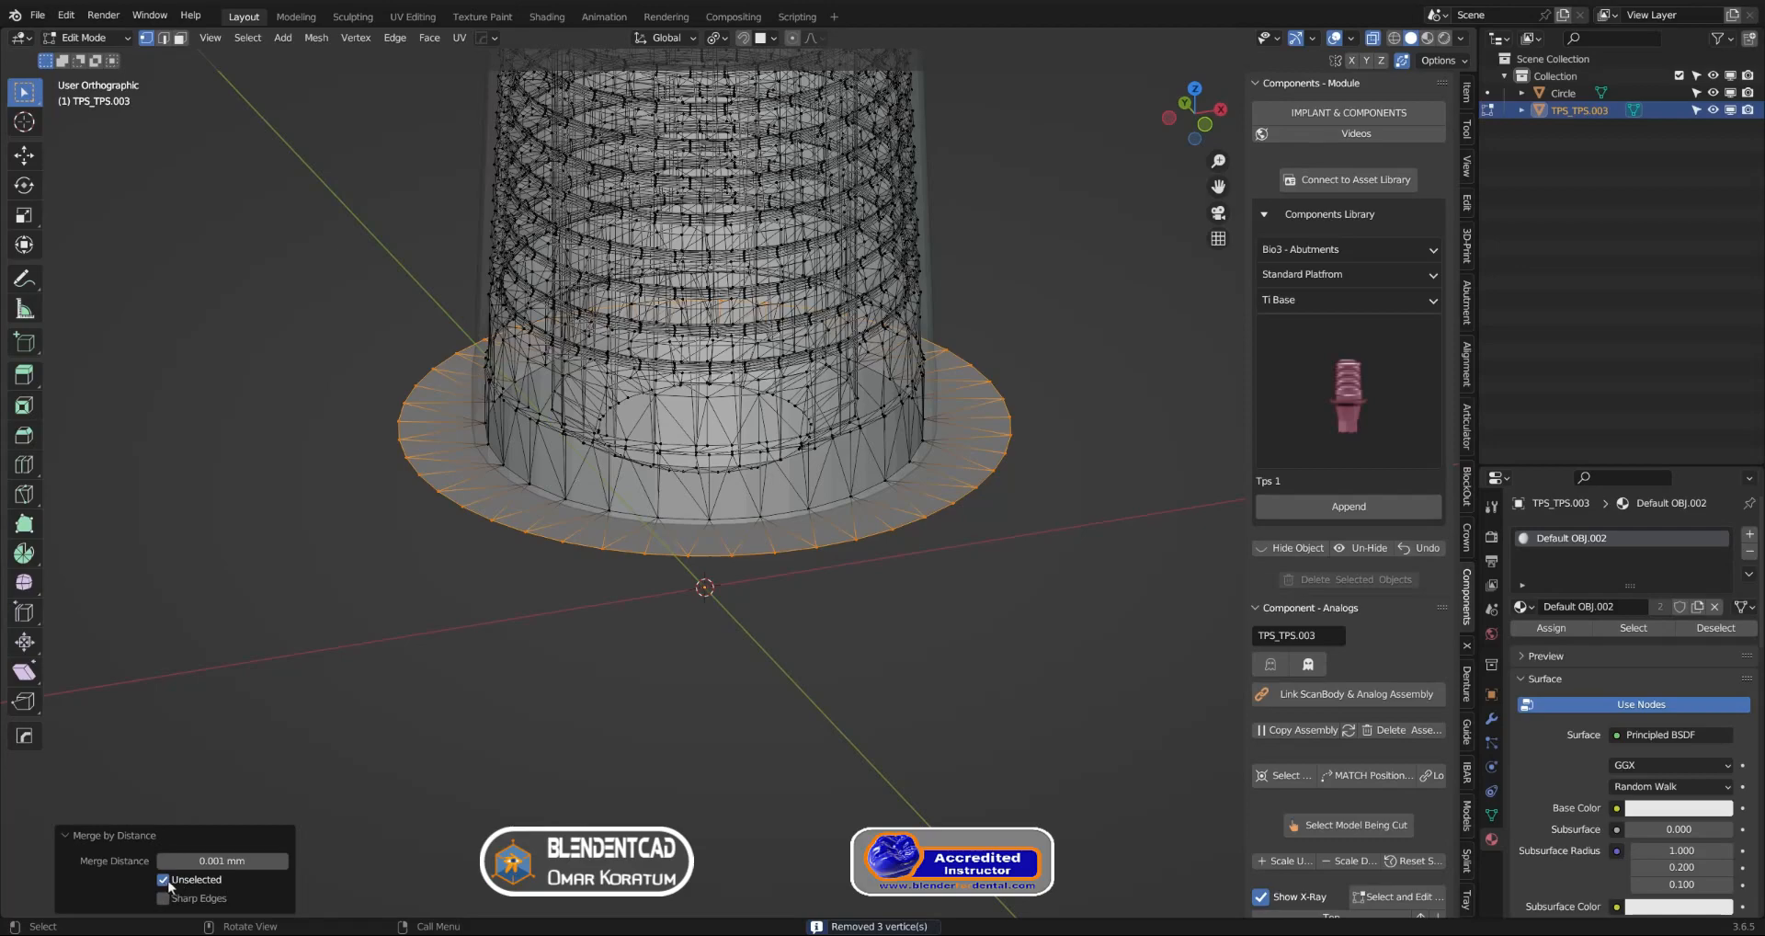
pyautogui.moveTo(1079, 417)
pyautogui.mouseDown(button='middle')
pyautogui.moveTo(1018, 467)
pyautogui.moveTo(1050, 432)
pyautogui.mouseUp(button='middle')
pyautogui.moveTo(943, 449); pyautogui.dragTo(930, 395, button='middle')
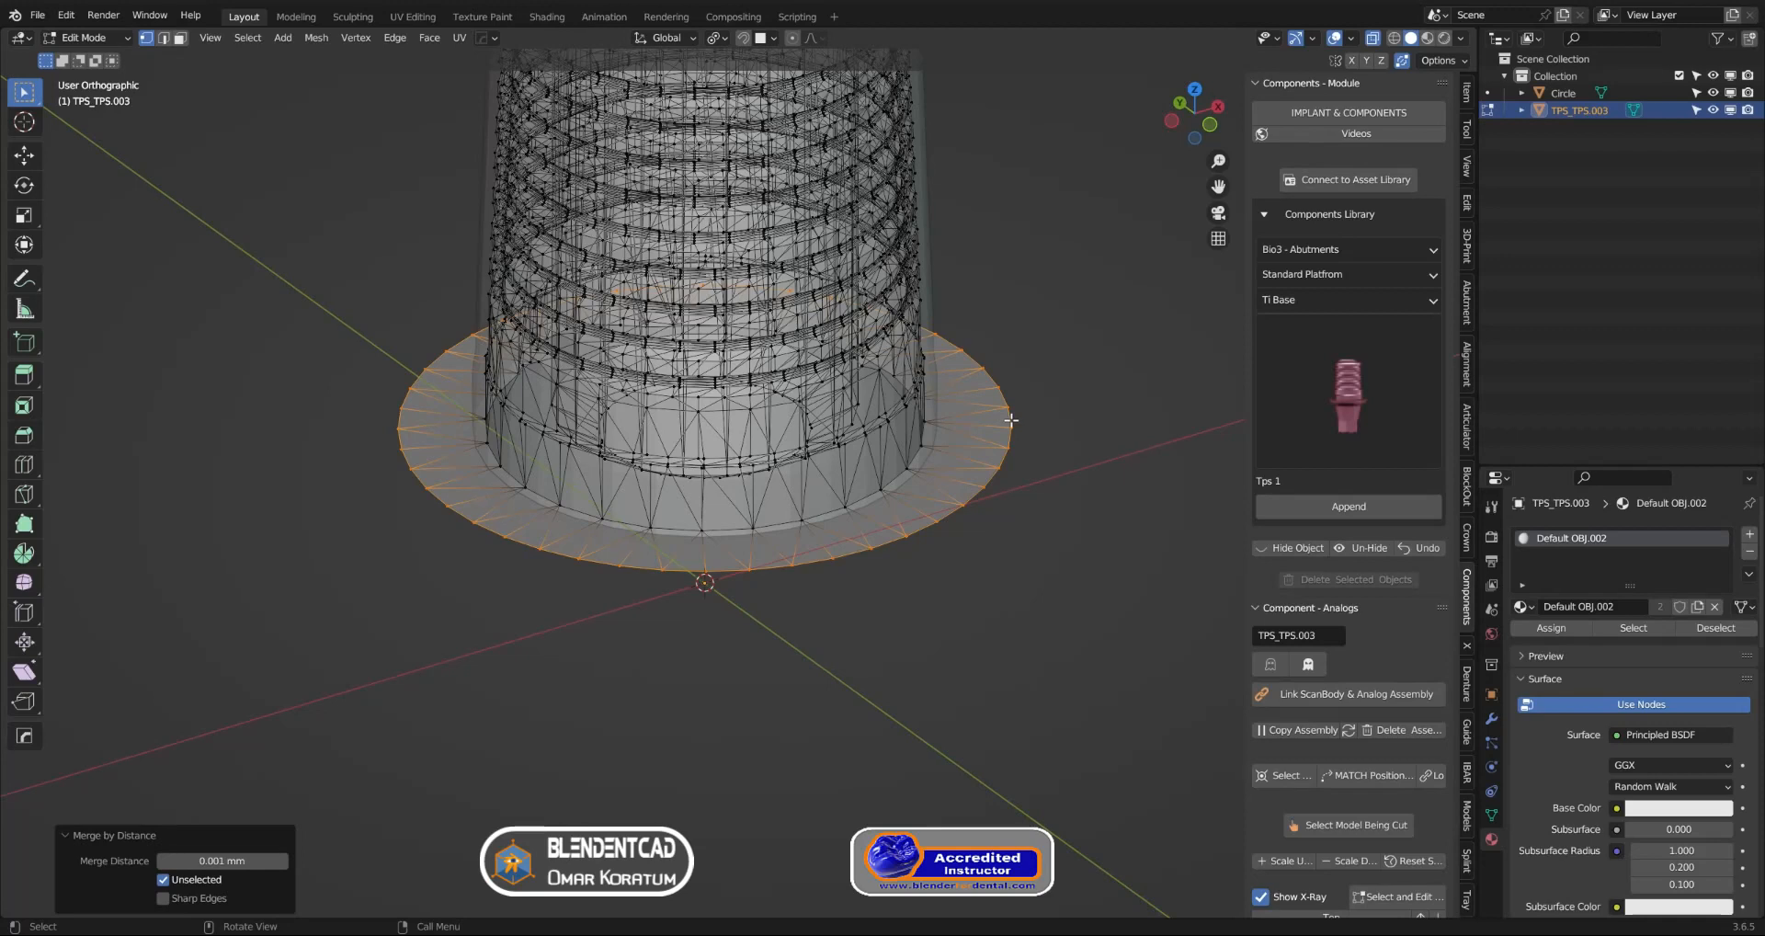
# Duplicate the shoulder's outer edge loop in place, separate the whole mesh by loose parts, and return to Object Mode
pyautogui.hotkey('shift', 'd')
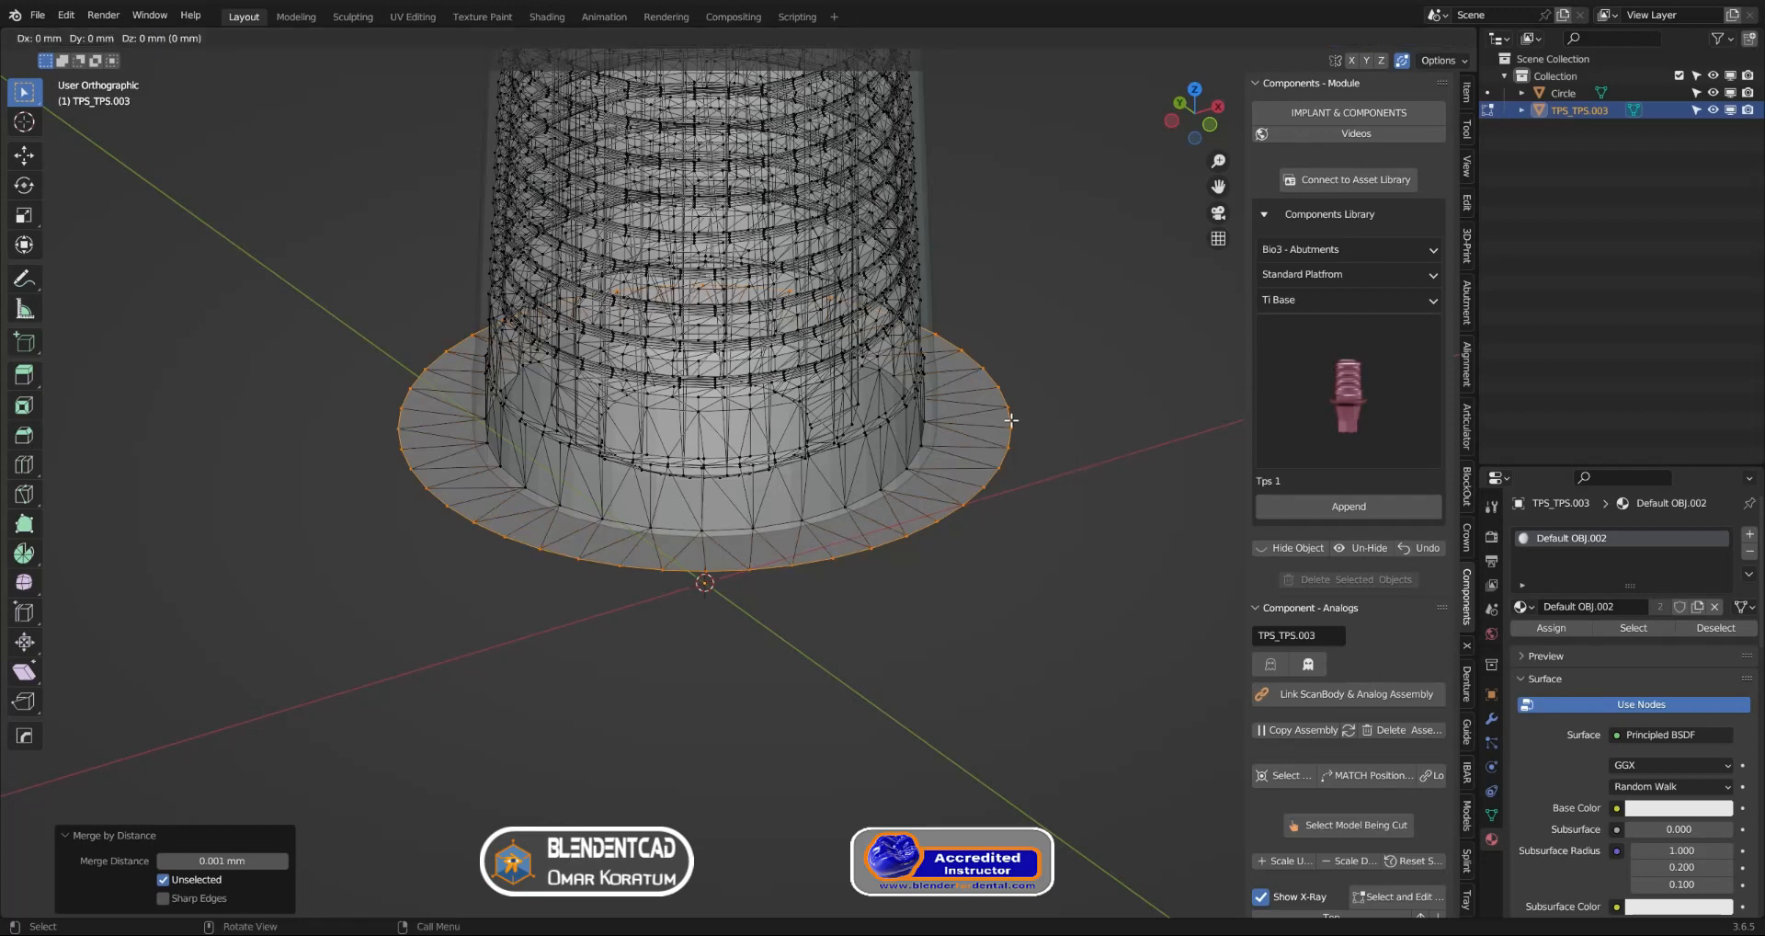
pyautogui.rightClick(1011, 420)
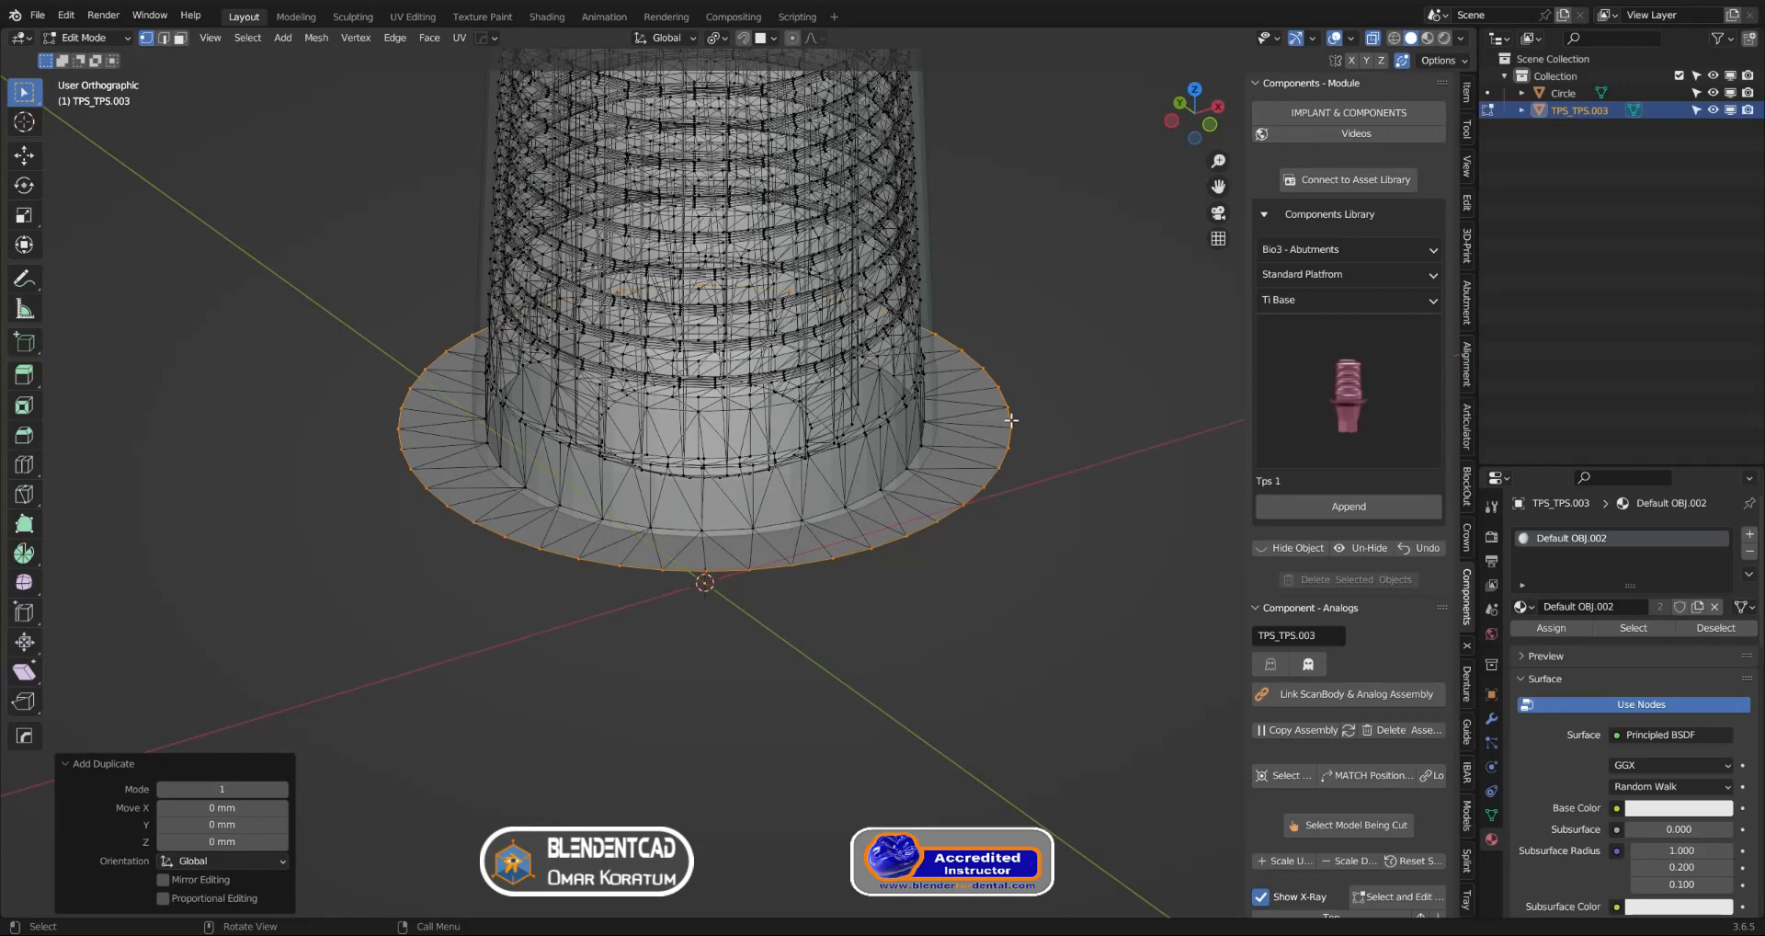
pyautogui.press('a')
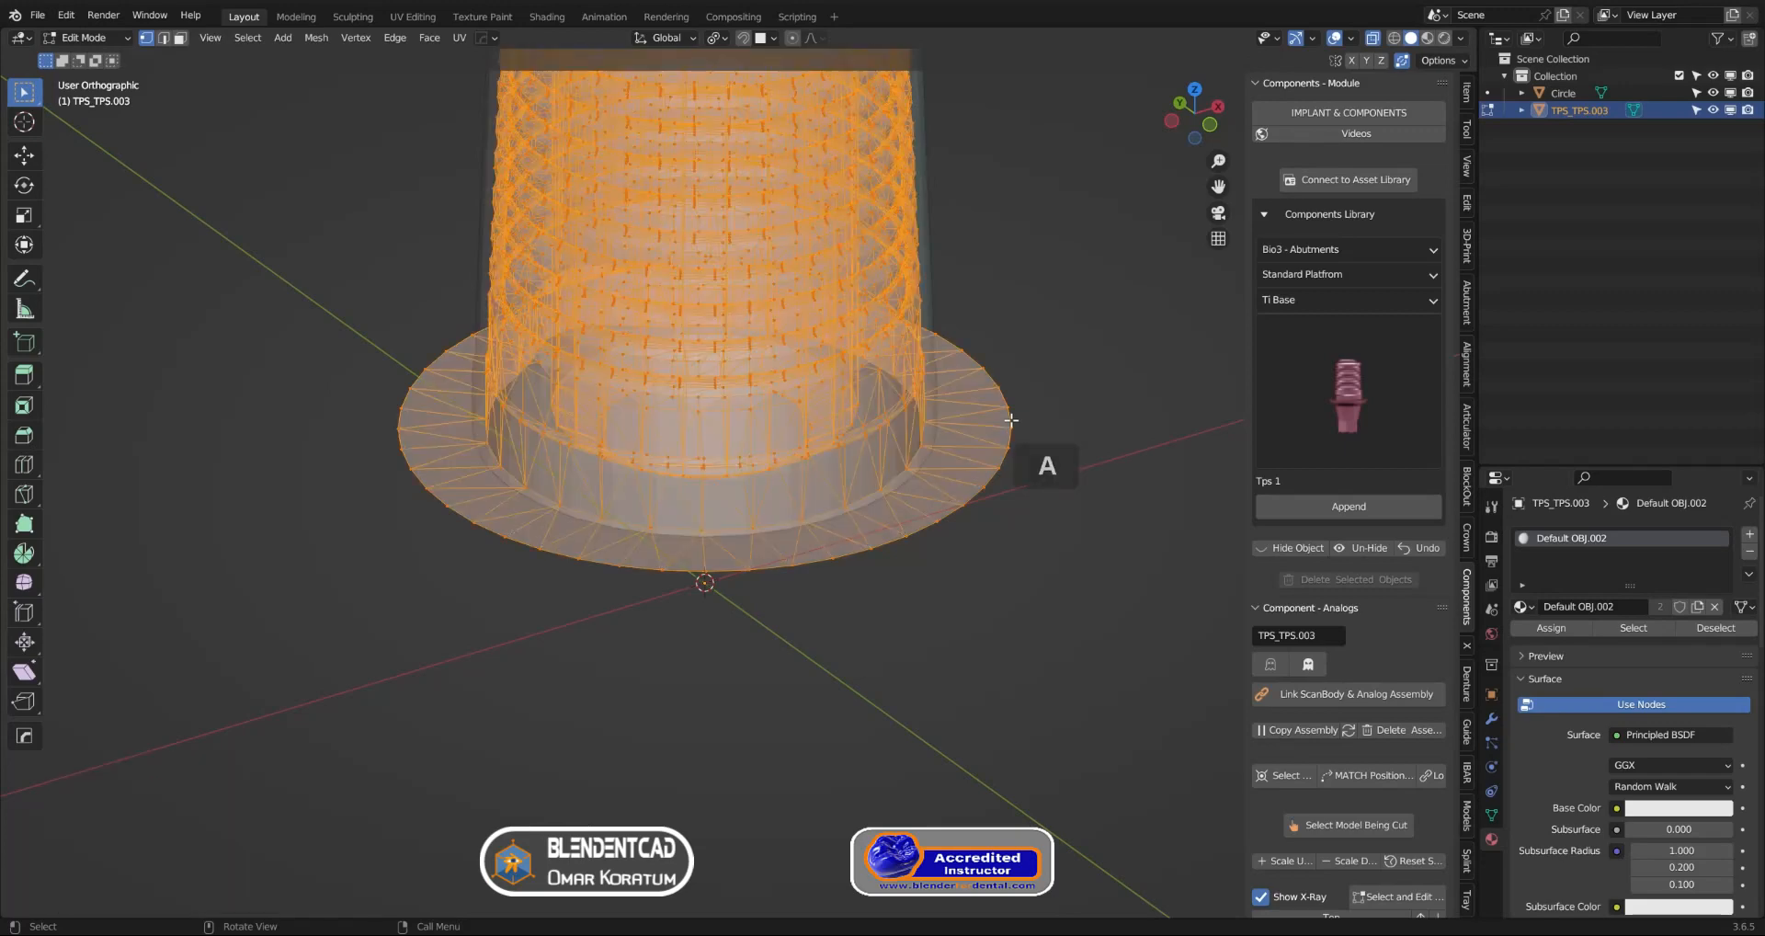
pyautogui.press('p')
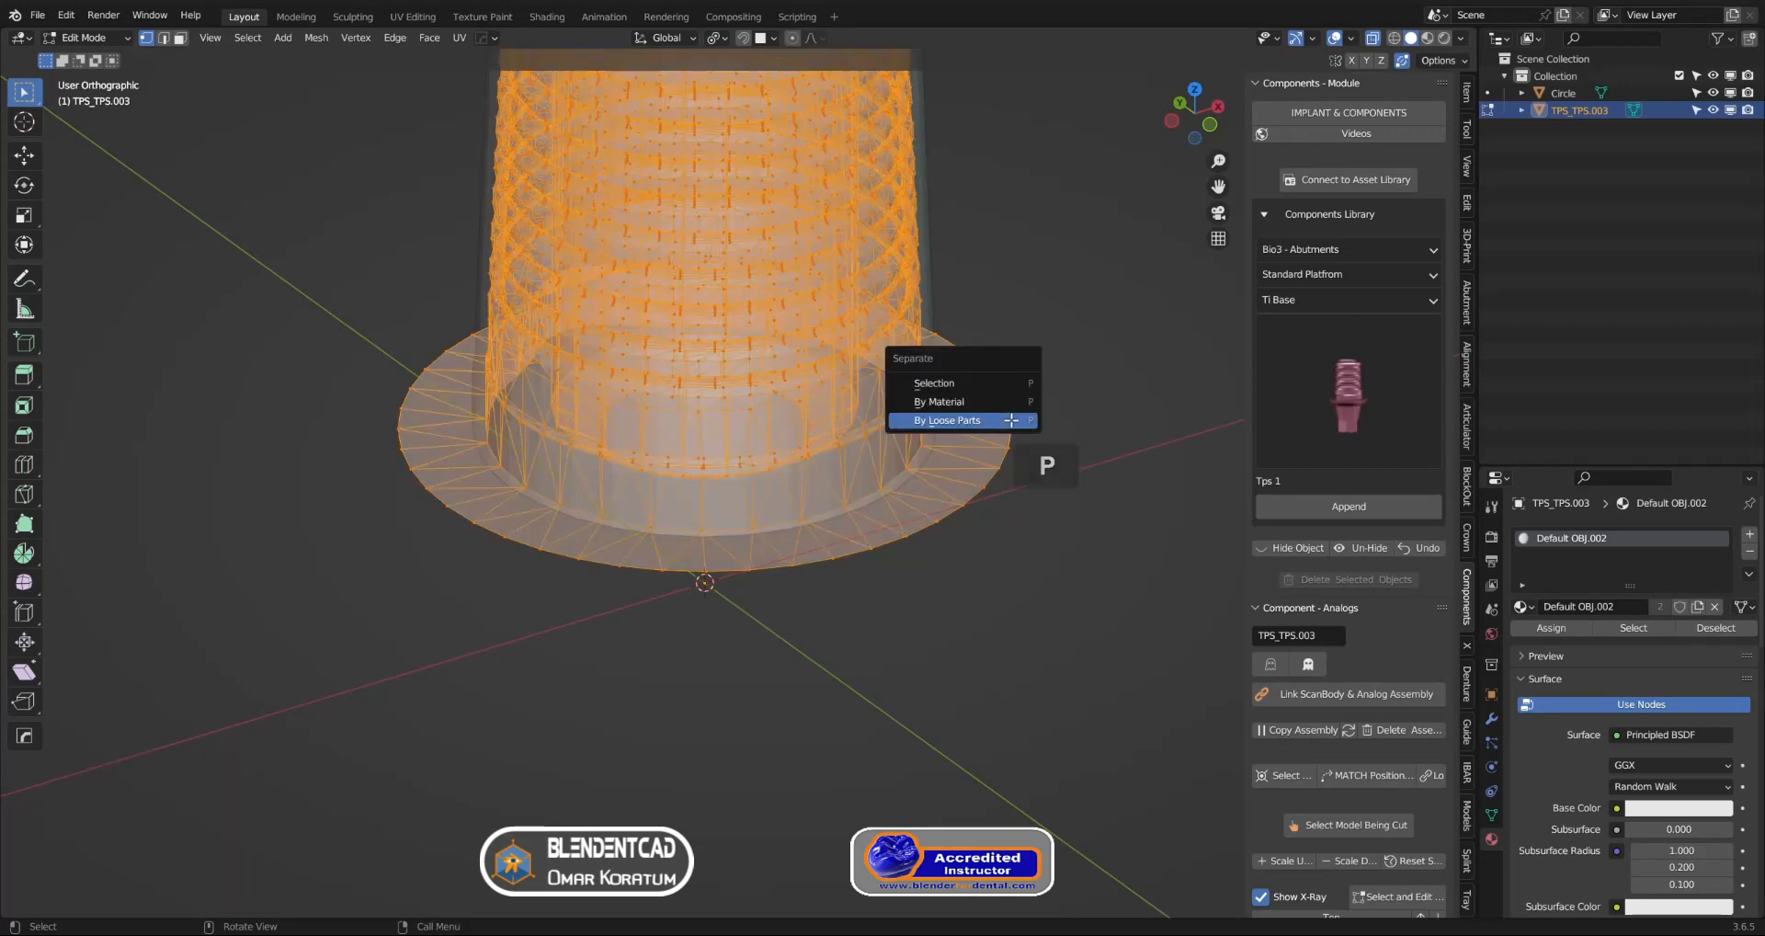
pyautogui.click(968, 422)
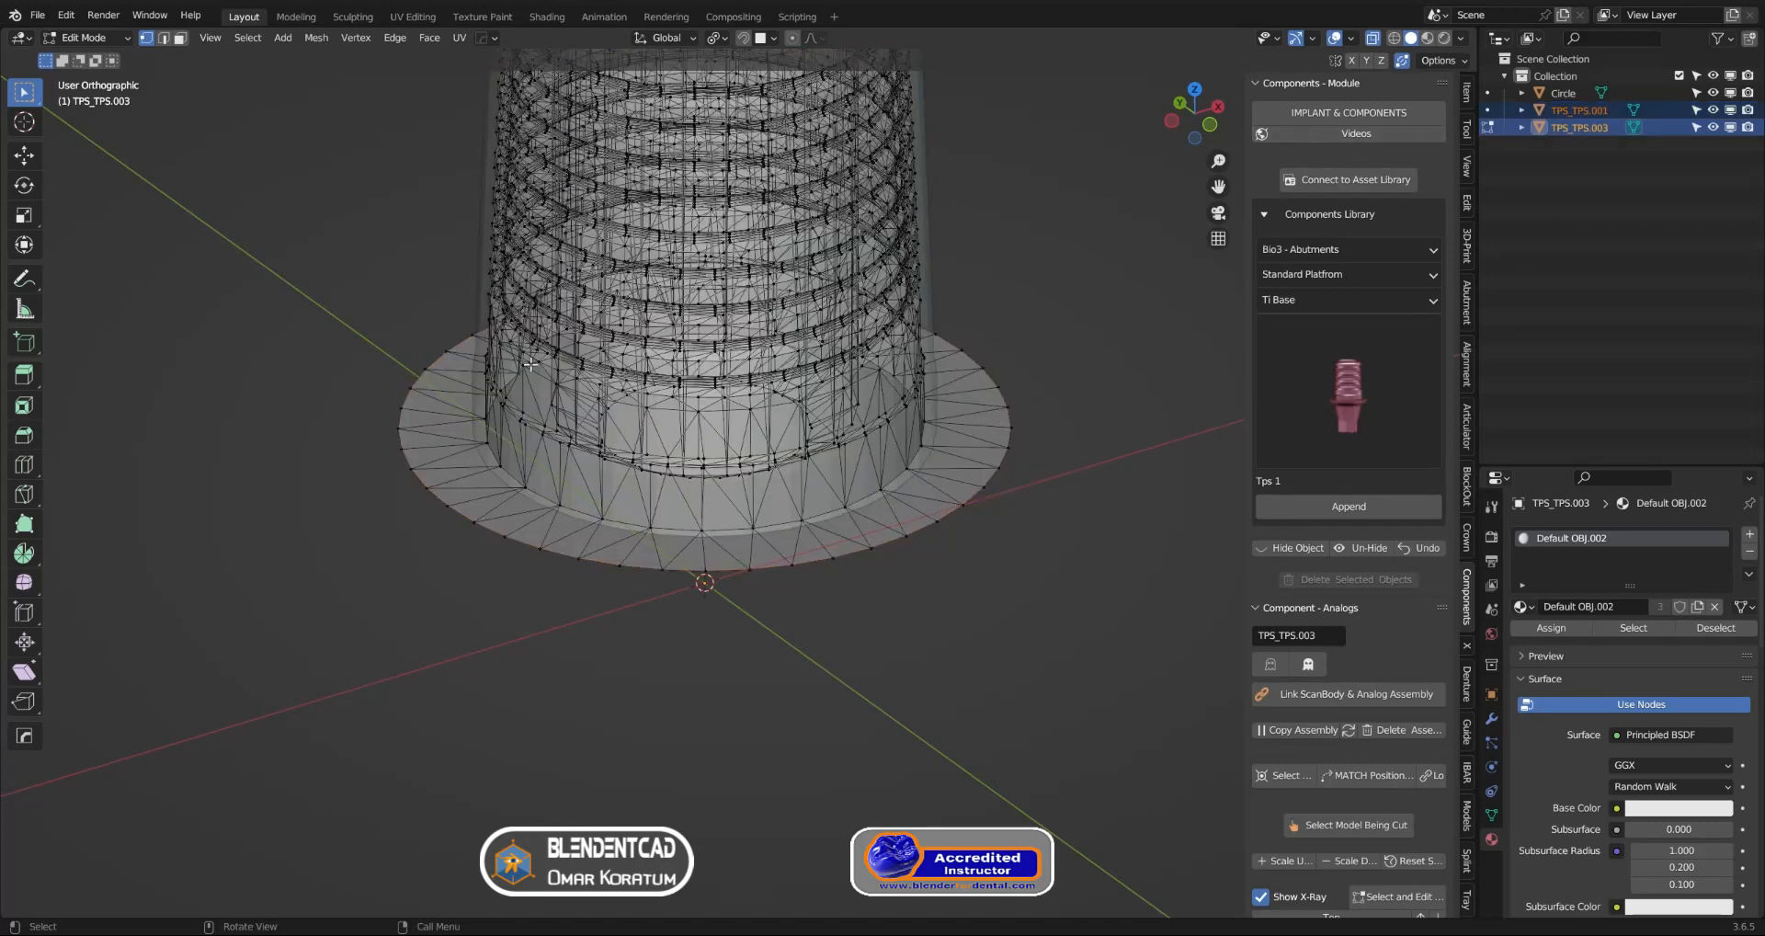
pyautogui.click(98, 40)
pyautogui.click(91, 57)
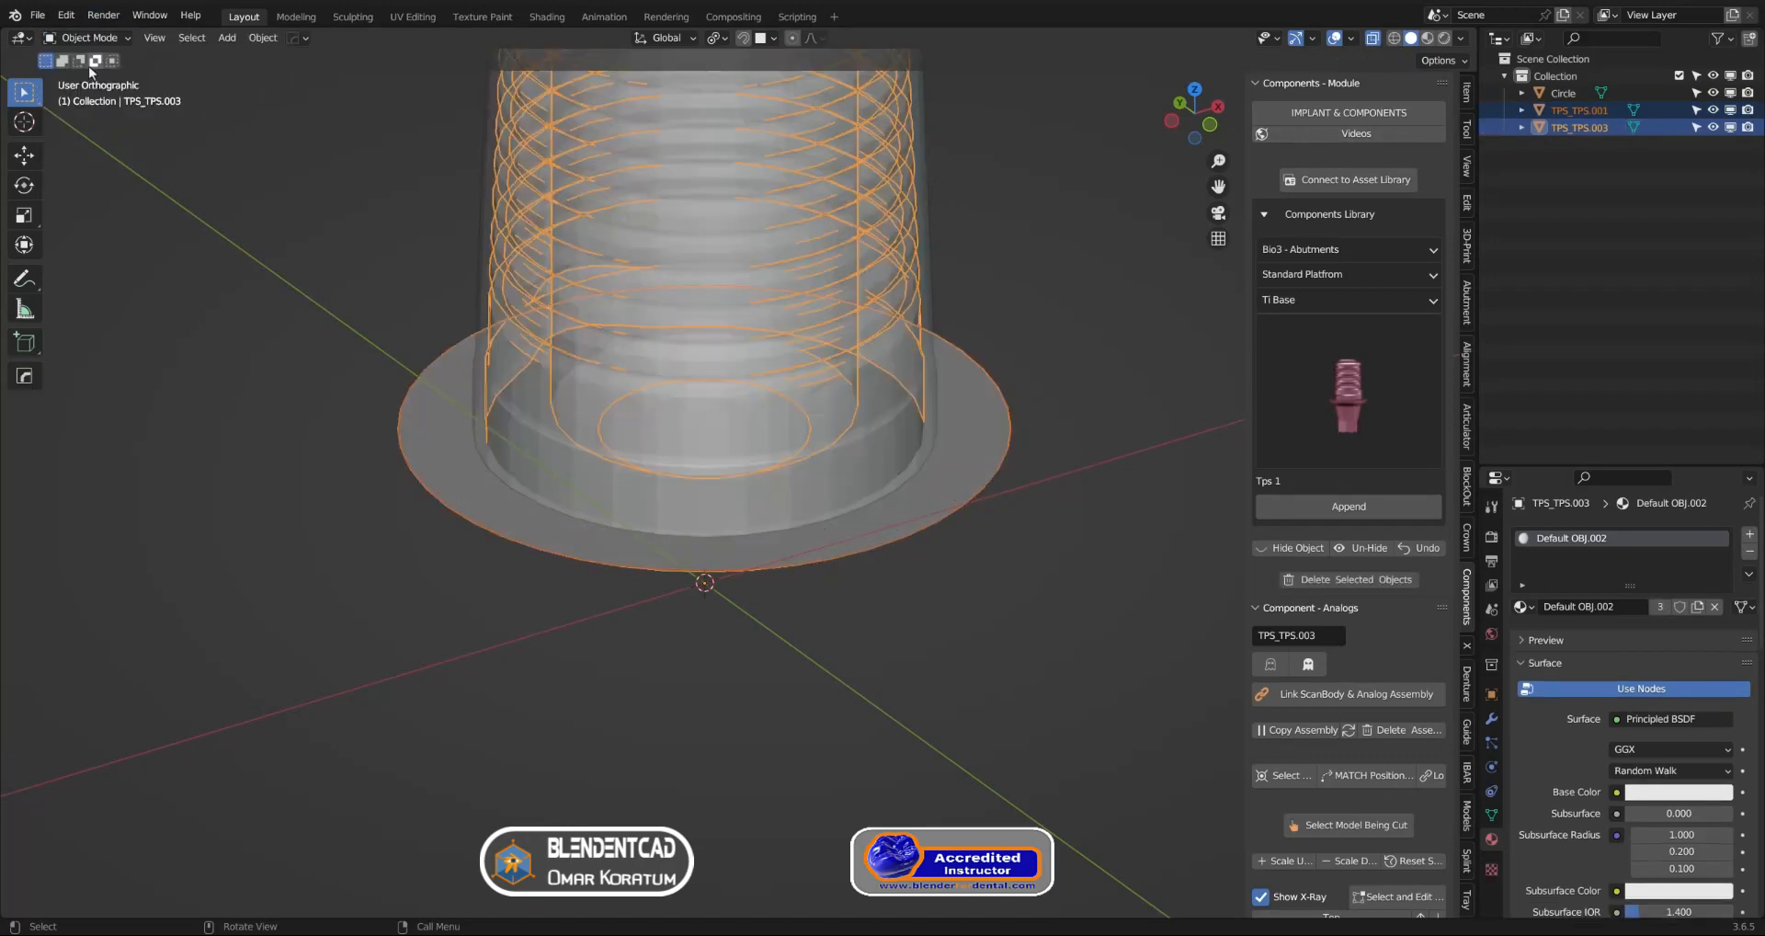
# Hide the remaining abutment mesh TPS_TPS.003 and join the separated ring TPS_TPS.001 into the Circle sleeve
pyautogui.click(947, 494)
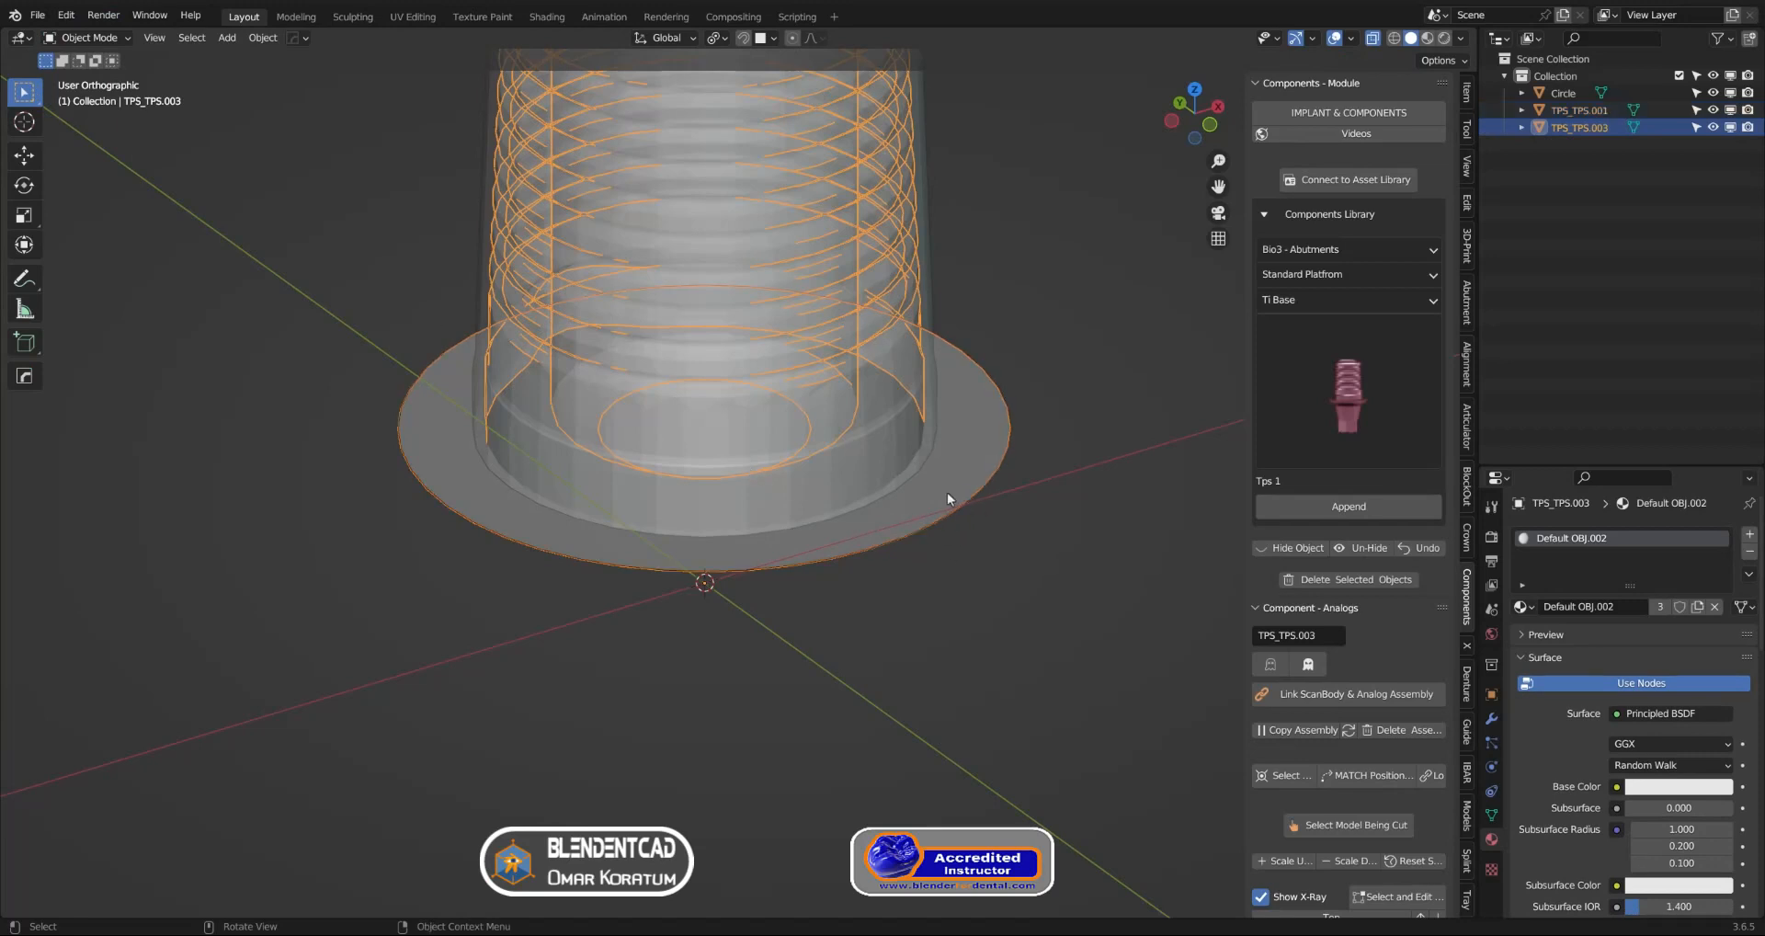
pyautogui.press('h')
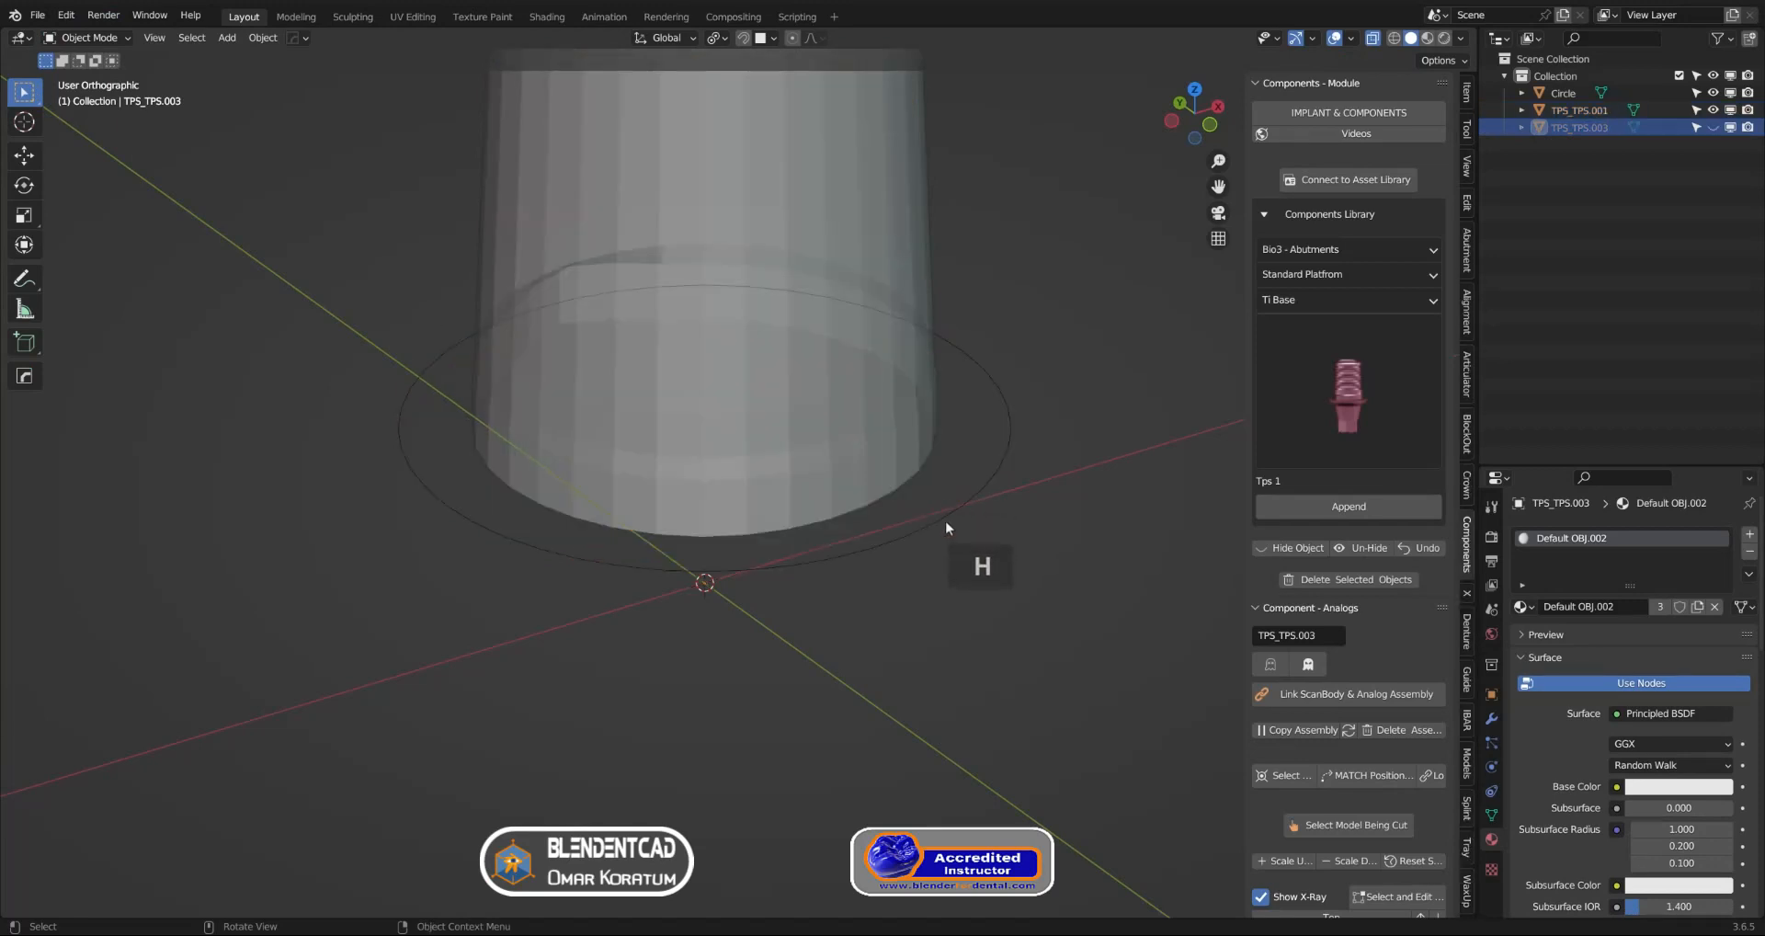
pyautogui.click(945, 521)
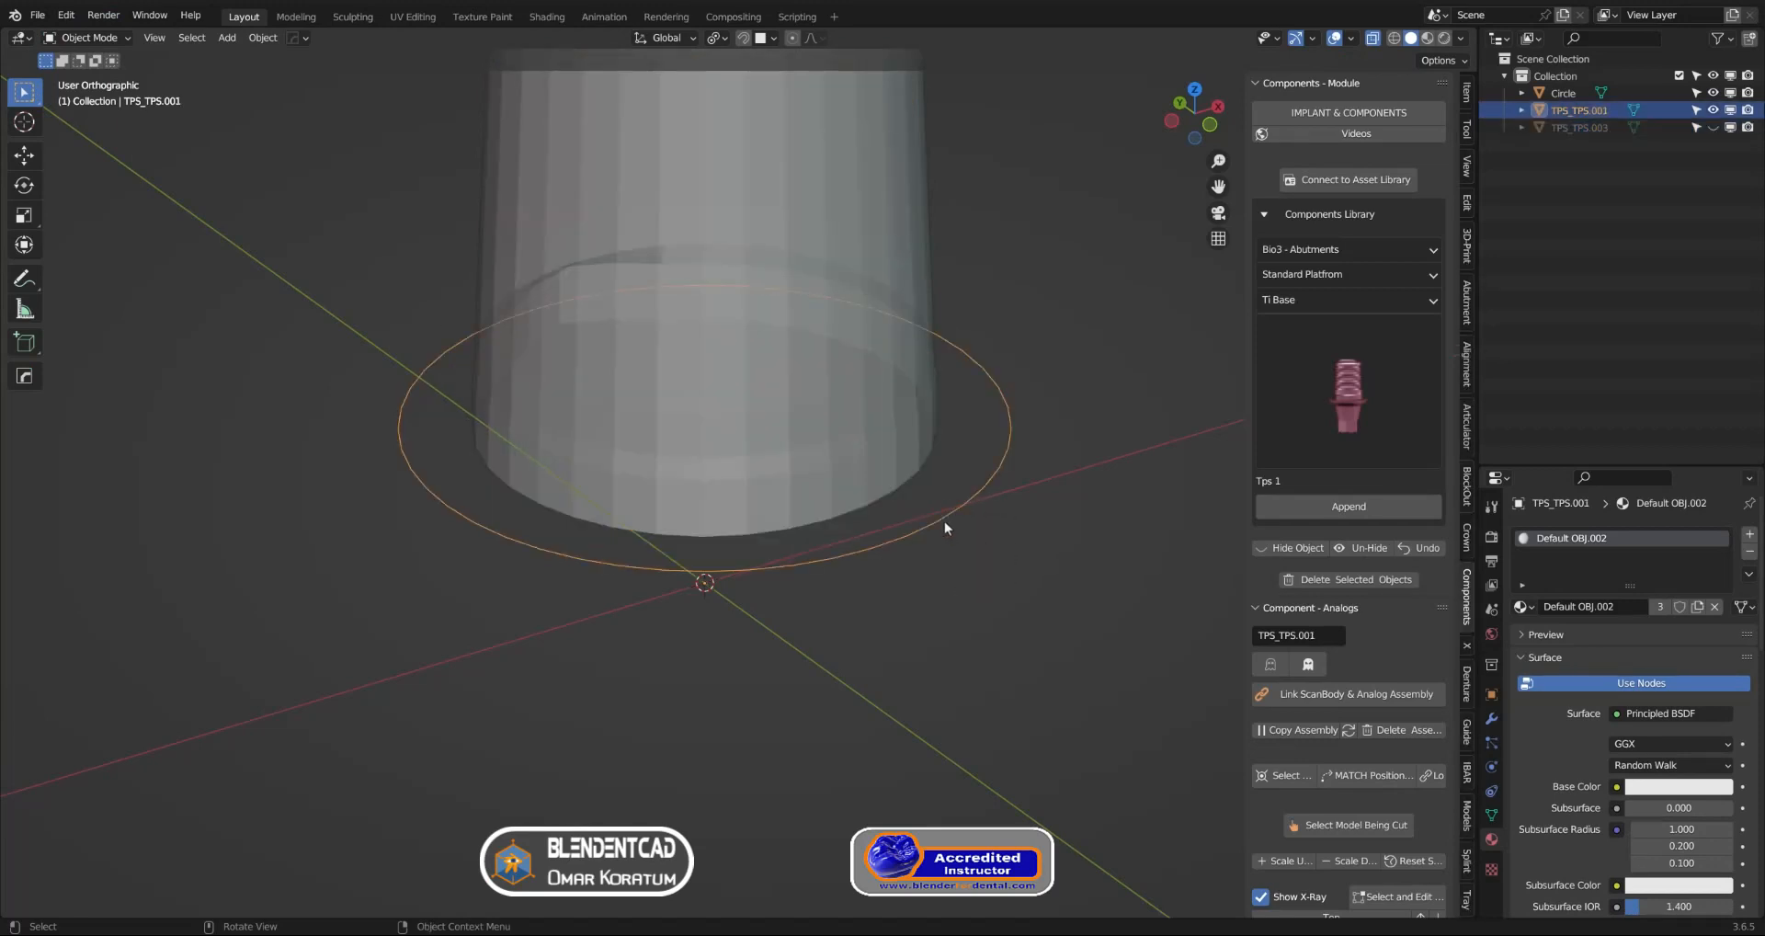
pyautogui.keyDown('shift'); pyautogui.click(839, 474); pyautogui.keyUp('shift')
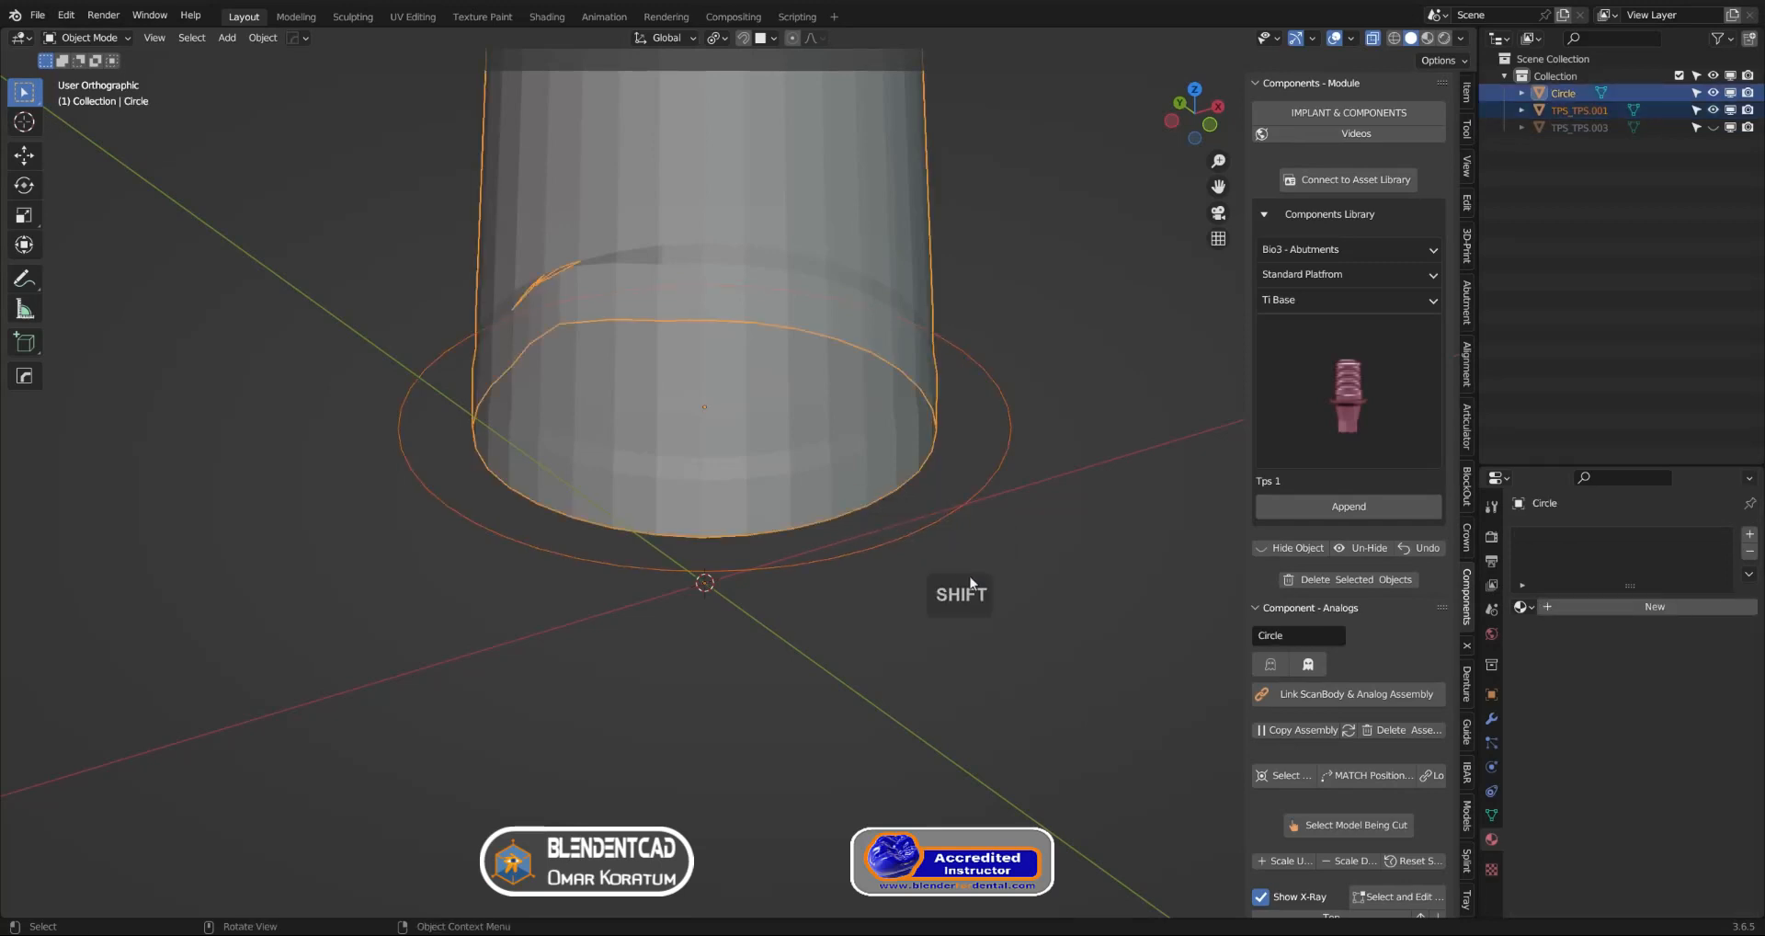
pyautogui.hotkey('ctrl', 'j')
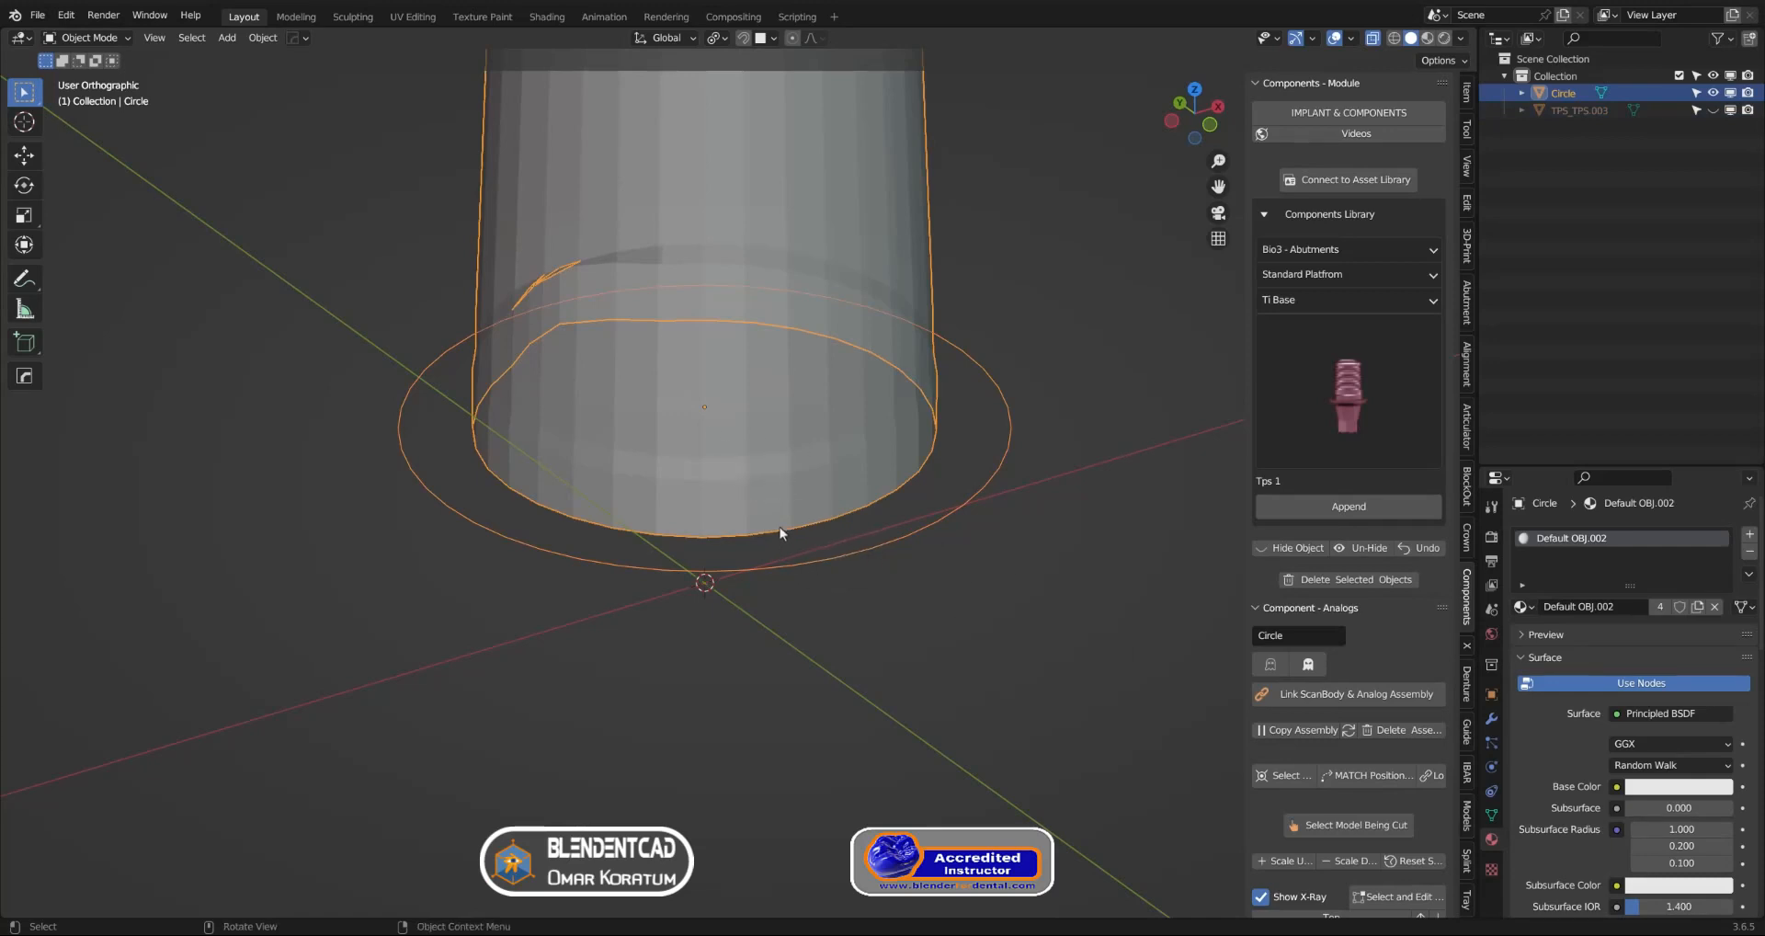
# In Edit Mode, bridge the outer ring and the sleeve's bottom edge loop with Bridge Edge Loops to form the flange
pyautogui.click(111, 37)
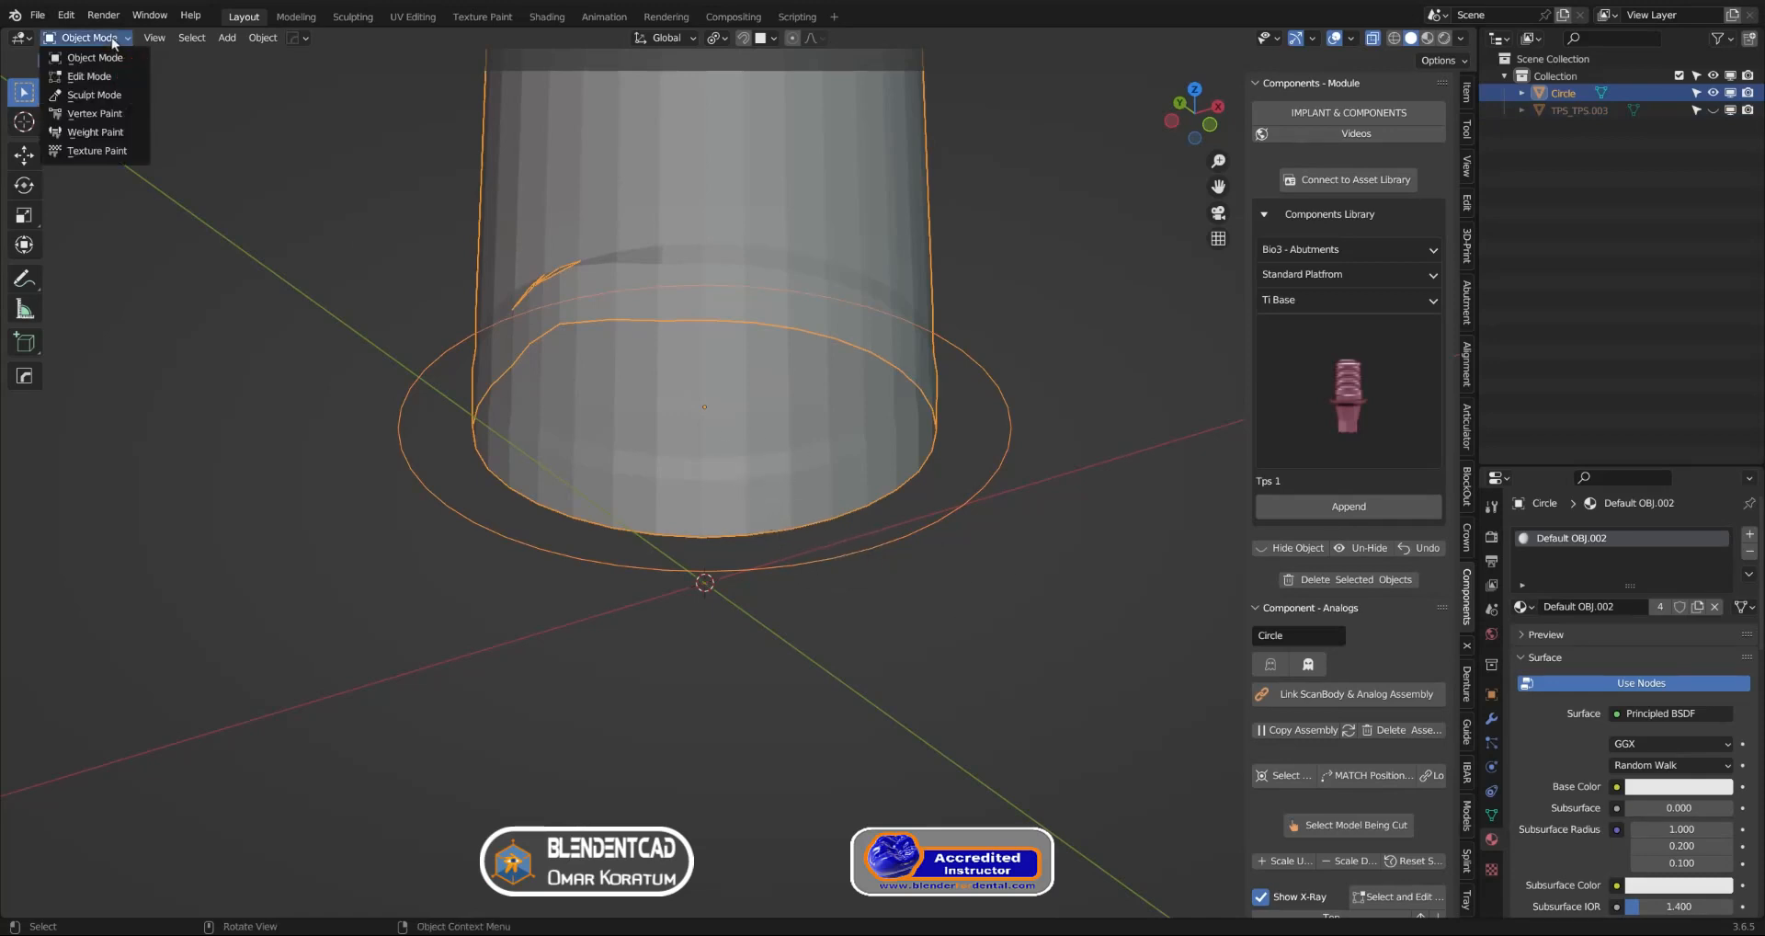
pyautogui.click(128, 77)
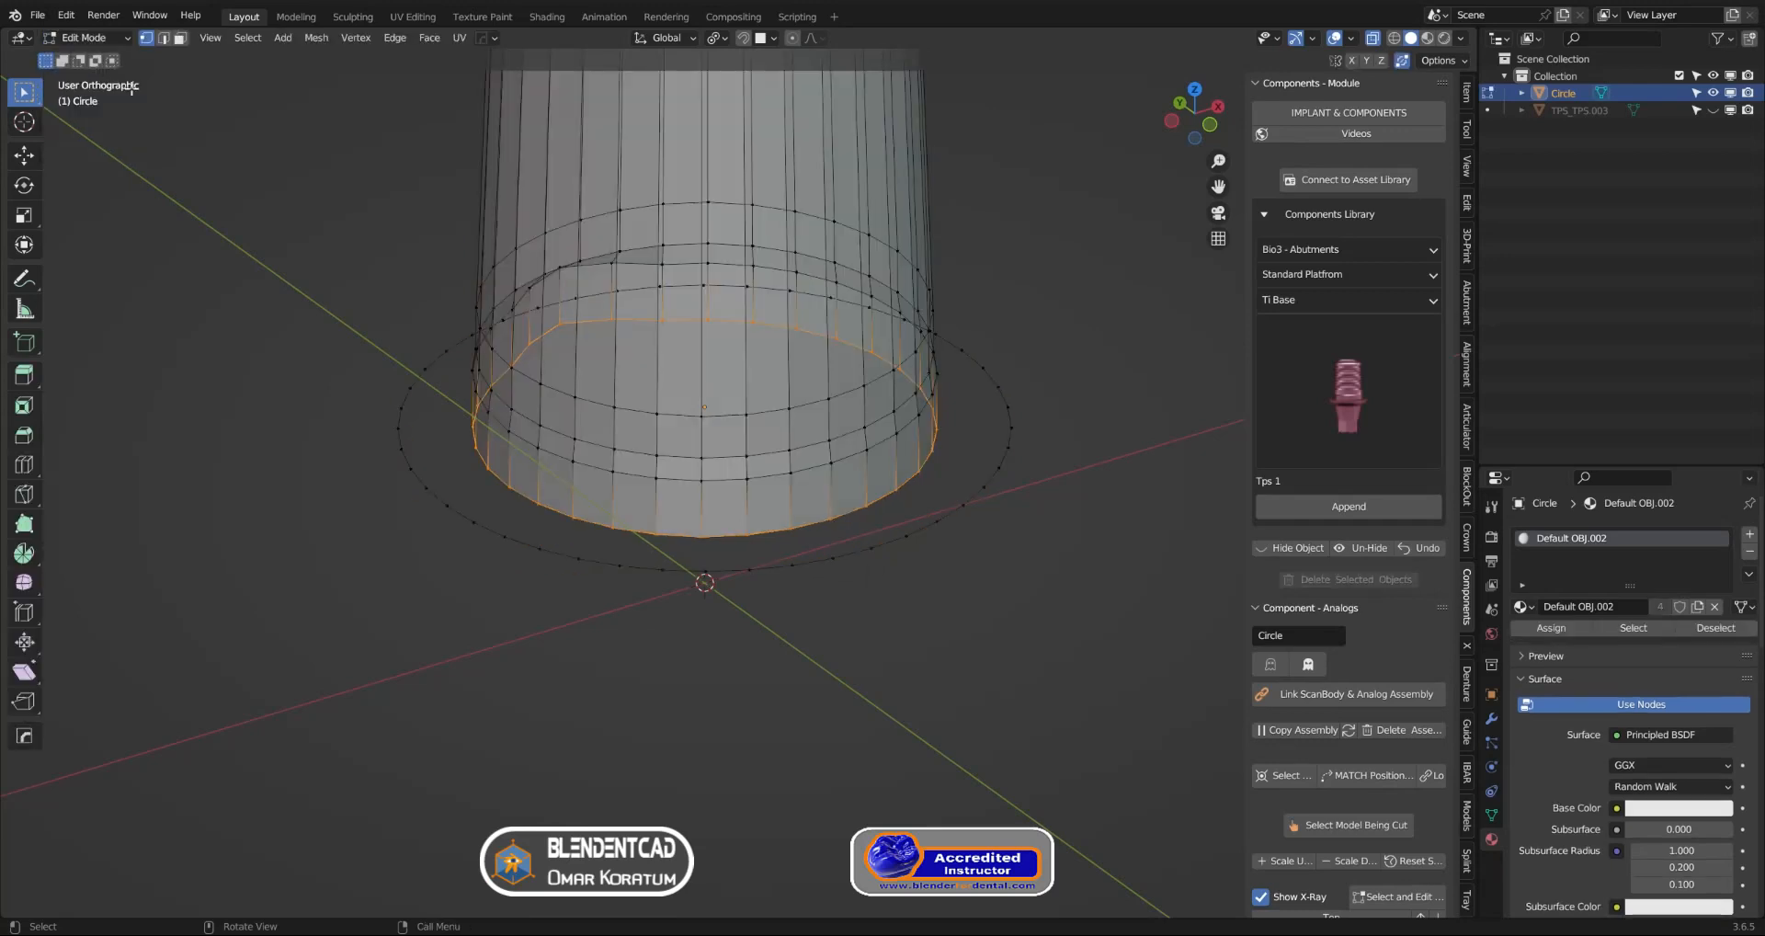
pyautogui.keyDown('alt'); pyautogui.click(865, 556); pyautogui.keyUp('alt')
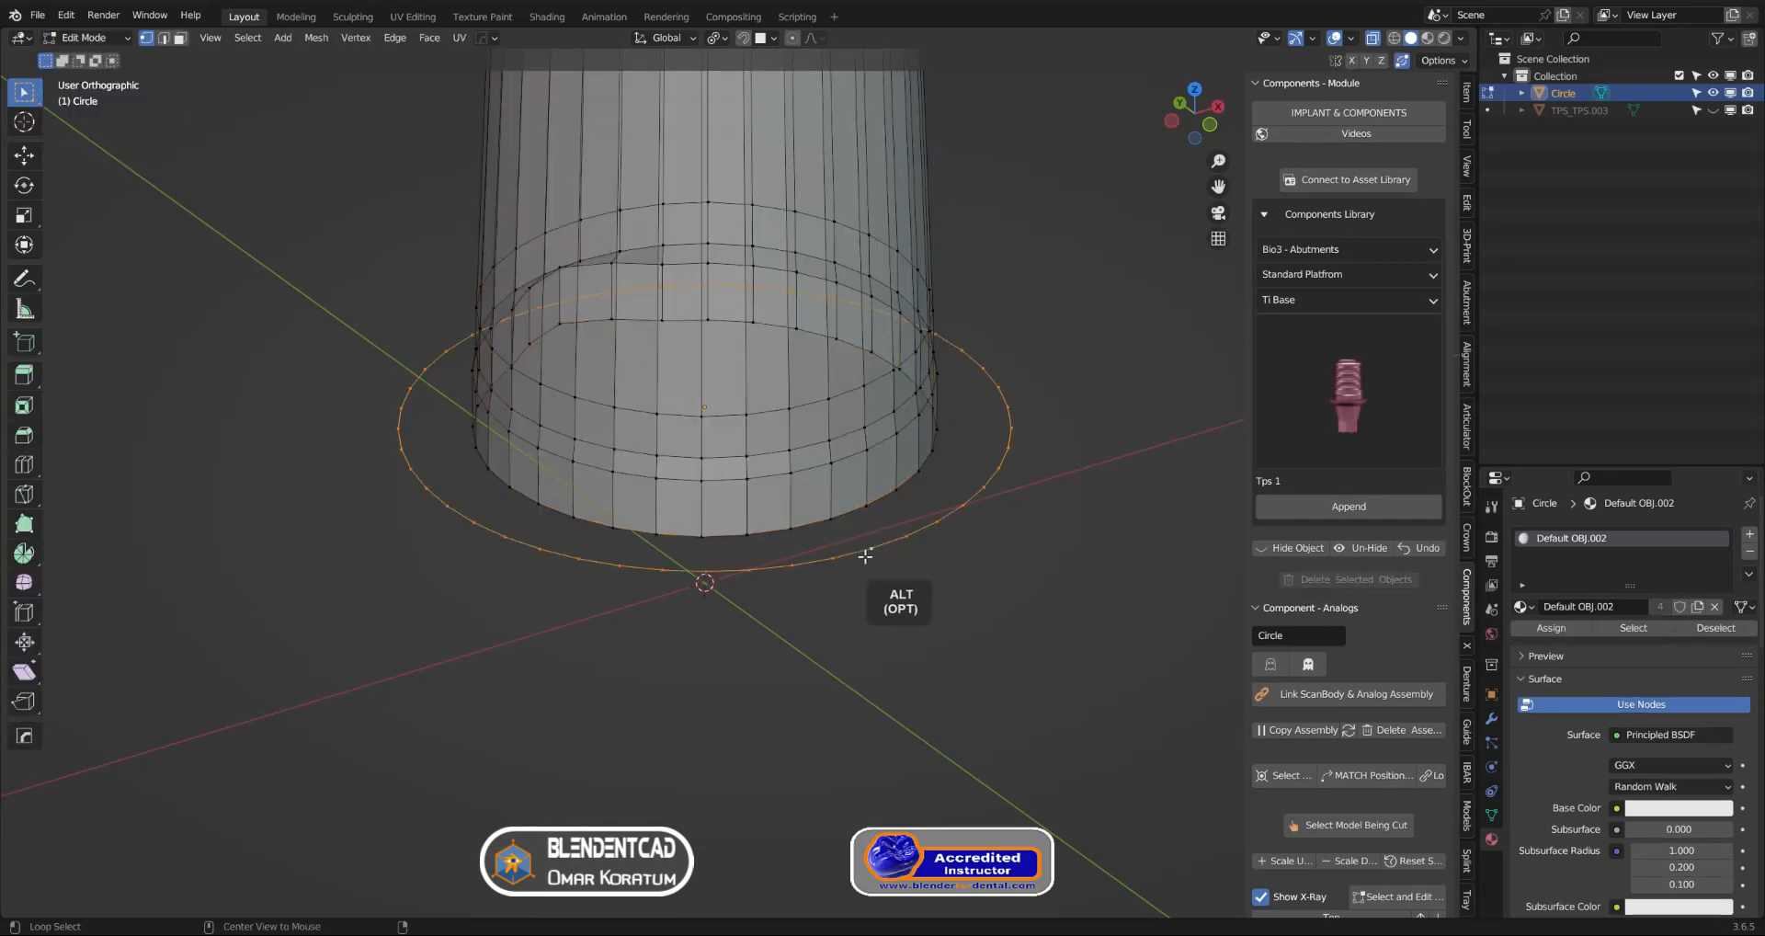
pyautogui.keyDown('alt'); pyautogui.keyDown('shift'); pyautogui.click(827, 519); pyautogui.keyUp('shift'); pyautogui.keyUp('alt')
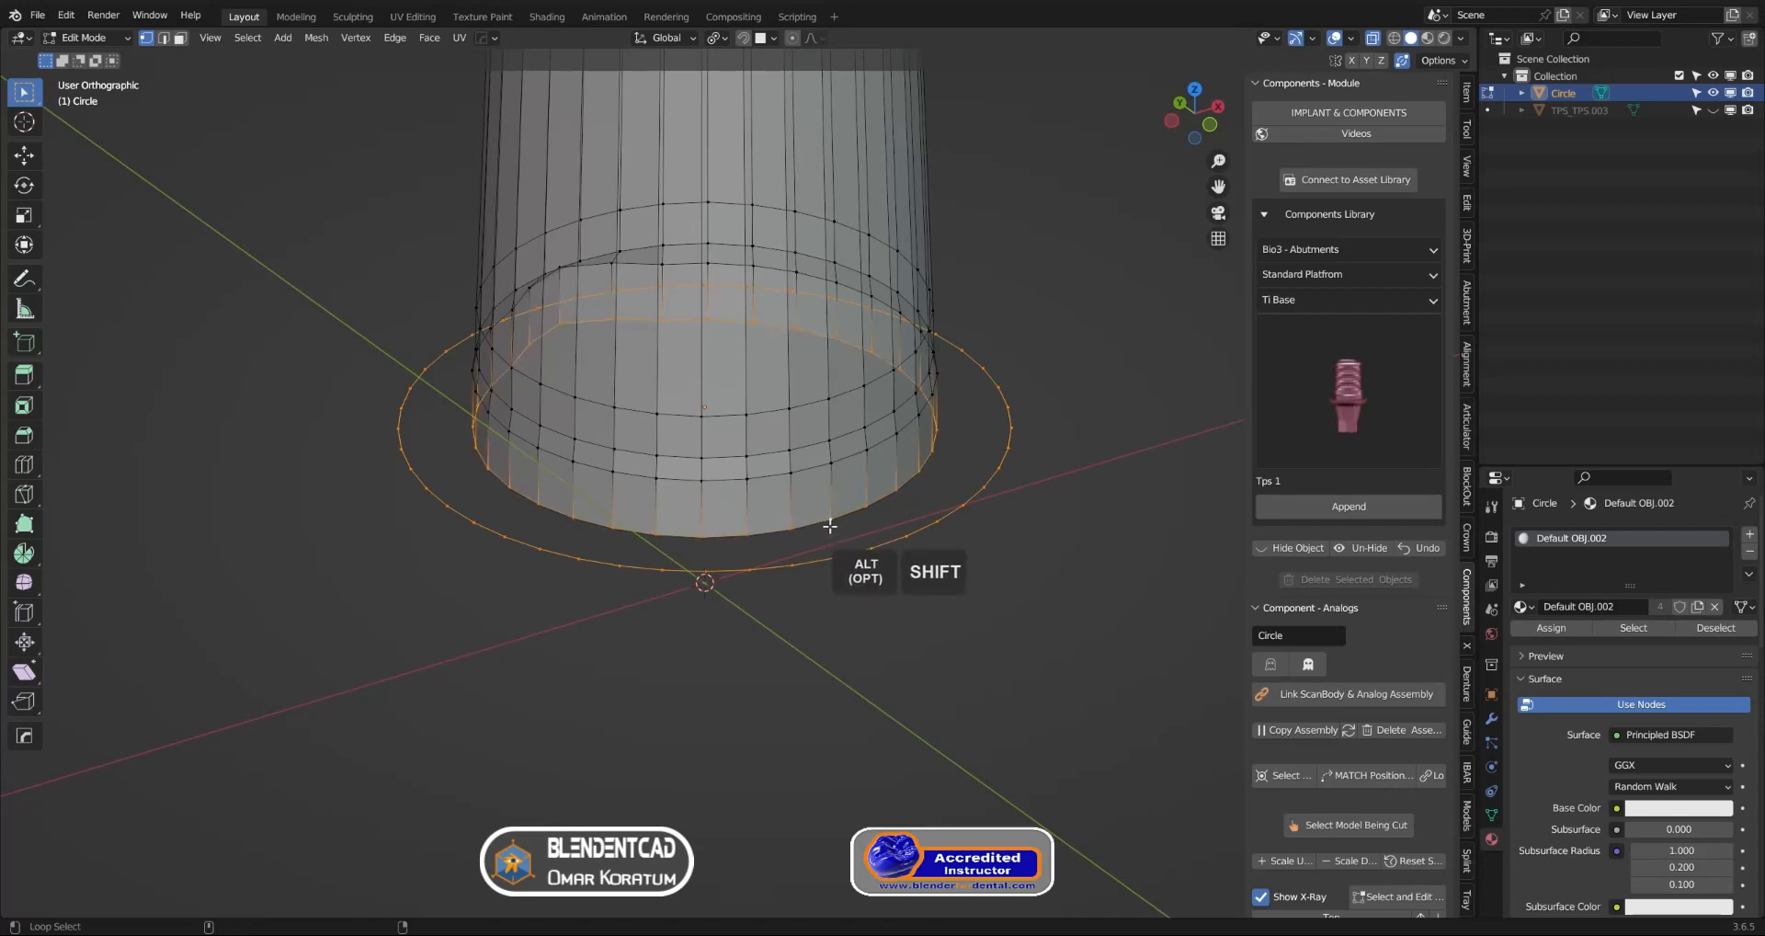
pyautogui.moveTo(699, 459); pyautogui.dragTo(781, 488, button='middle')
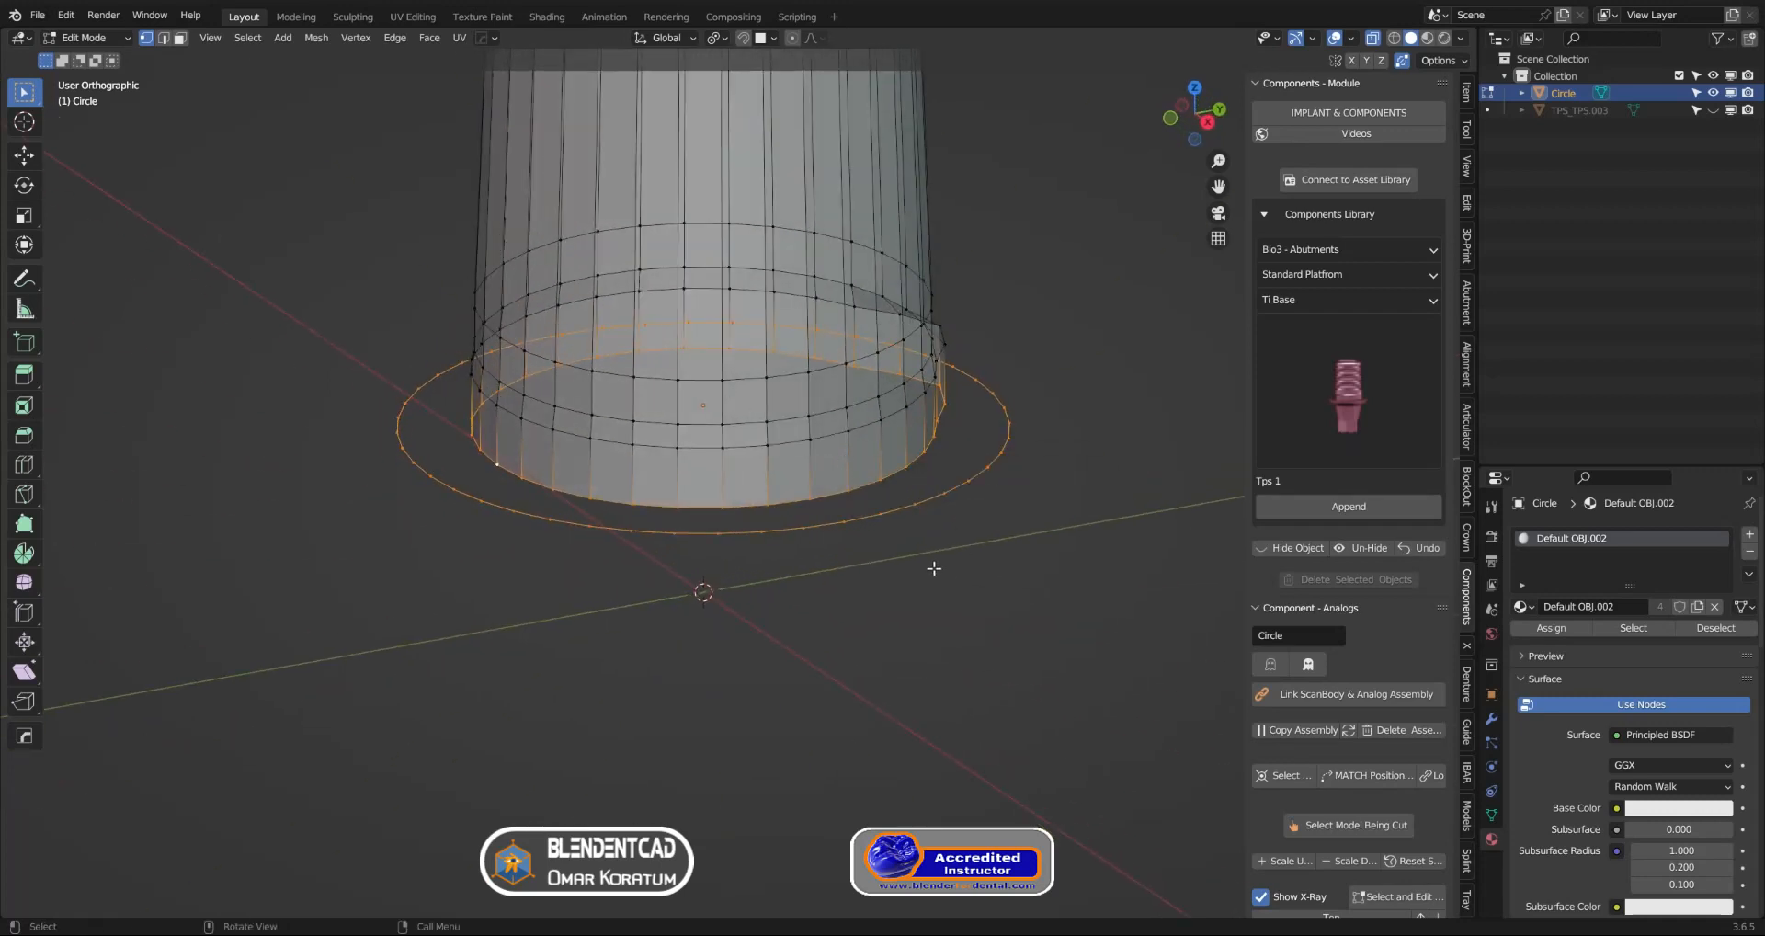
pyautogui.press('ctrl')
pyautogui.hotkey('ctrl', 'e')
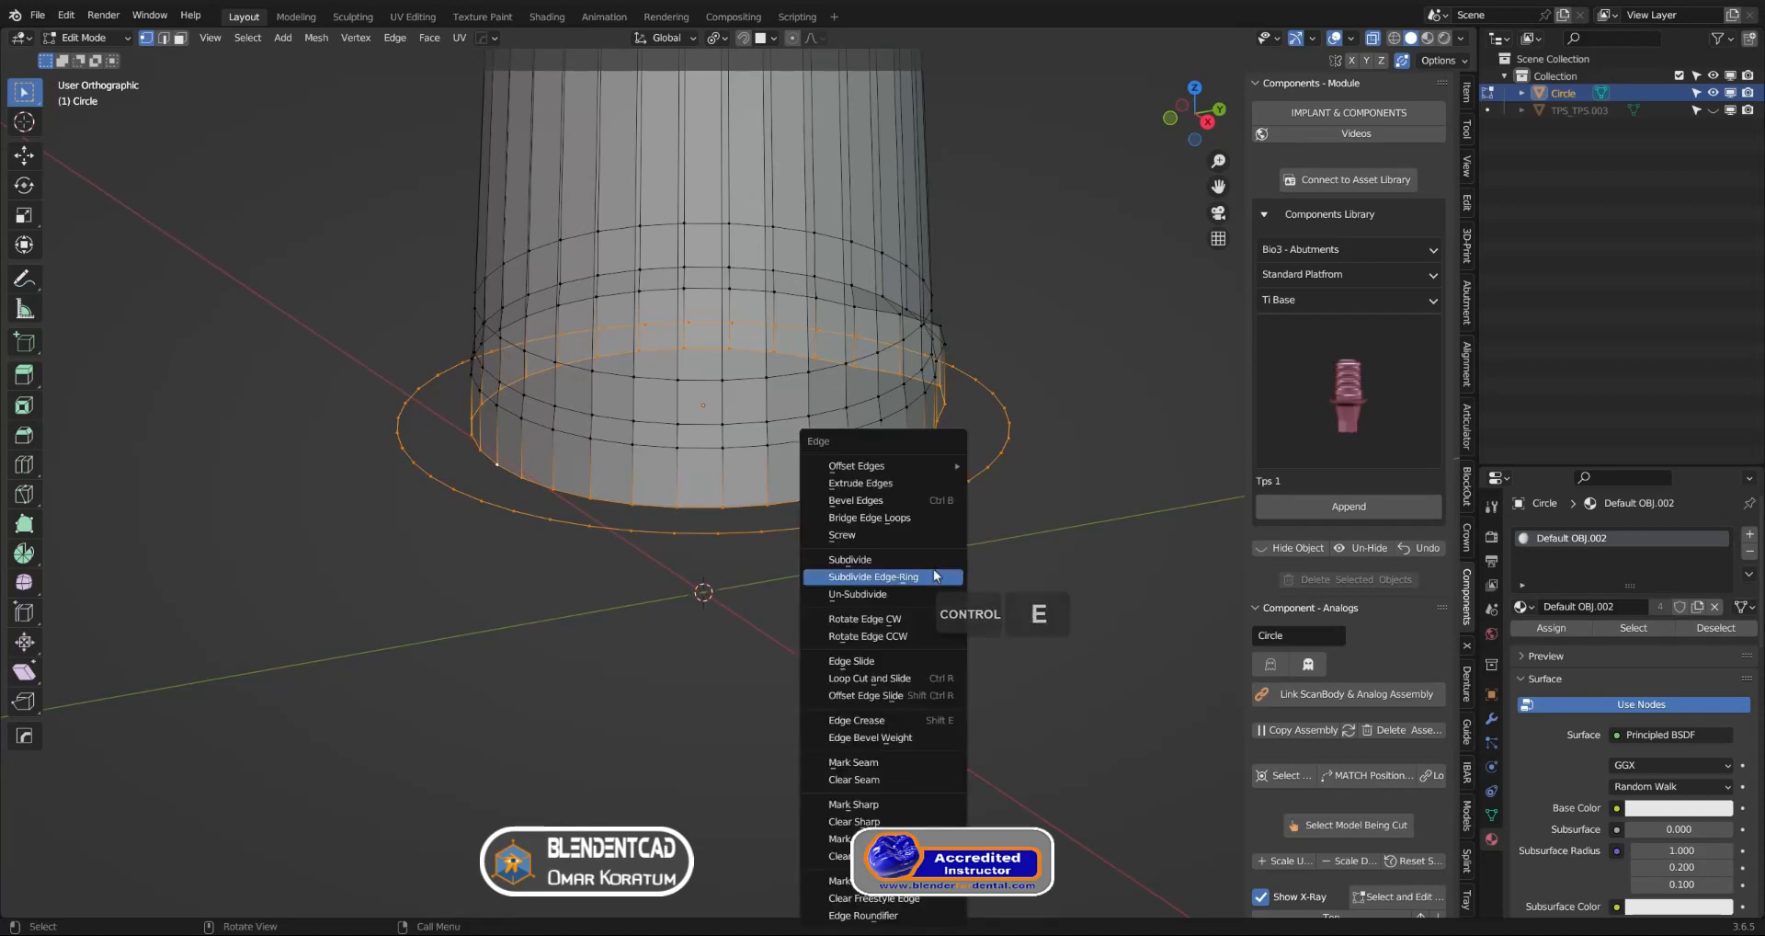
pyautogui.click(880, 521)
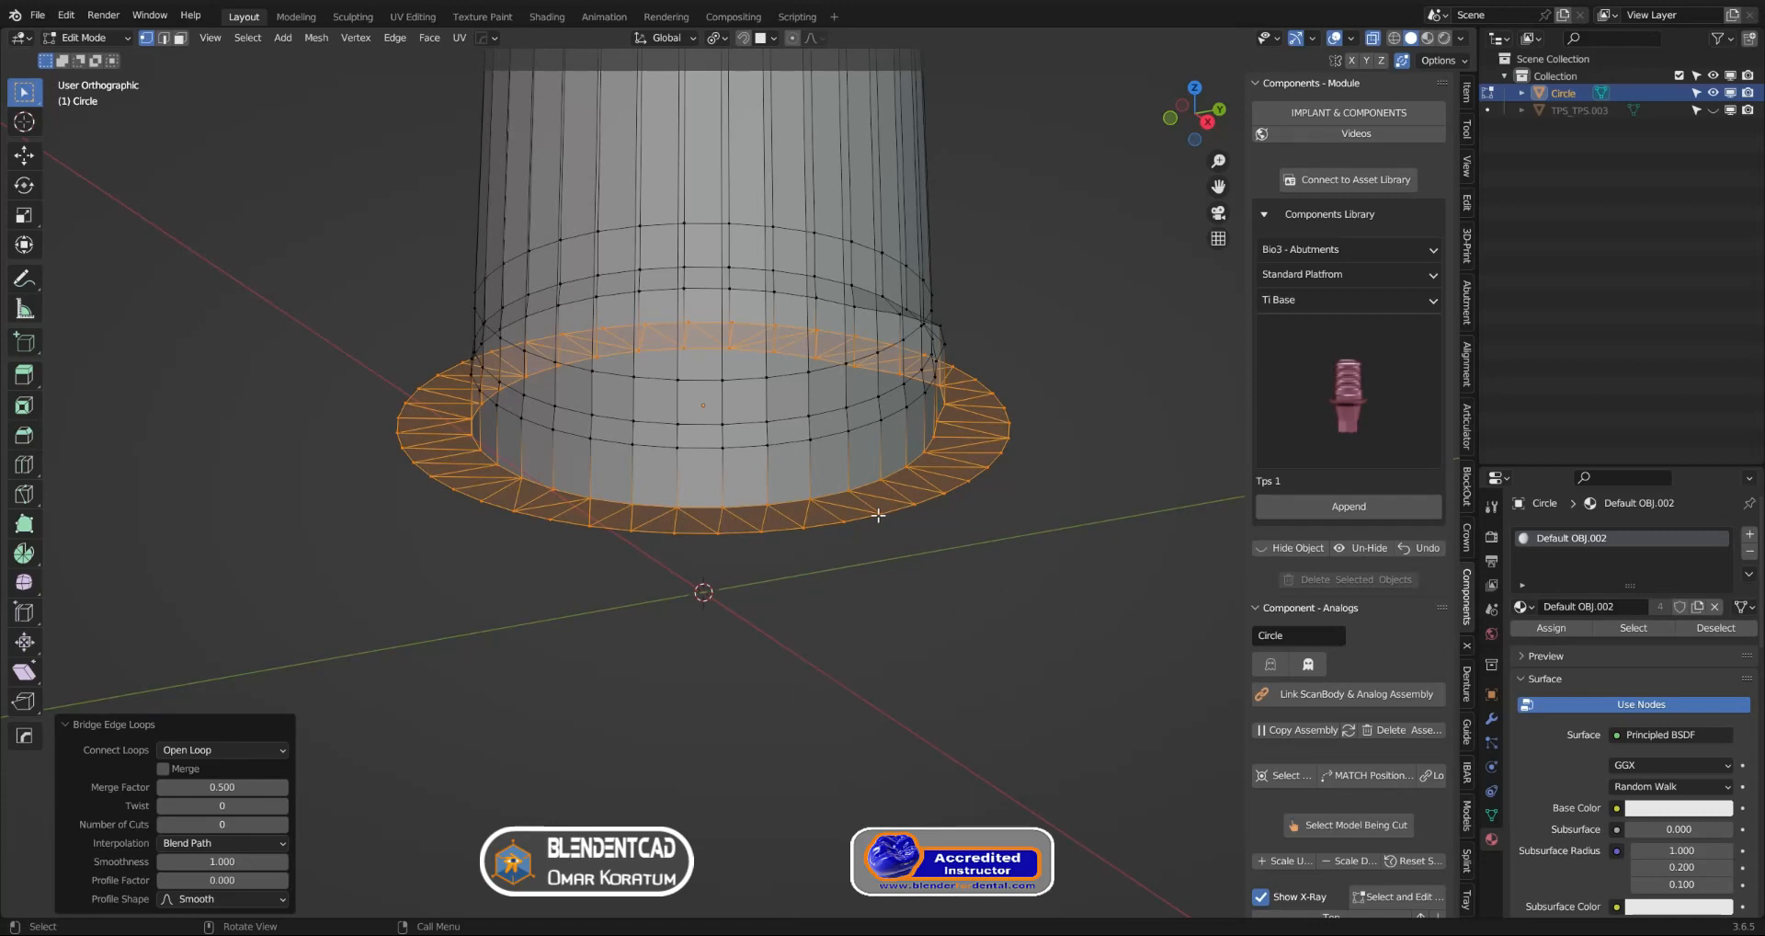
# Return to Object Mode, turn off X-ray and display the face orientation overlay on the sleeve
pyautogui.click(108, 41)
pyautogui.click(109, 41)
pyautogui.click(108, 41)
pyautogui.click(112, 59)
pyautogui.keyDown('shift'); pyautogui.moveTo(626, 353); pyautogui.dragTo(676, 397, button='middle'); pyautogui.keyUp('shift')
pyautogui.scroll(3, 724, 380)
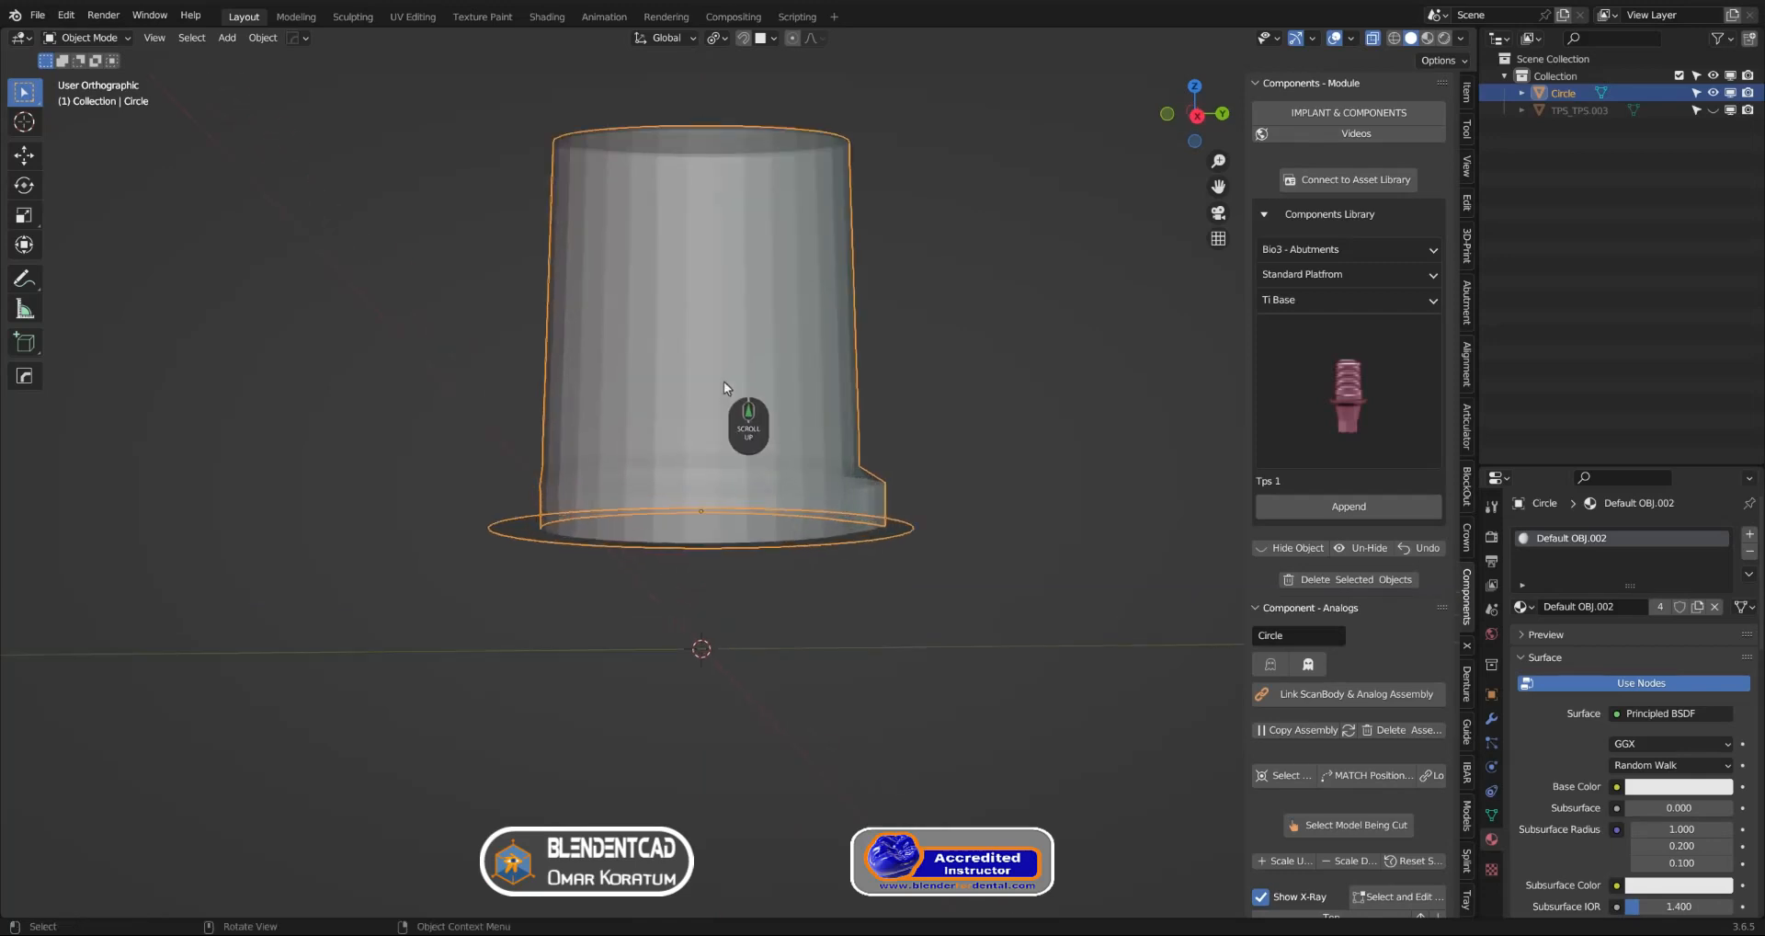
pyautogui.click(1351, 37)
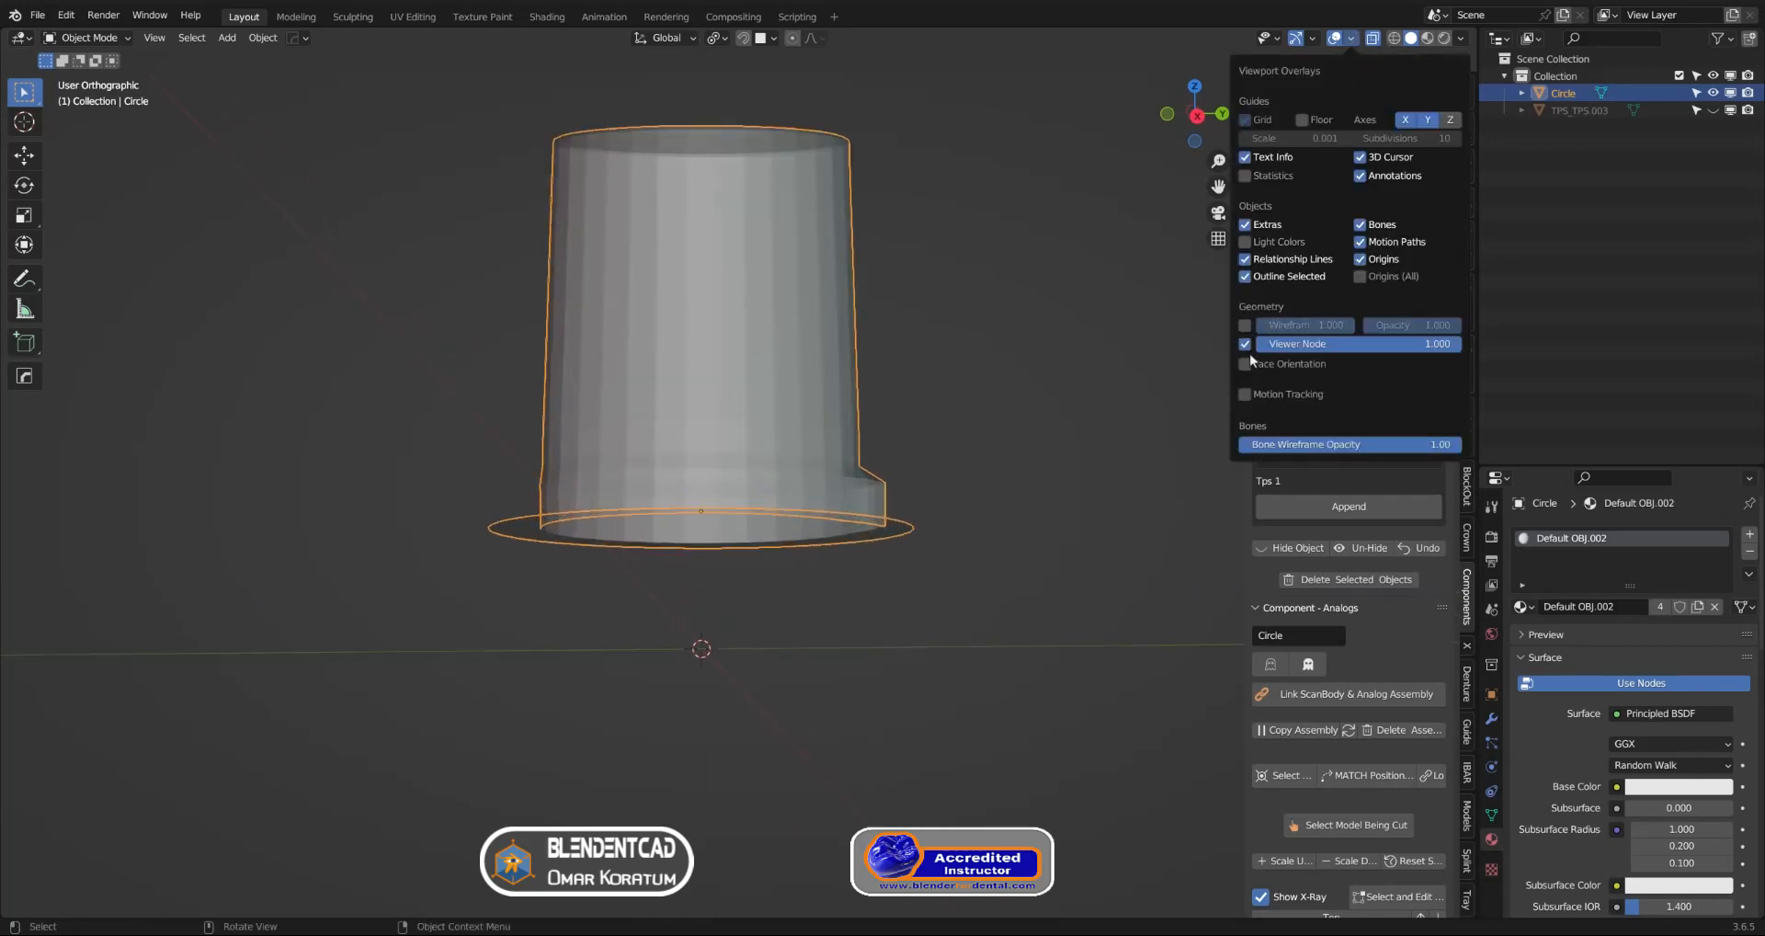
pyautogui.click(1372, 37)
pyautogui.moveTo(972, 327)
pyautogui.mouseDown(button='middle')
pyautogui.moveTo(917, 400)
pyautogui.moveTo(922, 229)
pyautogui.moveTo(1051, 292)
pyautogui.moveTo(978, 325)
pyautogui.mouseUp(button='middle')
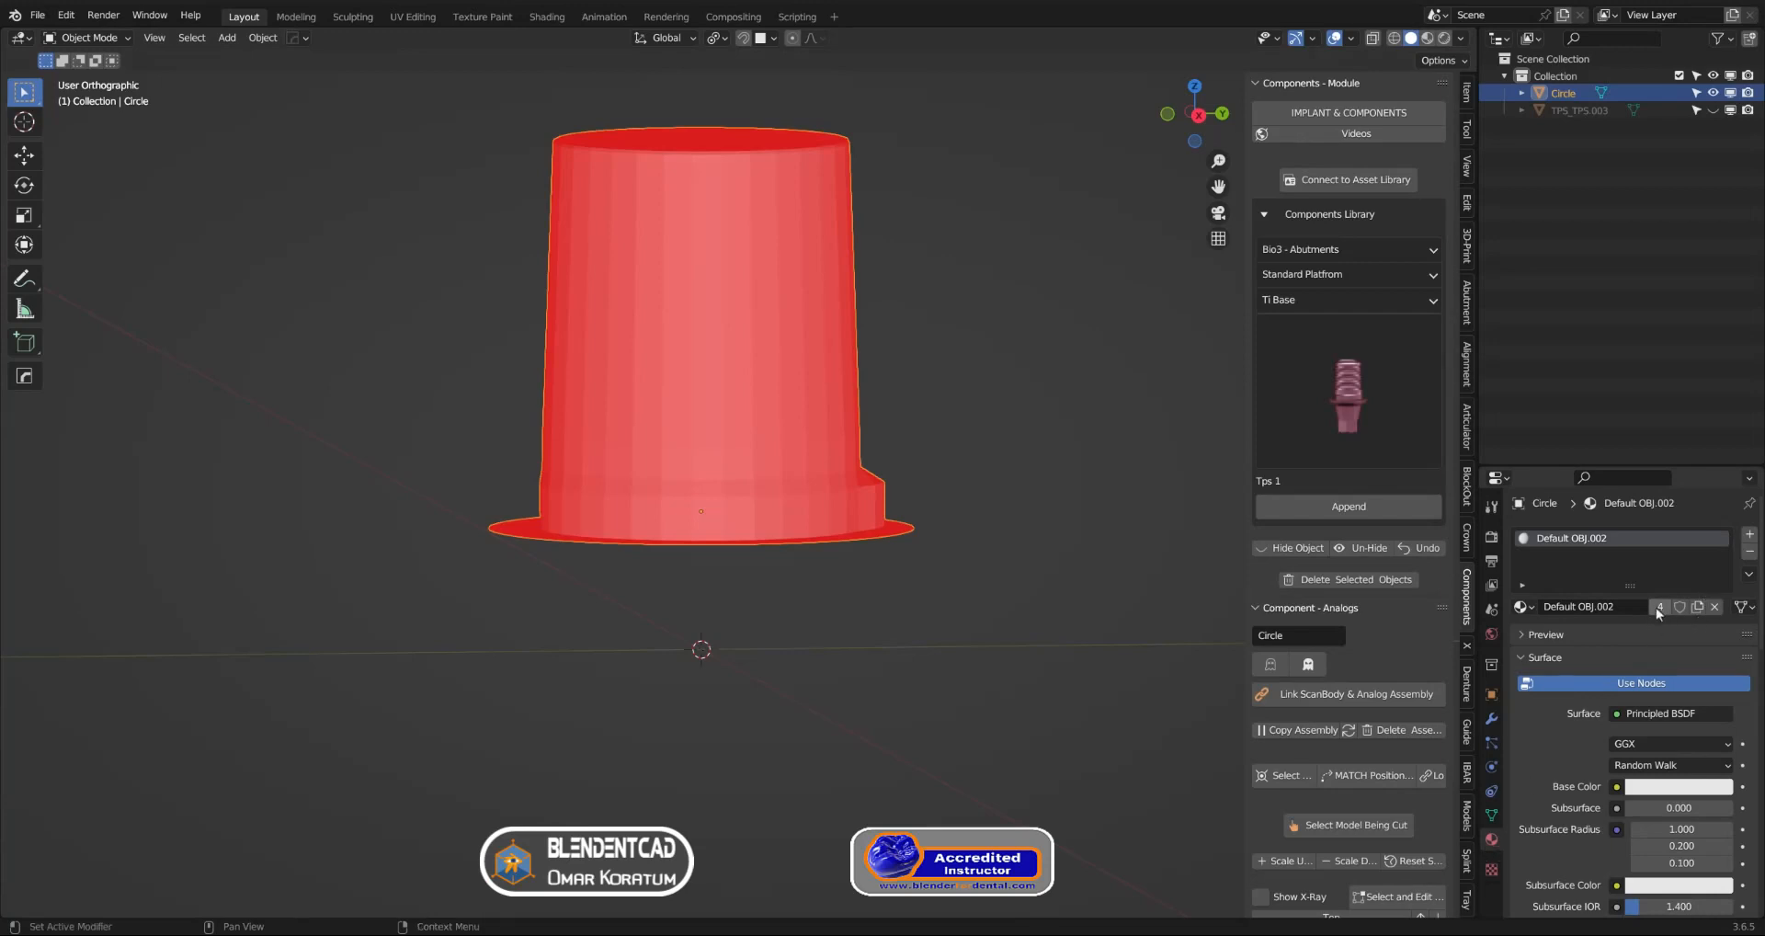
# Unlink the sleeve's material and replace the hidden abutment remnant with a fresh Tps 1 Ti Base from the Bio3 Standard Platform library
pyautogui.click(1715, 608)
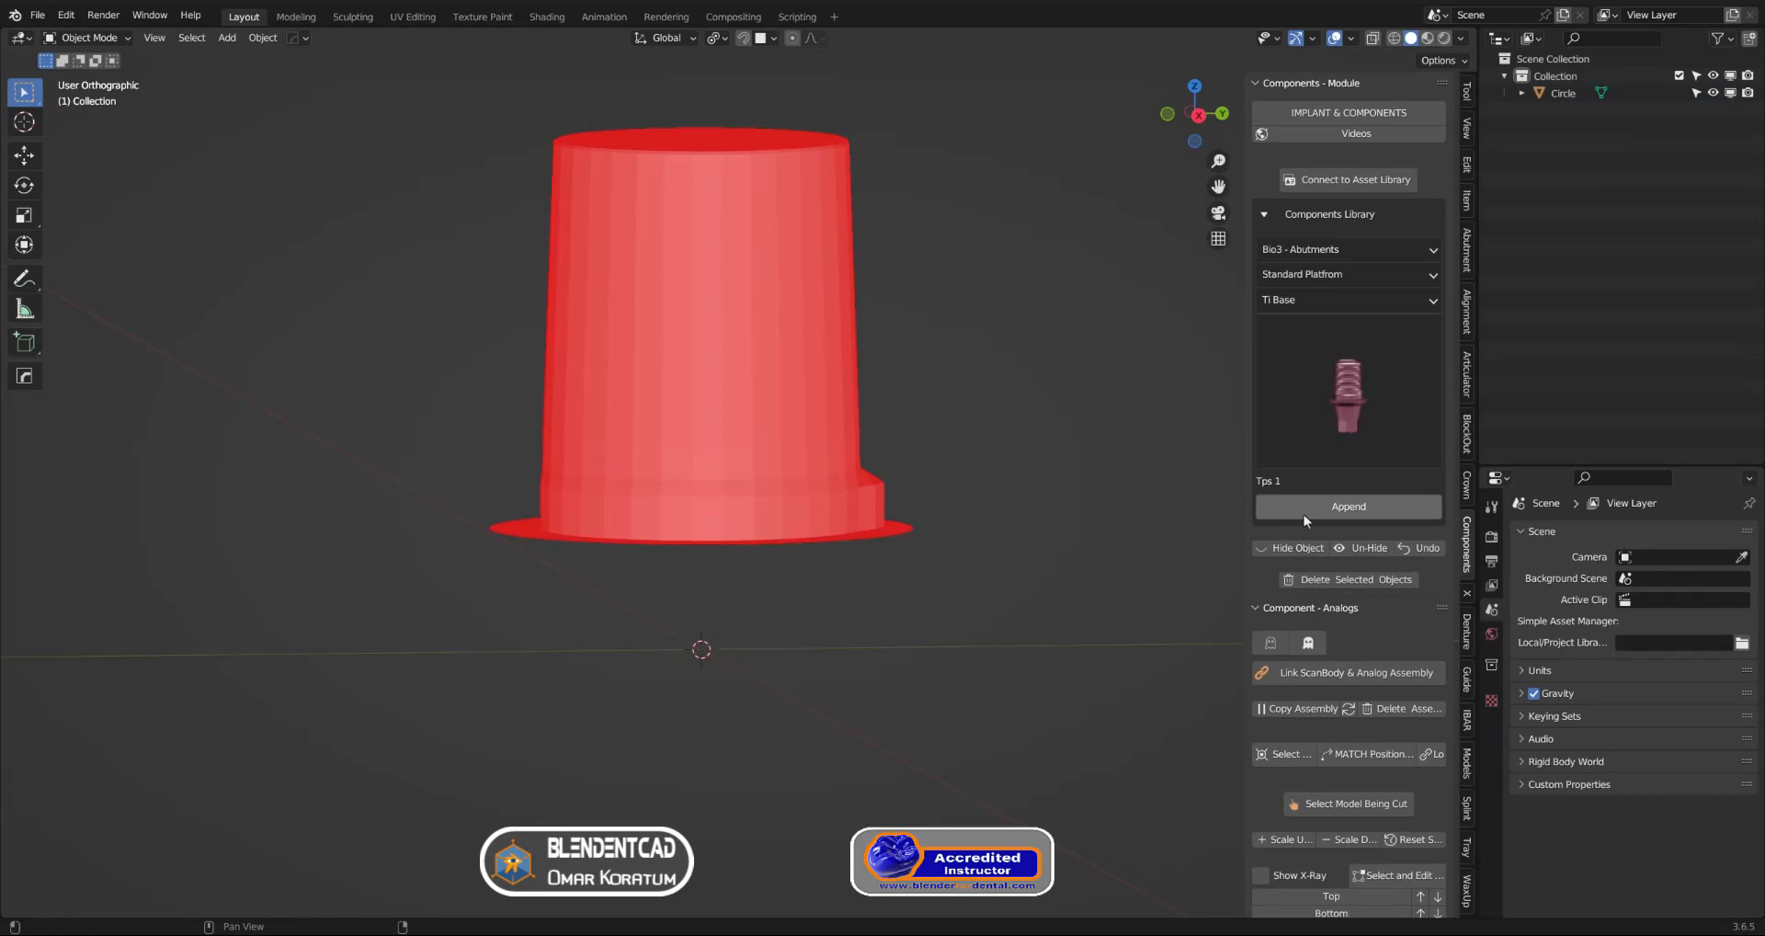
pyautogui.click(1350, 508)
pyautogui.scroll(3, 974, 444)
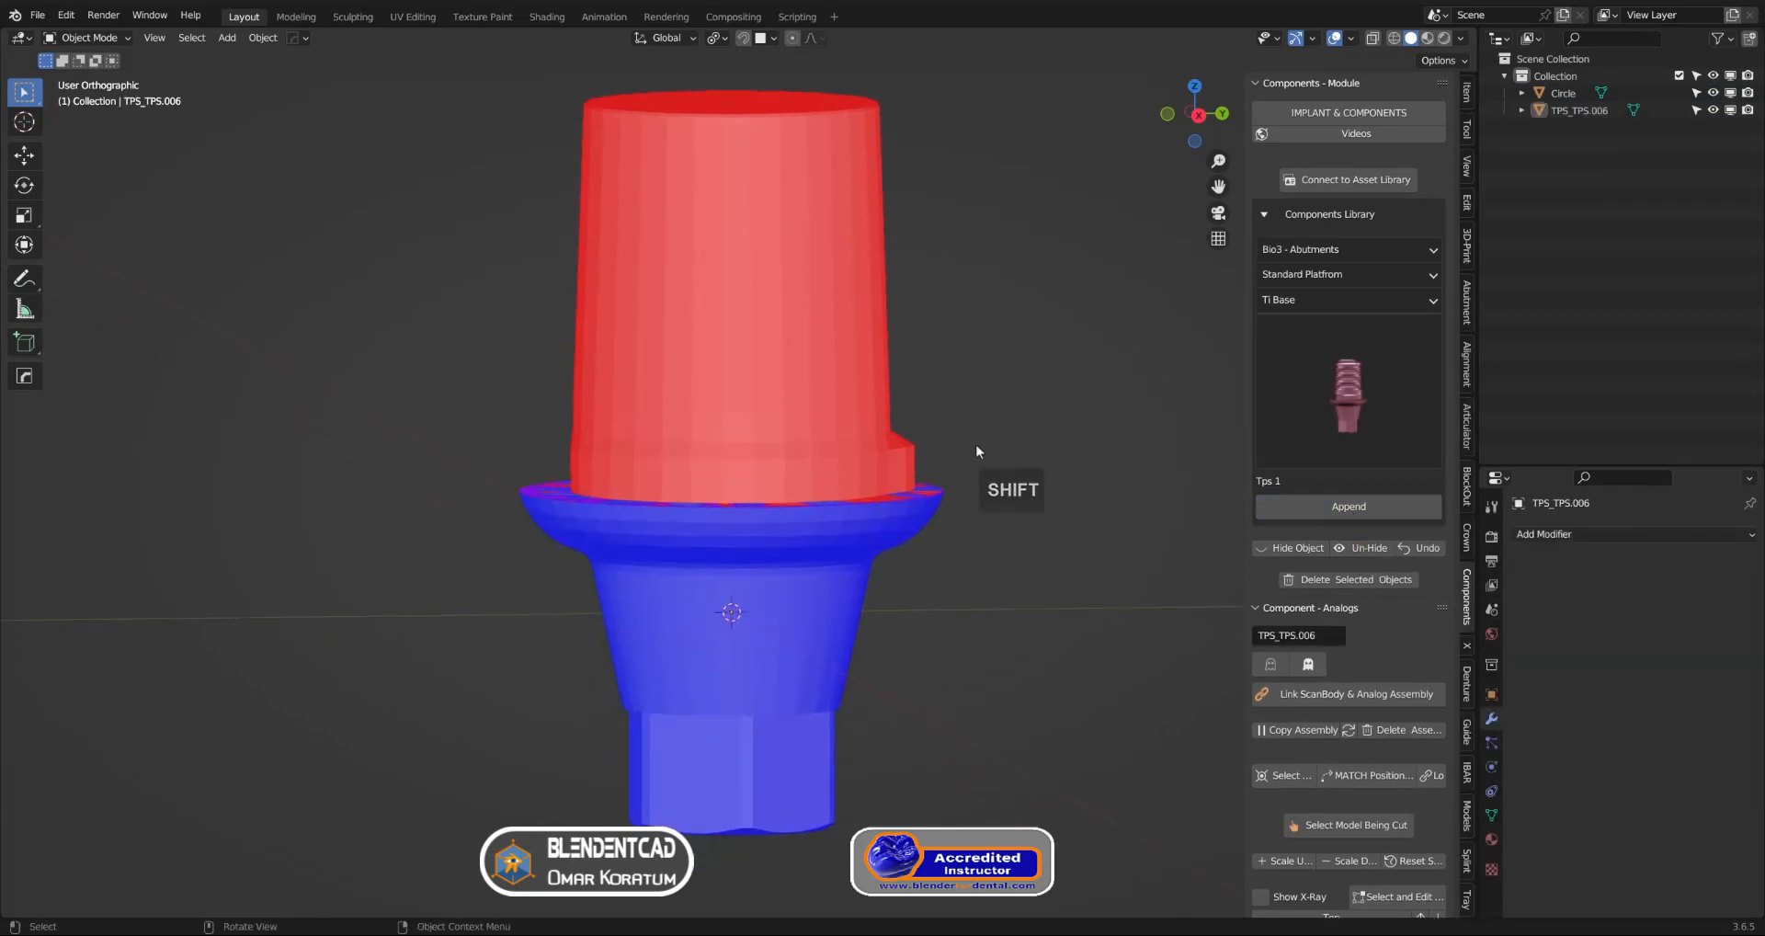
# Enter Edit Mode on the Circle sleeve and turn off the face orientation overlay
pyautogui.keyDown('shift'); pyautogui.moveTo(974, 444); pyautogui.dragTo(1053, 533, button='middle'); pyautogui.keyUp('shift')
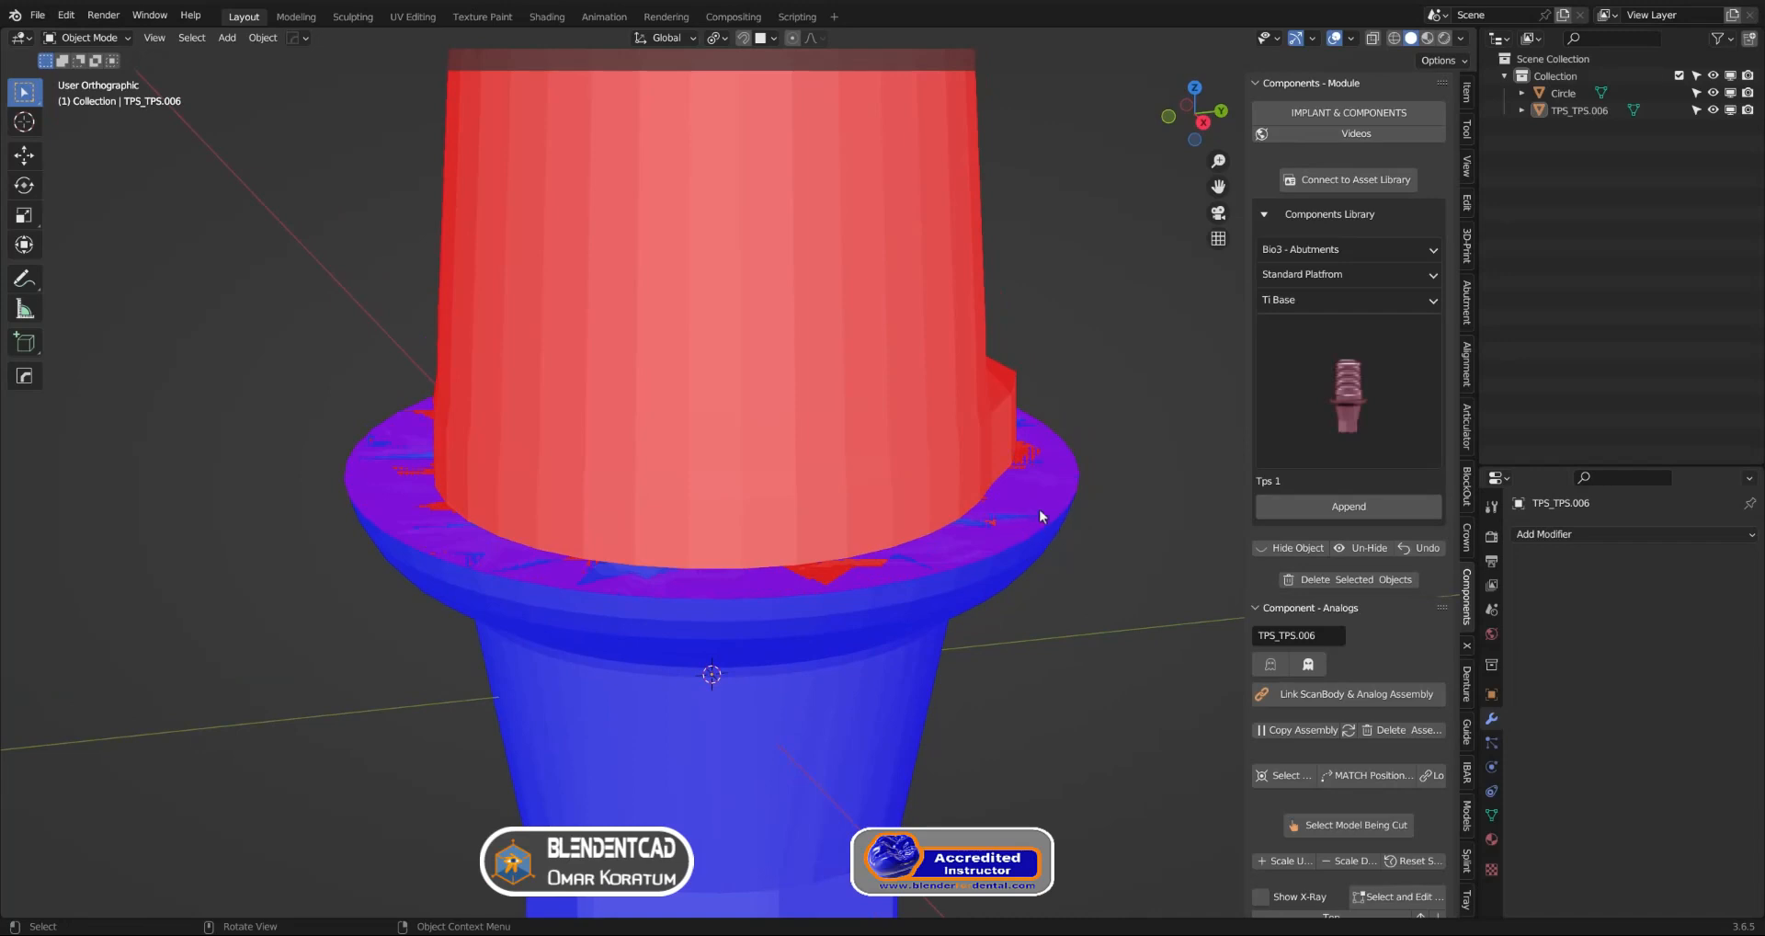
pyautogui.scroll(-2, 632, 324)
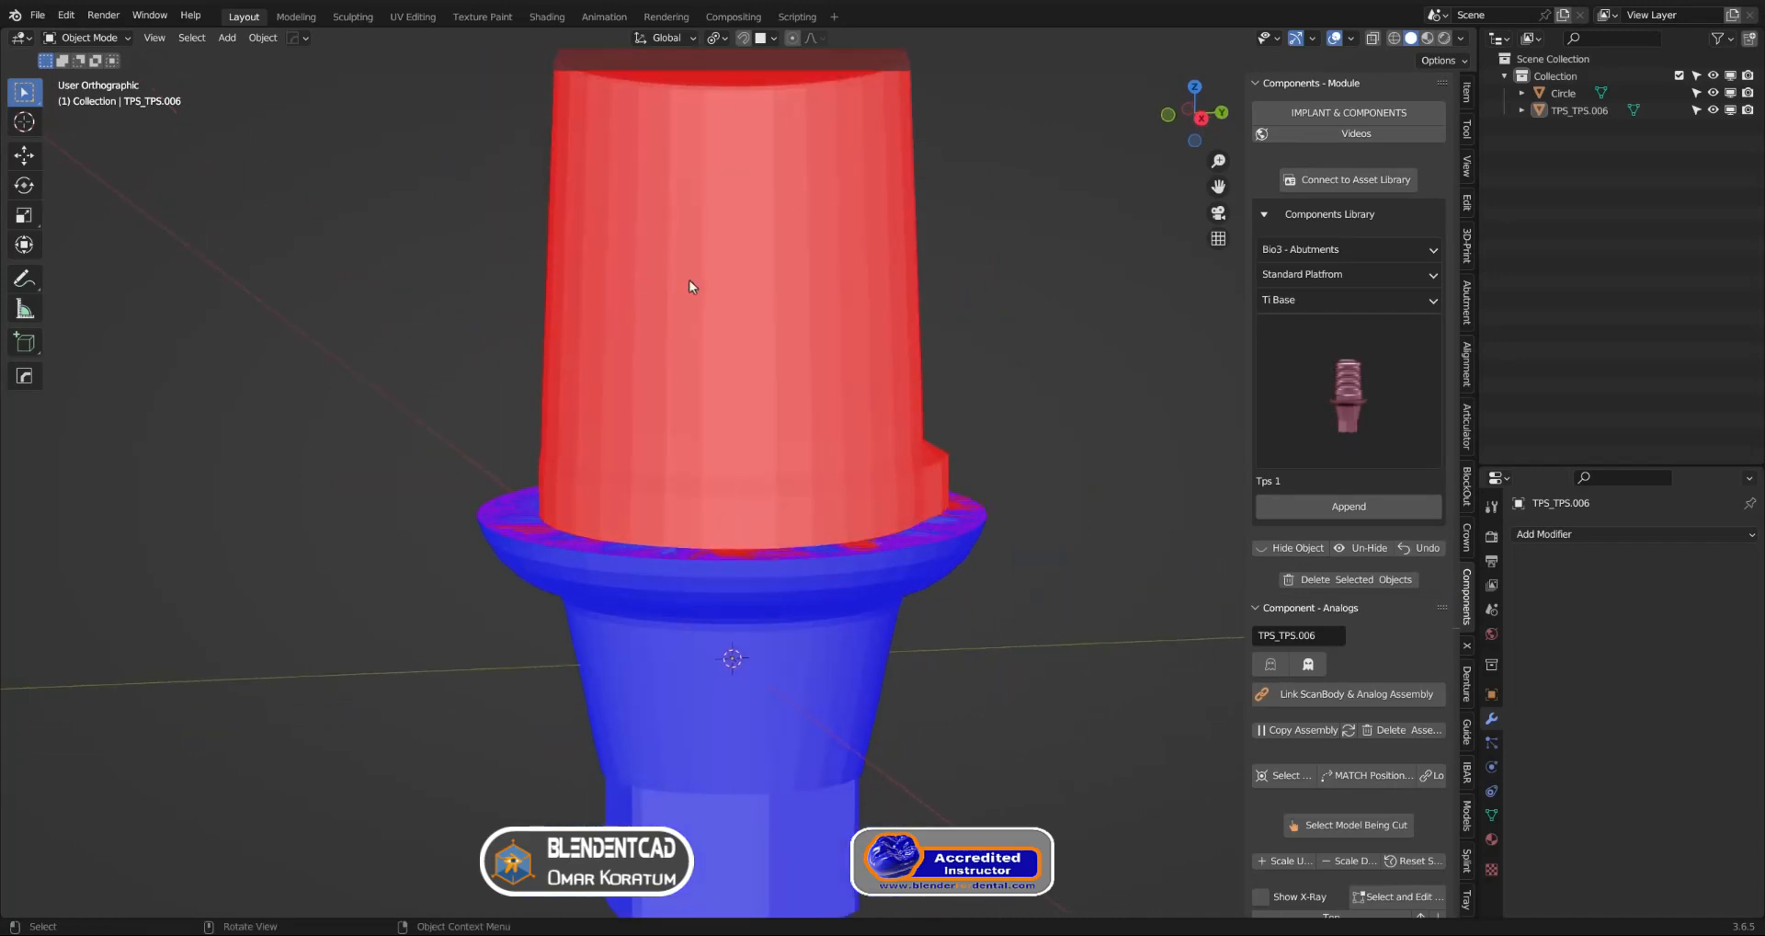
pyautogui.click(614, 279)
pyautogui.click(88, 38)
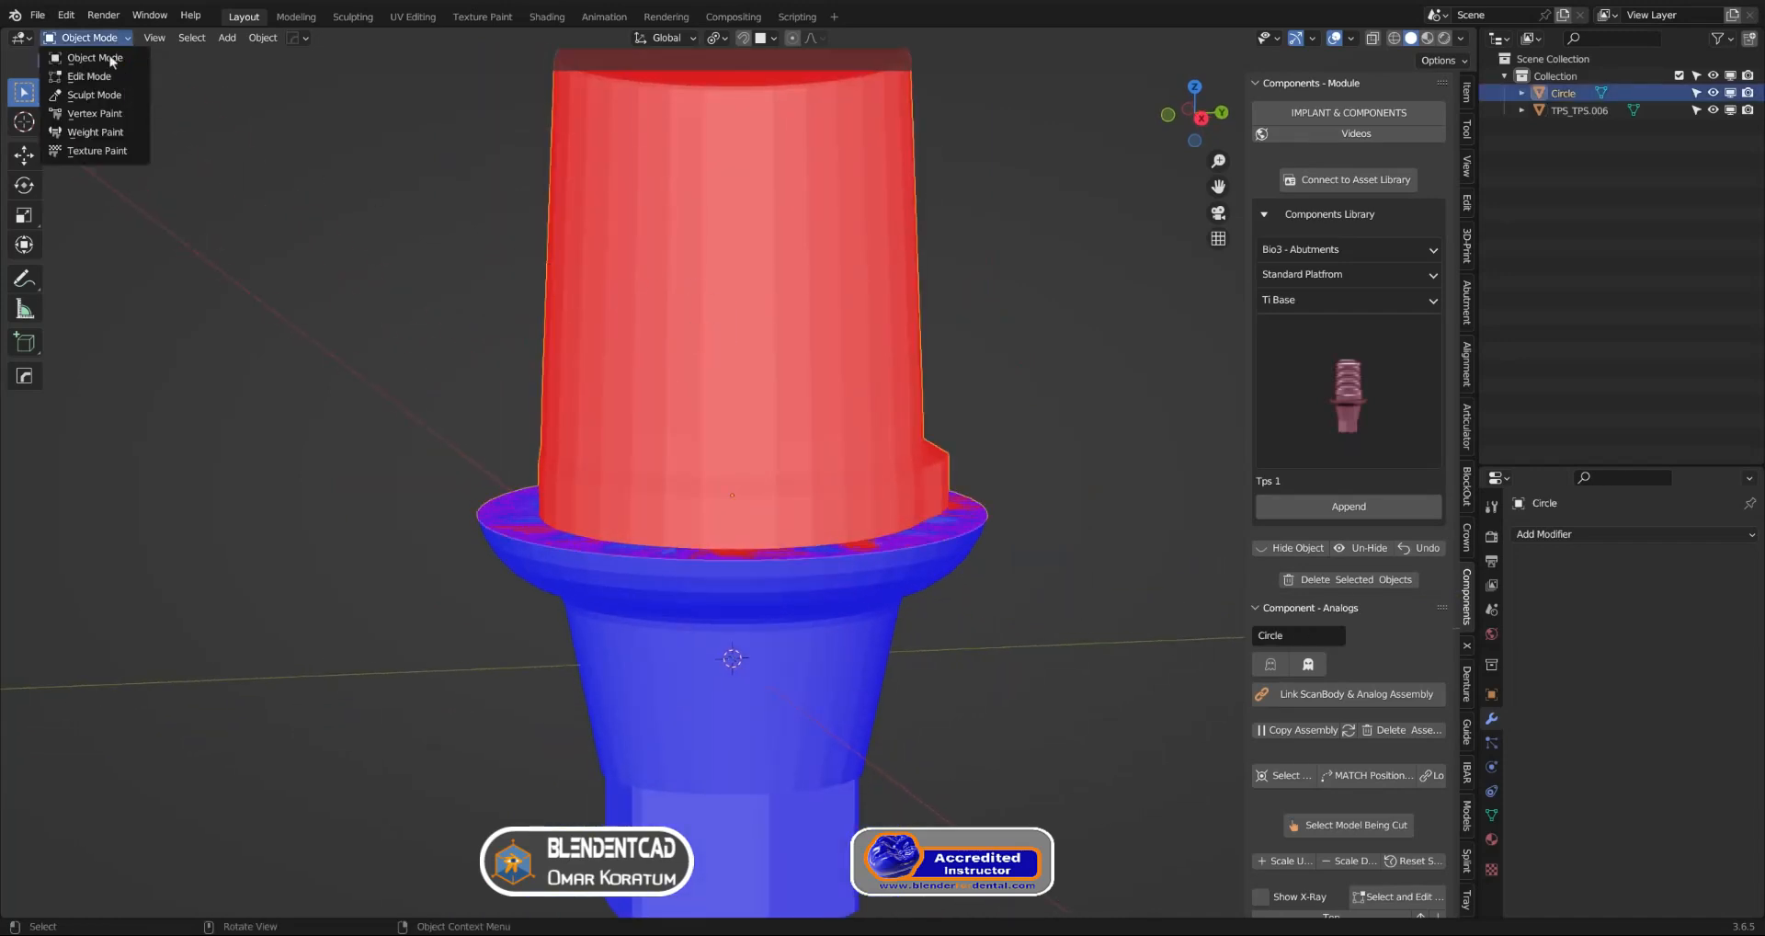
pyautogui.click(92, 73)
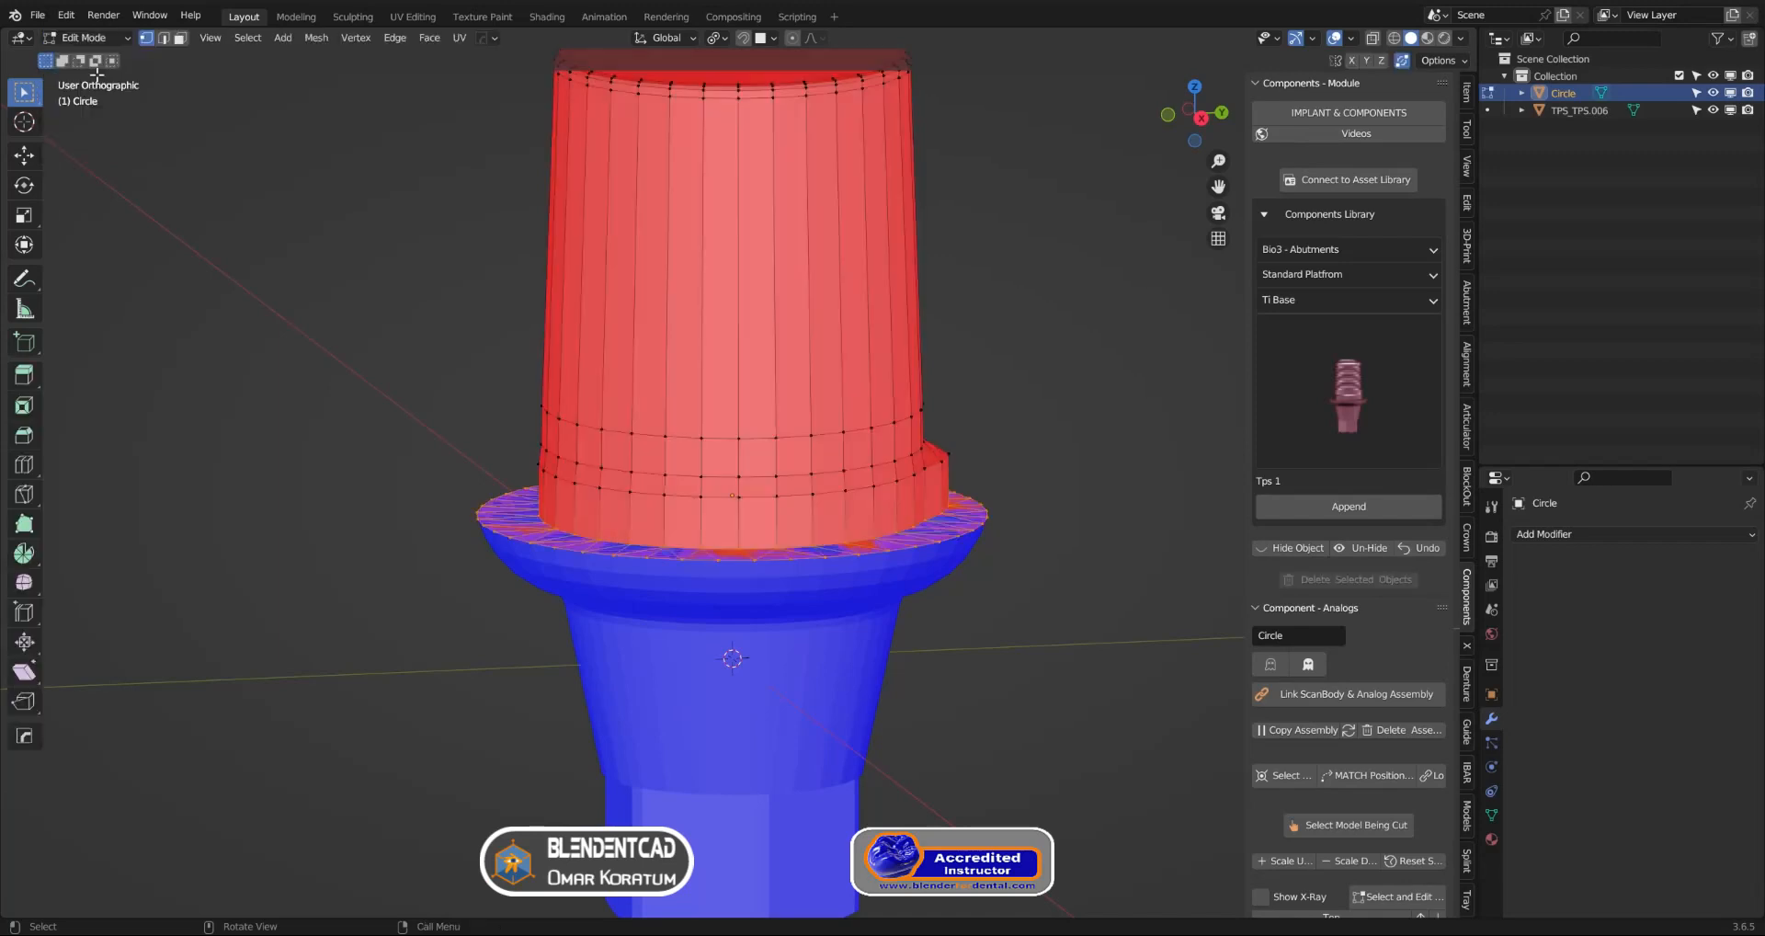
pyautogui.click(1348, 37)
pyautogui.click(1246, 381)
# Select the outer edge loop of the sleeve's flange and grow the selection to cover the whole flange
pyautogui.scroll(4, 1103, 465)
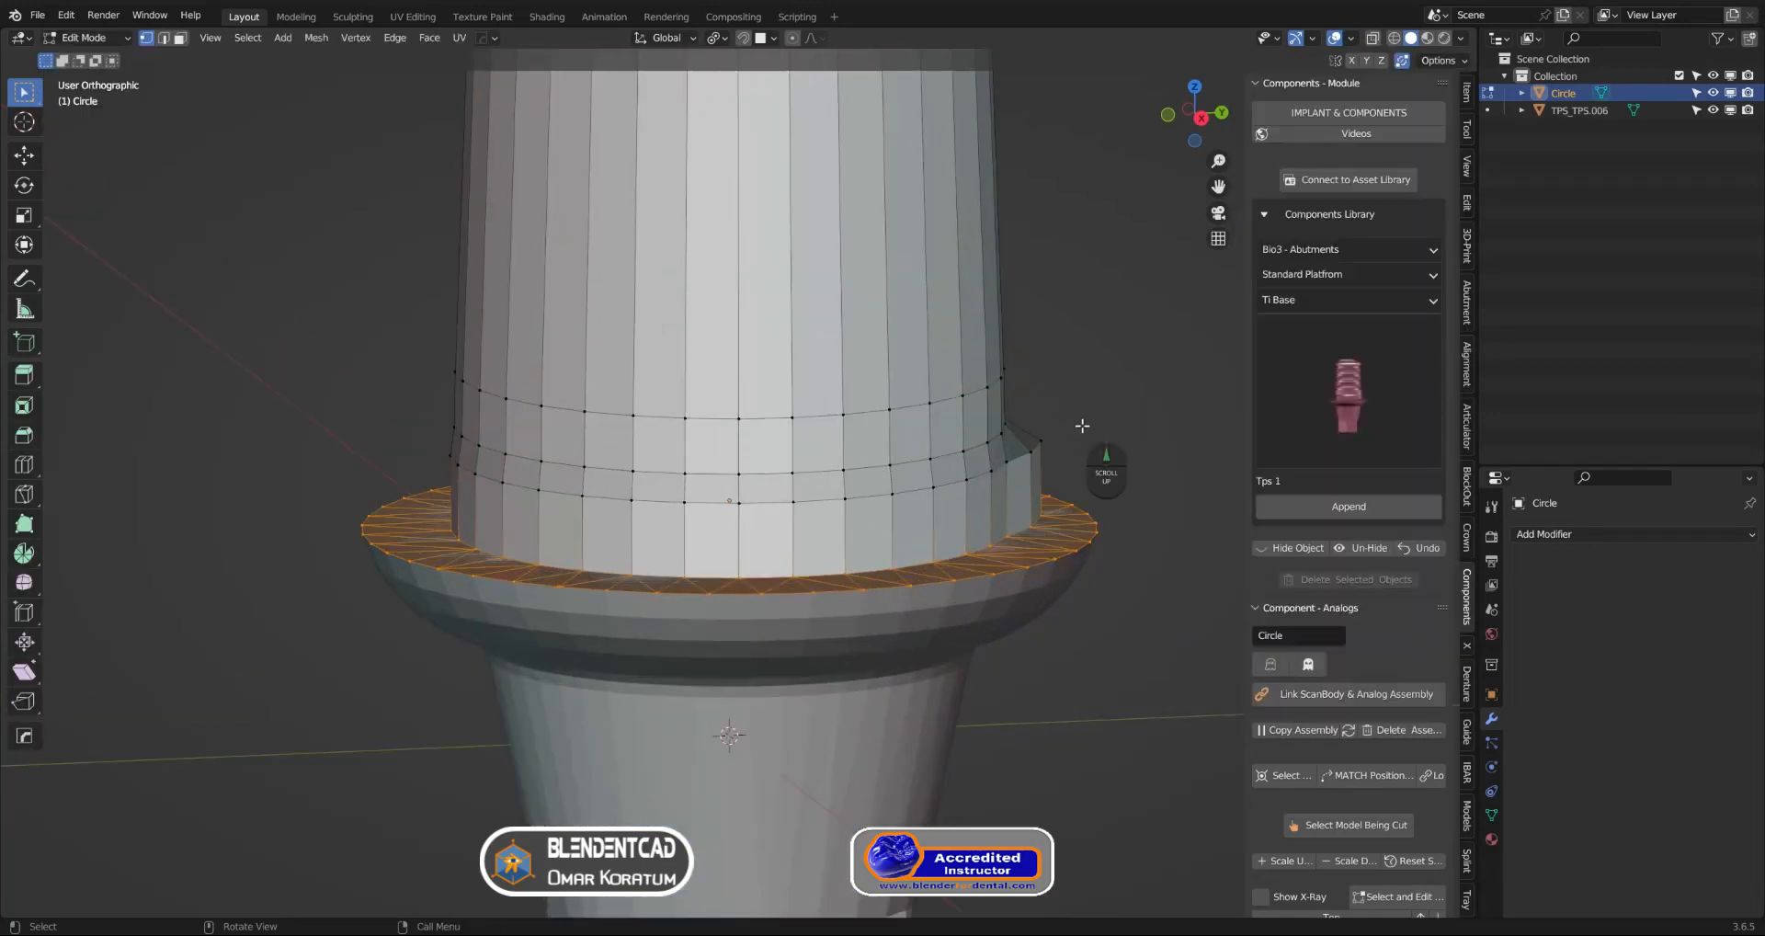
pyautogui.click(1103, 542)
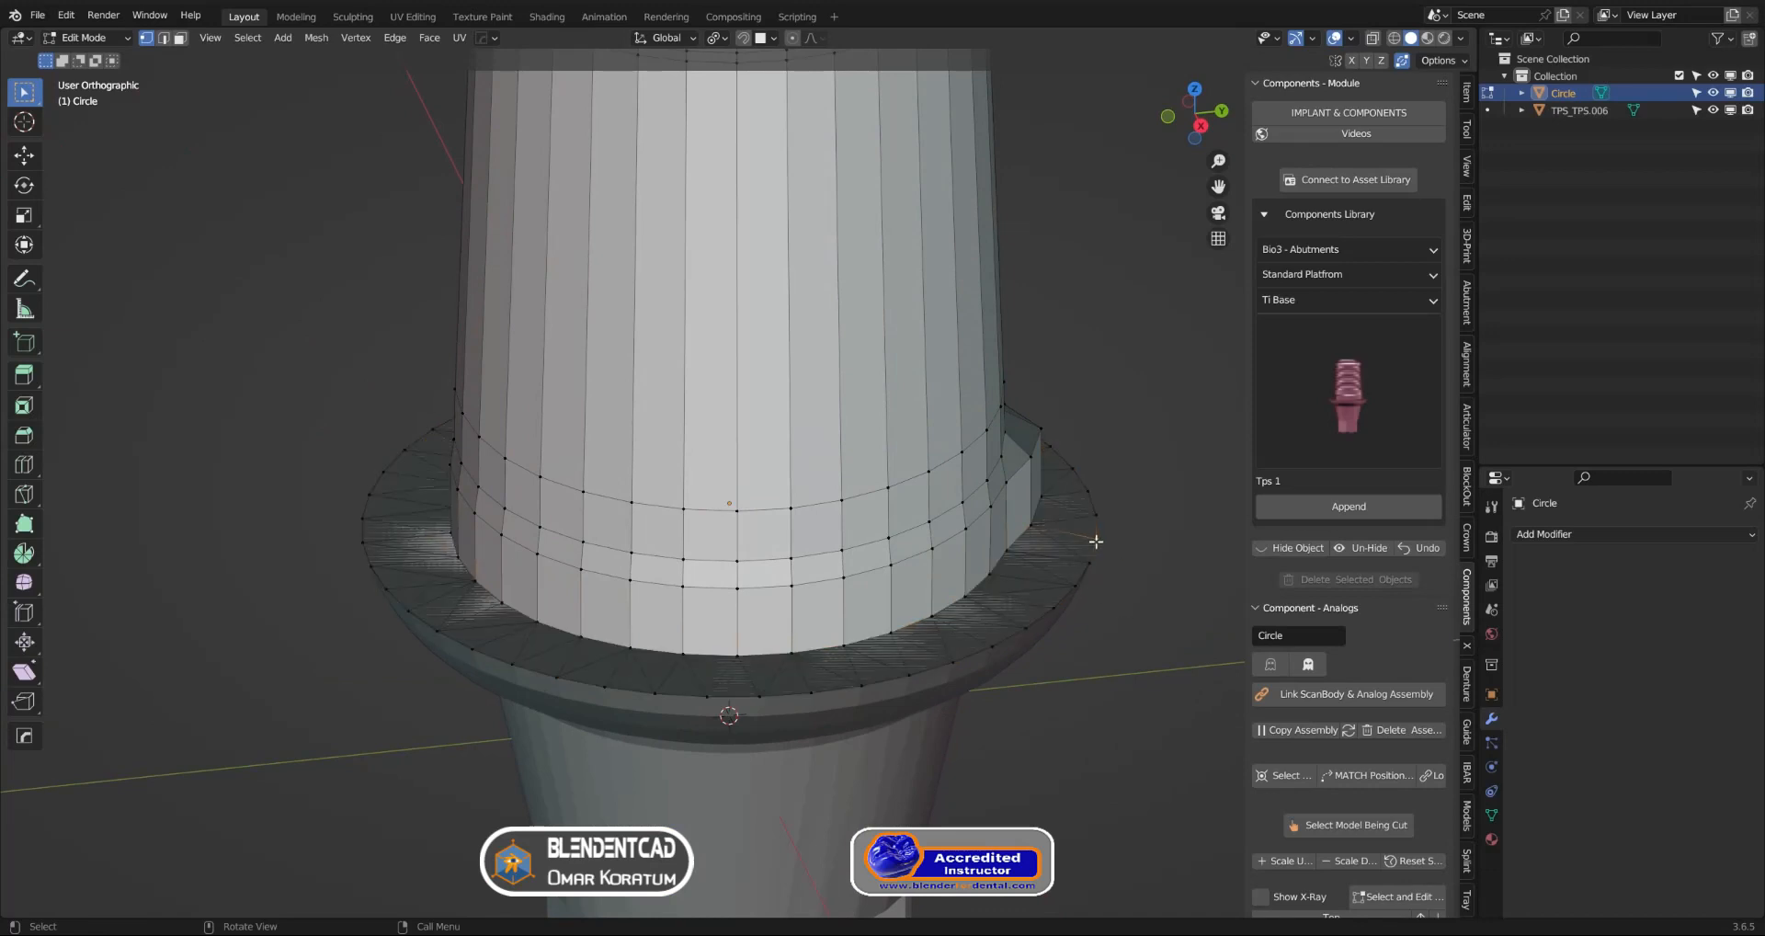
pyautogui.keyDown('alt'); pyautogui.click(1097, 518); pyautogui.keyUp('alt')
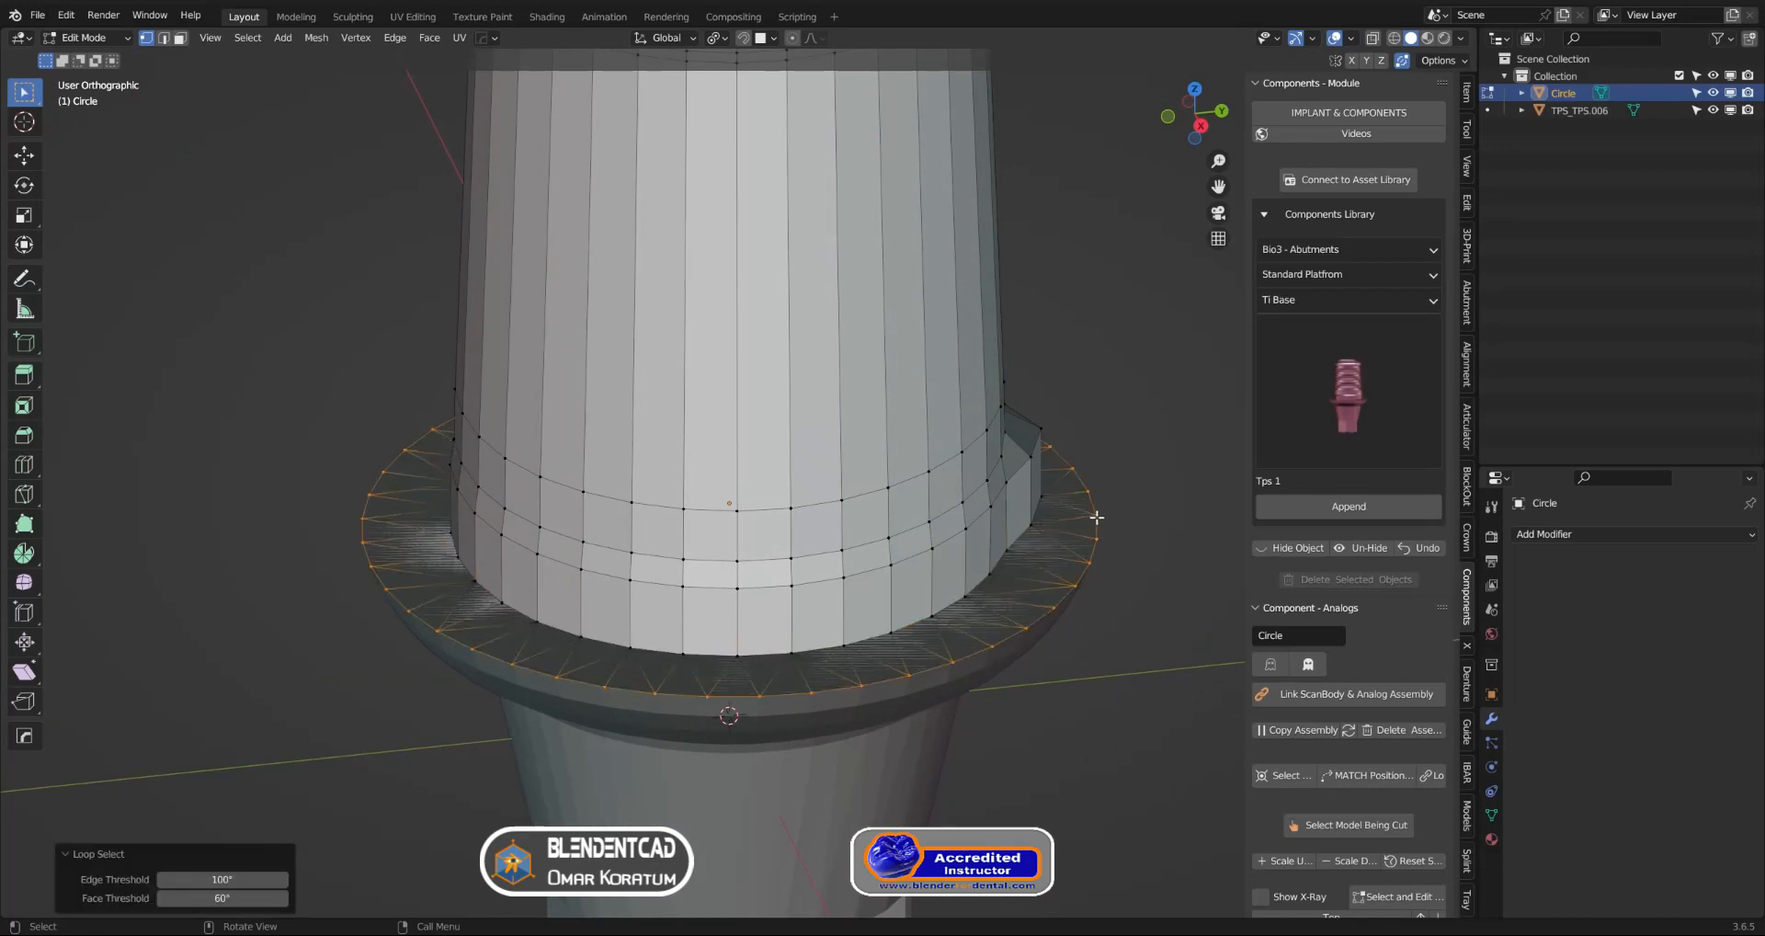
pyautogui.press('ctrl')
pyautogui.press('ctrl+KP_Add')
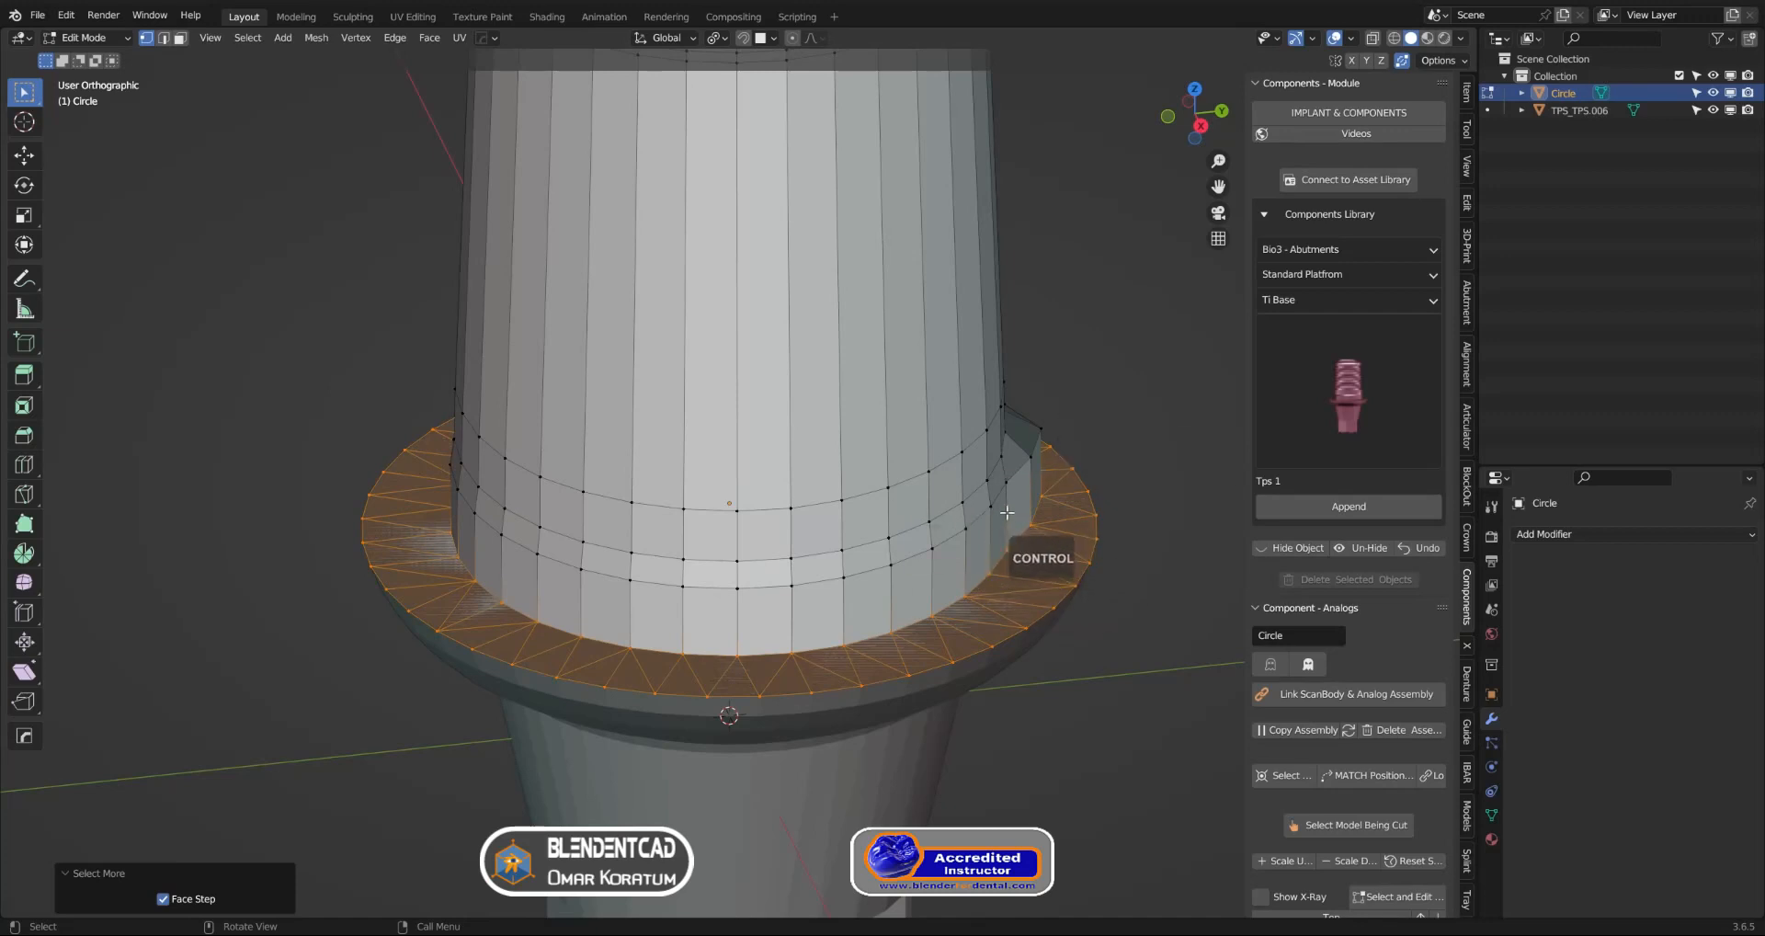
# Move the selected flange up 0.01 mm along global Z and return to Object Mode
pyautogui.scroll(-1, 1007, 513)
pyautogui.moveTo(1008, 512)
pyautogui.keyDown('shift'); pyautogui.mouseDown(button='middle')
pyautogui.moveTo(921, 513)
pyautogui.moveTo(1025, 504)
pyautogui.mouseUp(button='middle'); pyautogui.keyUp('shift')
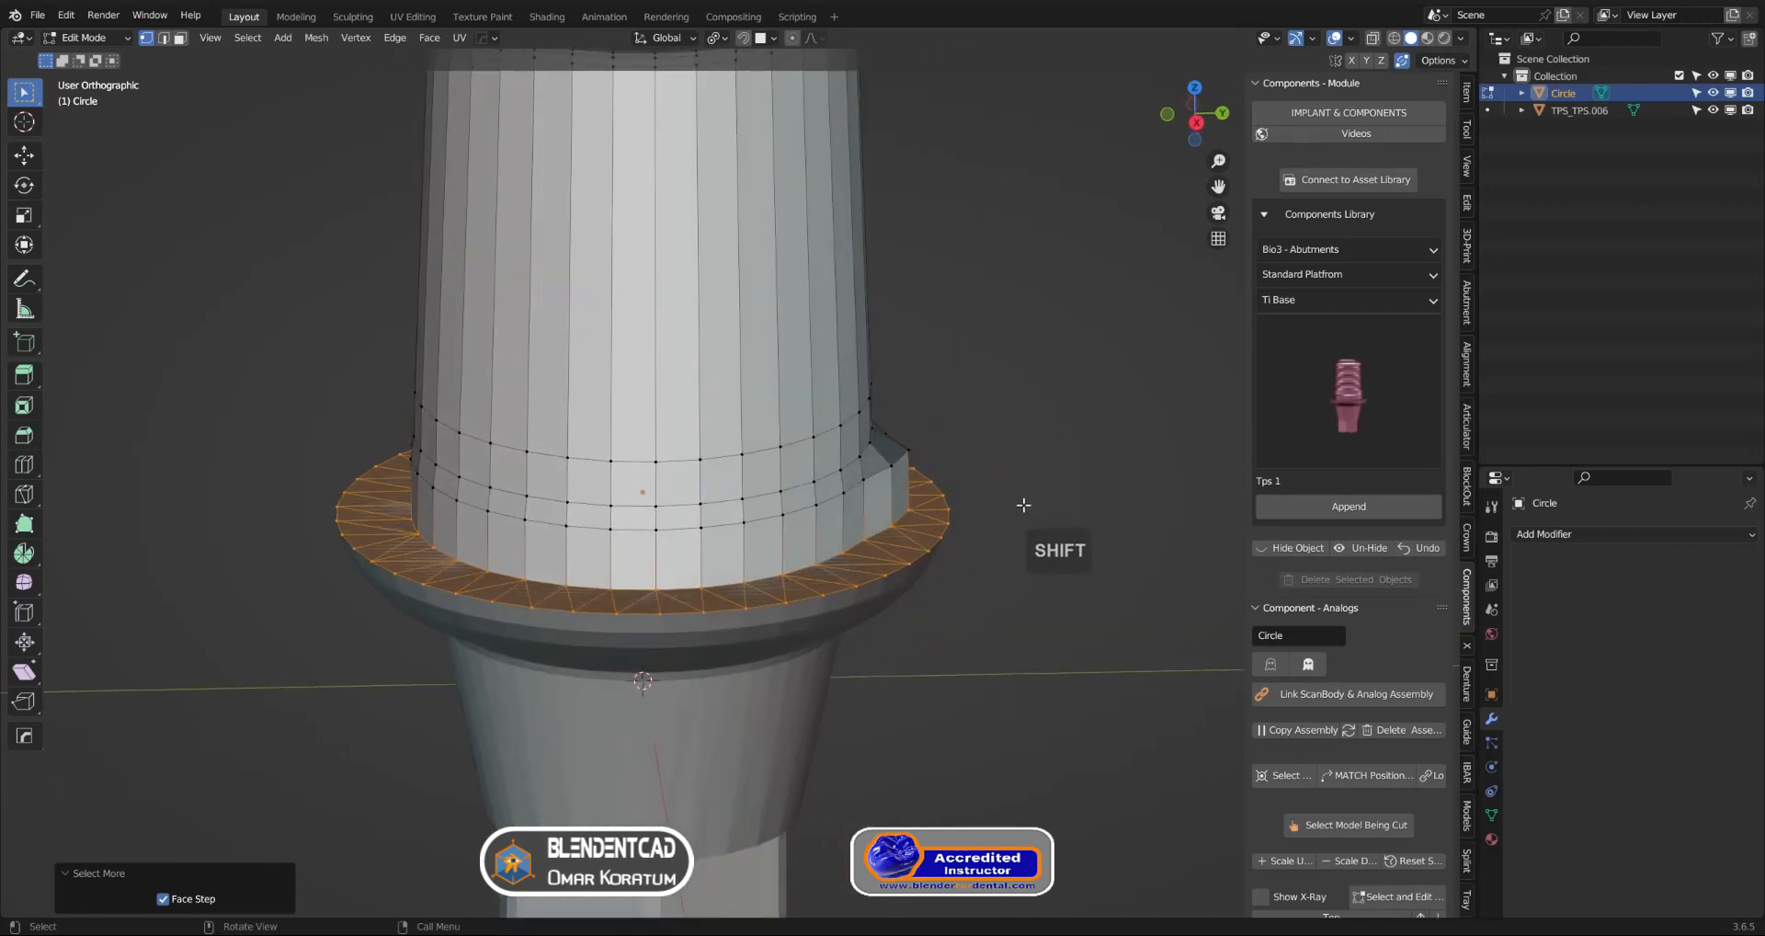
pyautogui.press('g')
pyautogui.press('z')
pyautogui.click(1052, 513)
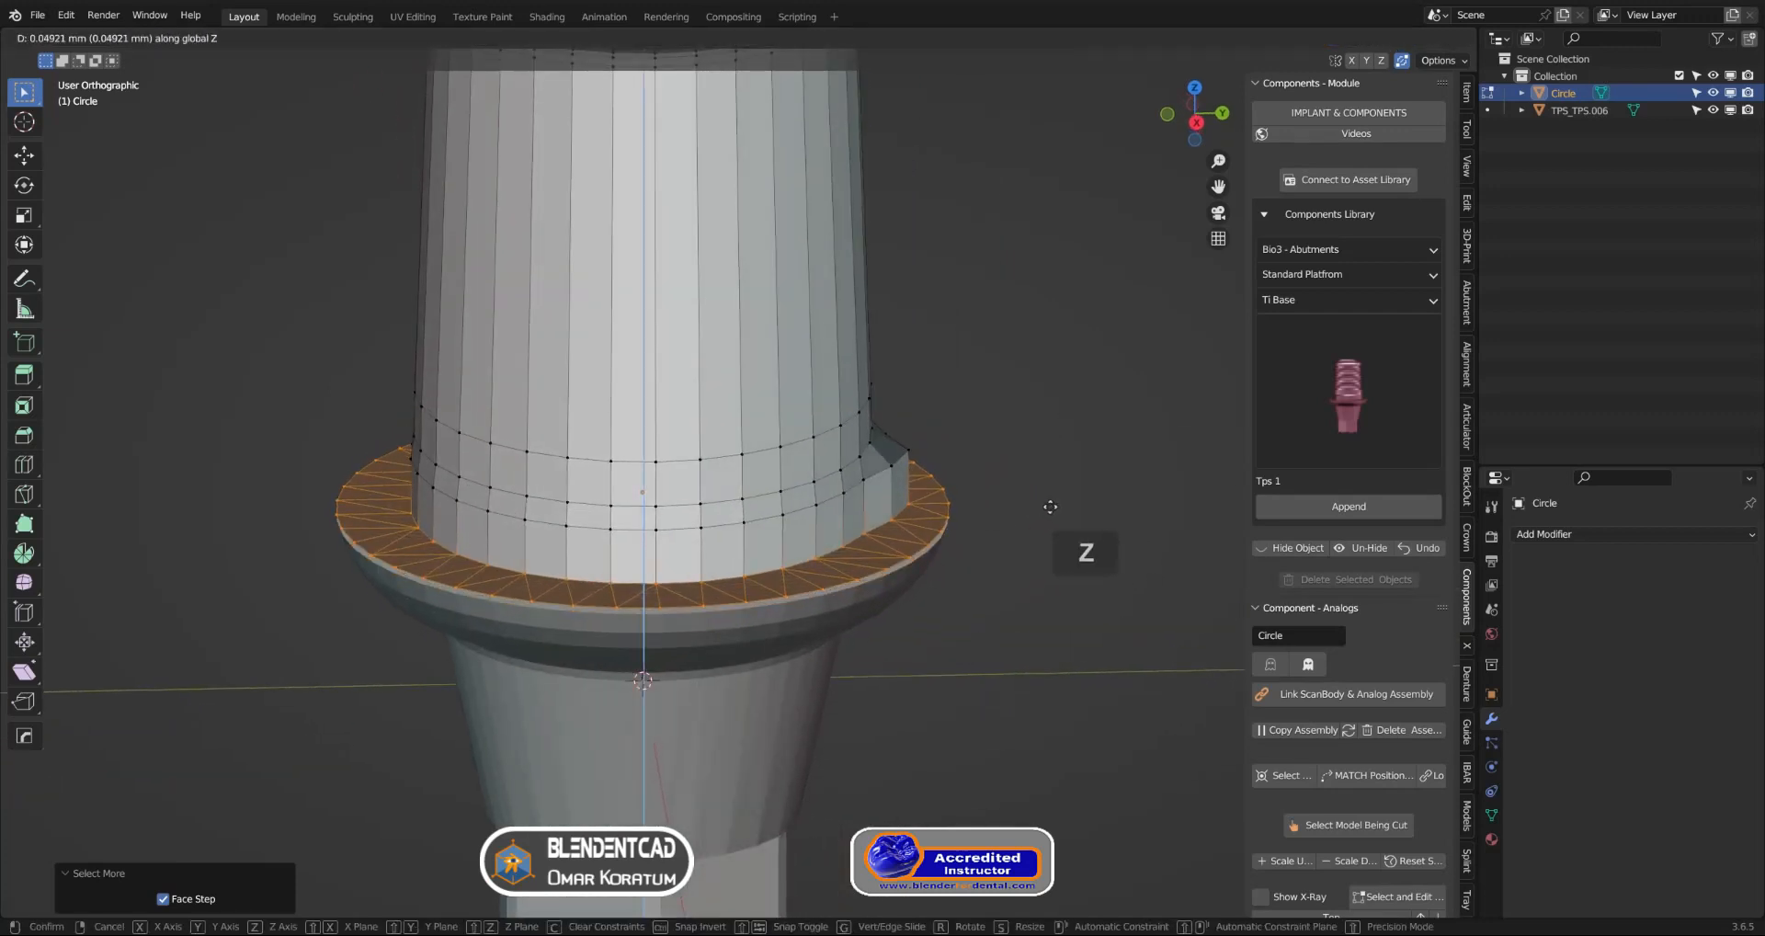
pyautogui.click(220, 842)
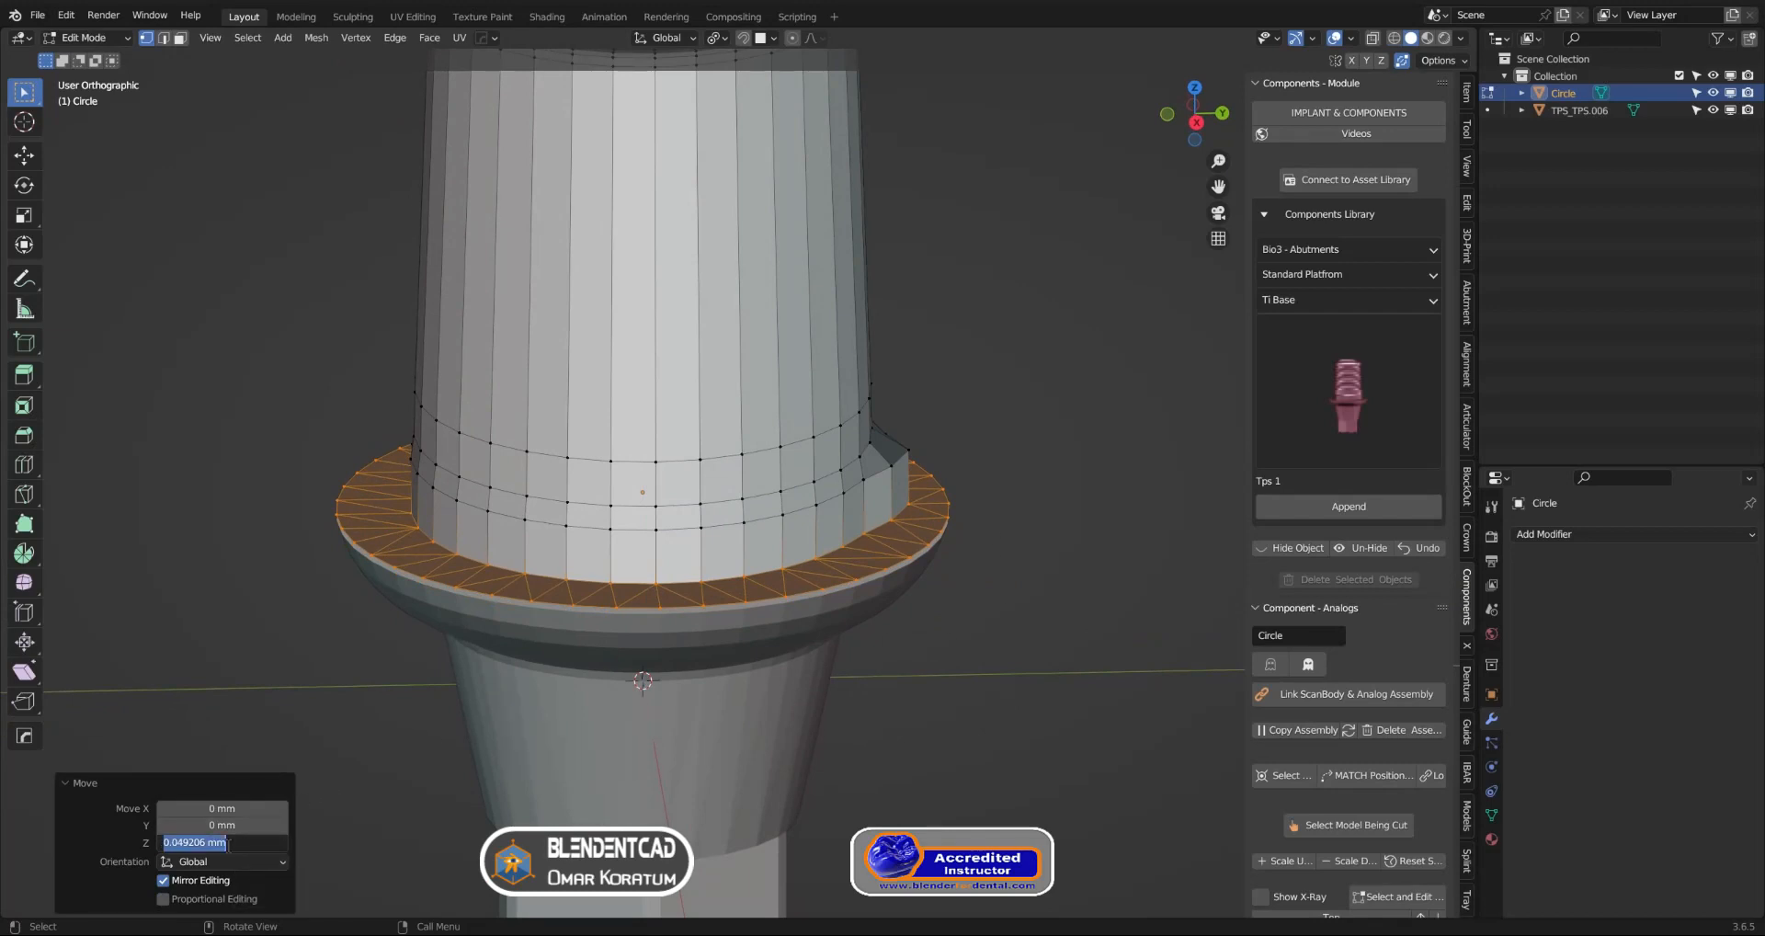
pyautogui.write('.01')
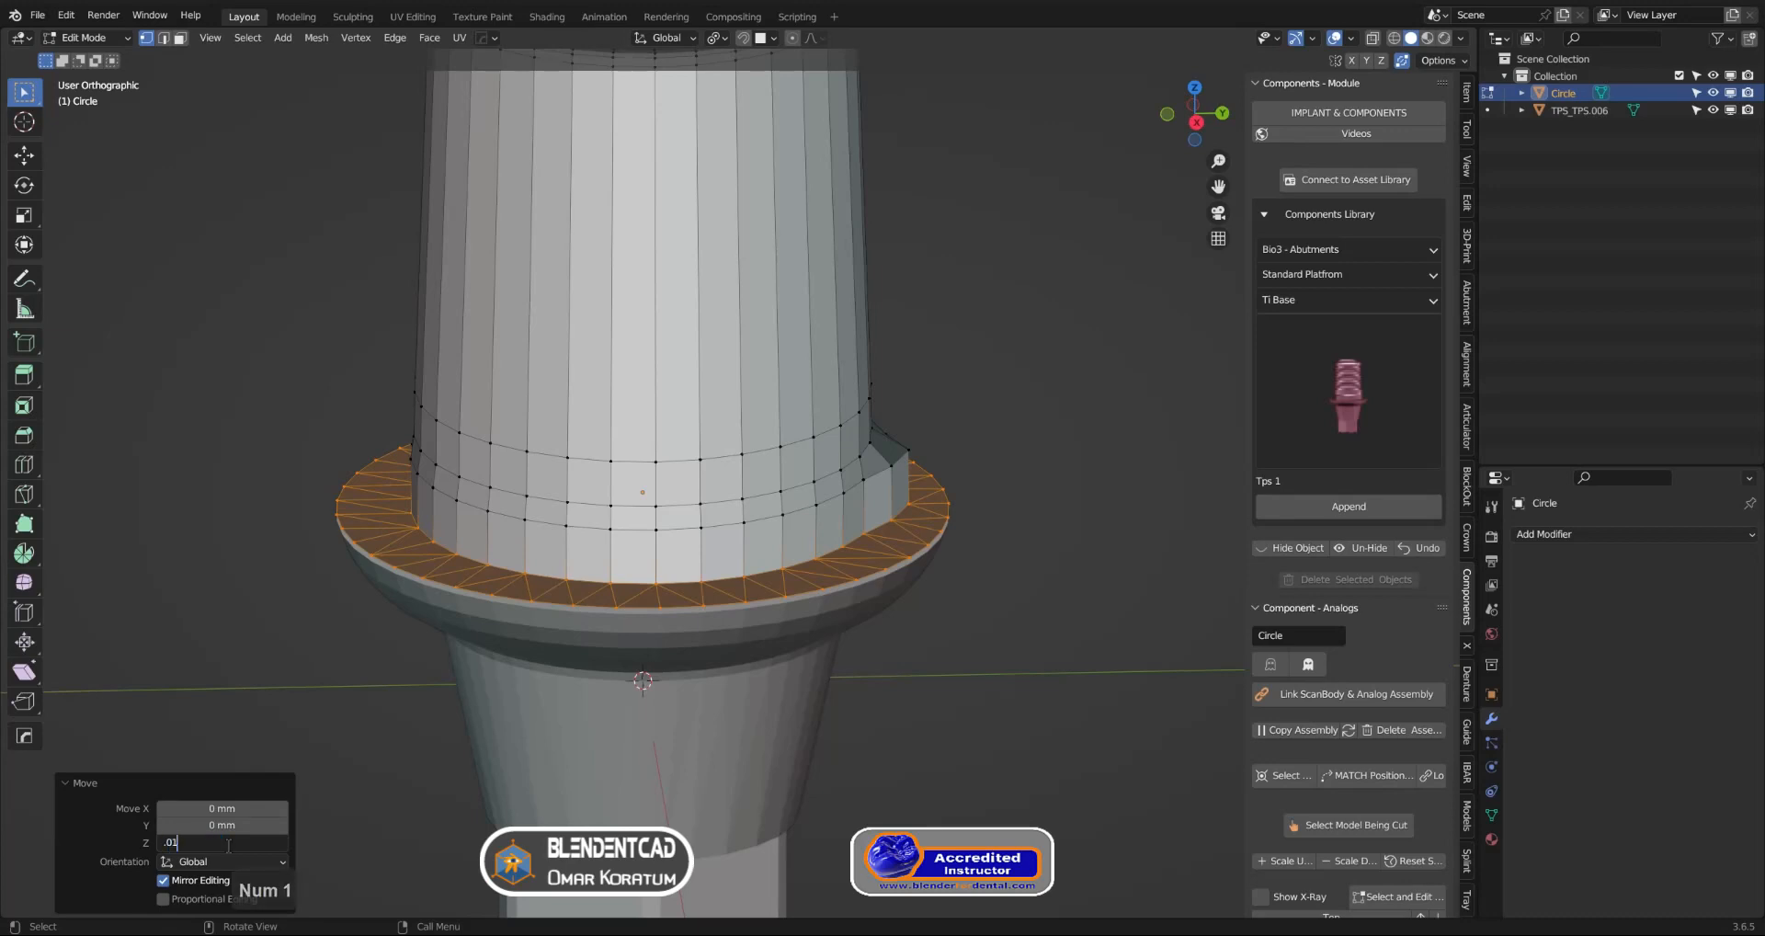
pyautogui.press('Return')
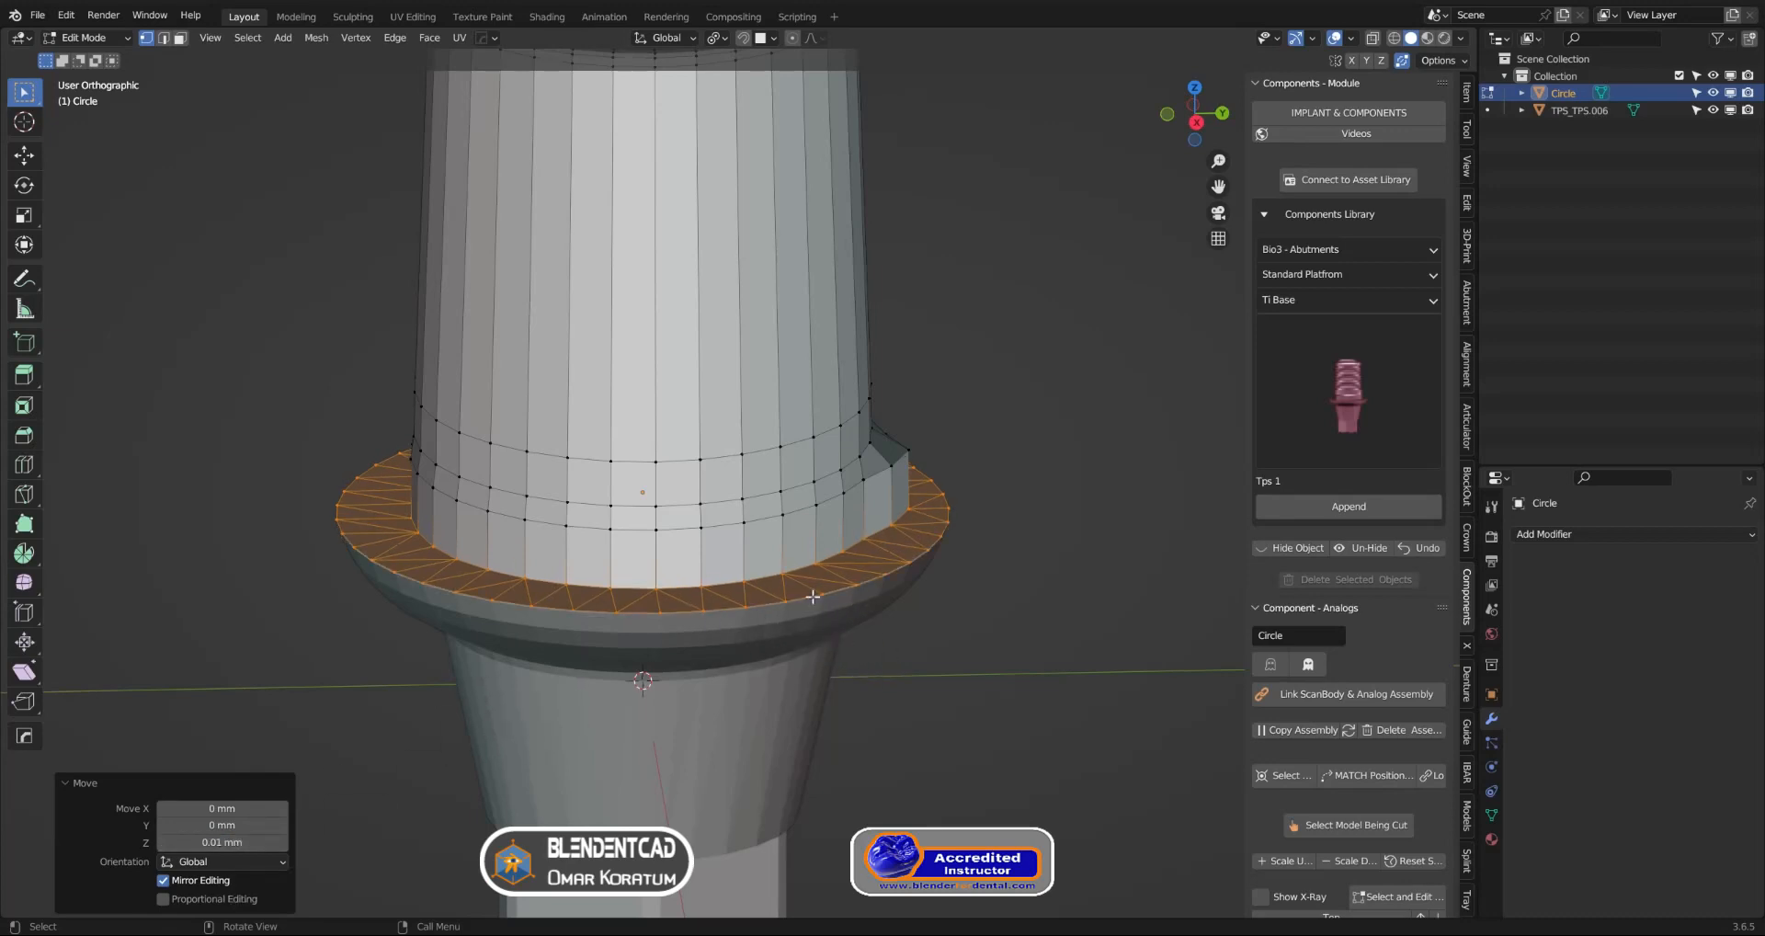
pyautogui.click(87, 38)
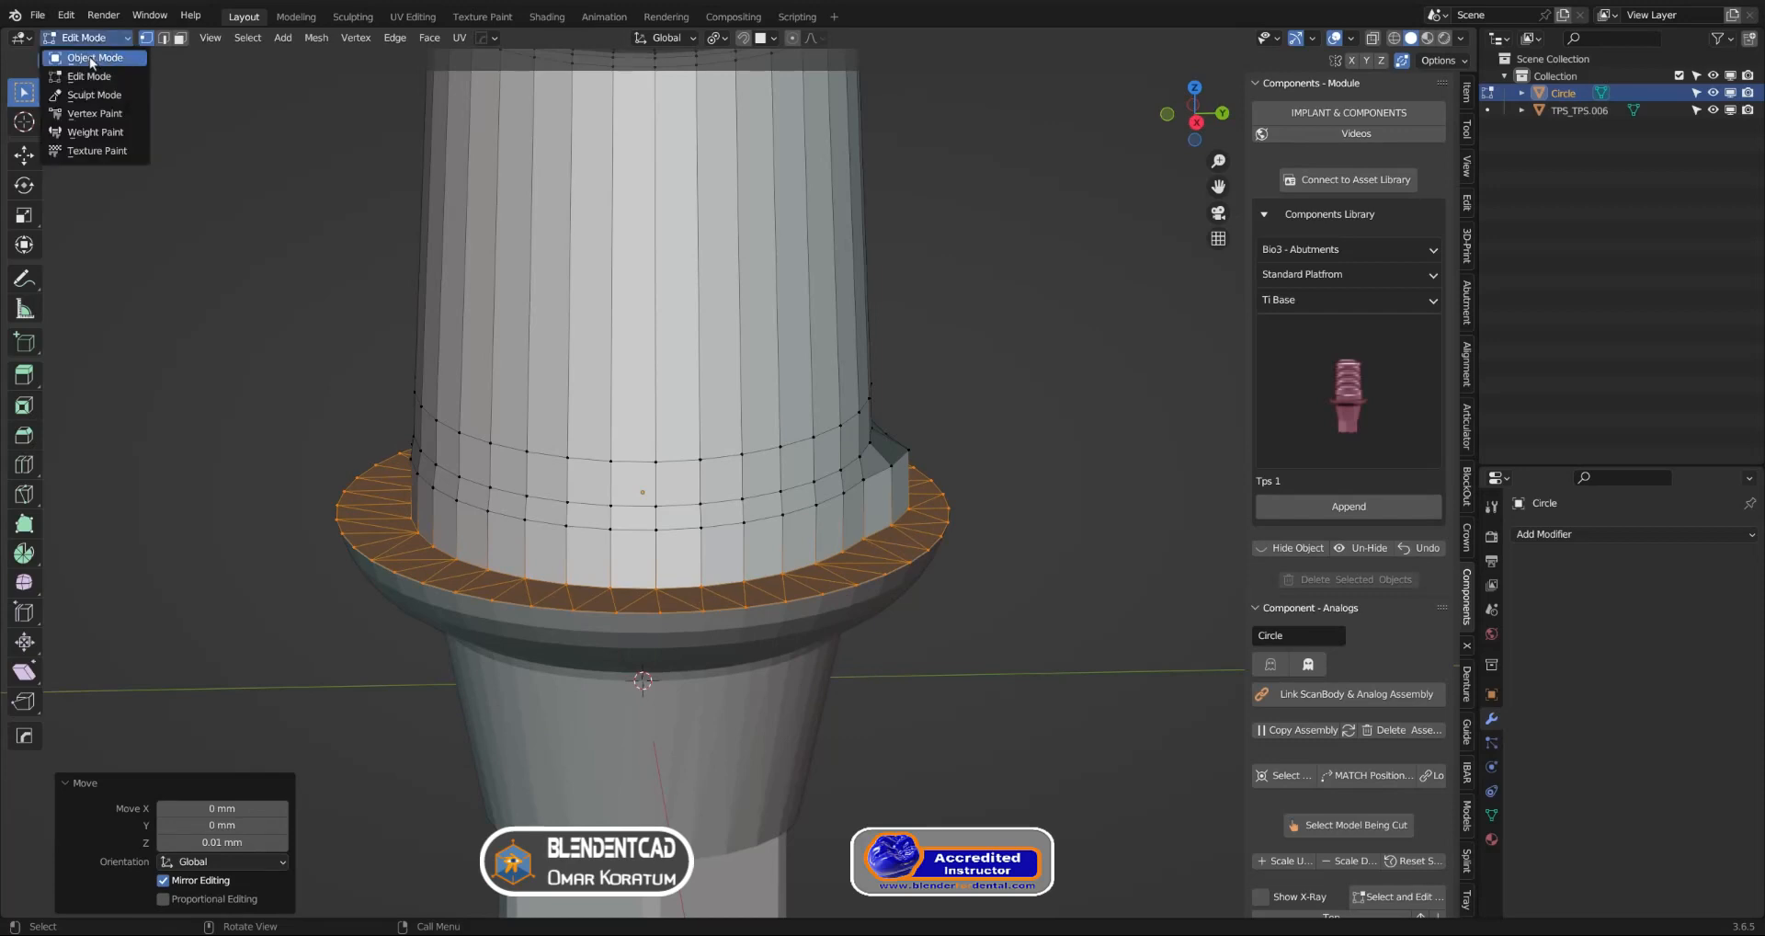
pyautogui.click(90, 56)
# Select the abutment TPS_TPS.006 with the Circle sleeve as the active object and link them as an abutment assembly
pyautogui.scroll(-5, 434, 226)
pyautogui.moveTo(450, 230)
pyautogui.keyDown('shift'); pyautogui.mouseDown(button='middle')
pyautogui.moveTo(488, 237)
pyautogui.moveTo(421, 243)
pyautogui.mouseUp(button='middle'); pyautogui.keyUp('shift')
pyautogui.scroll(3, 815, 450)
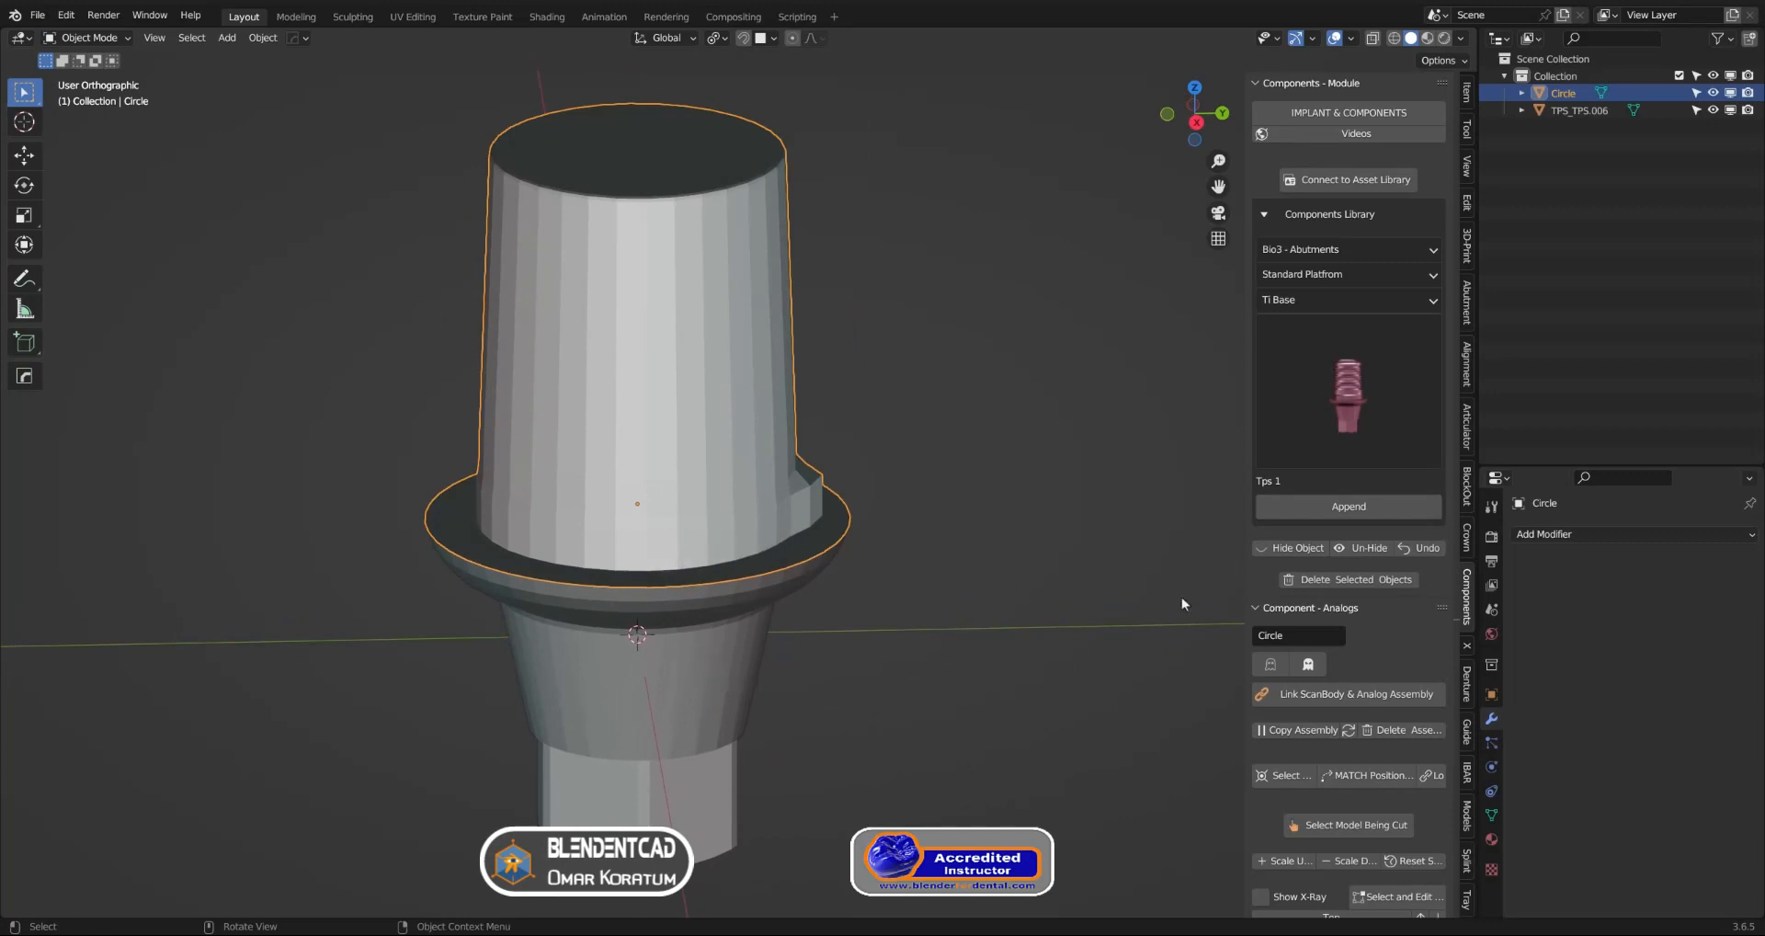
pyautogui.scroll(-10, 1369, 672)
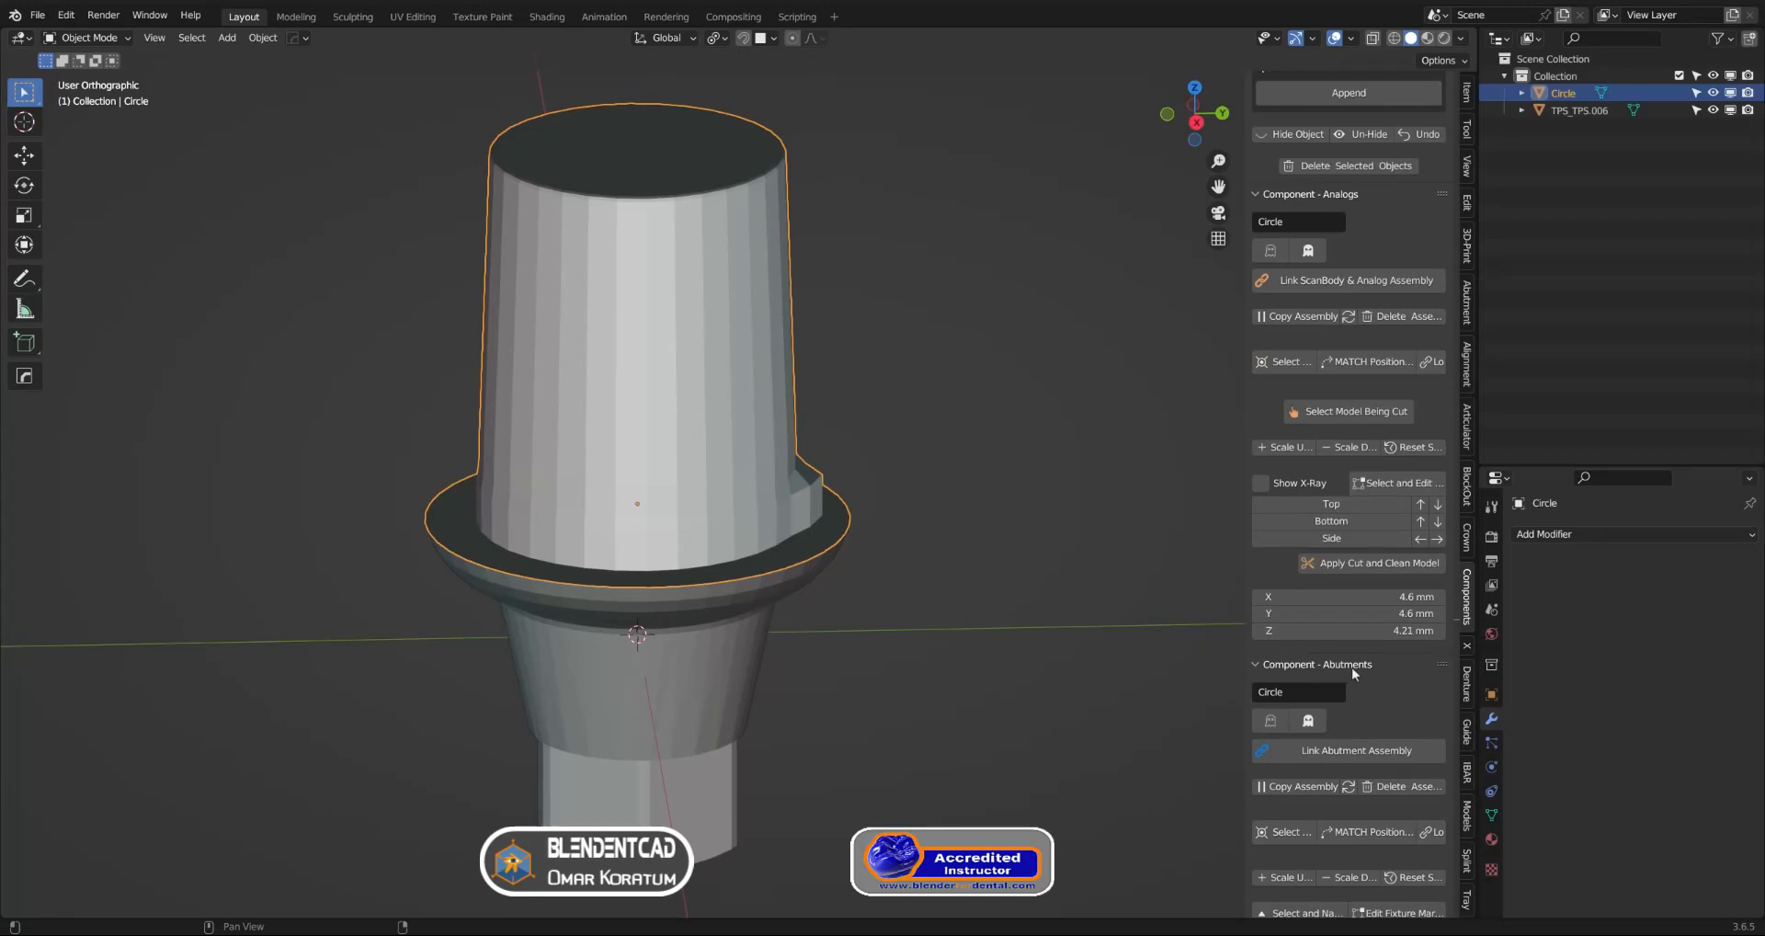
pyautogui.scroll(-3, 1012, 617)
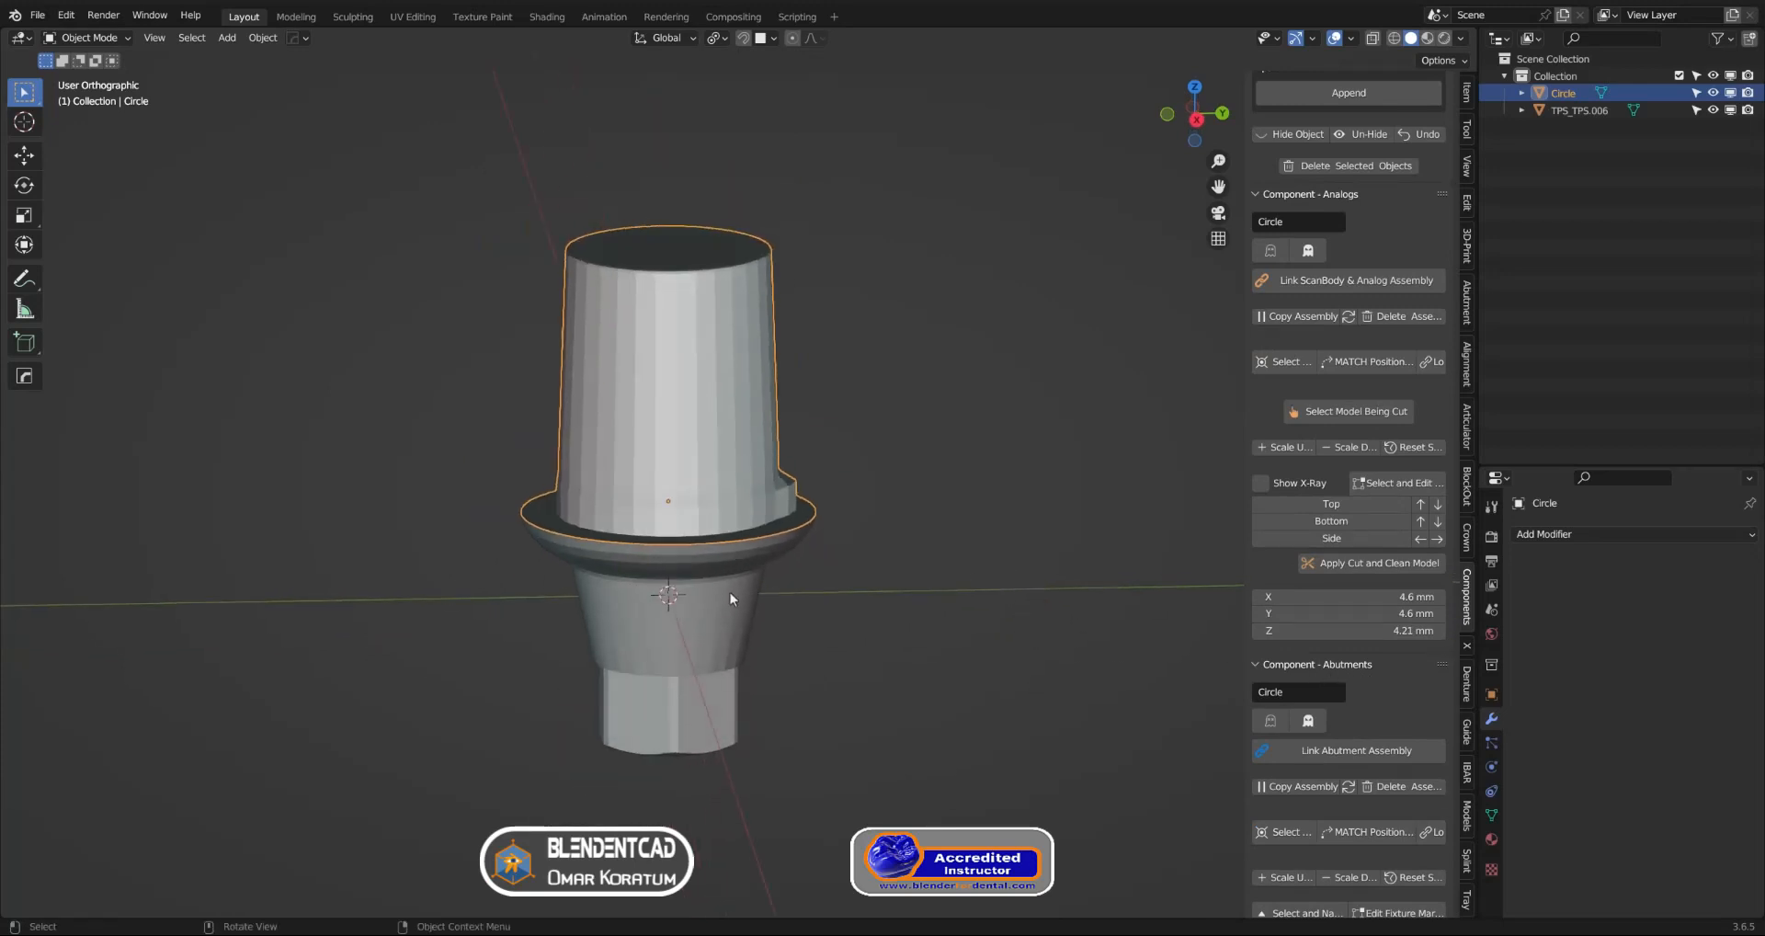
pyautogui.click(730, 598)
pyautogui.keyDown('shift'); pyautogui.click(730, 504); pyautogui.keyUp('shift')
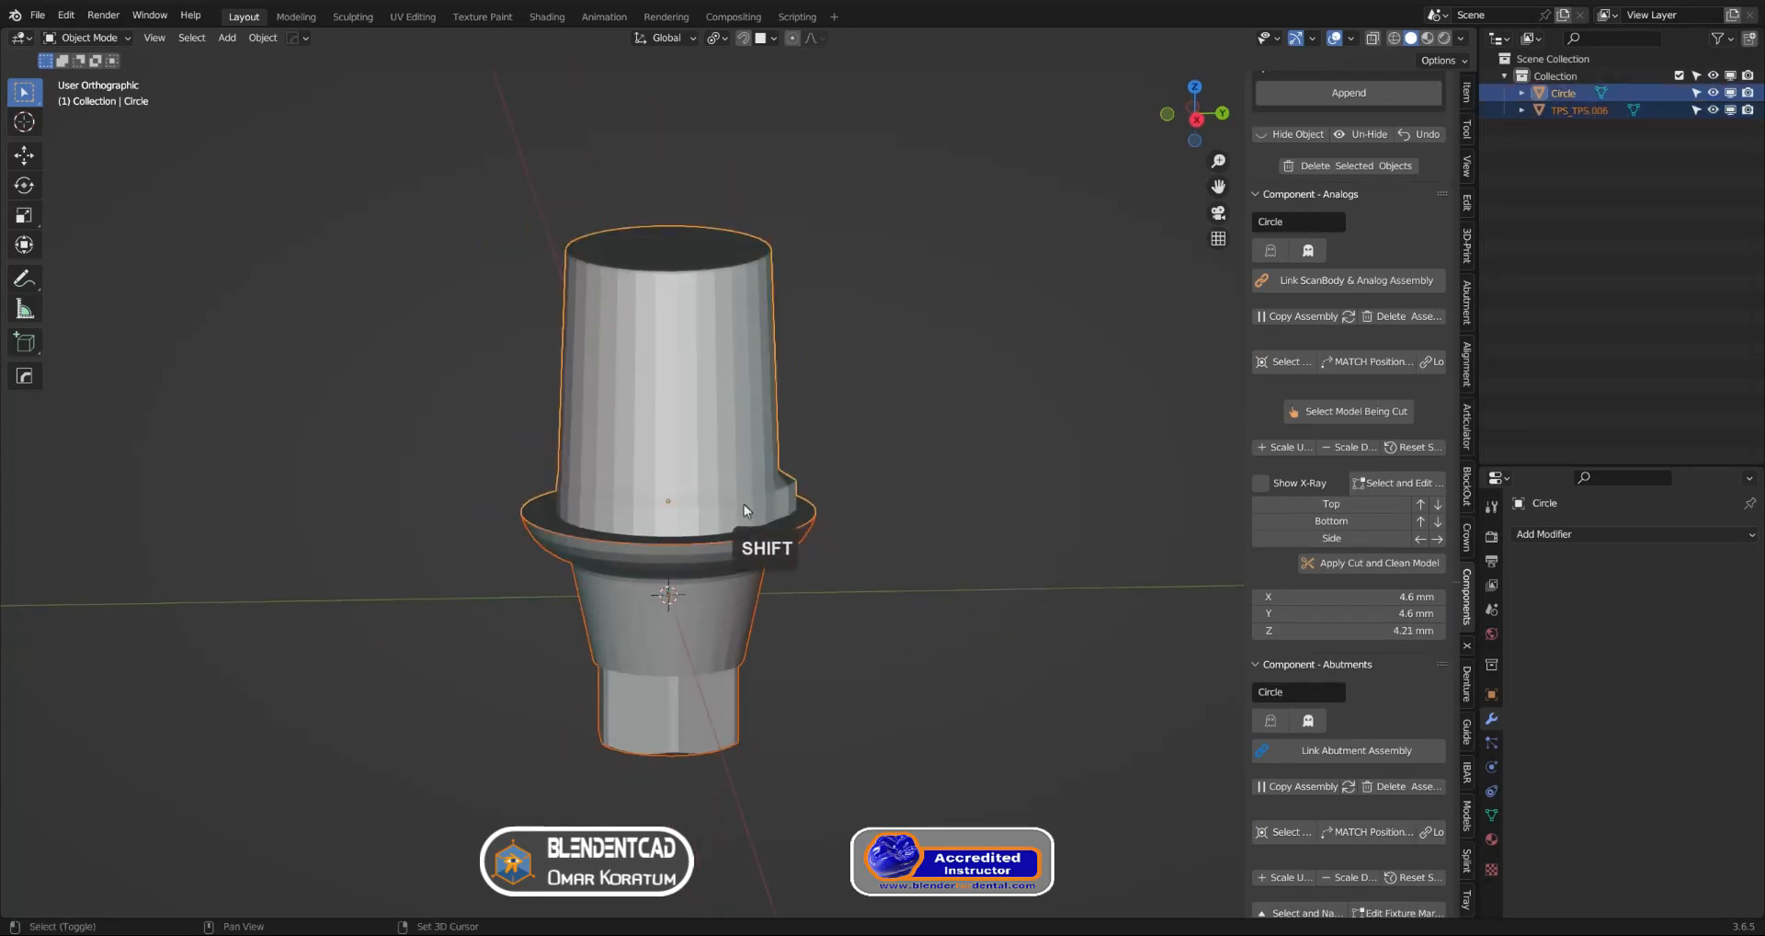
pyautogui.click(1327, 748)
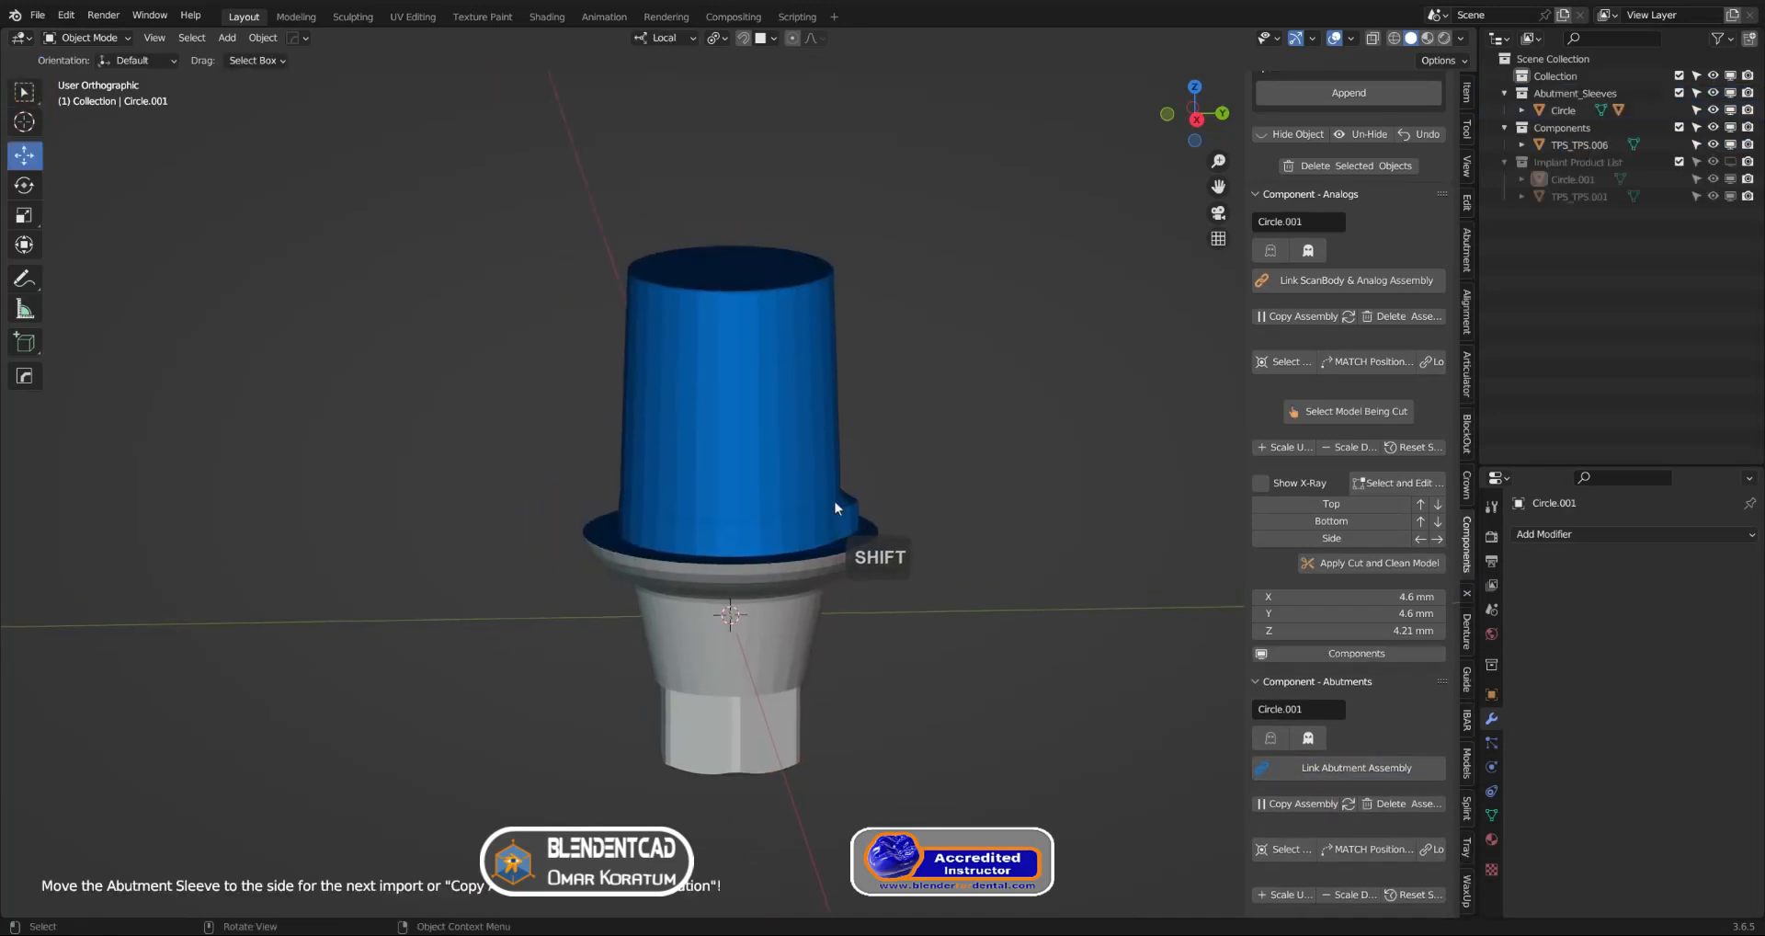
# Clip the view to a lengthwise section of the assembly and examine the gap between the sleeve, abutment wall and shoulder
pyautogui.moveTo(724, 255); pyautogui.dragTo(717, 245, button='middle')
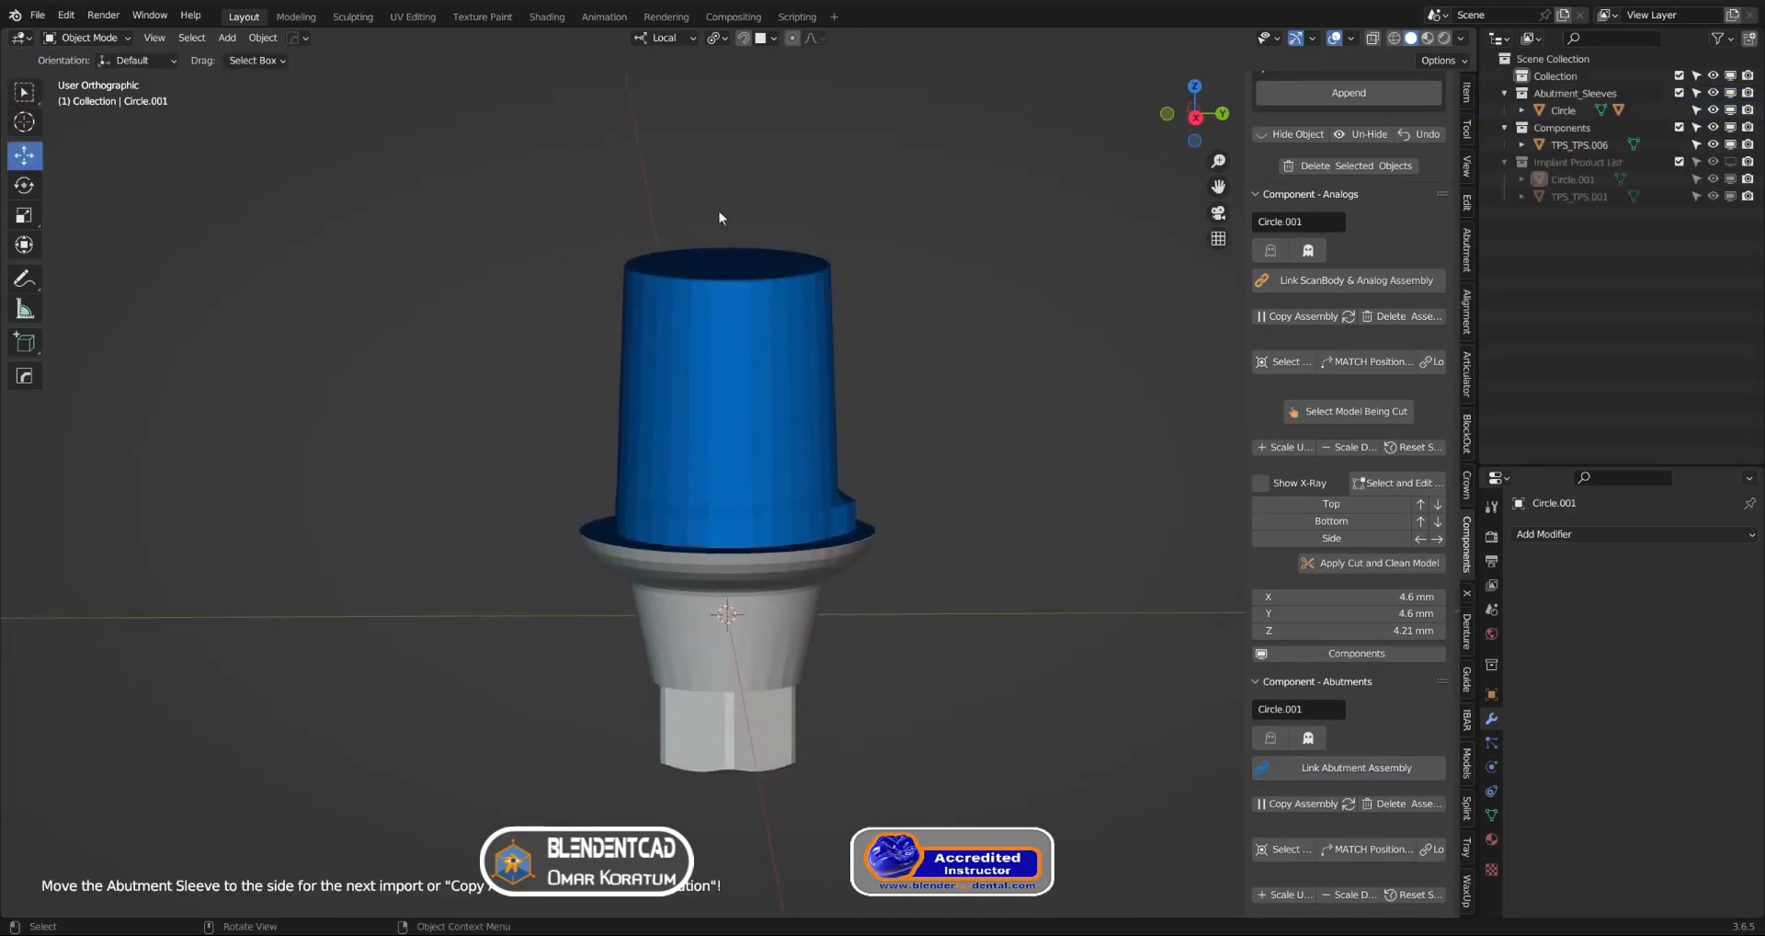
pyautogui.hotkey('alt', 'b')
pyautogui.moveTo(724, 159); pyautogui.dragTo(762, 819)
pyautogui.scroll(4, 864, 534)
pyautogui.moveTo(864, 538); pyautogui.dragTo(654, 528, button='middle')
pyautogui.keyDown('shift'); pyautogui.moveTo(674, 522); pyautogui.dragTo(685, 631, button='middle'); pyautogui.keyUp('shift')
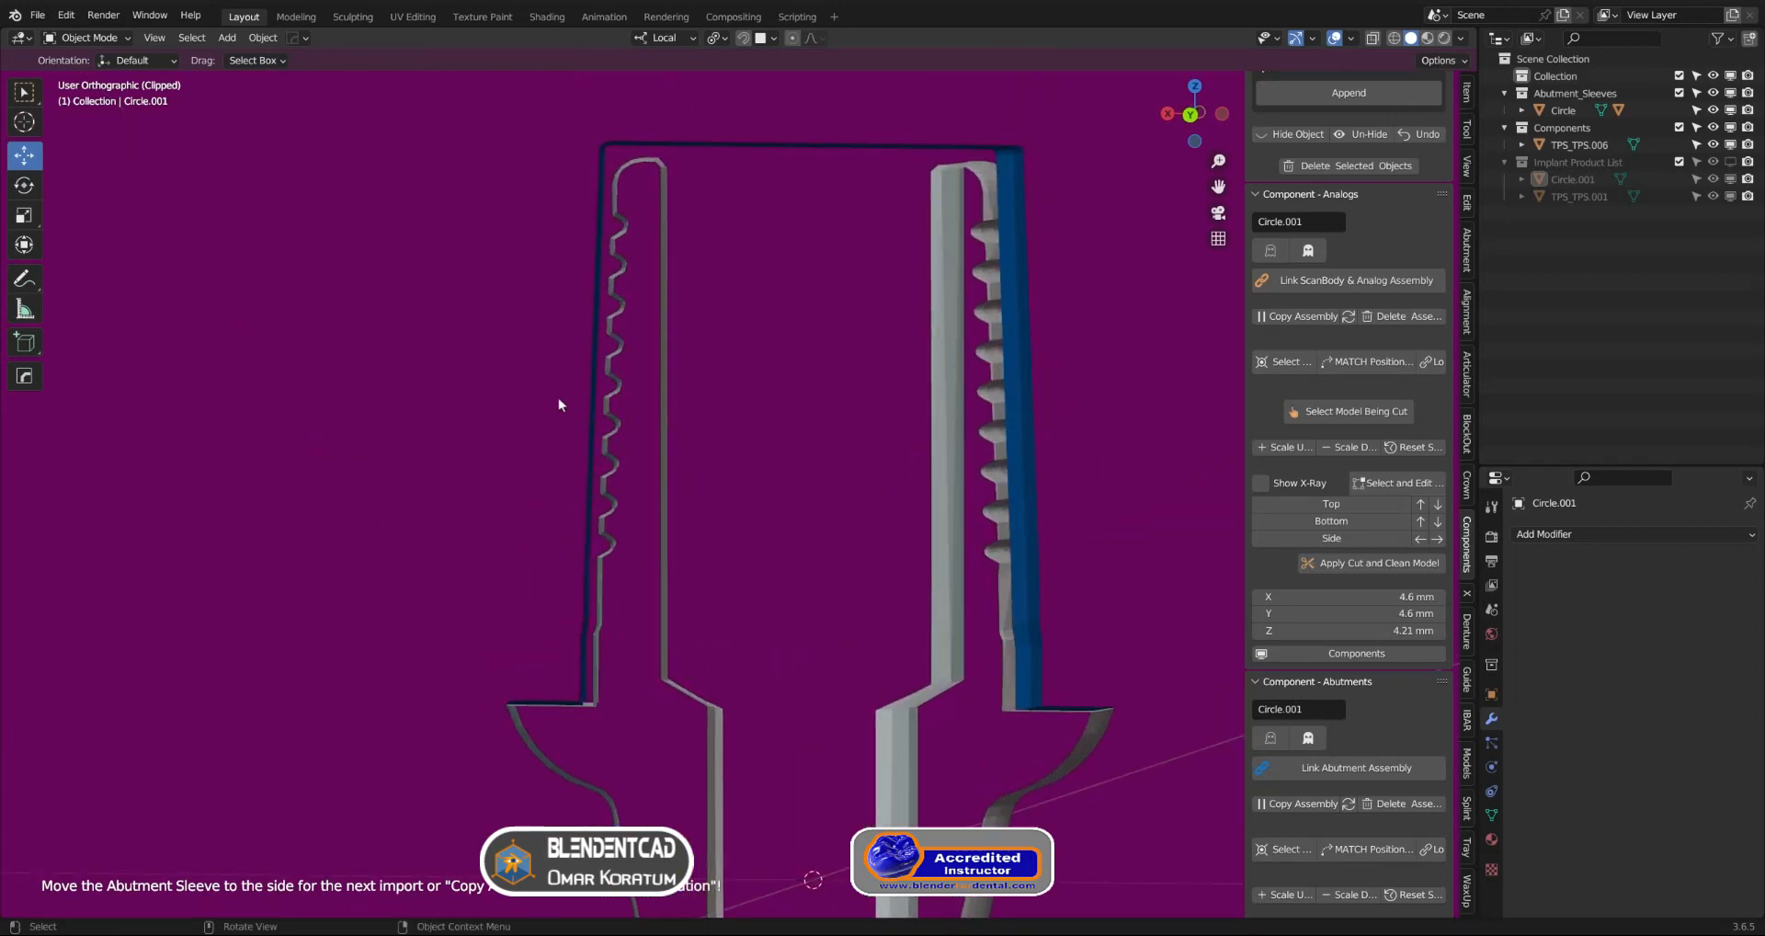
pyautogui.scroll(1, 962, 611)
pyautogui.keyDown('shift'); pyautogui.moveTo(964, 616); pyautogui.dragTo(747, 542, button='middle'); pyautogui.keyUp('shift')
pyautogui.scroll(3, 903, 572)
pyautogui.moveTo(903, 571); pyautogui.dragTo(914, 568, button='middle')
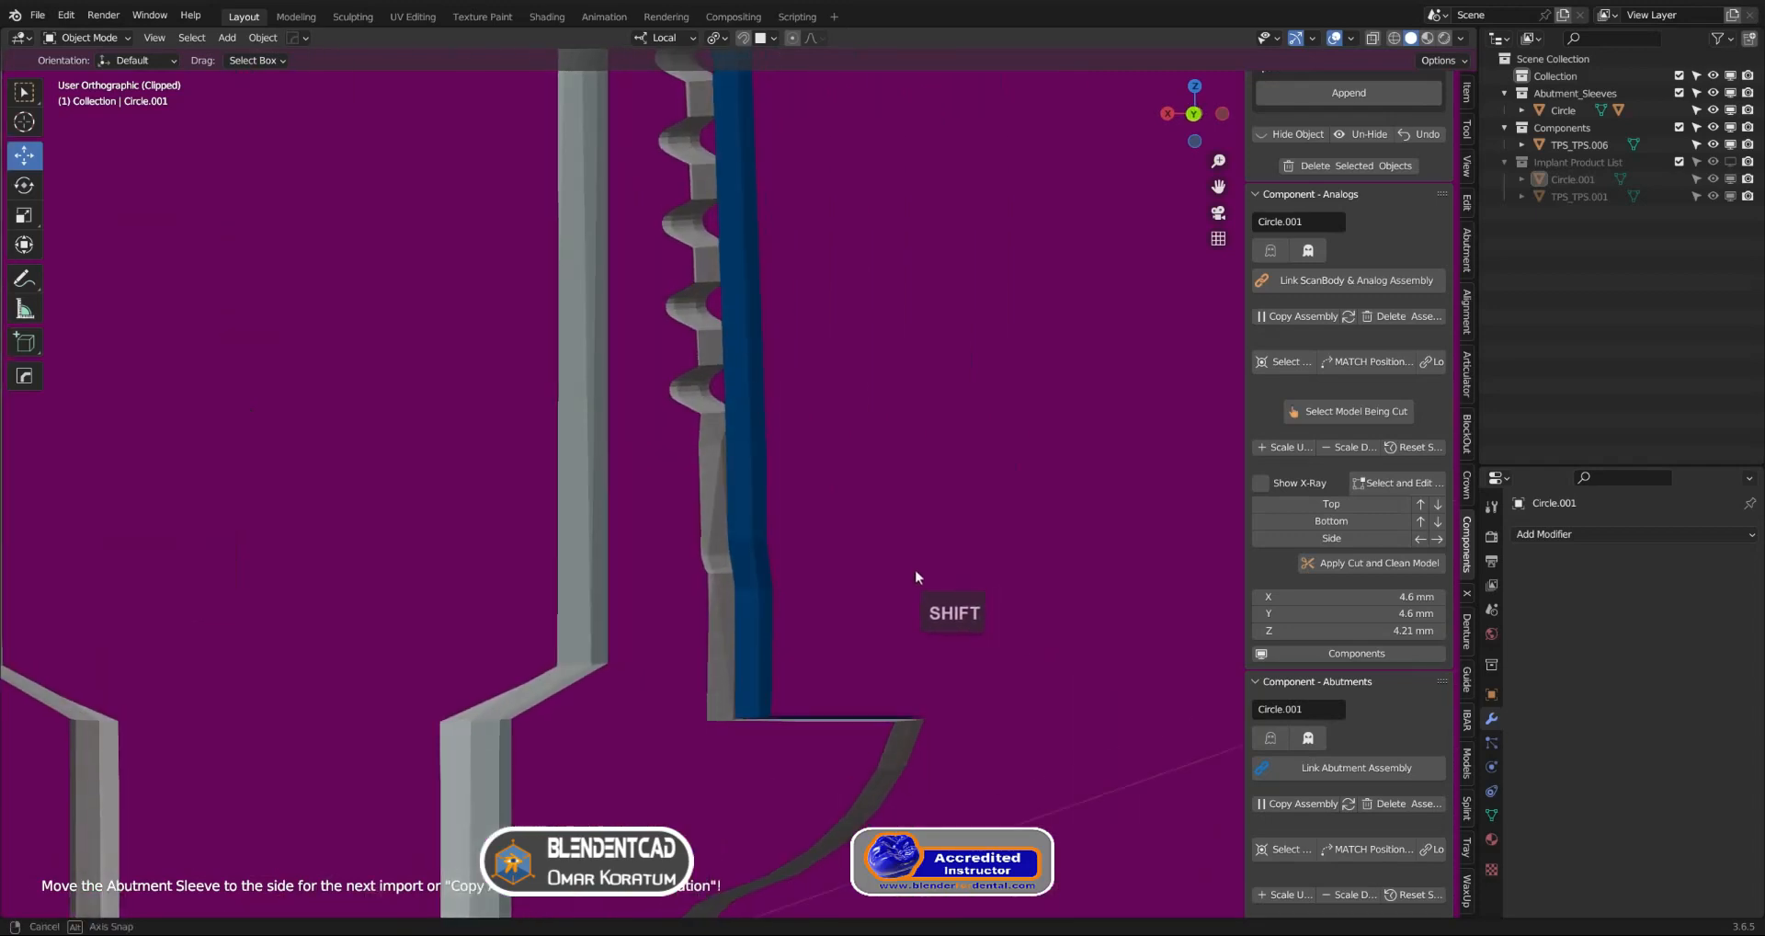
pyautogui.scroll(4, 818, 537)
pyautogui.keyDown('shift'); pyautogui.moveTo(818, 538); pyautogui.dragTo(1030, 813, button='middle'); pyautogui.keyUp('shift')
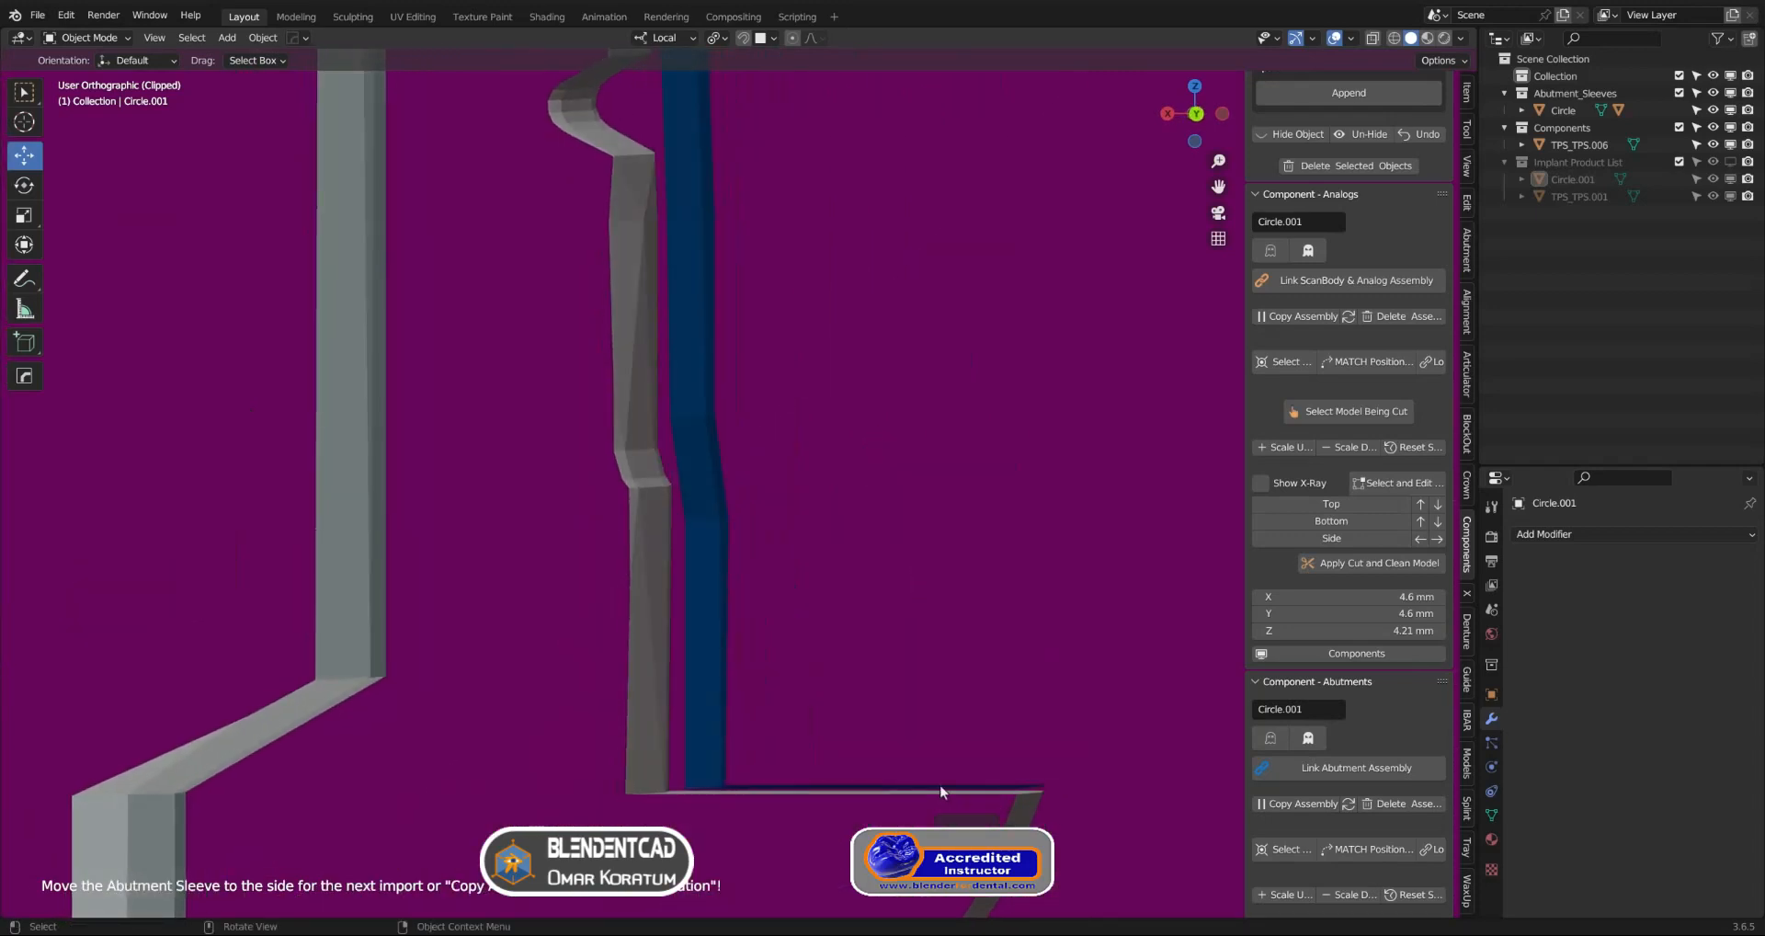
pyautogui.scroll(-6, 713, 585)
pyautogui.keyDown('shift'); pyautogui.moveTo(588, 552); pyautogui.dragTo(722, 747, button='middle'); pyautogui.keyUp('shift')
pyautogui.keyDown('shift'); pyautogui.moveTo(710, 533); pyautogui.dragTo(745, 776, button='middle'); pyautogui.keyUp('shift')
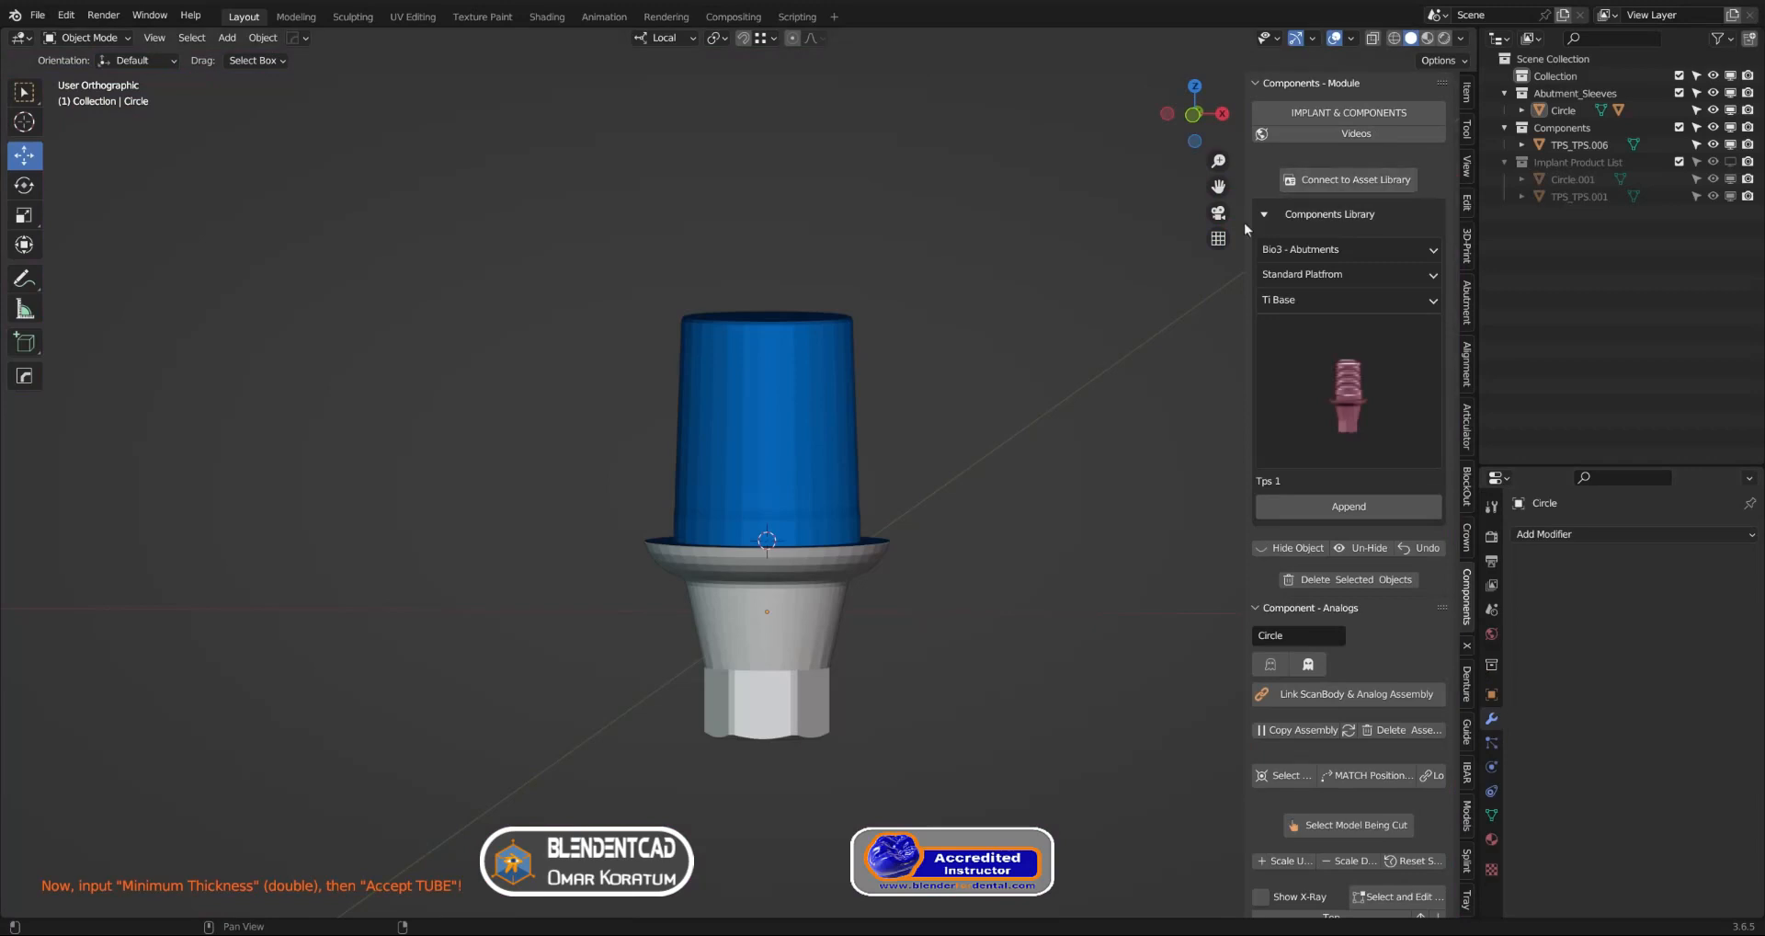
# Using the Implant Crowns tools, make a +Z tube from the blue sleeve and accept it with a 1.2 mm Minimum Thickness
pyautogui.click(1142, 241)
pyautogui.click(1468, 529)
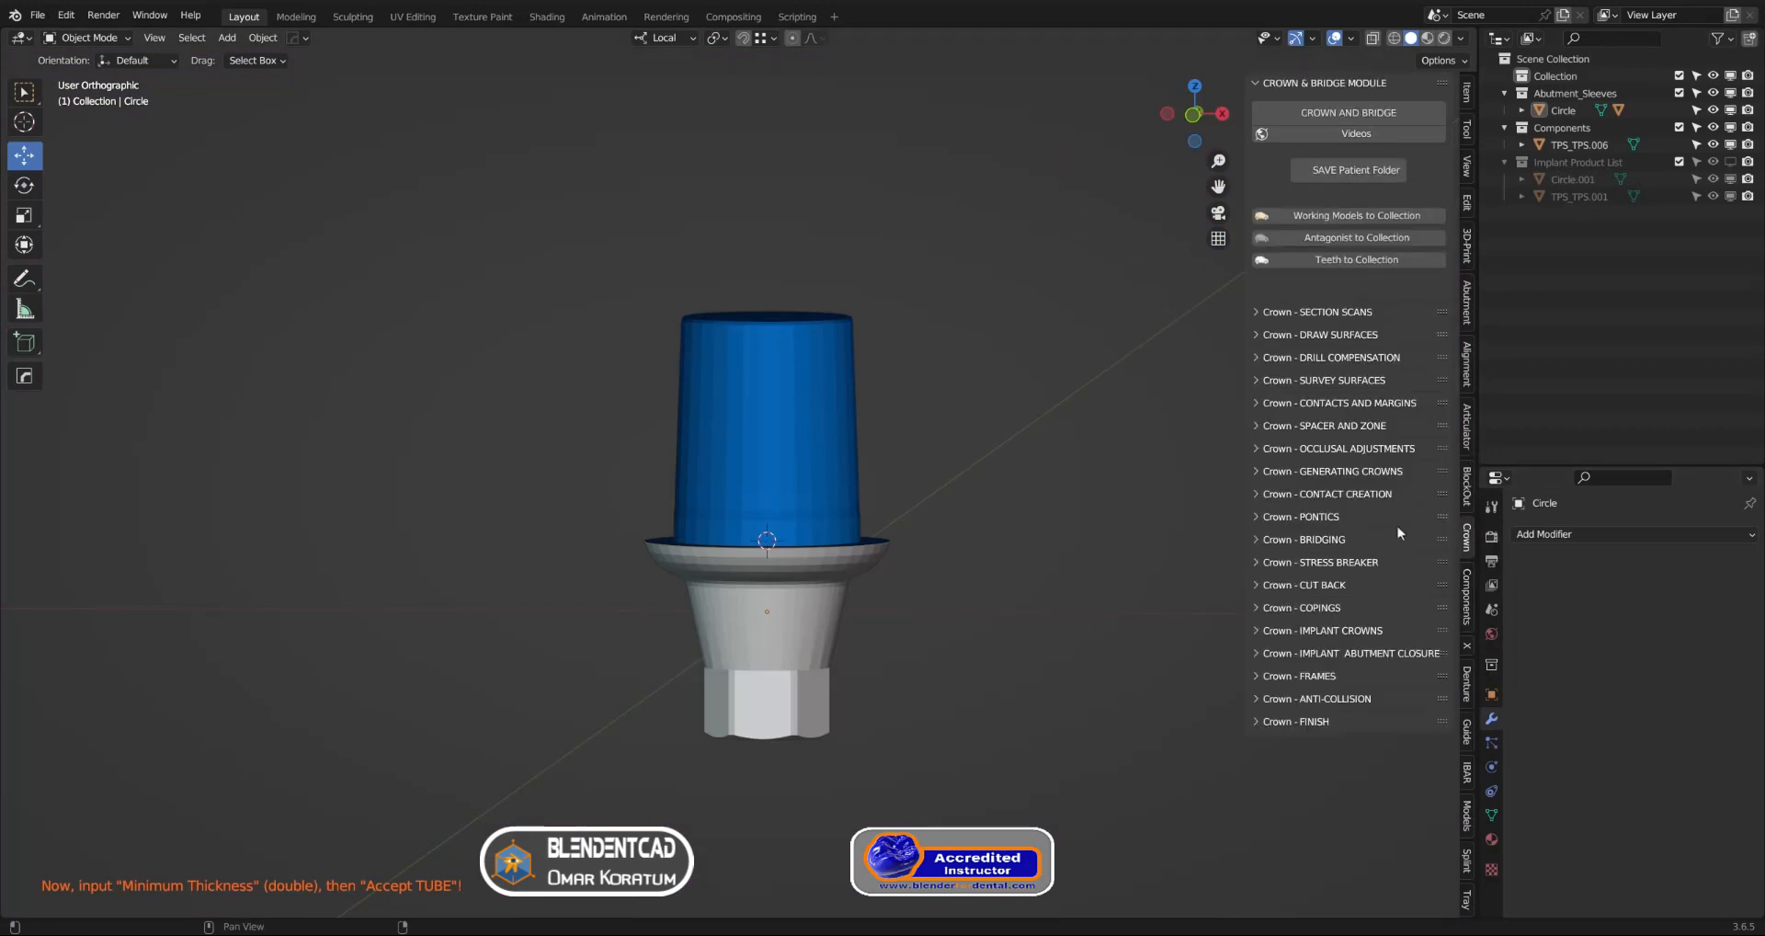
pyautogui.keyDown('ctrl'); pyautogui.click(1346, 629); pyautogui.keyUp('ctrl')
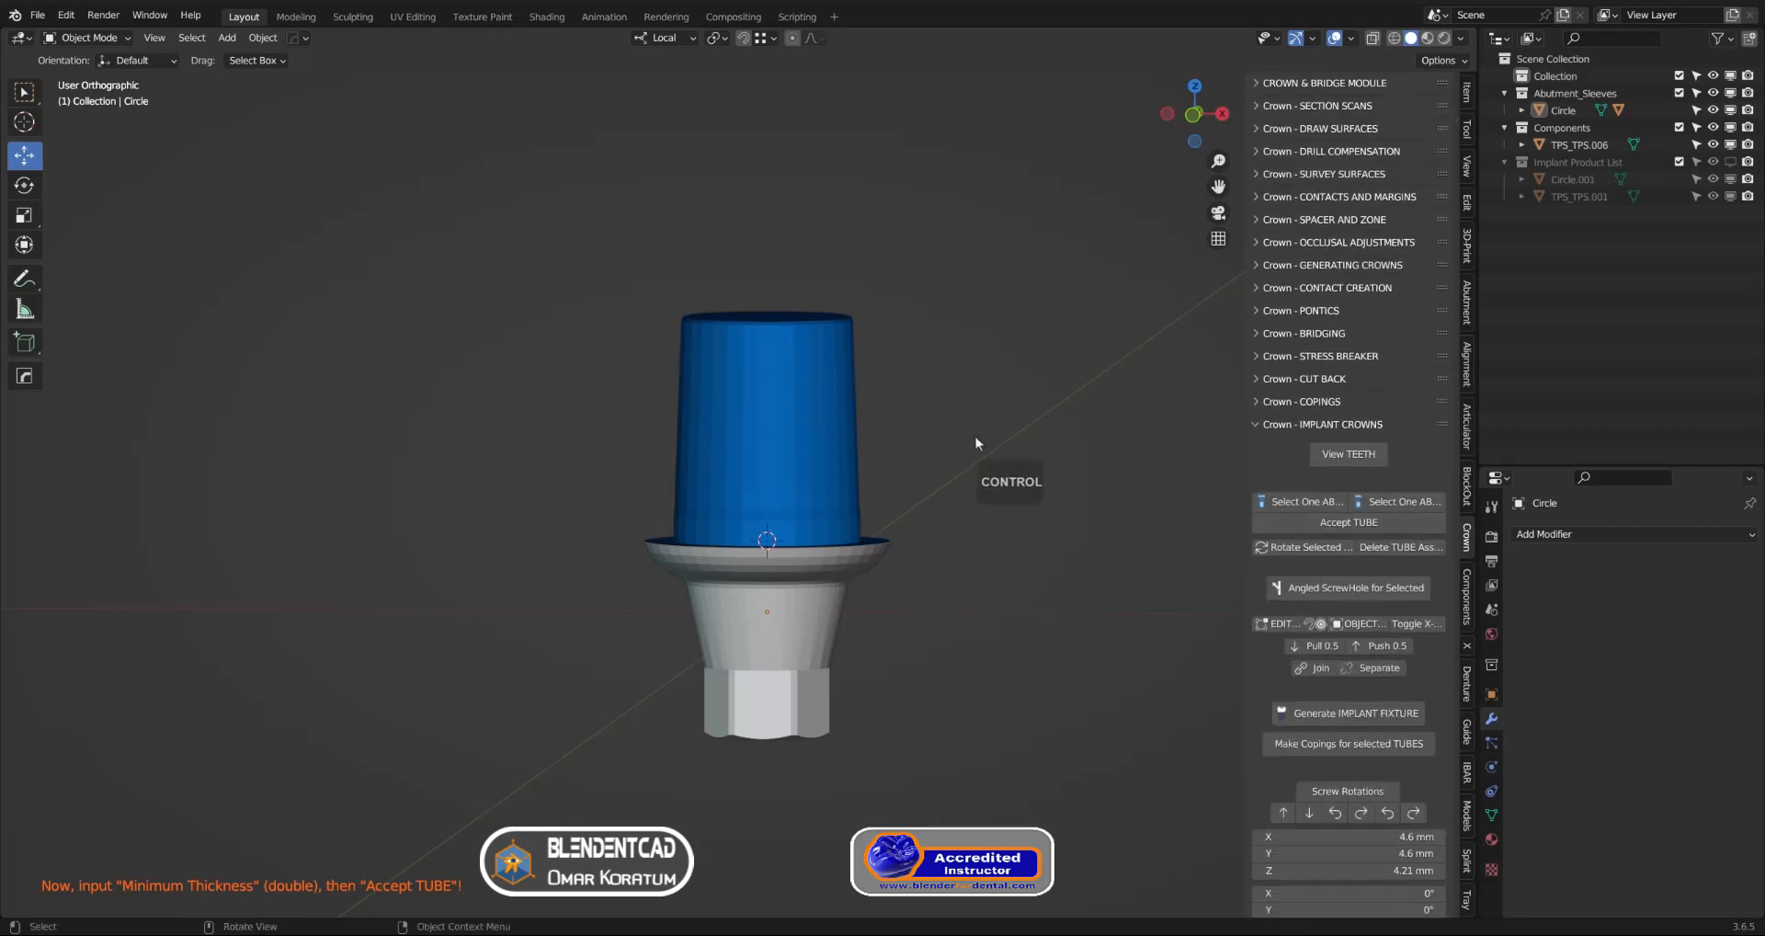
pyautogui.click(801, 392)
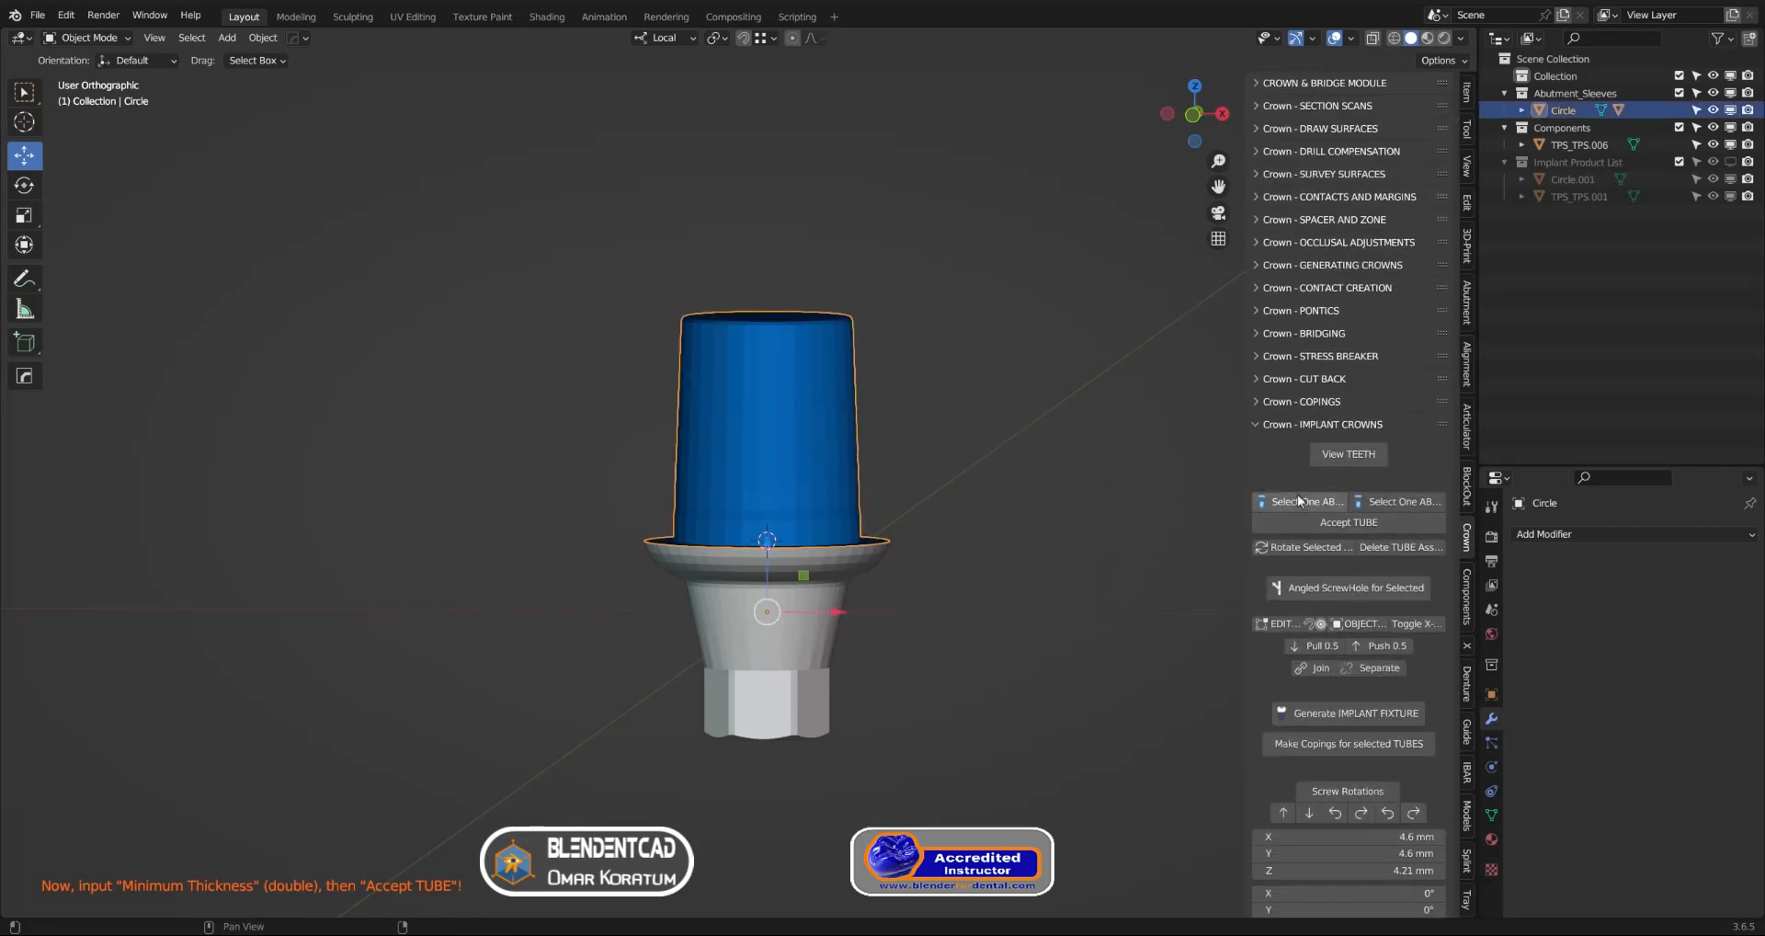
pyautogui.moveTo(1243, 472); pyautogui.dragTo(1075, 473)
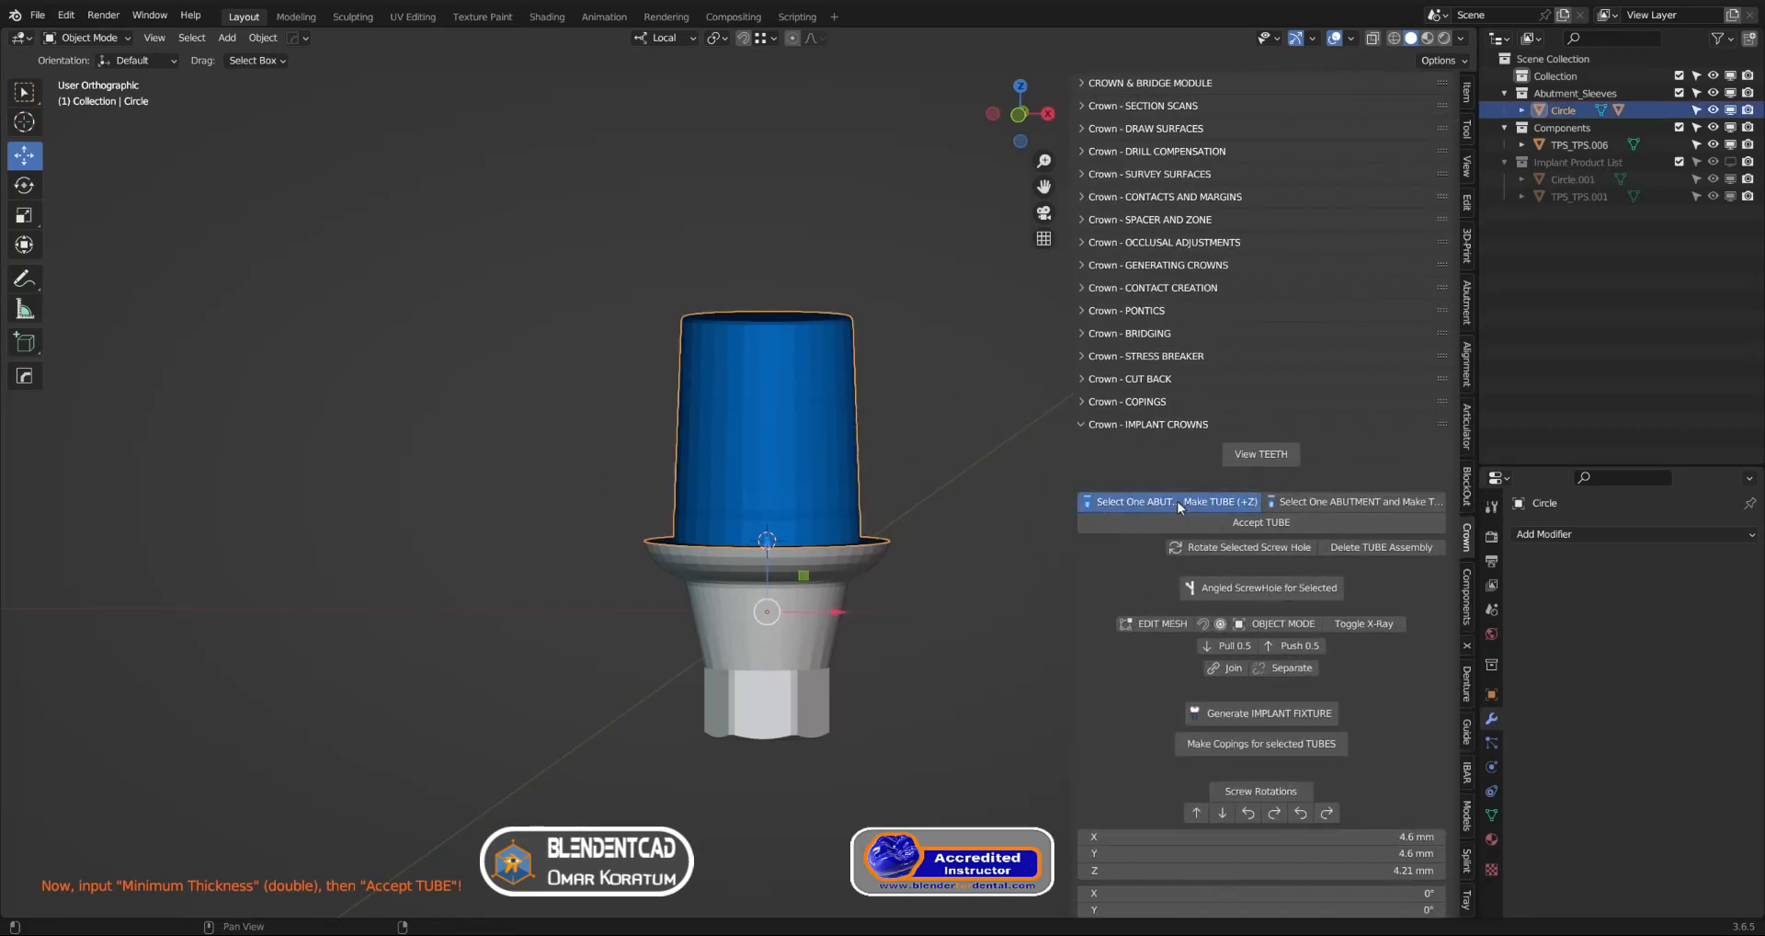
pyautogui.click(1179, 502)
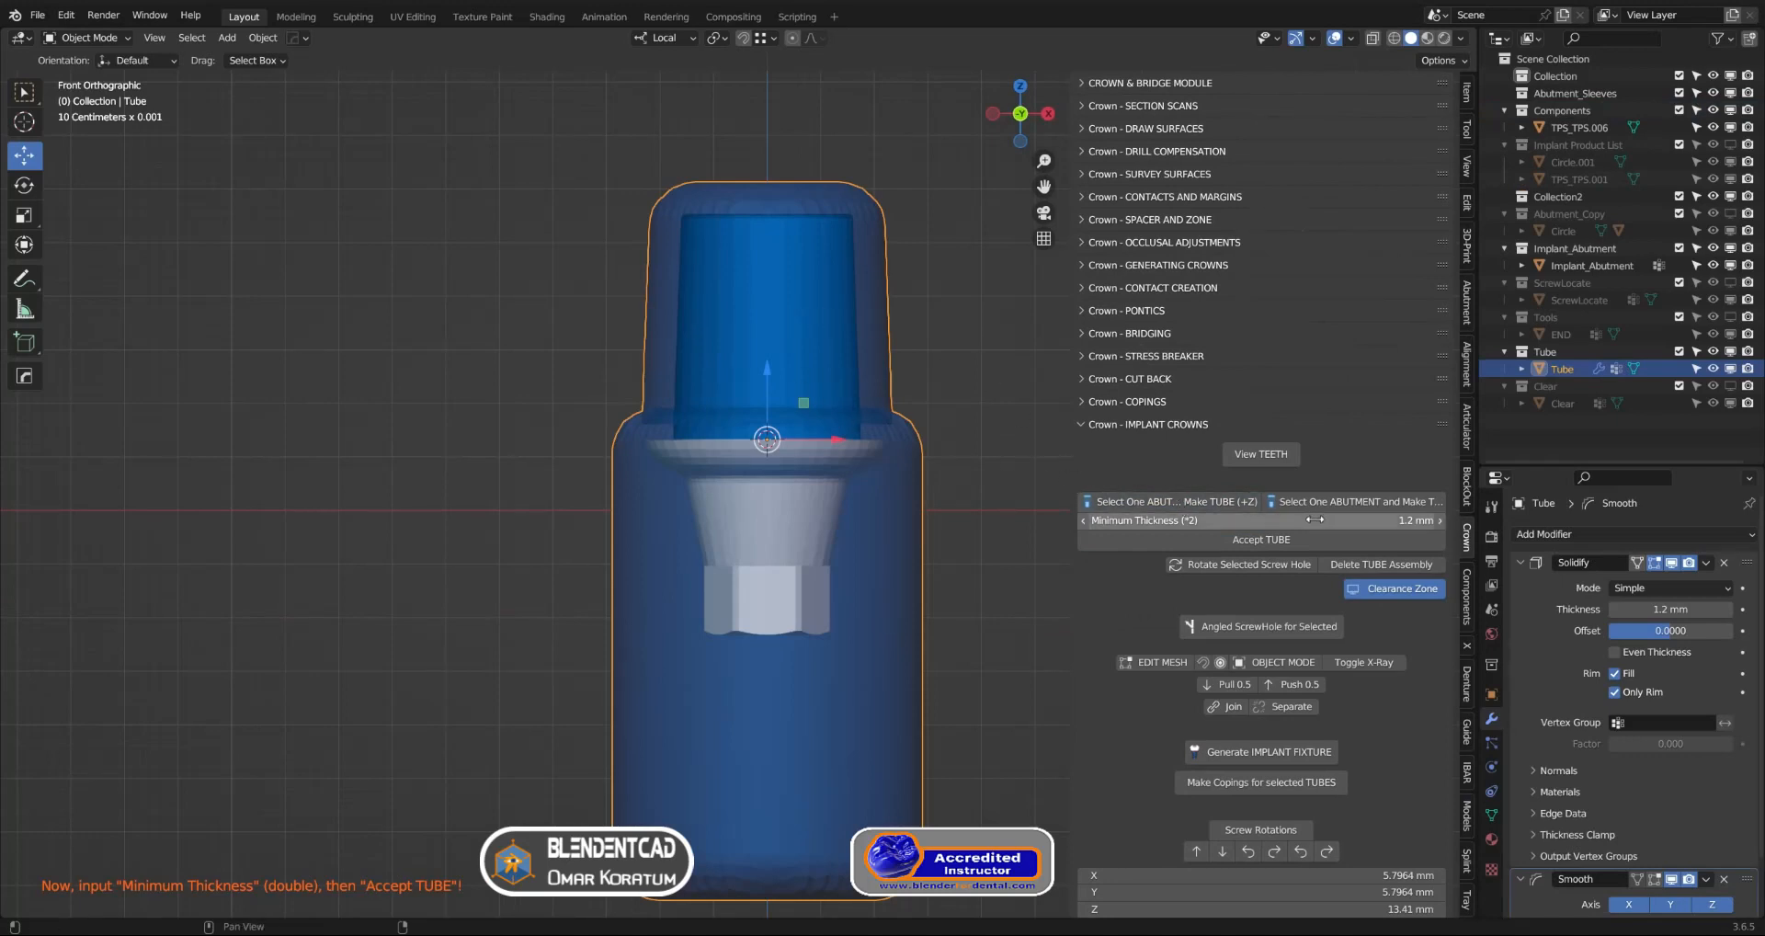
pyautogui.click(1287, 544)
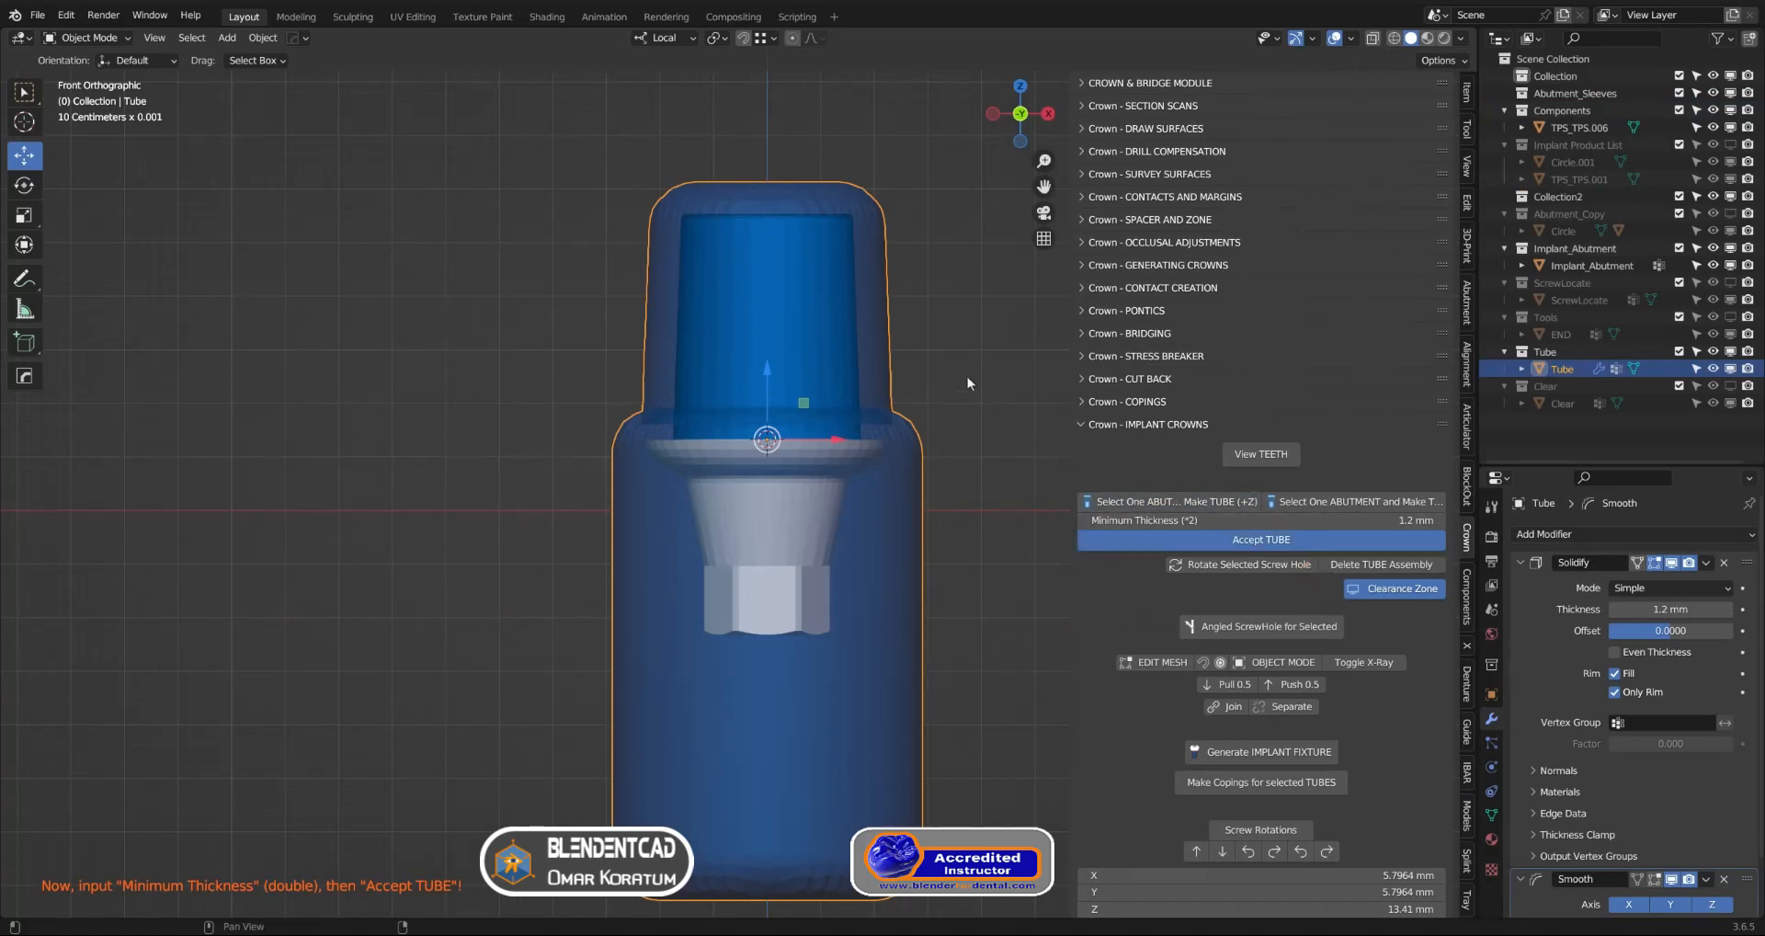
# Lower the tooth about 9.83 mm along its local Z axis onto the tube and bring up the Implant Crowns tools
pyautogui.keyDown('shift'); pyautogui.moveTo(967, 377); pyautogui.dragTo(927, 512, button='middle'); pyautogui.keyUp('shift')
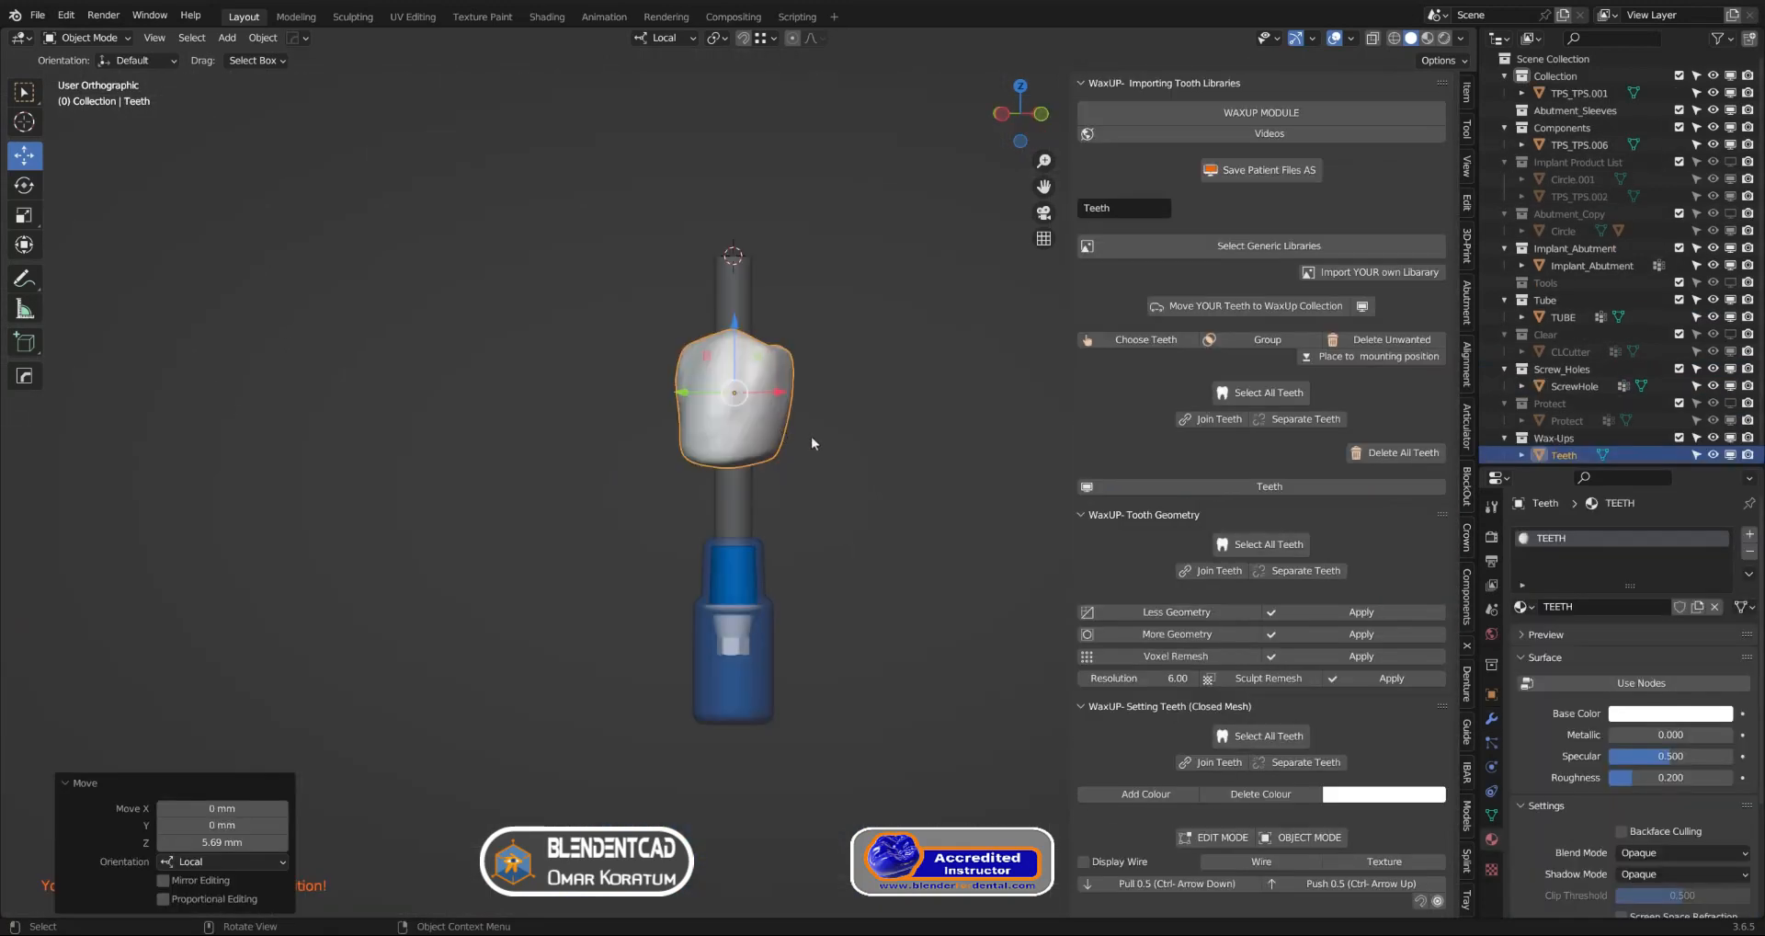
pyautogui.scroll(2, 835, 402)
pyautogui.moveTo(923, 419); pyautogui.dragTo(910, 415, button='middle')
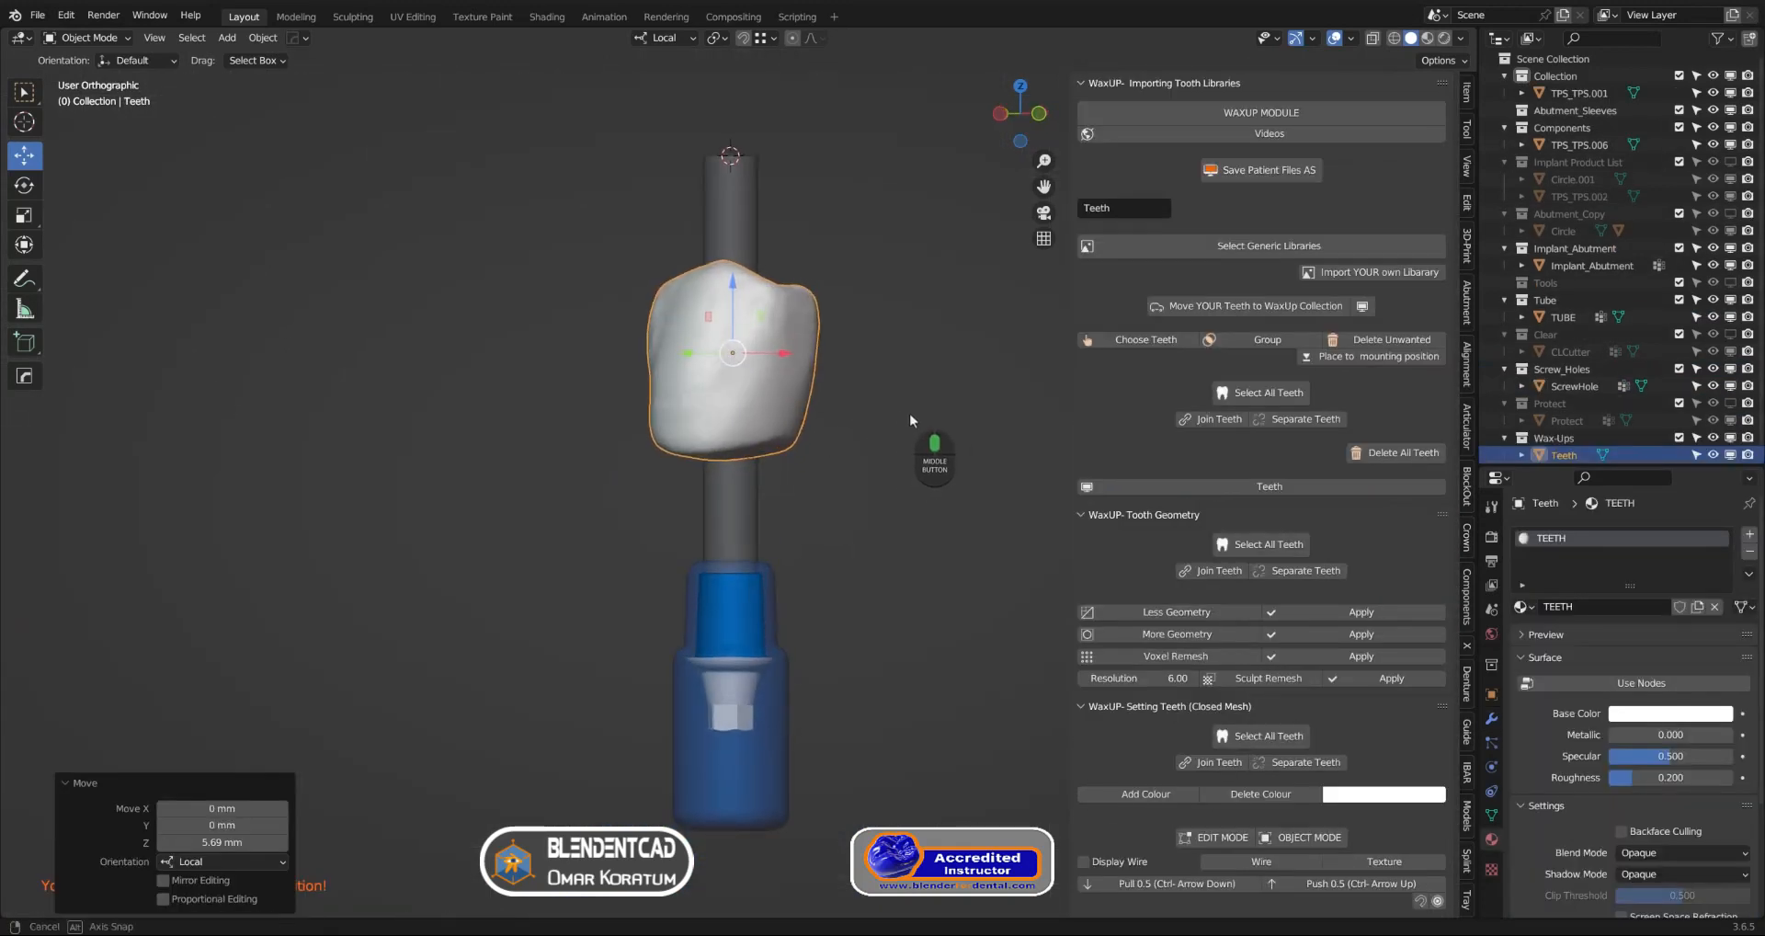
pyautogui.press('g')
pyautogui.press('z')
pyautogui.click(908, 524)
pyautogui.scroll(2, 908, 524)
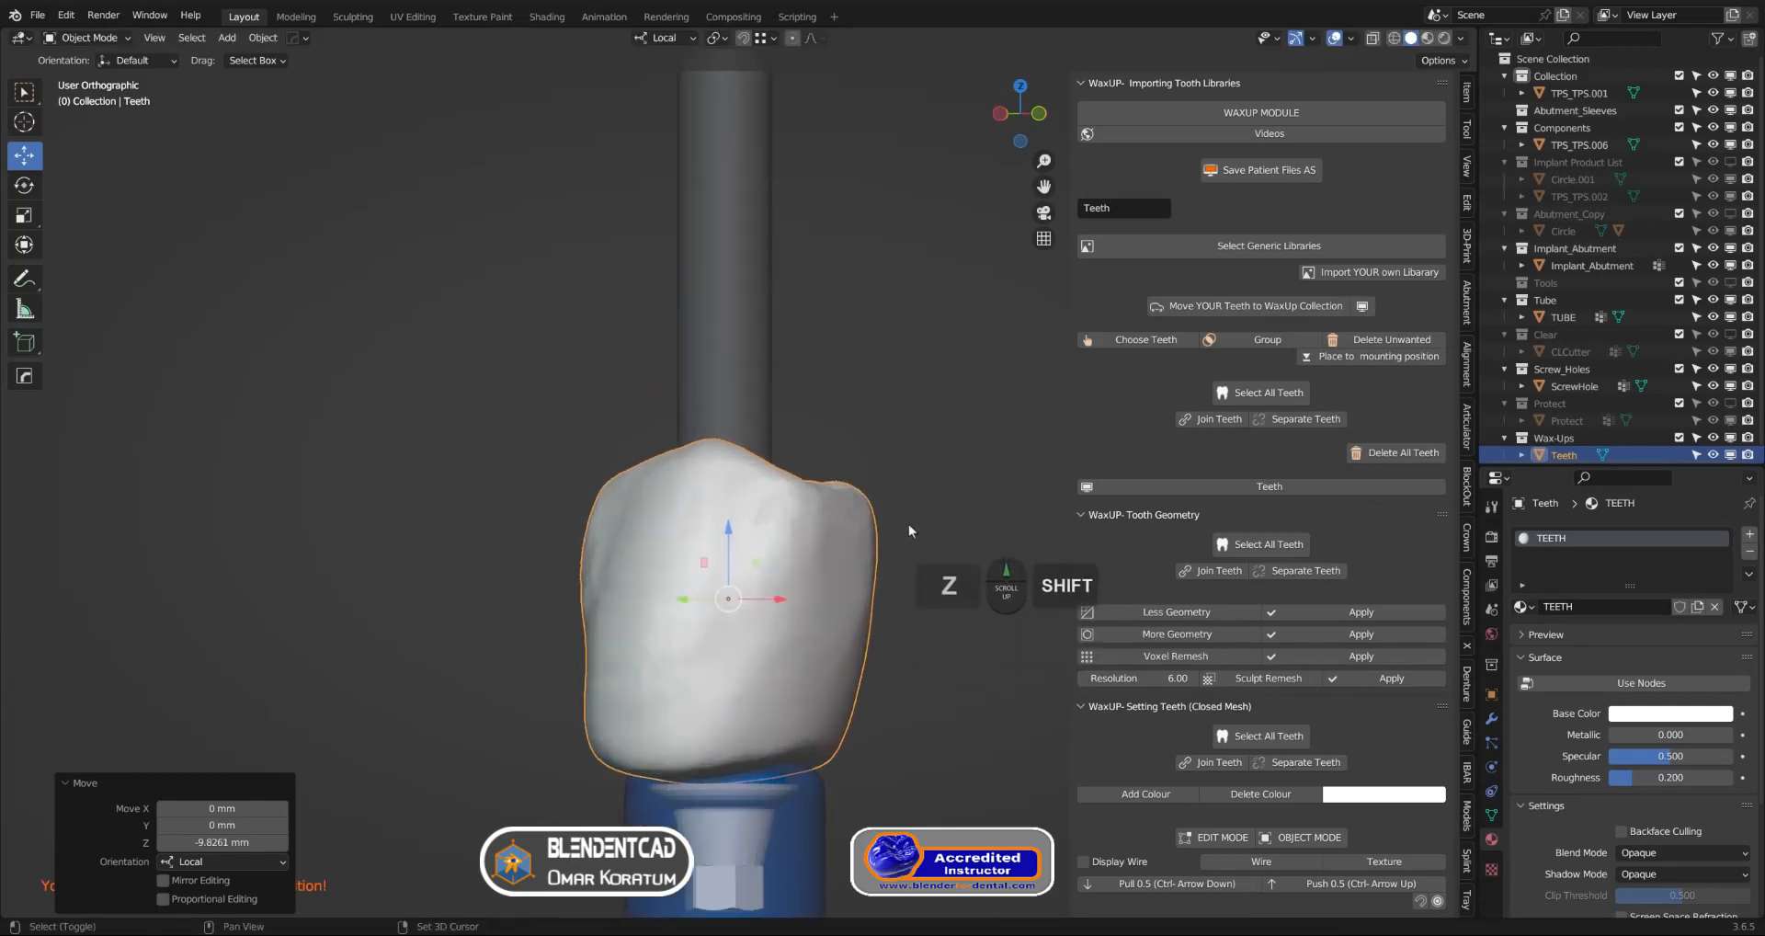
pyautogui.keyDown('shift'); pyautogui.moveTo(908, 524); pyautogui.dragTo(885, 391, button='middle'); pyautogui.keyUp('shift')
pyautogui.moveTo(885, 392); pyautogui.dragTo(757, 405, button='middle')
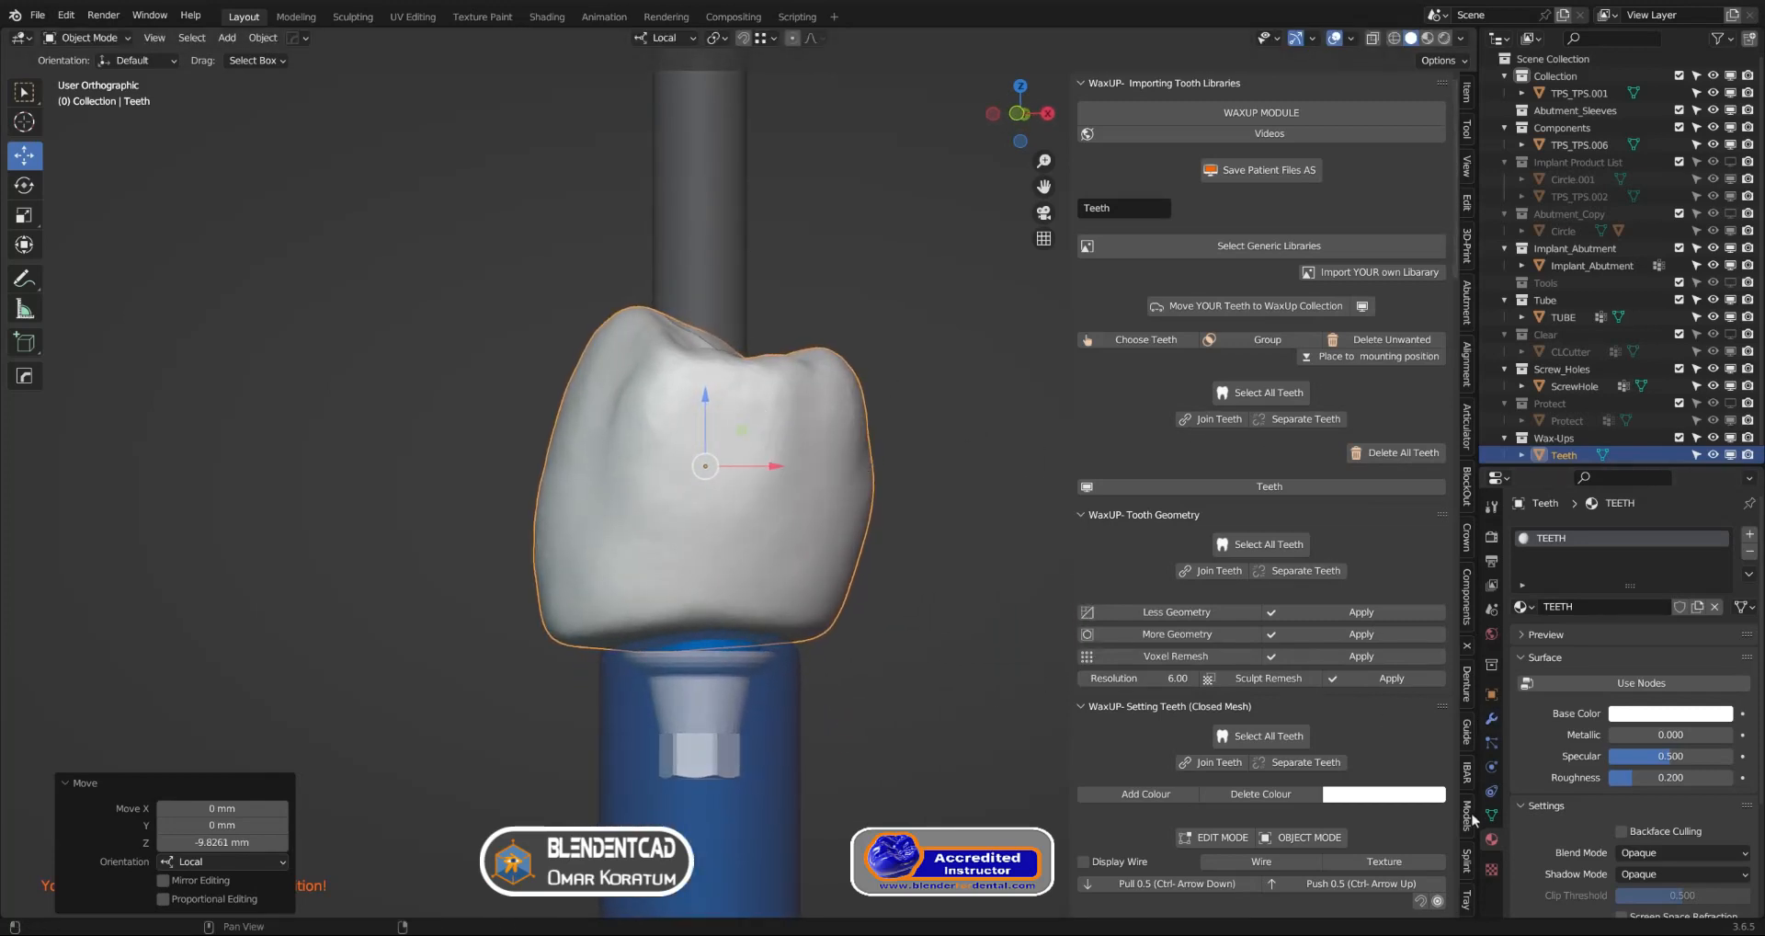
pyautogui.click(1466, 535)
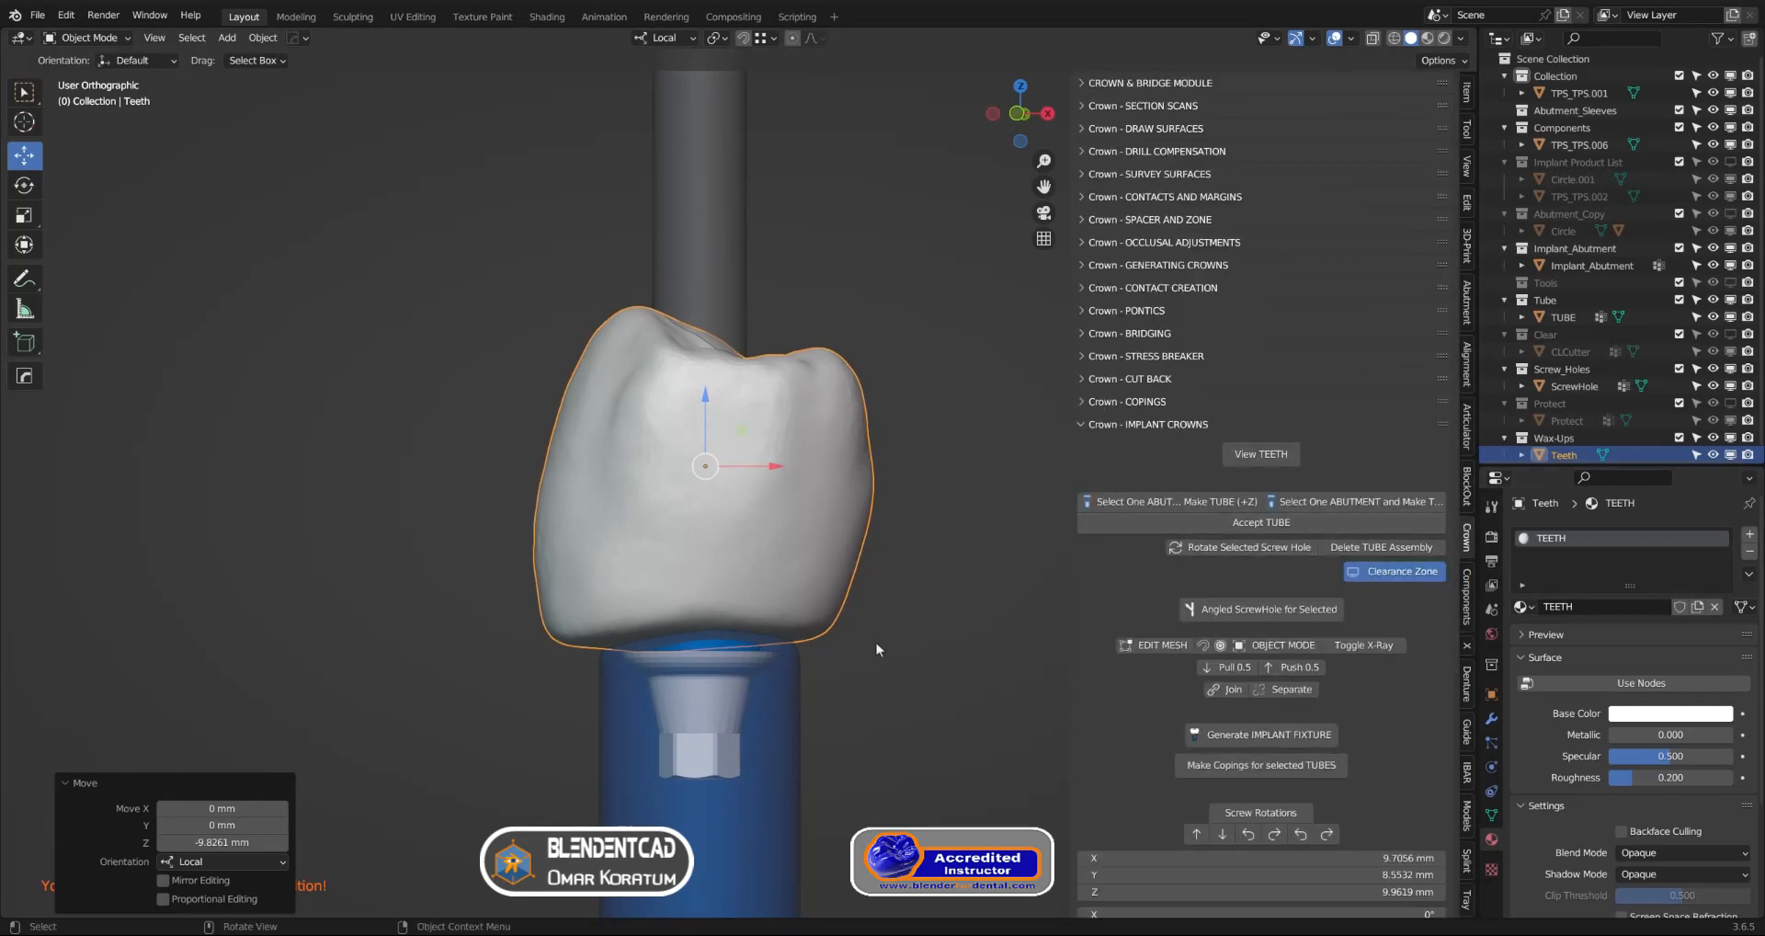
# Generate the implant fixture from the tooth and tube, and isolate it to inspect the recess in its underside
pyautogui.scroll(-3, 1254, 665)
pyautogui.click(1254, 659)
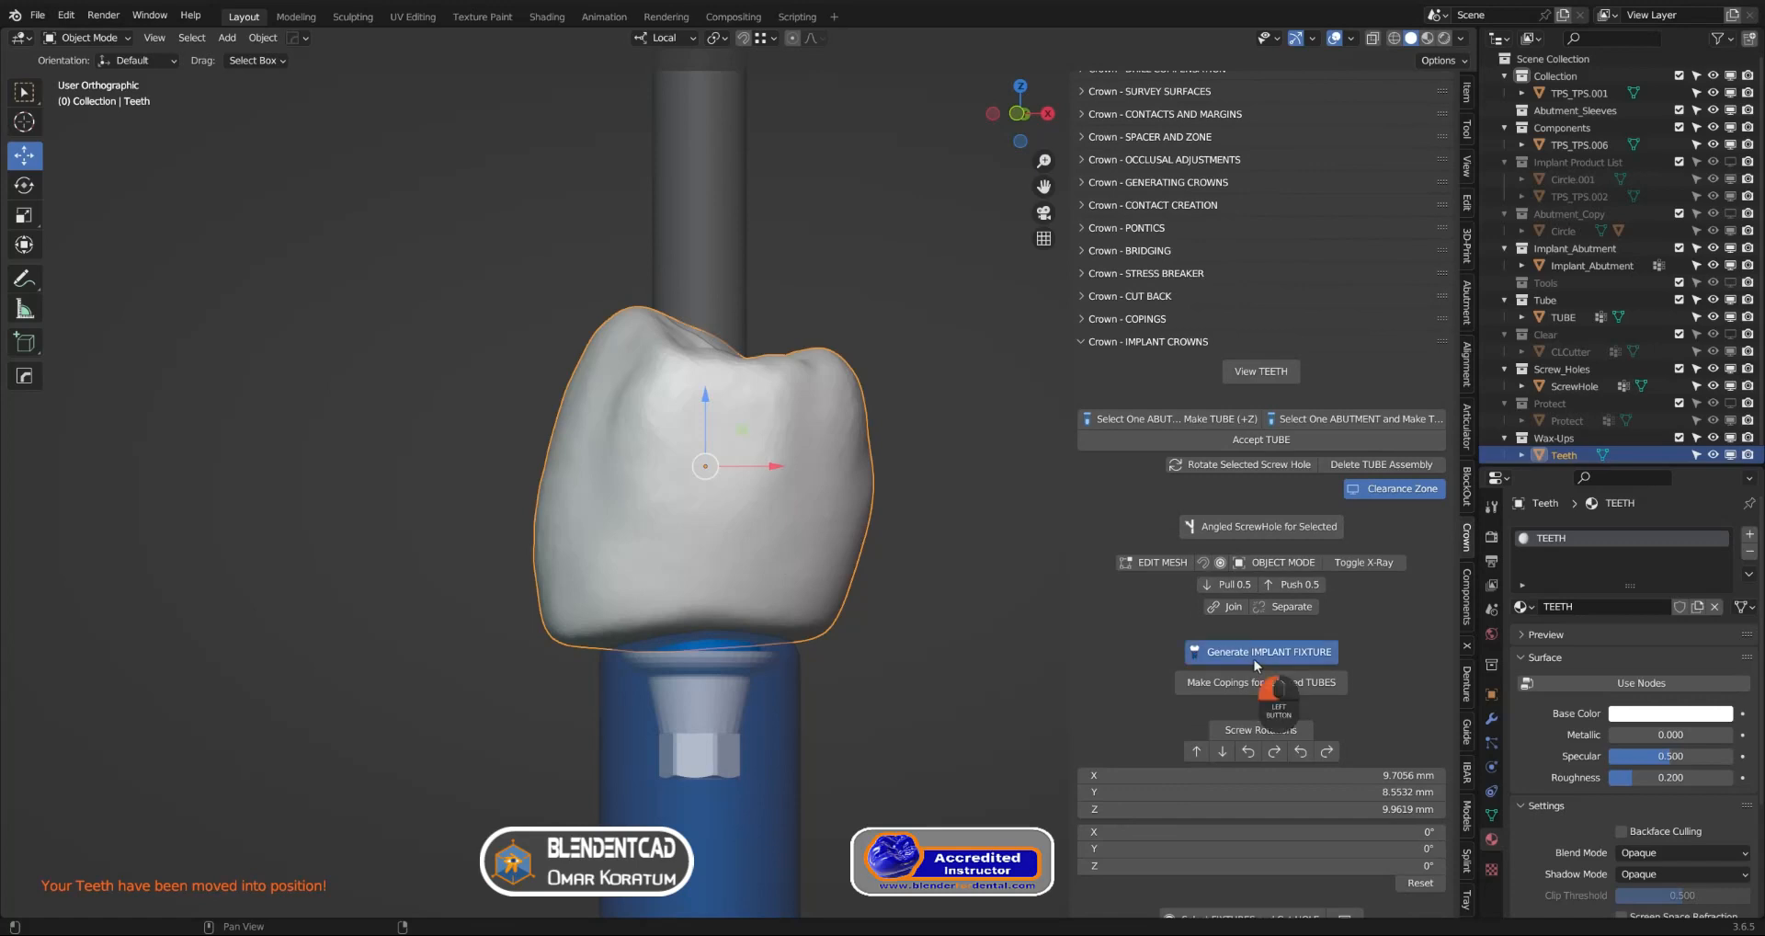
pyautogui.moveTo(859, 605); pyautogui.dragTo(665, 598, button='middle')
pyautogui.press('/')
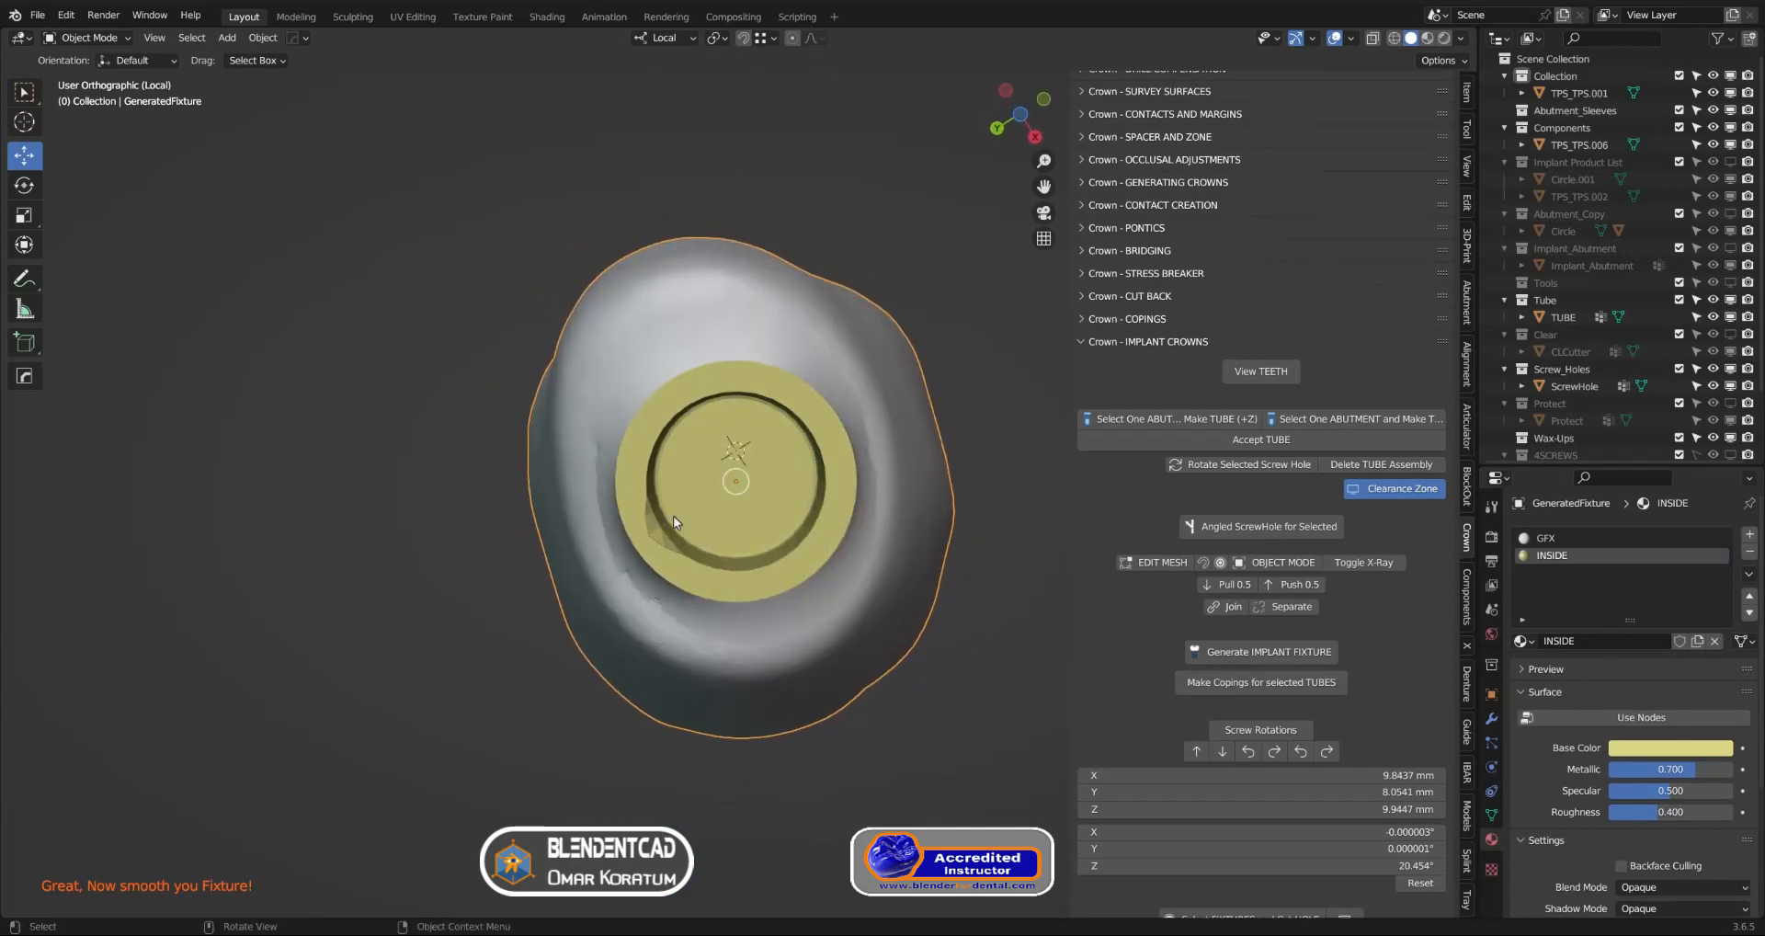
pyautogui.moveTo(673, 515); pyautogui.dragTo(653, 459, button='middle')
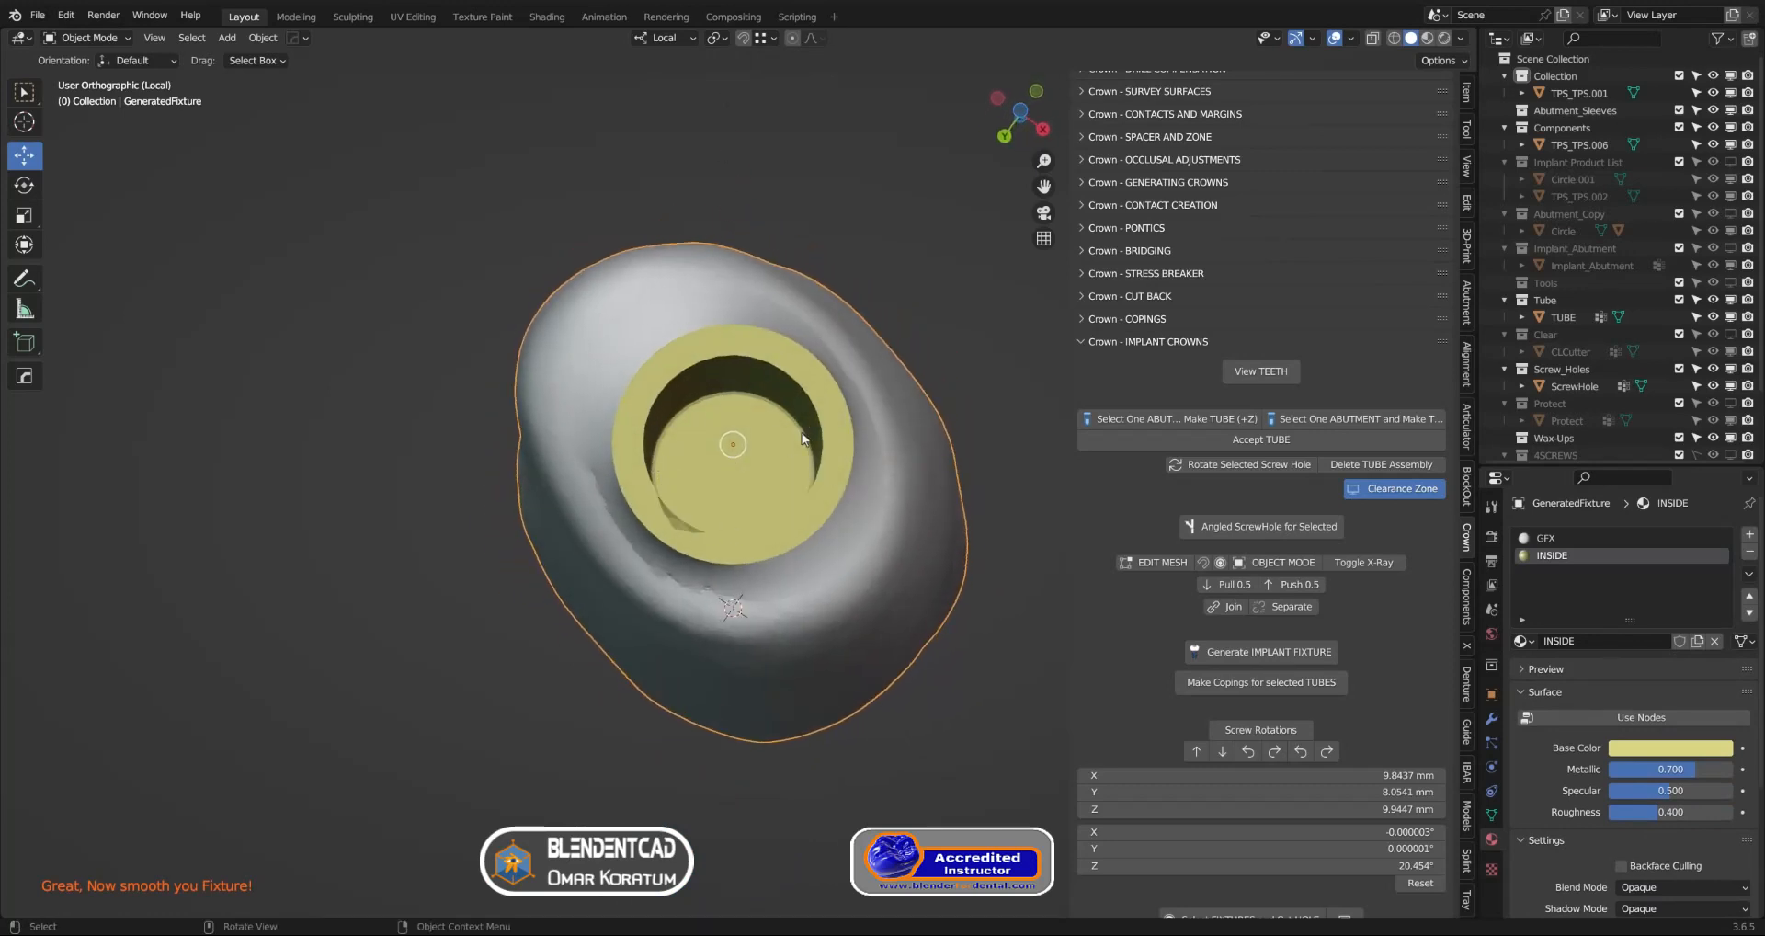
pyautogui.moveTo(789, 405); pyautogui.dragTo(764, 487, button='middle')
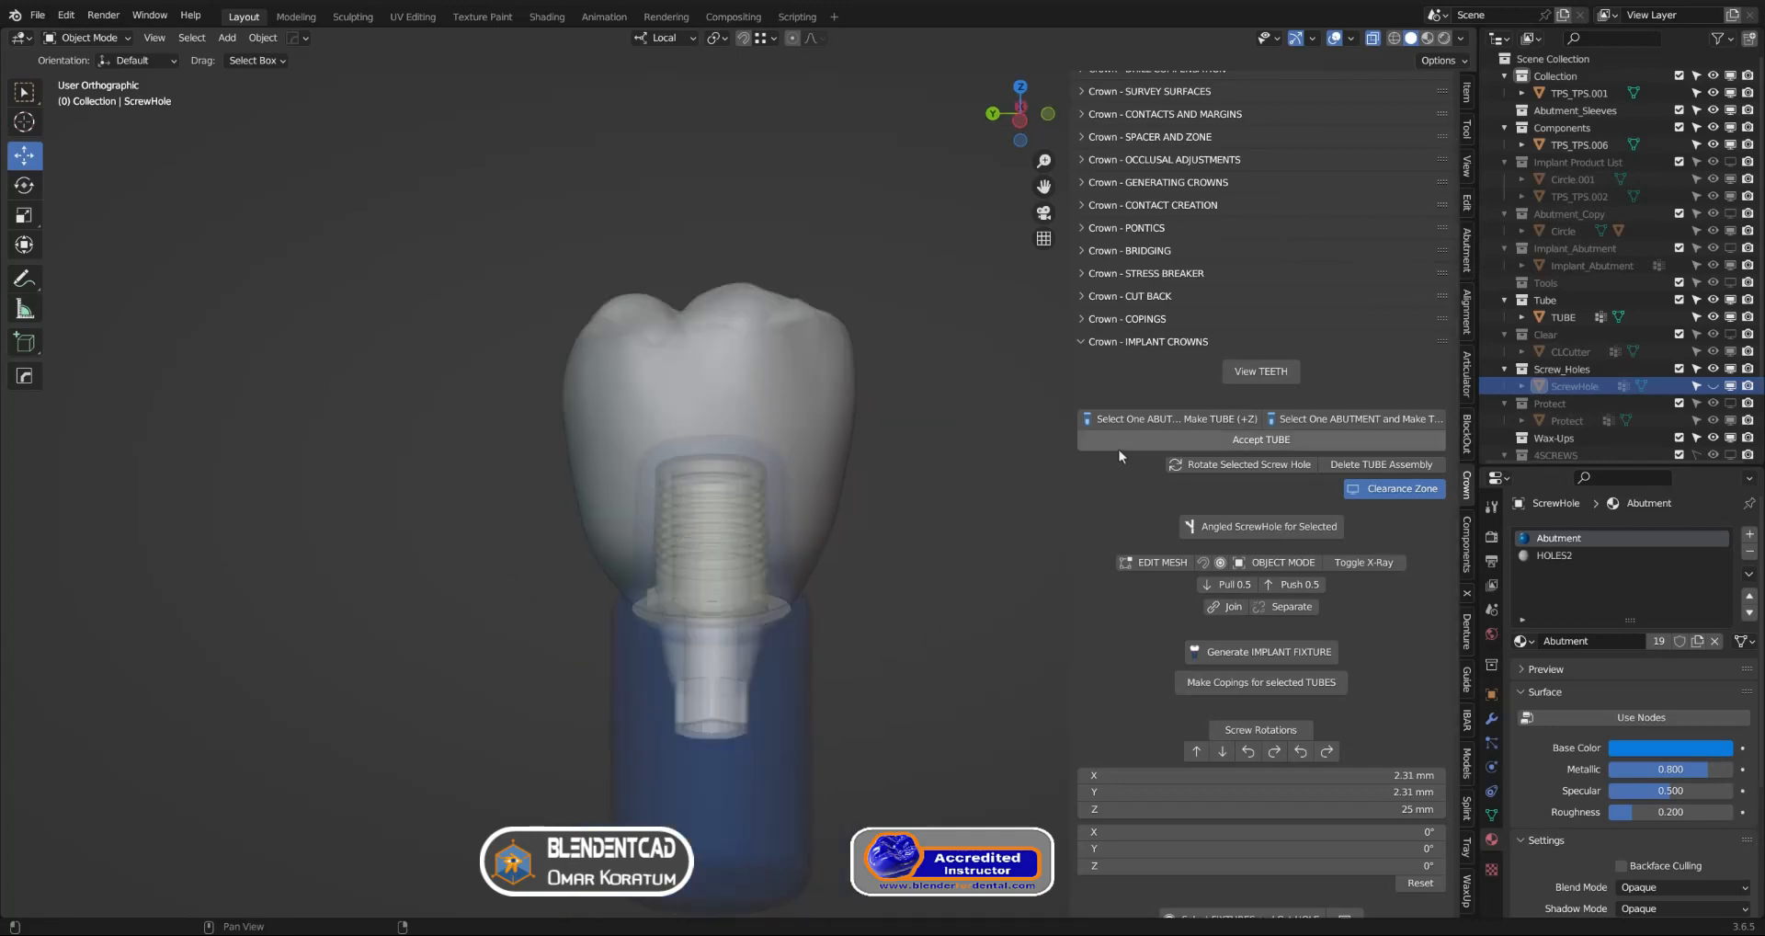
# Hide the generated fixture and the blue tube, and turn off X-ray to show the ribbed abutment as a solid
pyautogui.click(830, 367)
pyautogui.press('h')
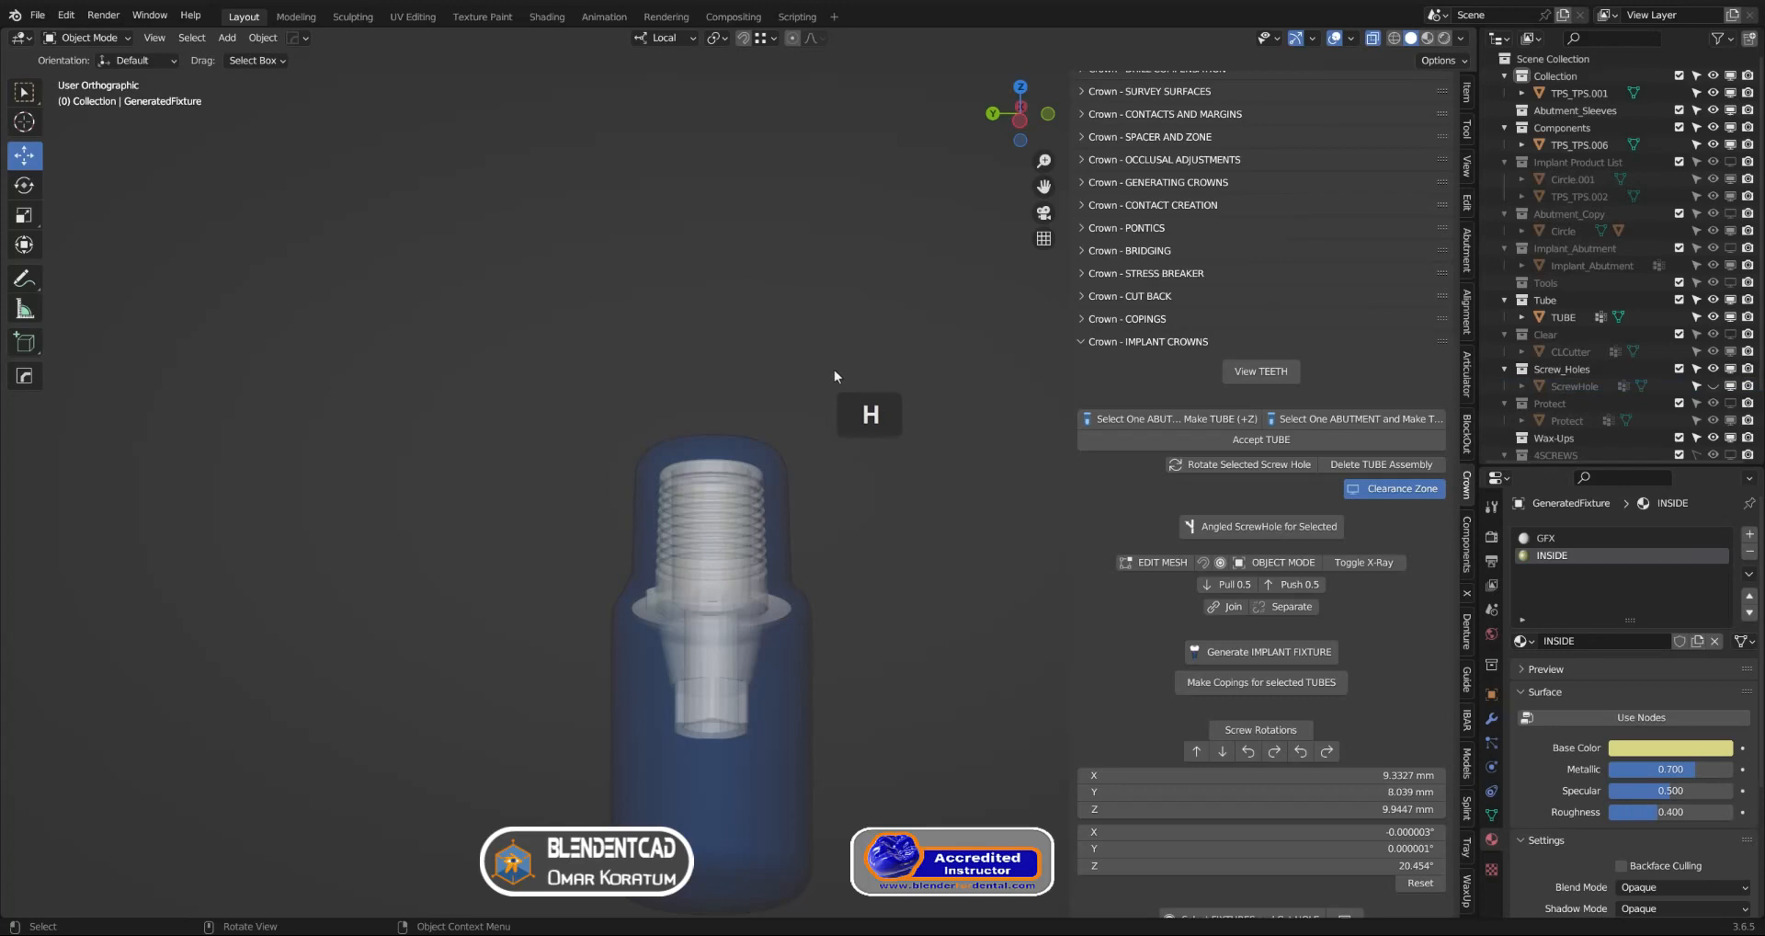
pyautogui.click(759, 455)
pyautogui.press('h')
pyautogui.scroll(4, 764, 430)
pyautogui.hotkey('alt', 'z')
pyautogui.scroll(3, 764, 430)
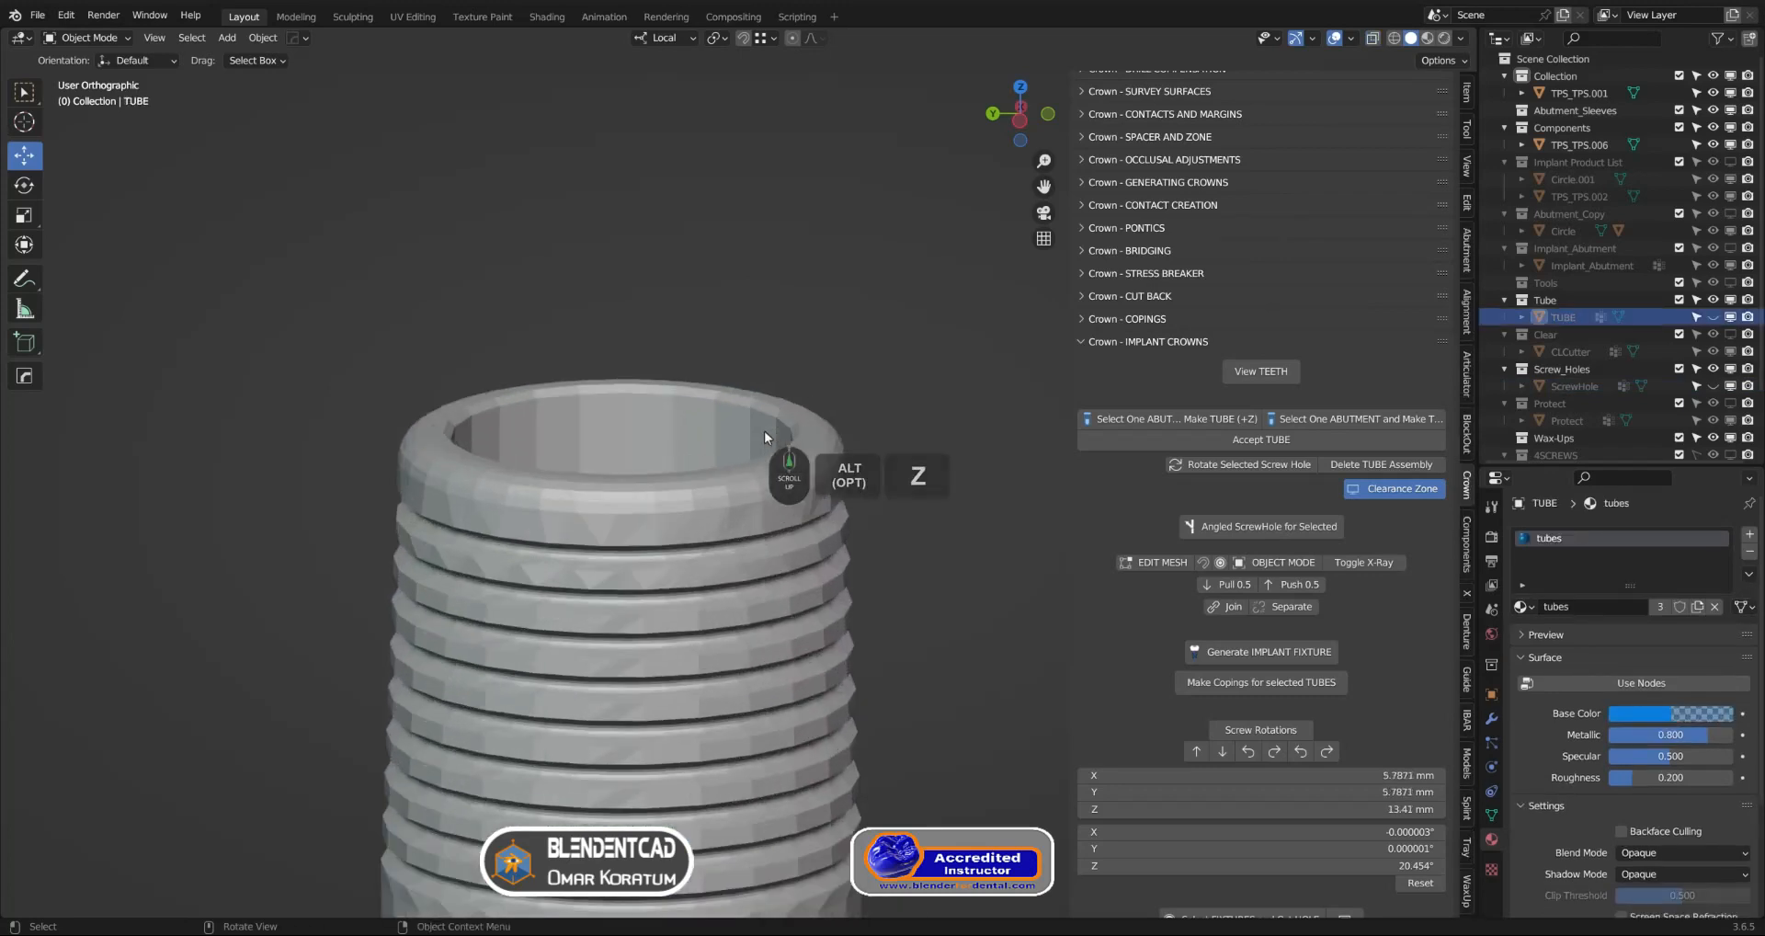
pyautogui.keyDown('shift'); pyautogui.moveTo(764, 430); pyautogui.dragTo(793, 349, button='middle'); pyautogui.keyUp('shift')
pyautogui.scroll(-2, 774, 377)
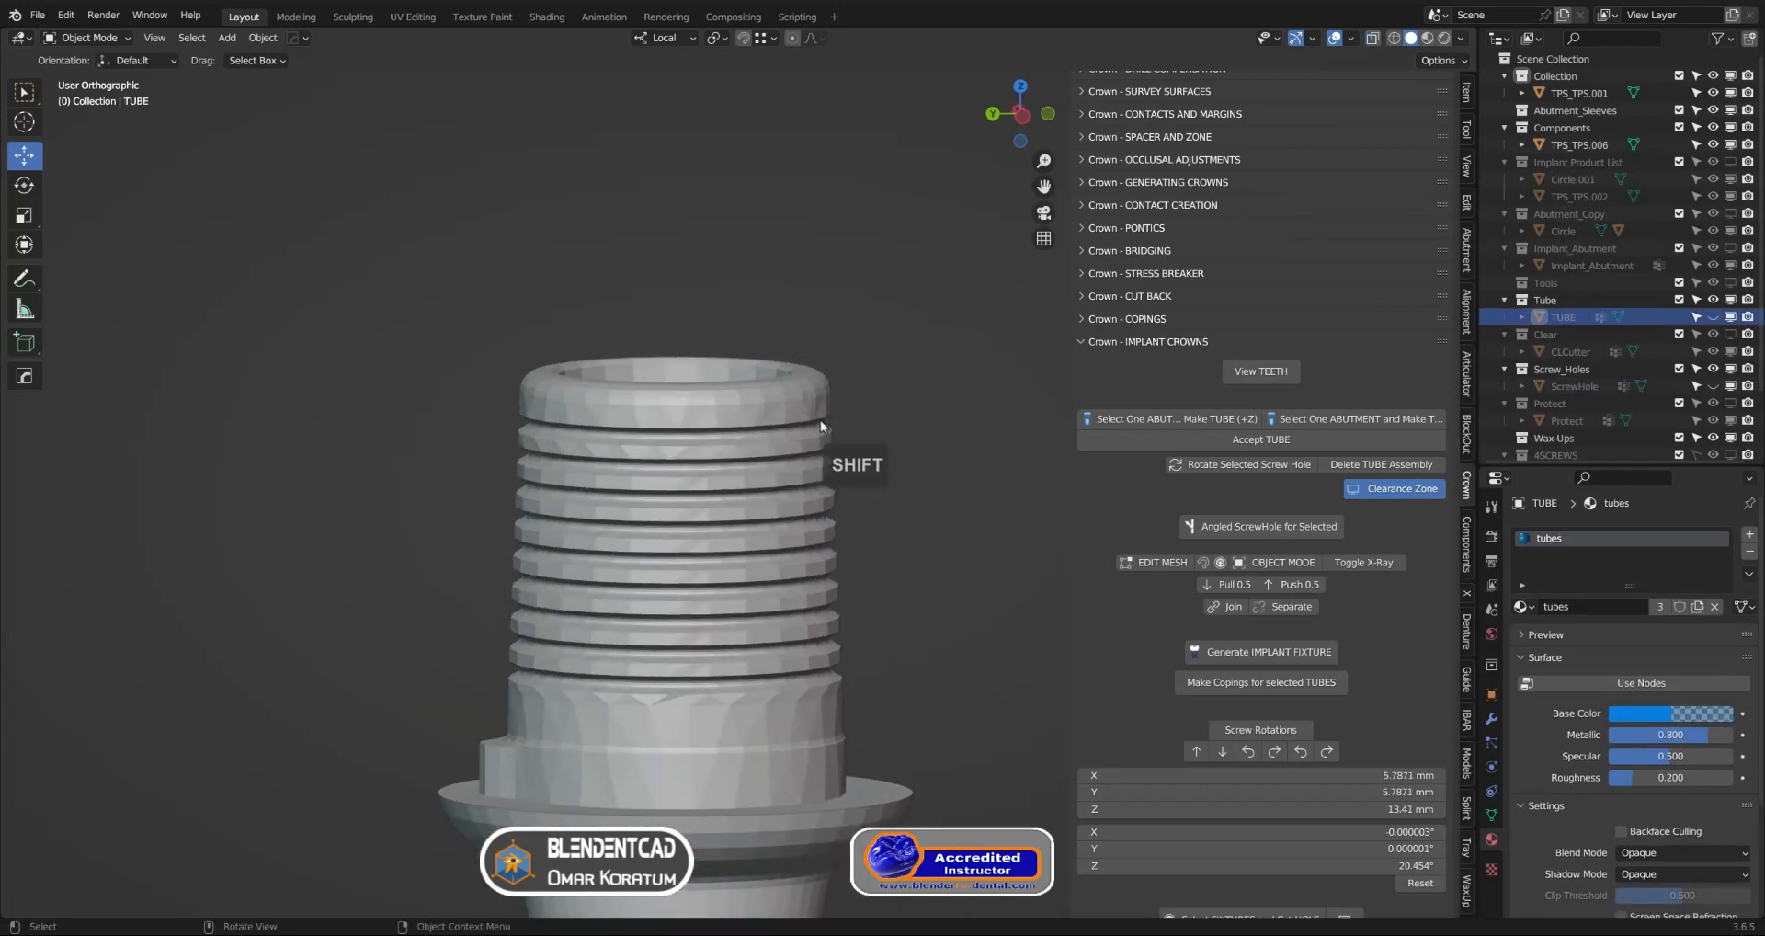